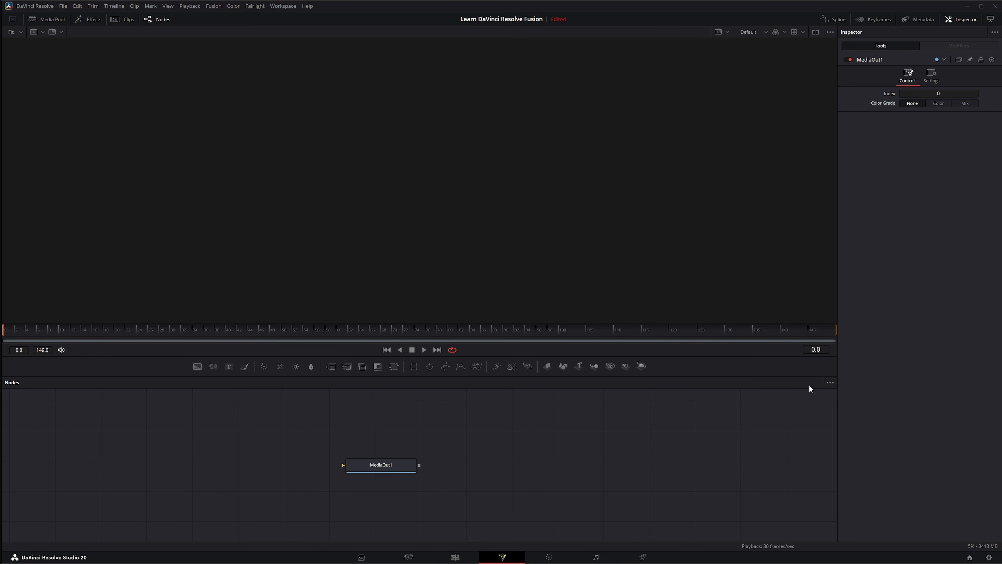
pyautogui.click(830, 382)
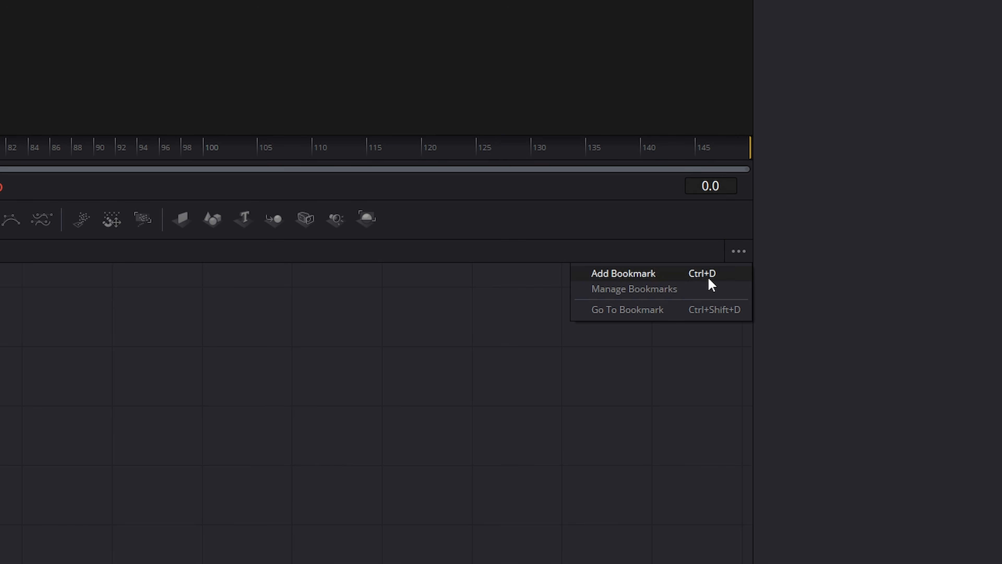
pyautogui.click(640, 256)
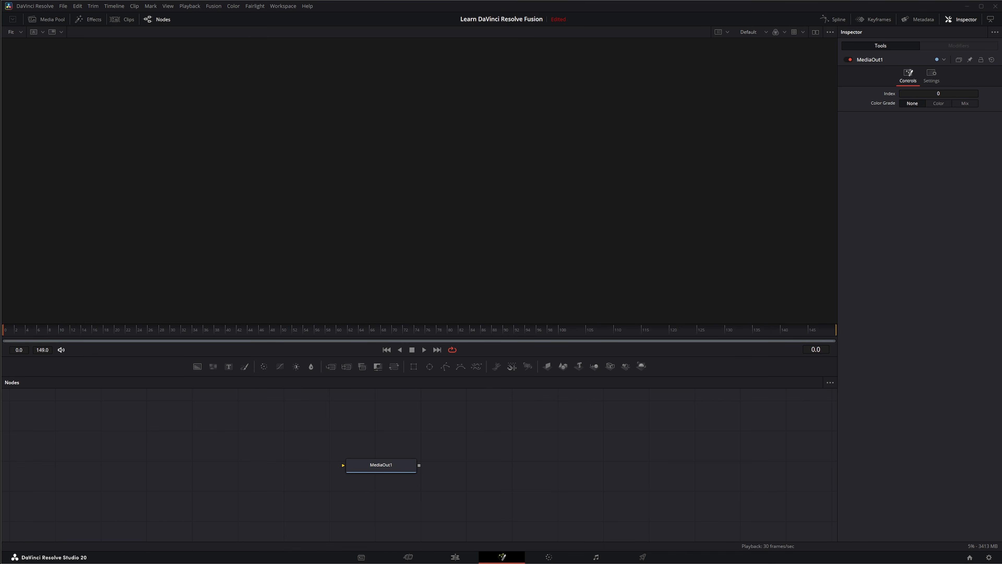
# - Add a MediaIn node feeding MediaOut1, and place MediaOut1 far to the right of it in the node graph
pyautogui.moveTo(675, 439); pyautogui.dragTo(362, 472)
pyautogui.click(403, 468)
pyautogui.scroll(-4, 344, 474)
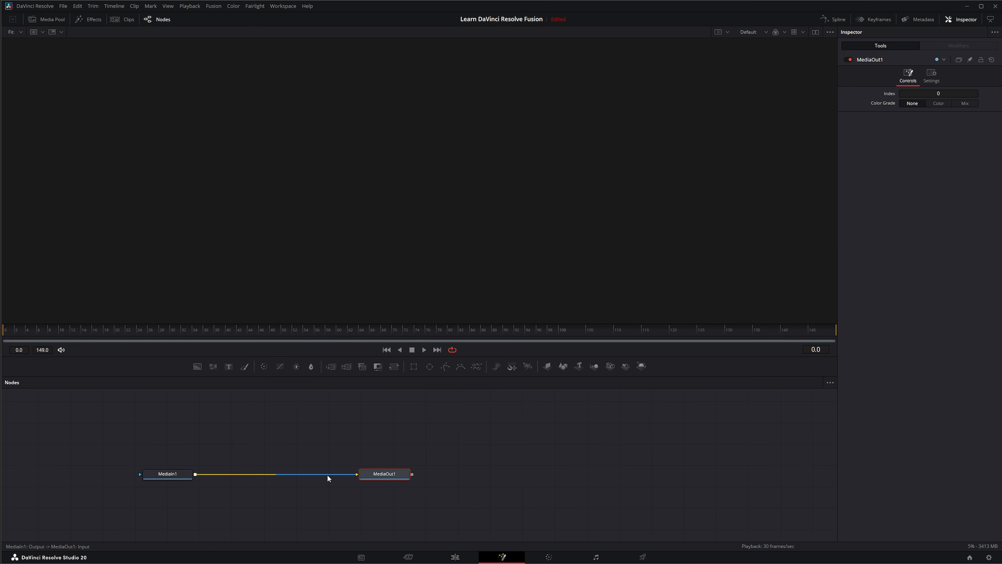
pyautogui.scroll(-4, 327, 474)
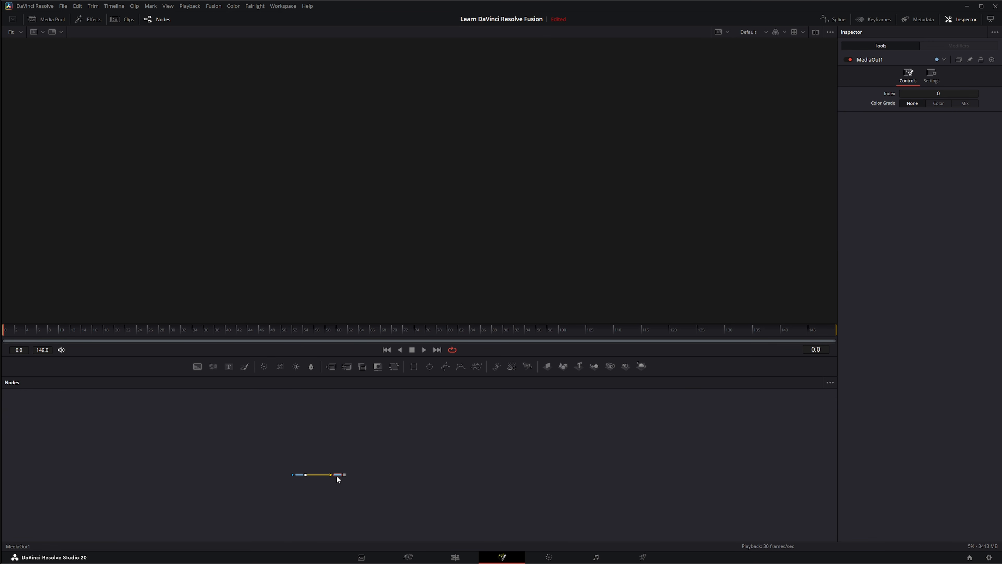
pyautogui.moveTo(366, 475); pyautogui.dragTo(818, 470)
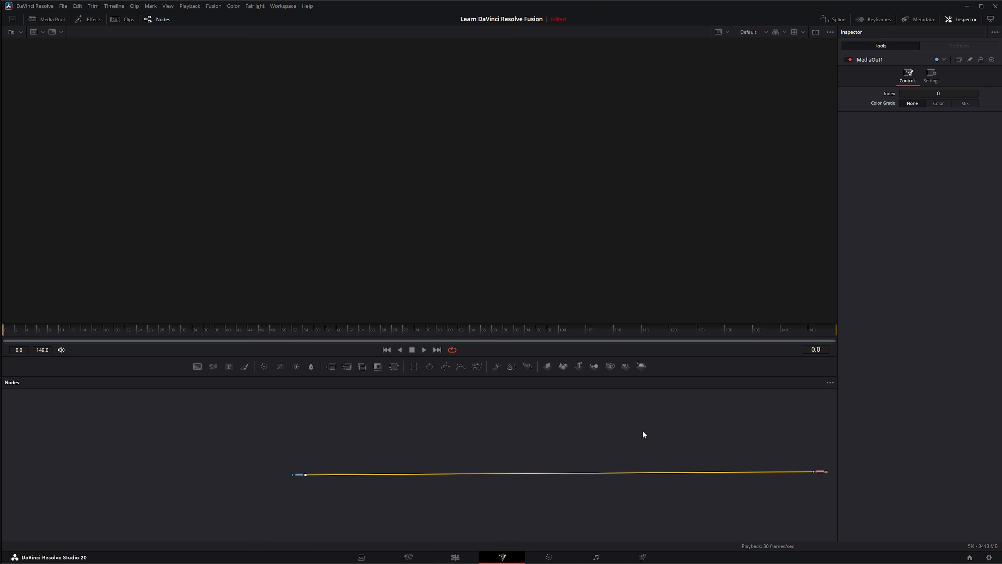
# - Bookmark the node graph view framed closely on MediaIn1, keeping the suggested bookmark name
pyautogui.moveTo(730, 432); pyautogui.dragTo(623, 435)
pyautogui.scroll(4, 183, 465)
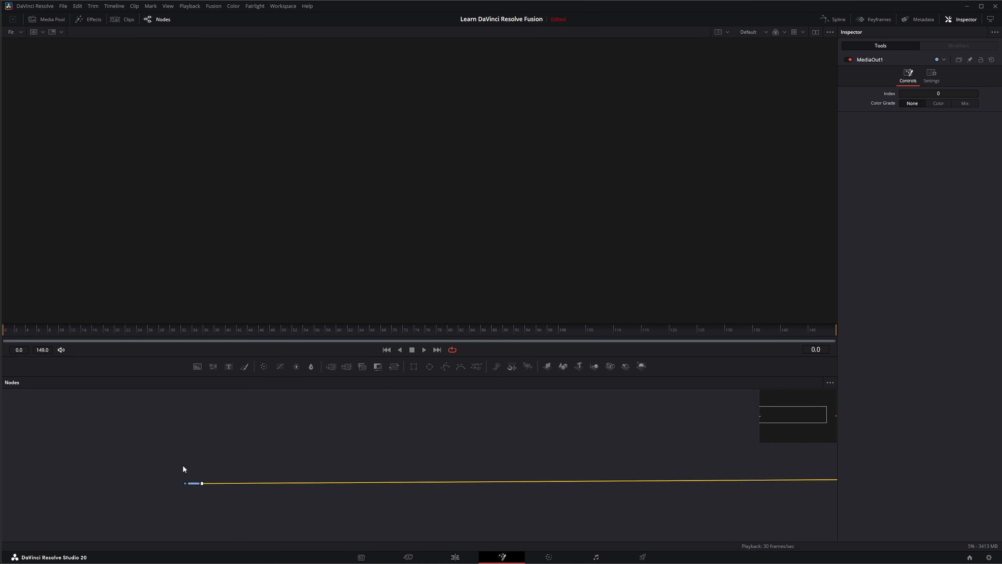
pyautogui.scroll(2, 183, 465)
pyautogui.moveTo(289, 493); pyautogui.dragTo(401, 432)
pyautogui.scroll(2, 227, 460)
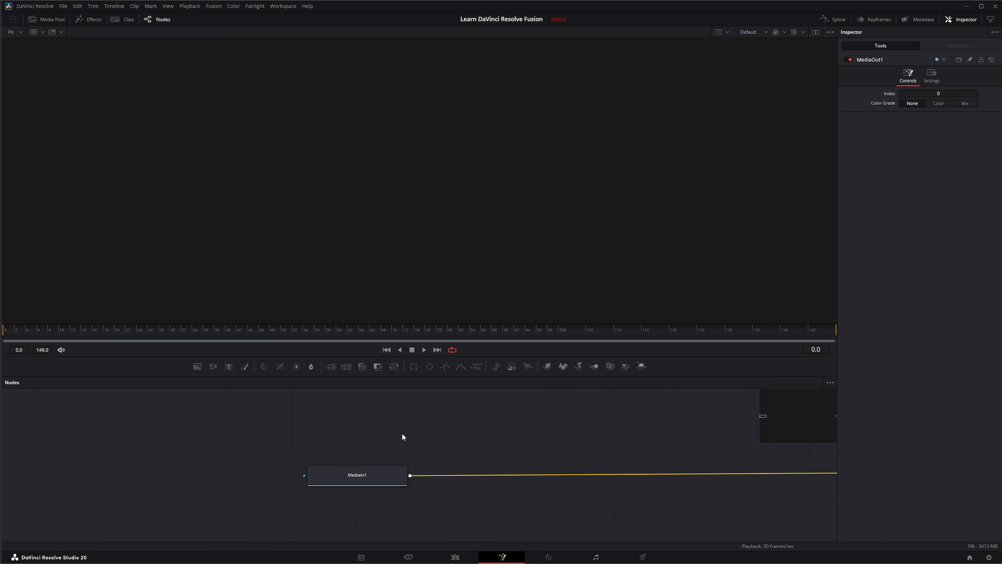
pyautogui.click(830, 383)
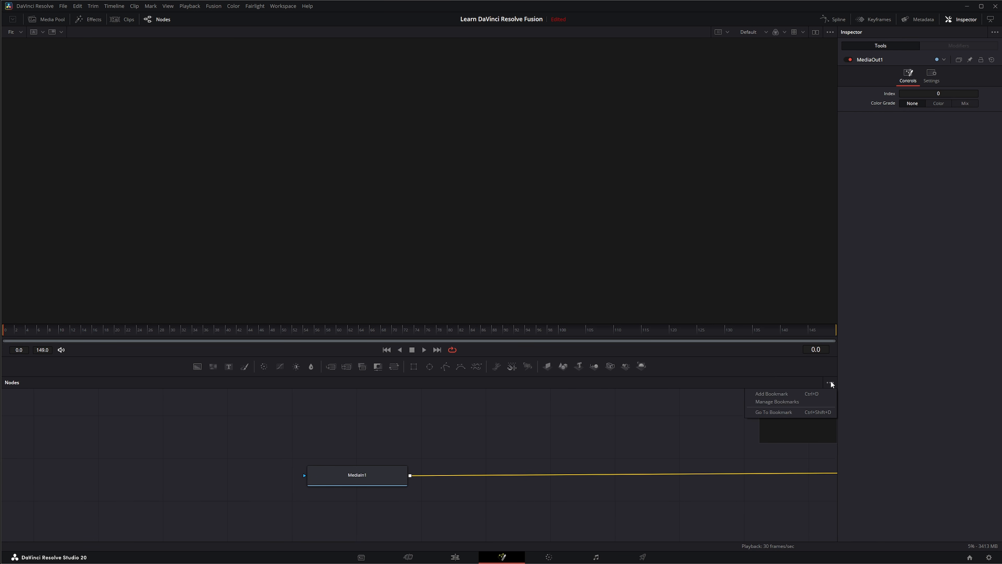
pyautogui.click(772, 394)
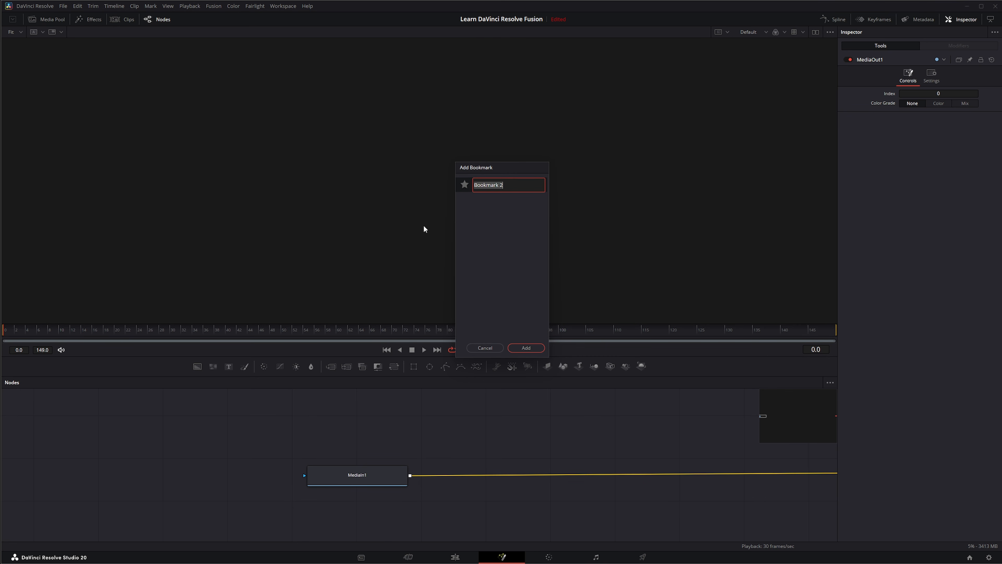
pyautogui.click(532, 347)
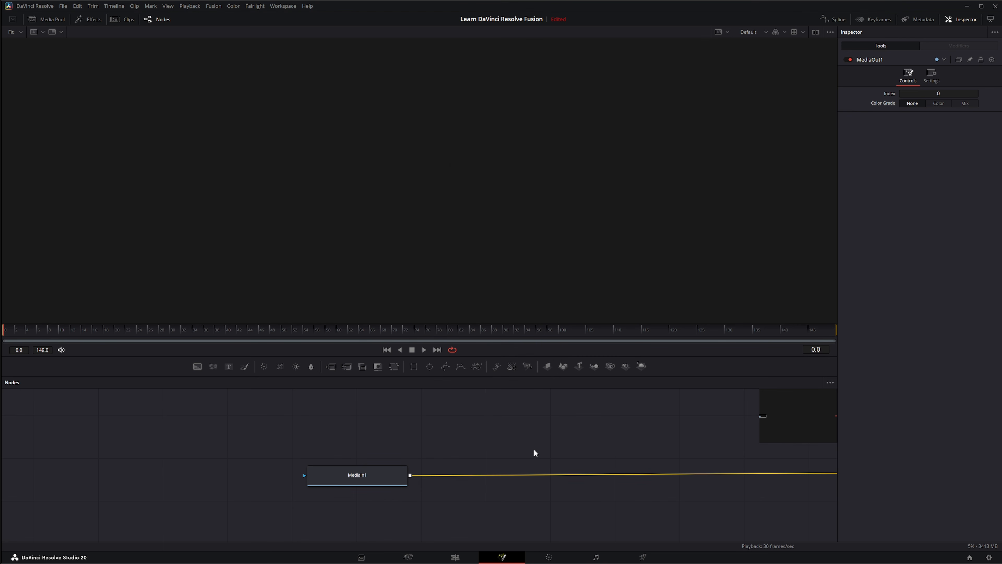
# - Add another bookmark for the node graph view framed on MediaOut1, keeping the suggested name
pyautogui.scroll(-5, 531, 449)
pyautogui.moveTo(680, 493); pyautogui.dragTo(234, 486)
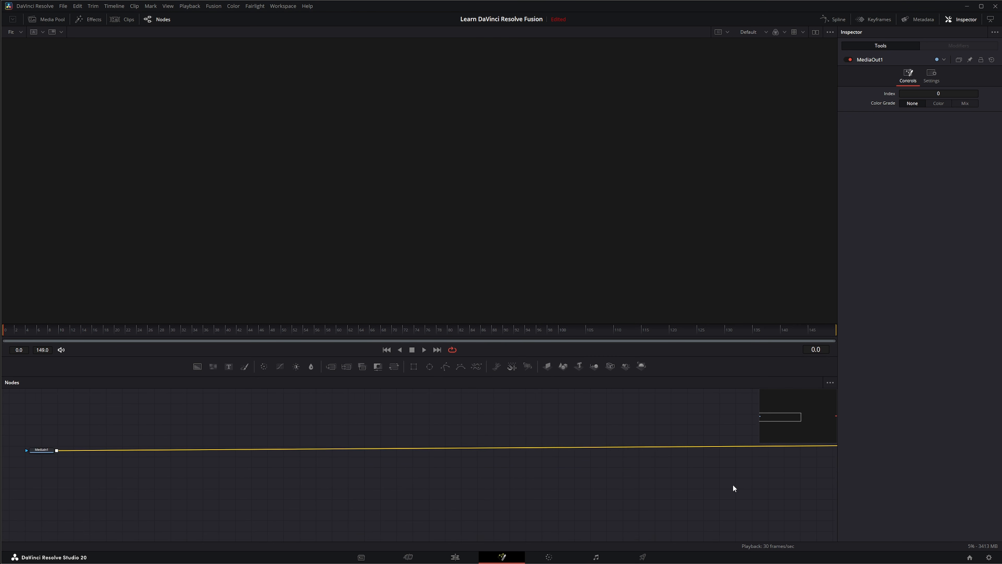
pyautogui.moveTo(733, 484); pyautogui.dragTo(383, 488)
pyautogui.moveTo(702, 495); pyautogui.dragTo(543, 503)
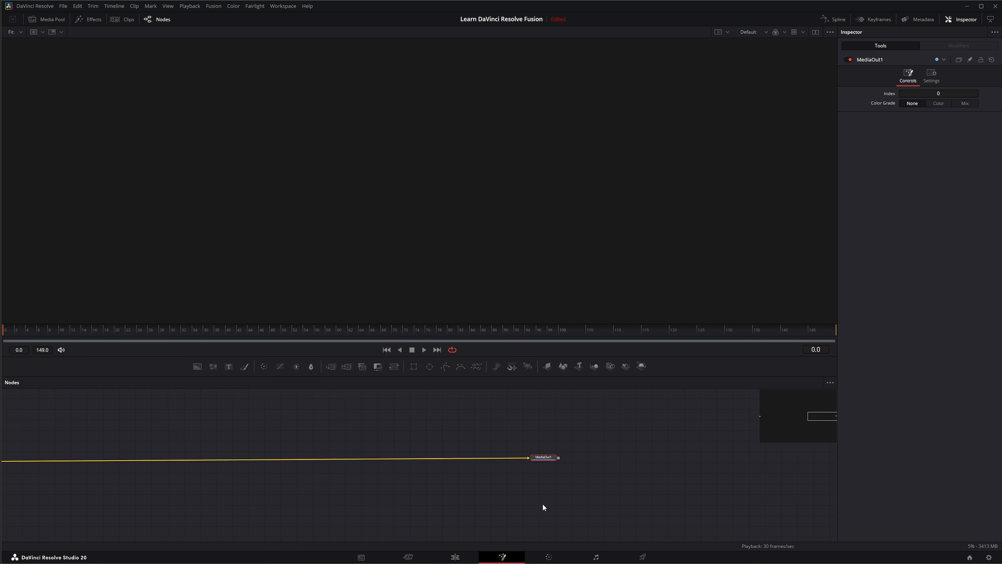
pyautogui.scroll(3, 530, 491)
pyautogui.moveTo(618, 451); pyautogui.dragTo(682, 521)
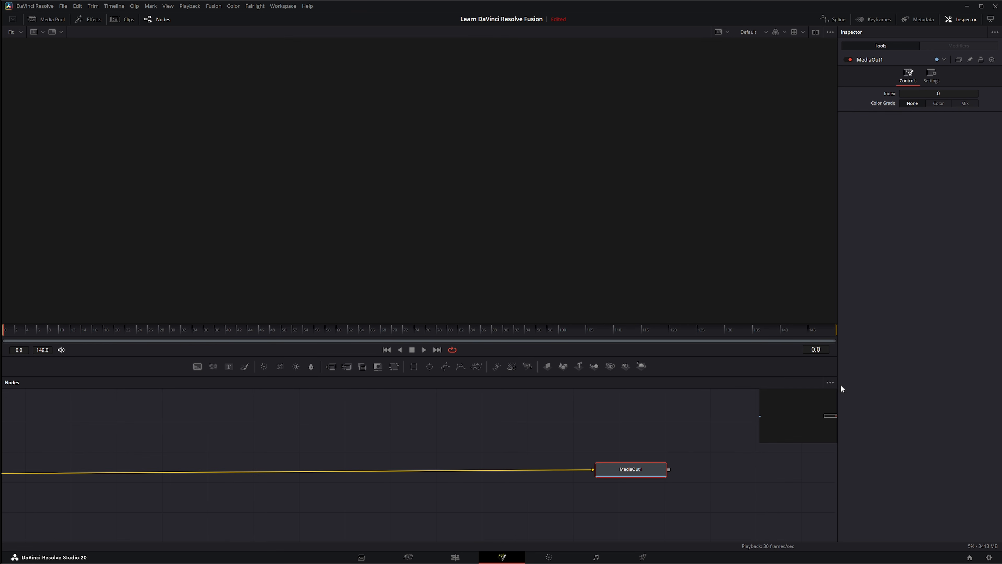
pyautogui.click(830, 382)
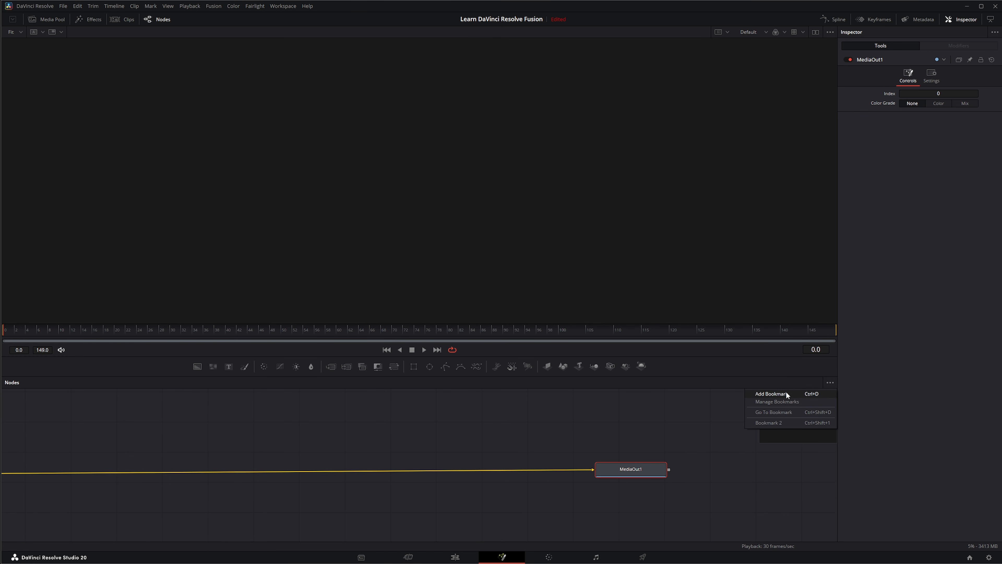
pyautogui.click(786, 392)
pyautogui.click(526, 348)
# - Jump the node graph view to Bookmark 2 and from there to Bookmark 3
pyautogui.click(830, 382)
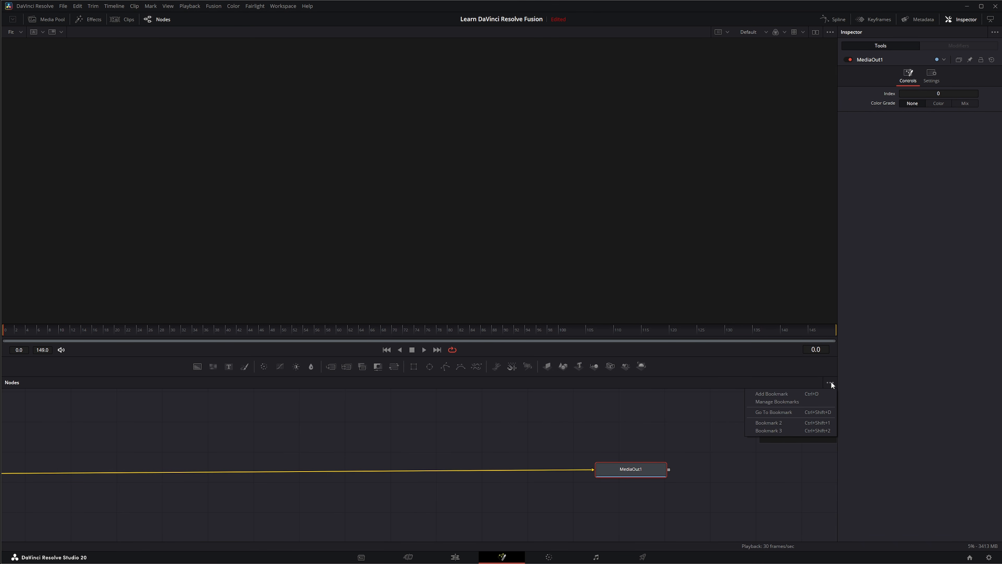
pyautogui.click(775, 422)
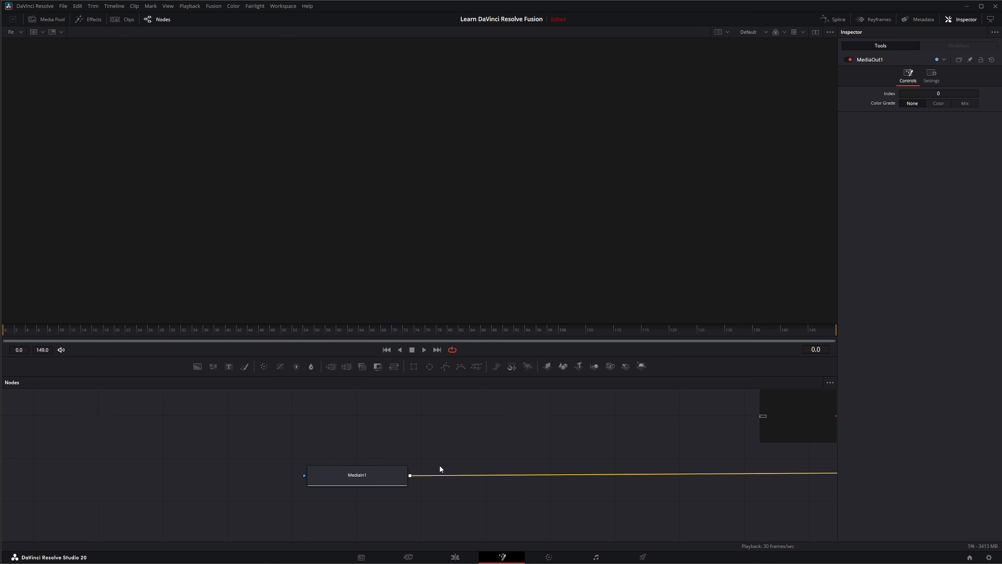
pyautogui.click(829, 385)
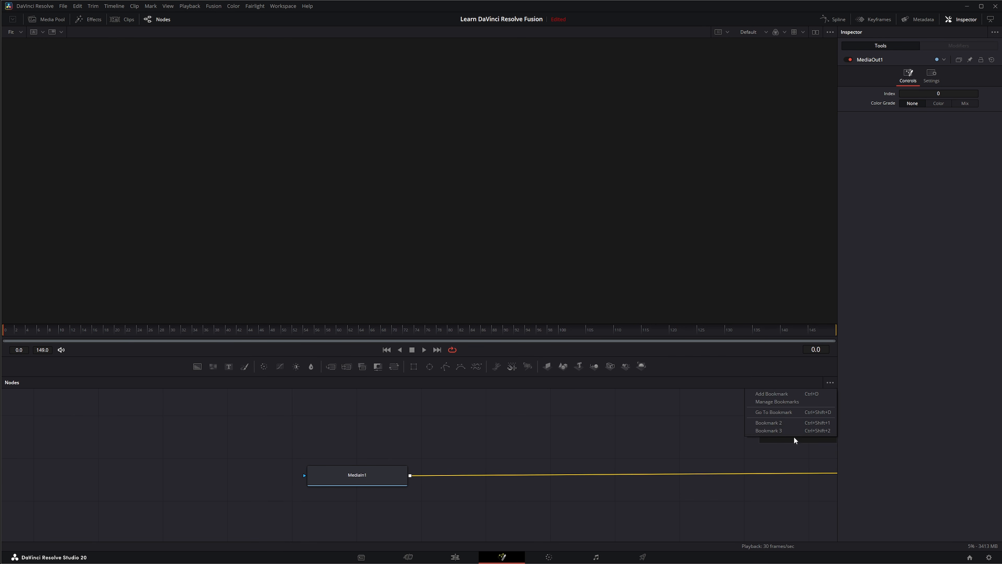
pyautogui.click(781, 430)
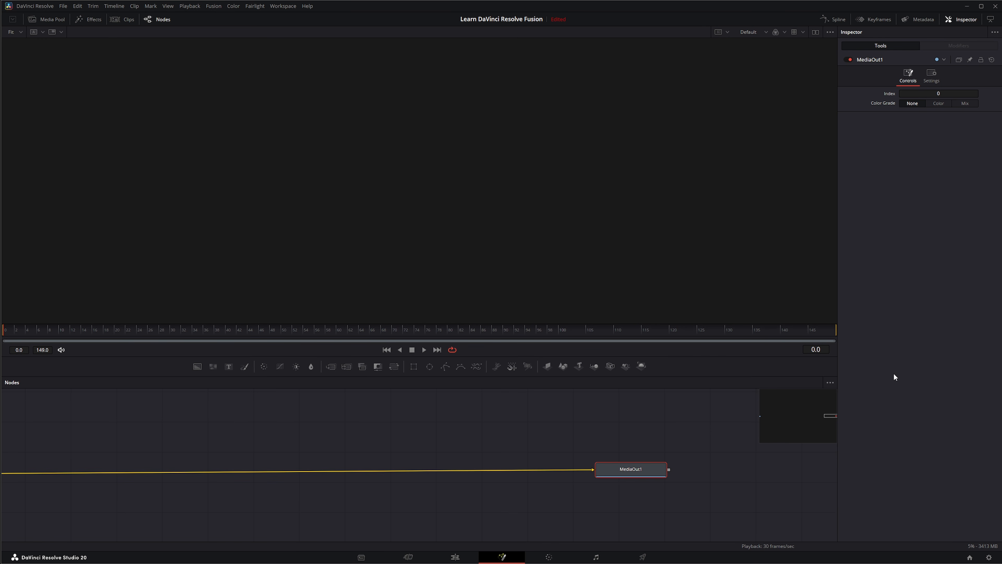
# - Return to the MediaIn1 view by choosing Bookmark 2 in the Go To Bookmark dialog
pyautogui.click(828, 382)
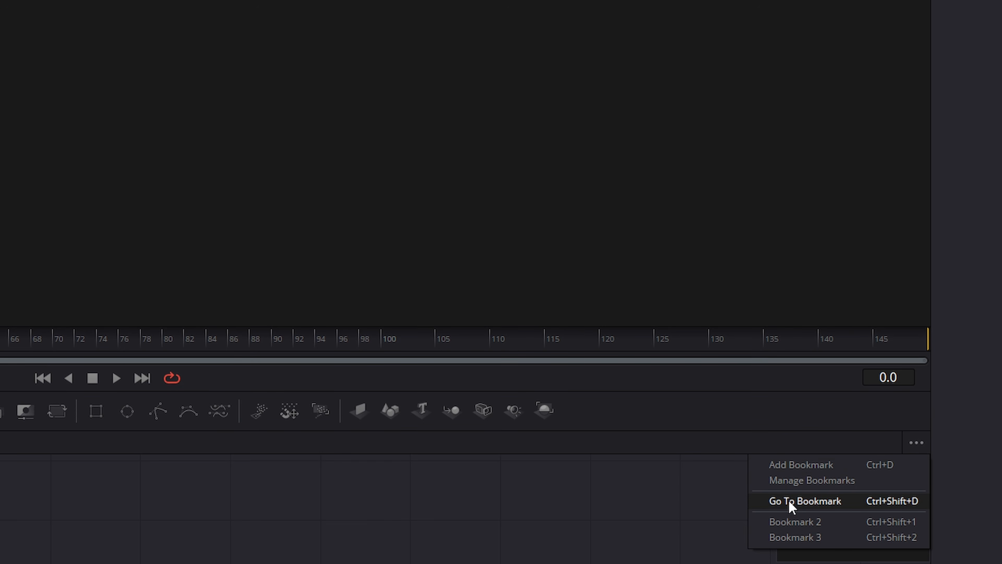
pyautogui.click(809, 500)
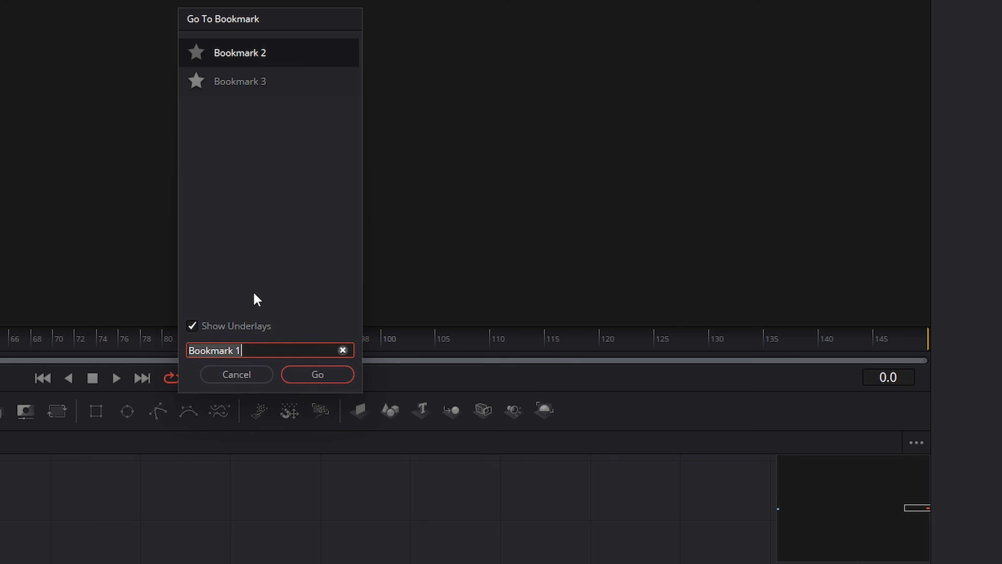
pyautogui.click(253, 82)
pyautogui.click(246, 54)
pyautogui.click(335, 377)
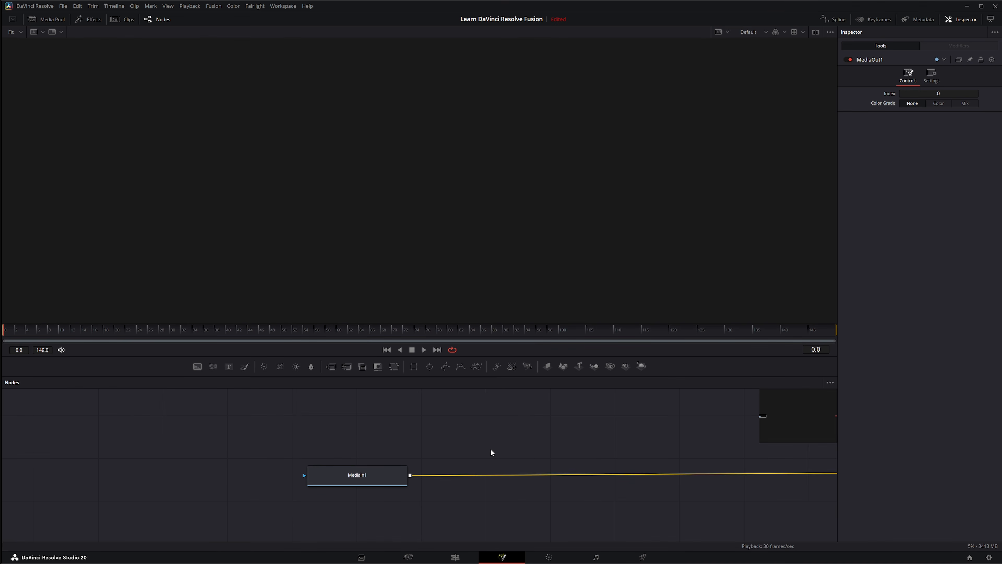
# - Remove Bookmark 3 and Bookmark 2 in the Manage Bookmarks dialog and apply the changes
pyautogui.click(830, 382)
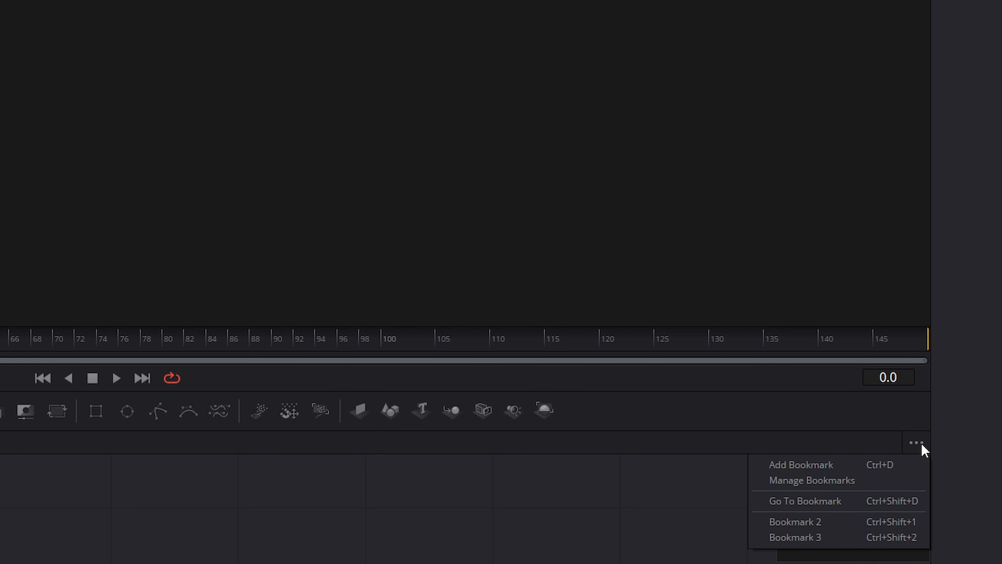
pyautogui.click(820, 479)
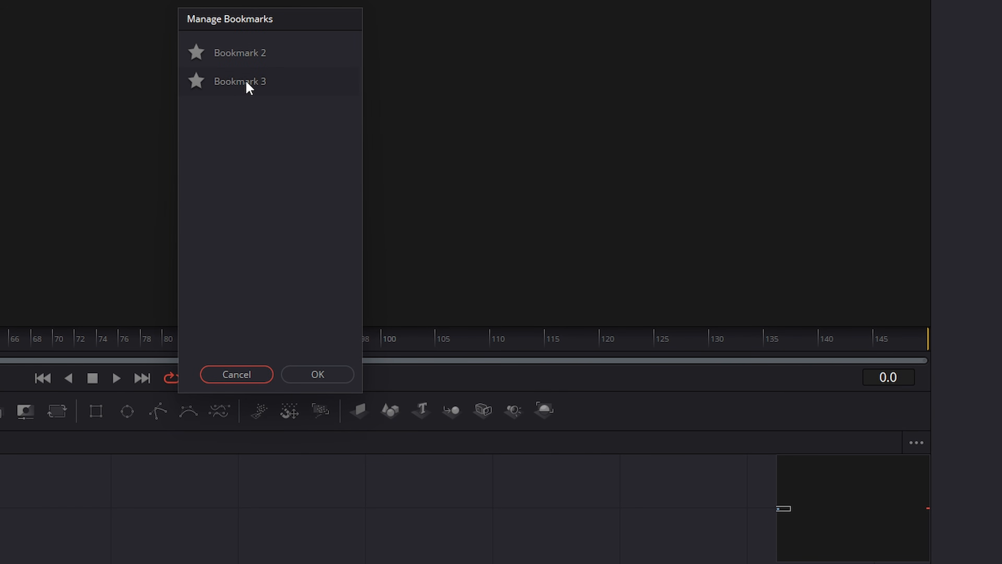
pyautogui.click(242, 54)
pyautogui.rightClick(240, 53)
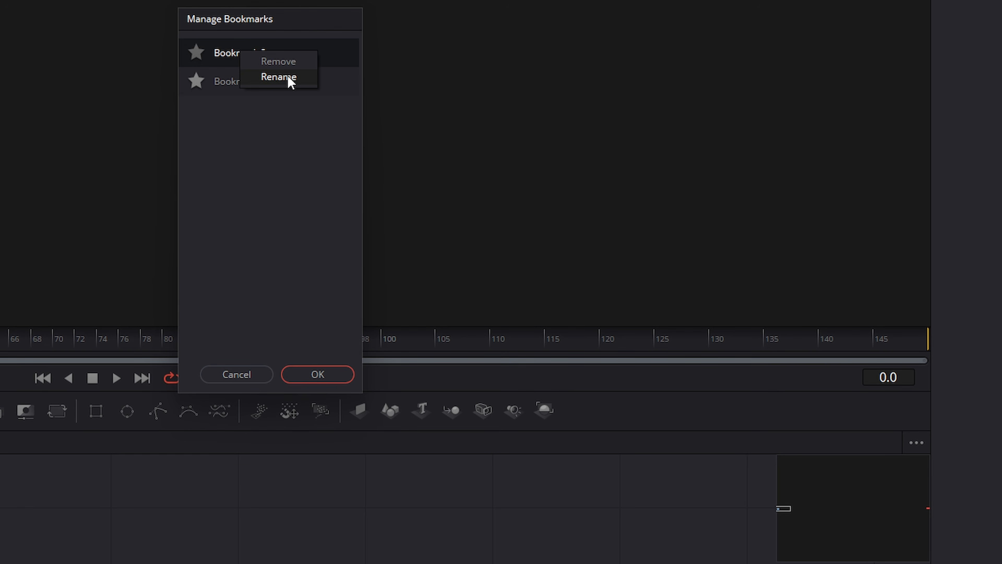
pyautogui.click(218, 81)
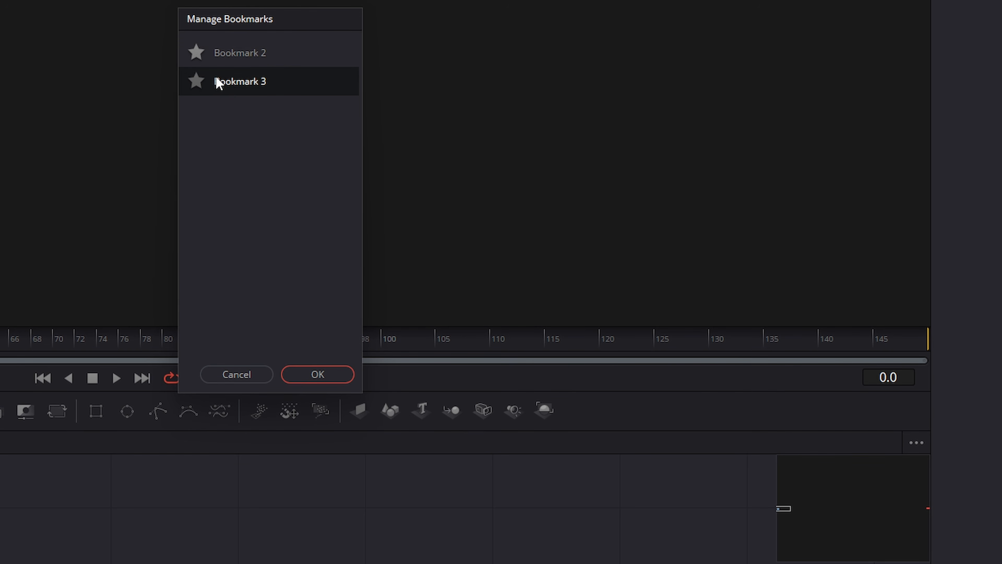
pyautogui.rightClick(244, 78)
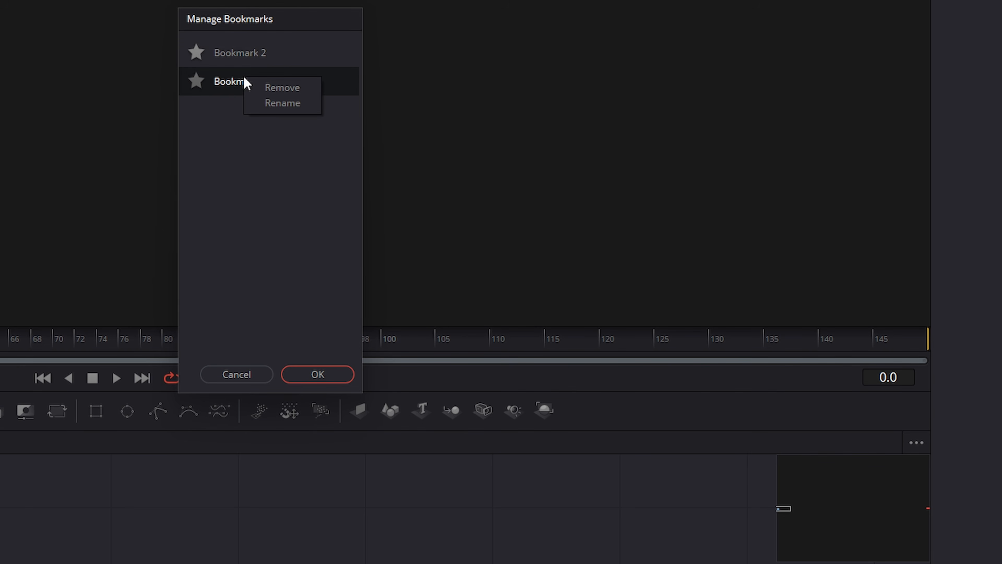
pyautogui.click(286, 88)
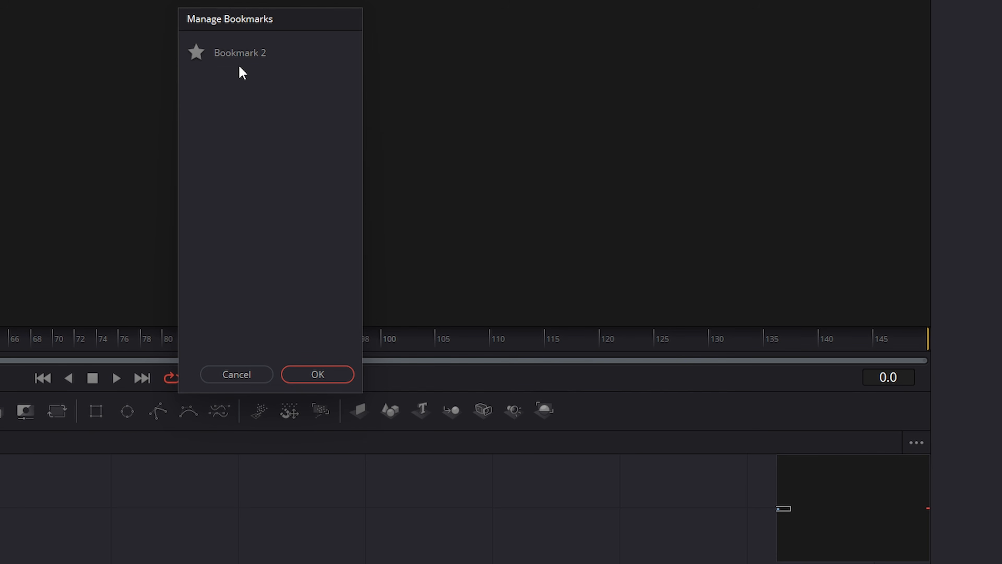
pyautogui.rightClick(232, 54)
pyautogui.click(278, 63)
pyautogui.click(318, 374)
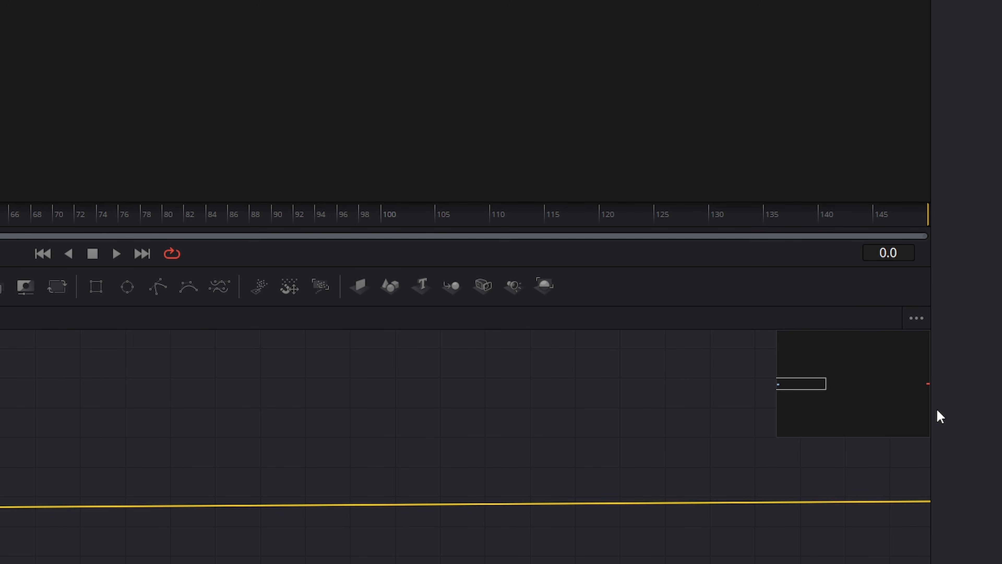
# - Use the node graph's navigator to travel to MediaOut1 and back to MediaIn1
pyautogui.scroll(3, 344, 440)
pyautogui.scroll(3, 412, 472)
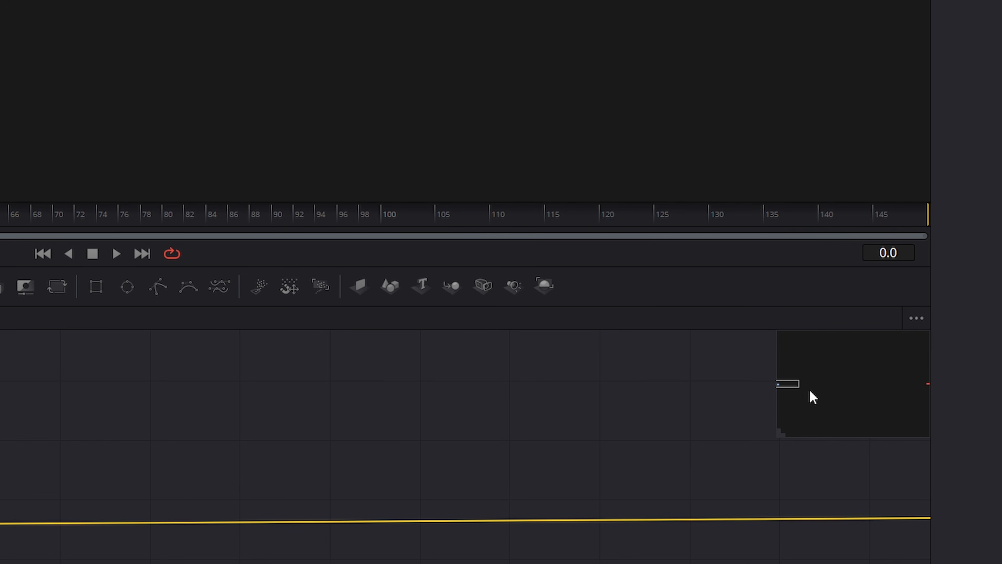
pyautogui.moveTo(799, 391); pyautogui.dragTo(921, 387)
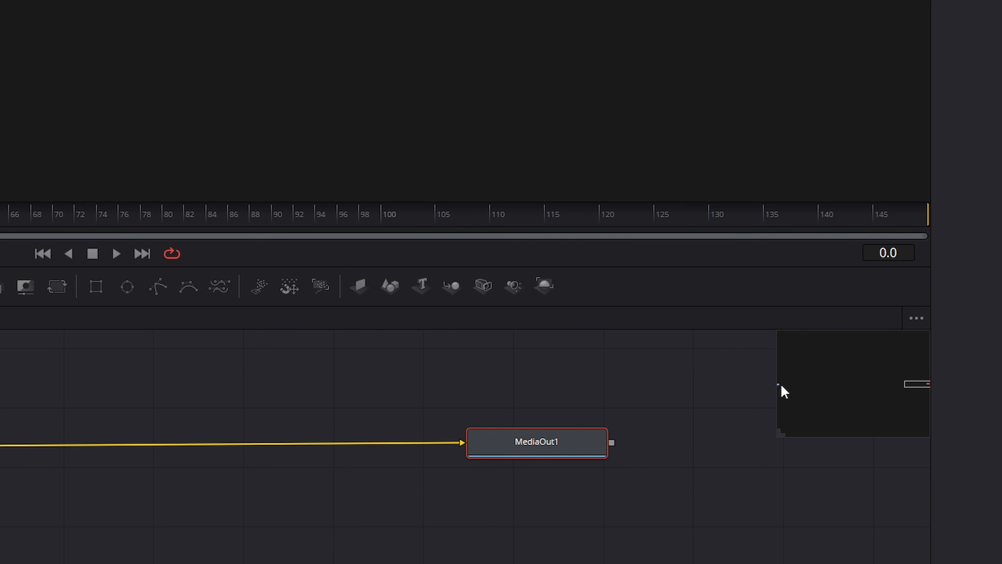
pyautogui.click(781, 390)
pyautogui.moveTo(799, 392)
pyautogui.mouseDown()
pyautogui.moveTo(838, 412)
pyautogui.moveTo(856, 391)
pyautogui.moveTo(837, 378)
pyautogui.moveTo(843, 403)
pyautogui.moveTo(790, 386)
pyautogui.mouseUp()
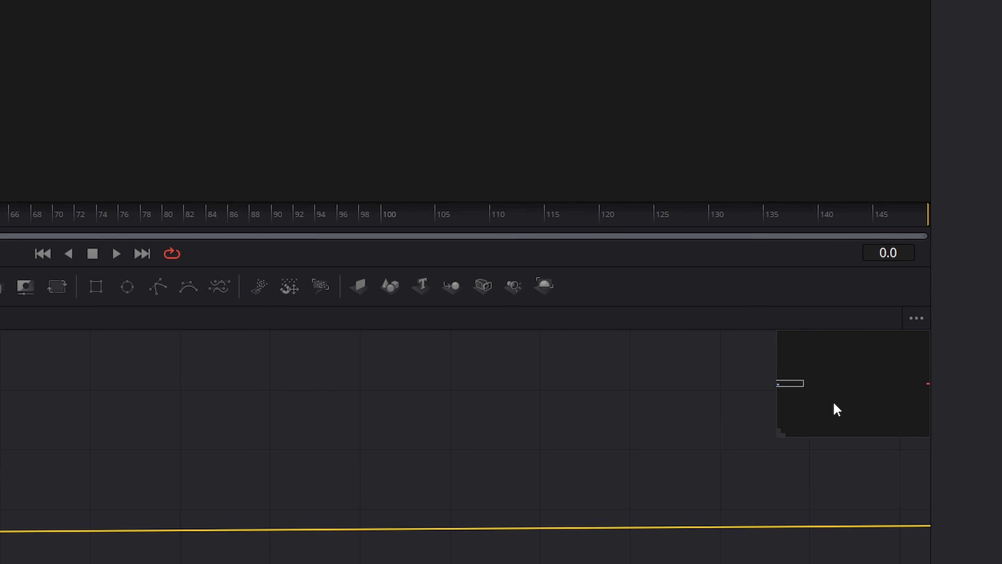
# - Turn off Show Navigator in the node graph options
pyautogui.rightClick(321, 398)
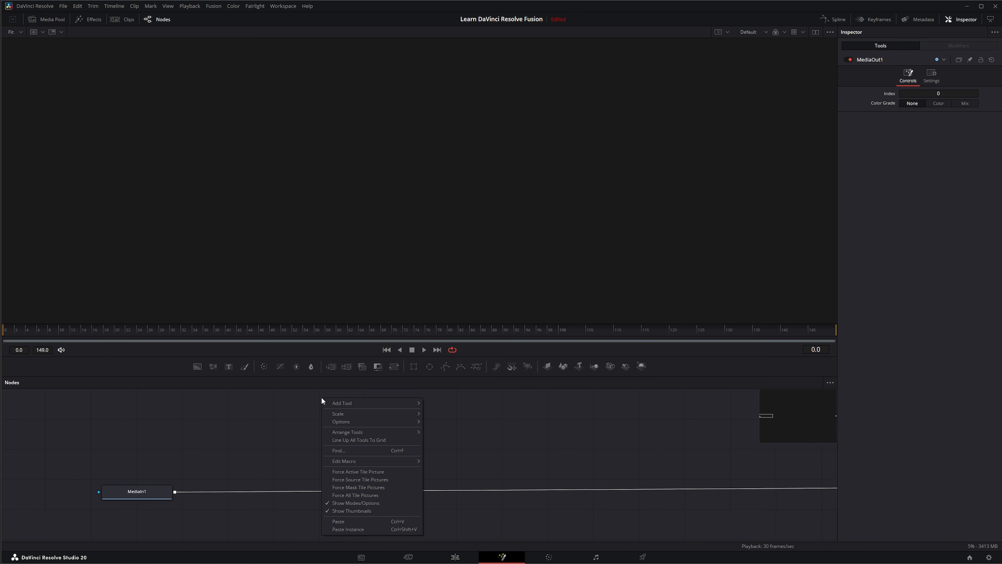
pyautogui.moveTo(336, 421)
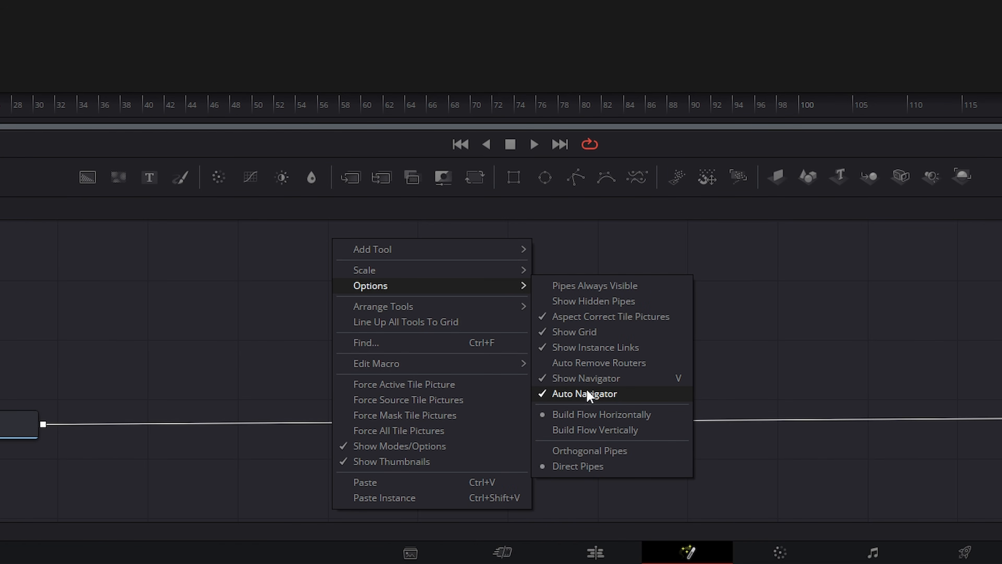
pyautogui.click(574, 379)
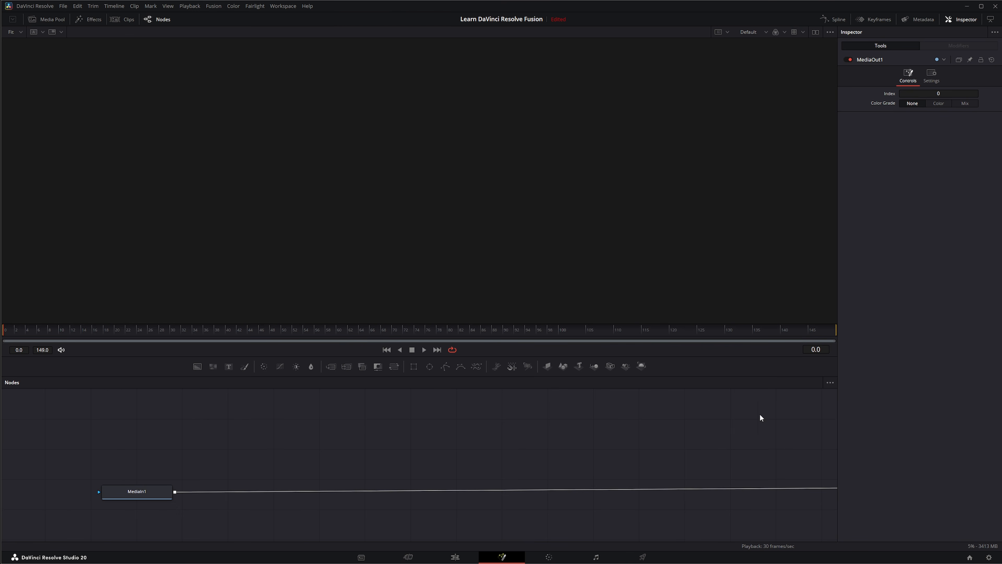
# - Turn on Show Navigator in the node graph options
pyautogui.rightClick(322, 396)
pyautogui.moveTo(339, 415)
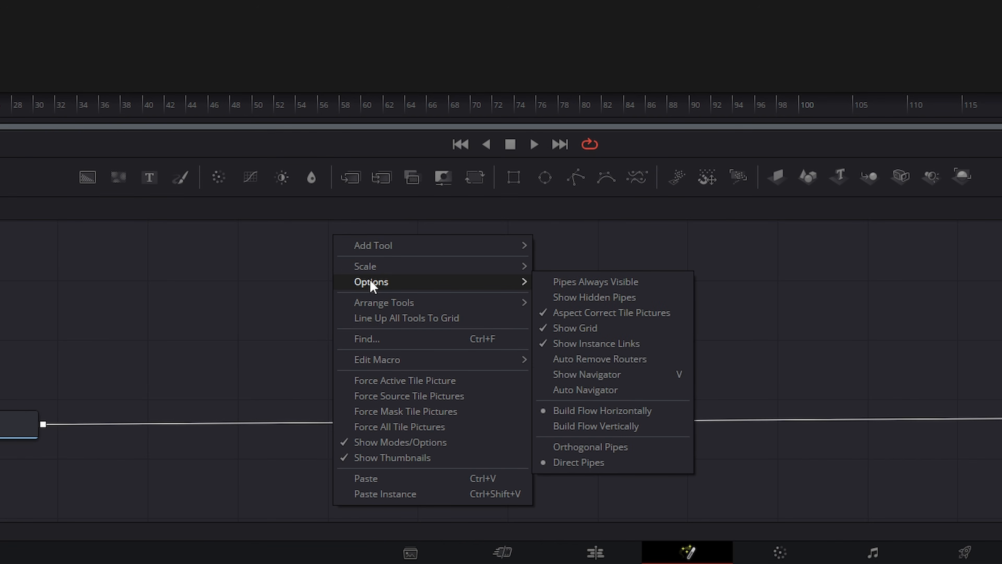
pyautogui.click(588, 375)
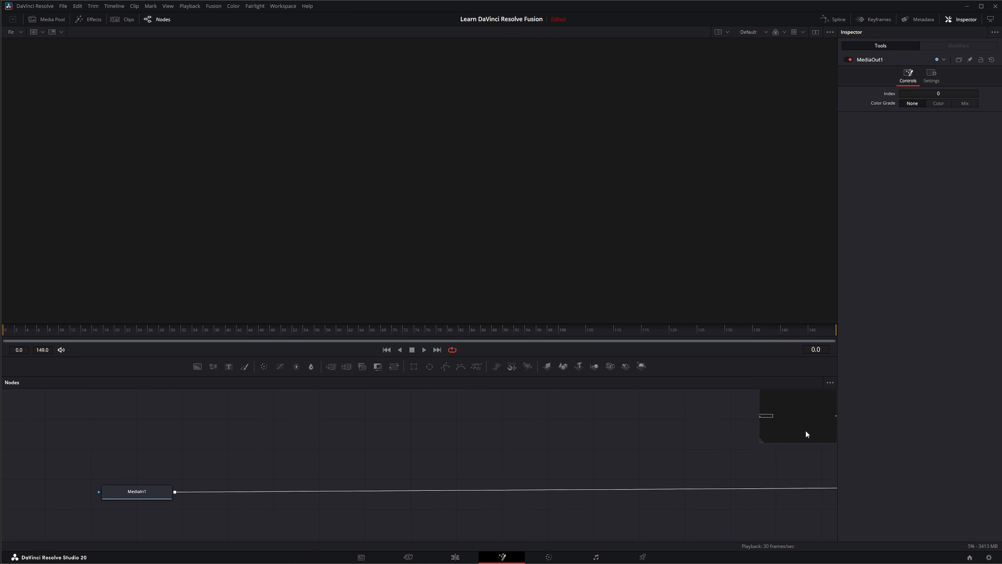
# - Toggle the node graph's navigator on and off repeatedly, ending with it hidden
pyautogui.press('v')
pyautogui.press('v')
pyautogui.press('v')
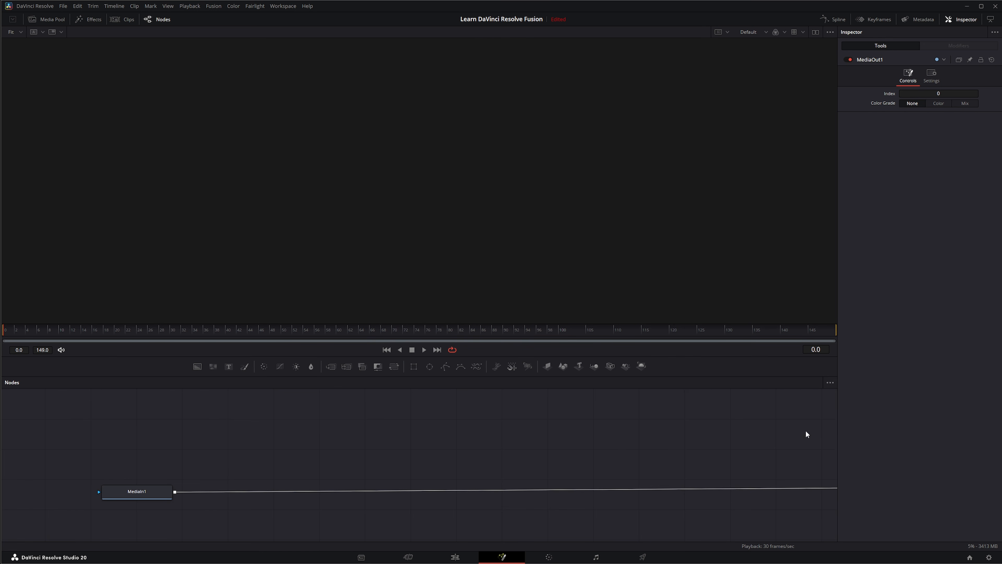
pyautogui.press('v')
pyautogui.press('v')
pyautogui.press('v')
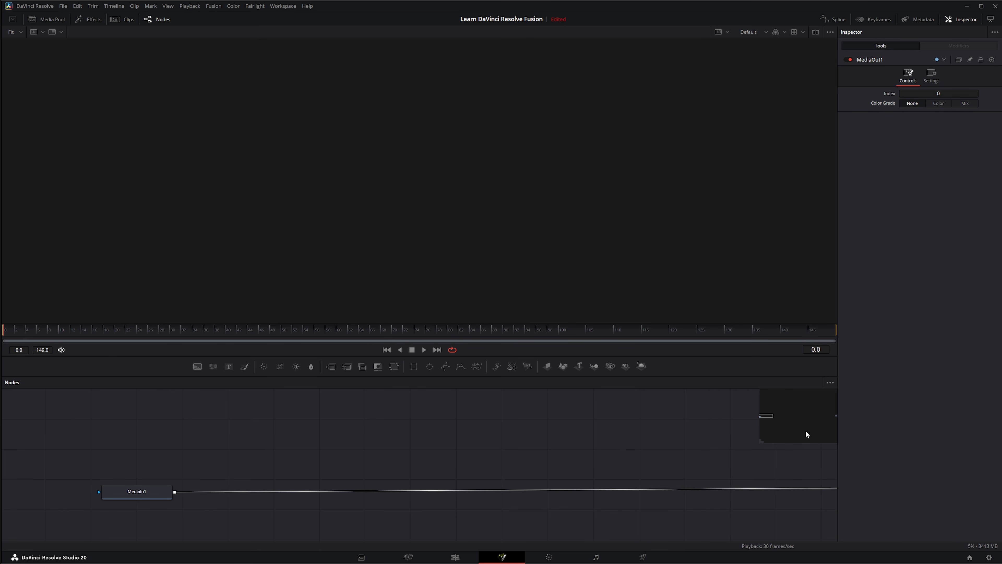
pyautogui.press('v')
pyautogui.press('v')
pyautogui.press('v')
pyautogui.press('v')
pyautogui.press('v')
pyautogui.press('v')
pyautogui.press('v')
# - Turn on Auto Navigator in the node graph options
pyautogui.rightClick(319, 394)
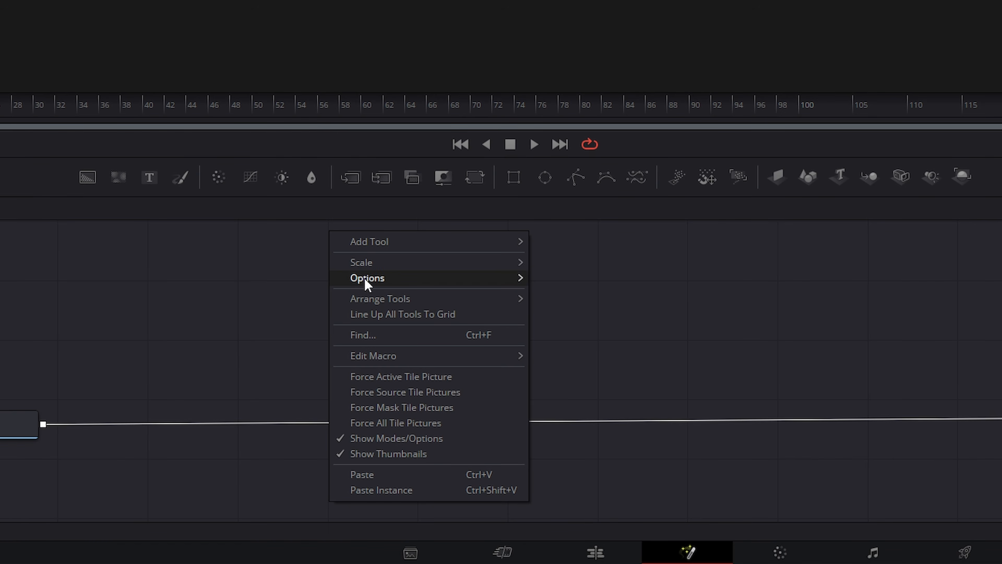
pyautogui.moveTo(339, 418)
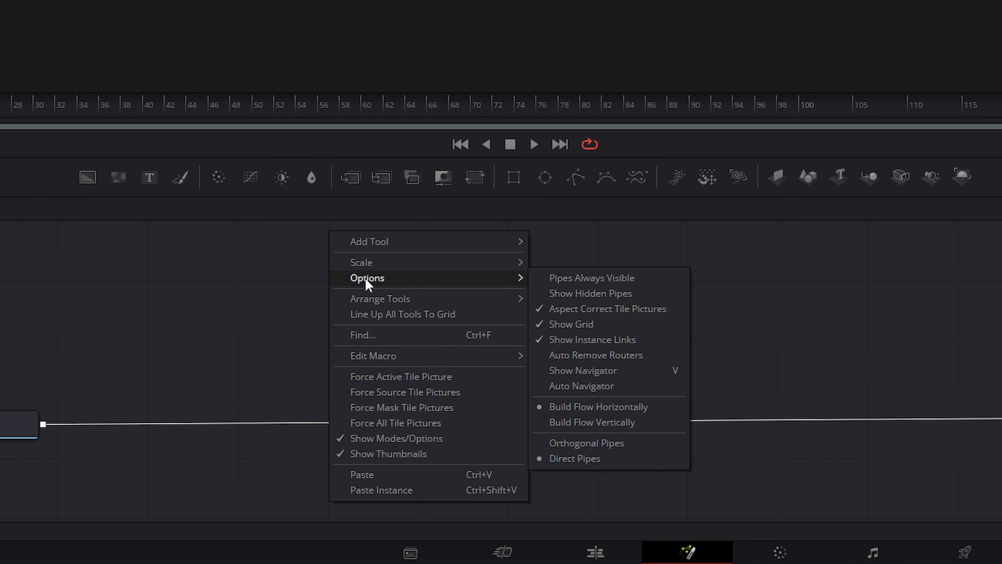
pyautogui.click(582, 387)
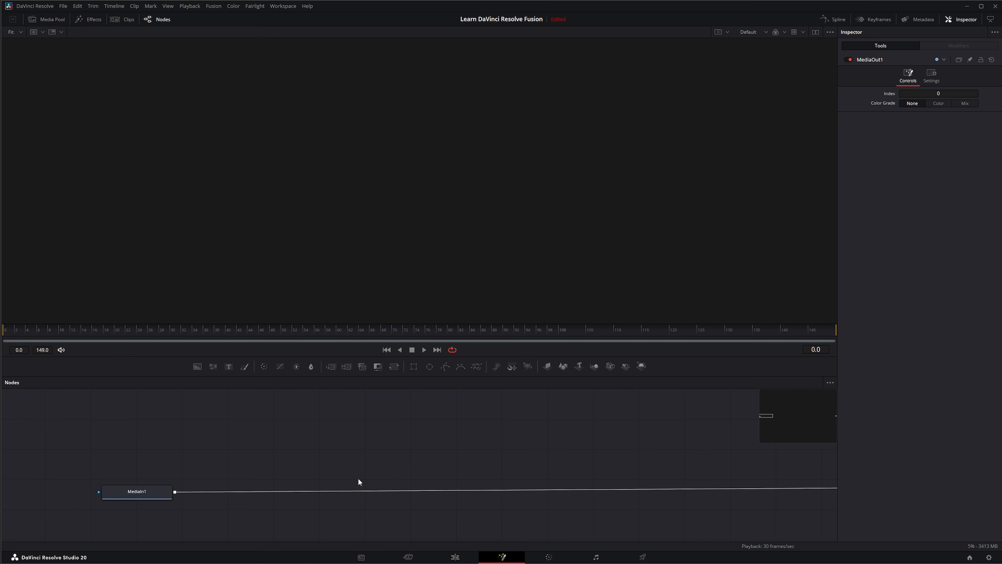
# - Move the MediaOut1 node close to MediaIn1 in the node graph
pyautogui.scroll(-2, 317, 464)
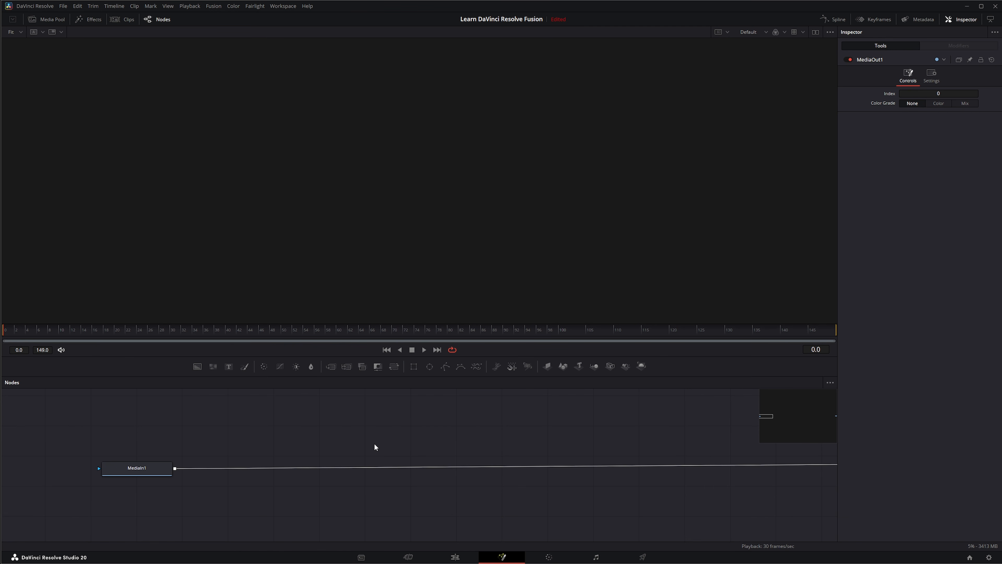
pyautogui.scroll(-5, 373, 445)
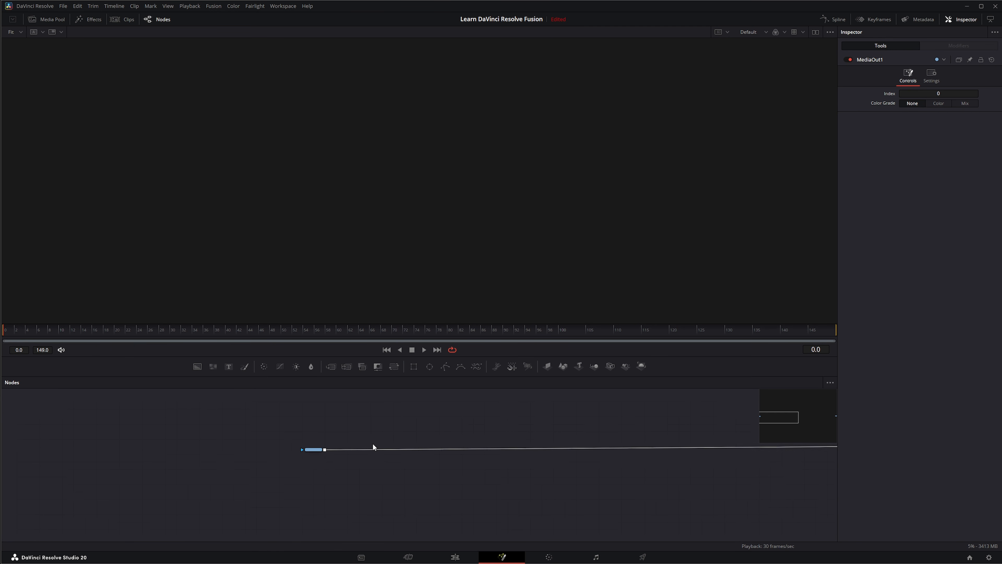
pyautogui.scroll(-2, 373, 446)
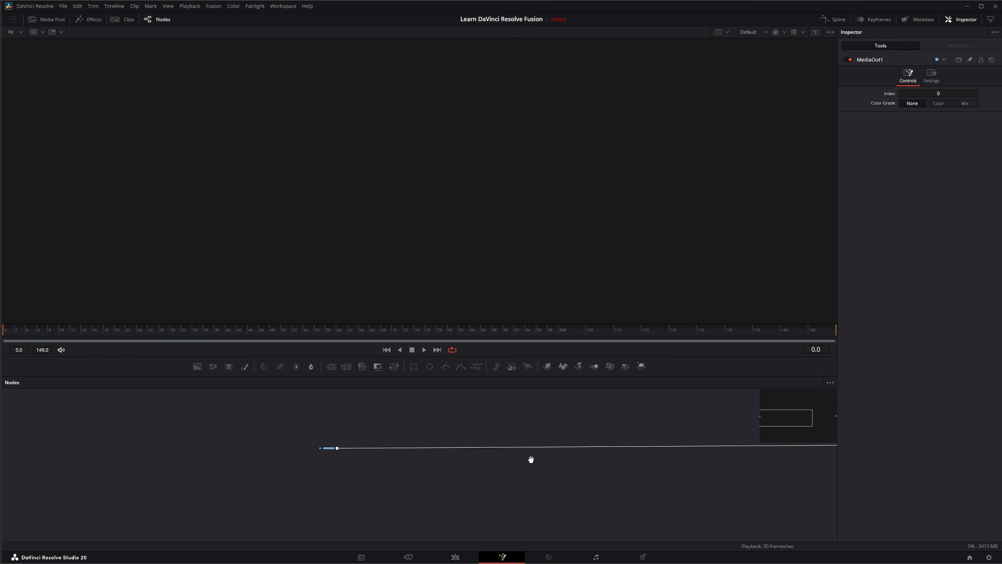
pyautogui.moveTo(530, 459); pyautogui.dragTo(255, 482)
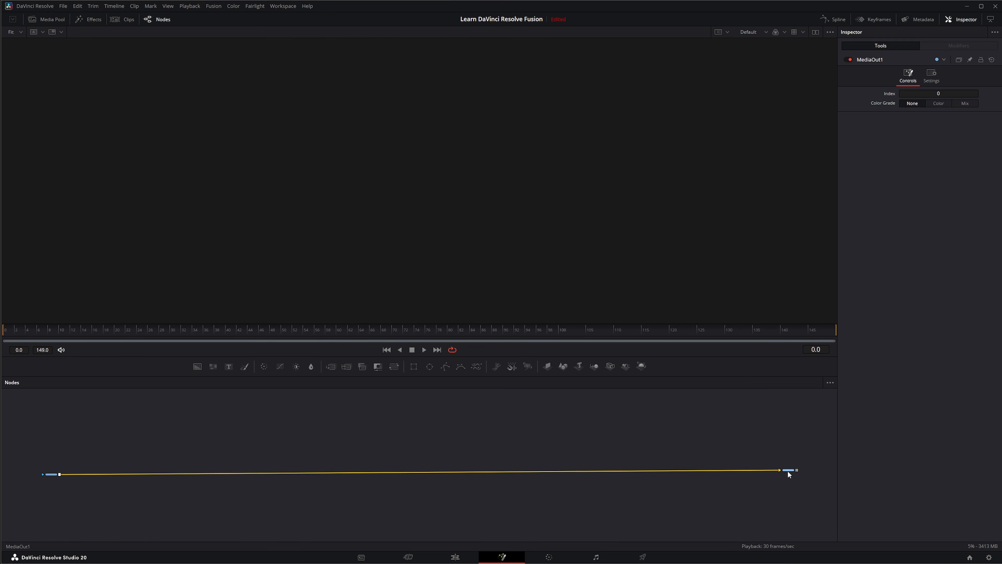
pyautogui.moveTo(789, 473); pyautogui.dragTo(98, 477)
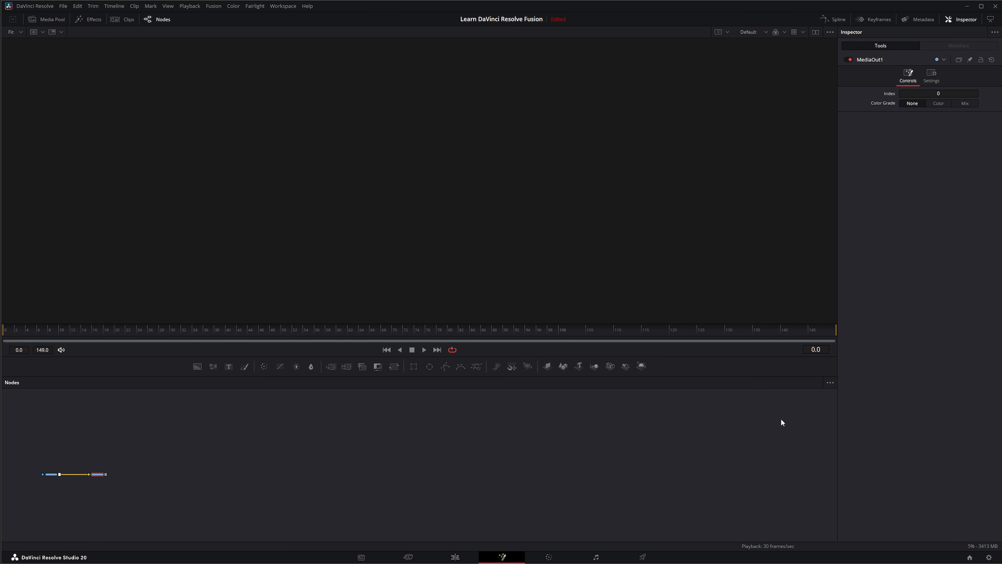
# - Pan the graph until MediaOut1 is out of view and use the automatic navigator to bring both nodes back
pyautogui.moveTo(123, 457); pyautogui.dragTo(397, 445)
pyautogui.scroll(5, 377, 473)
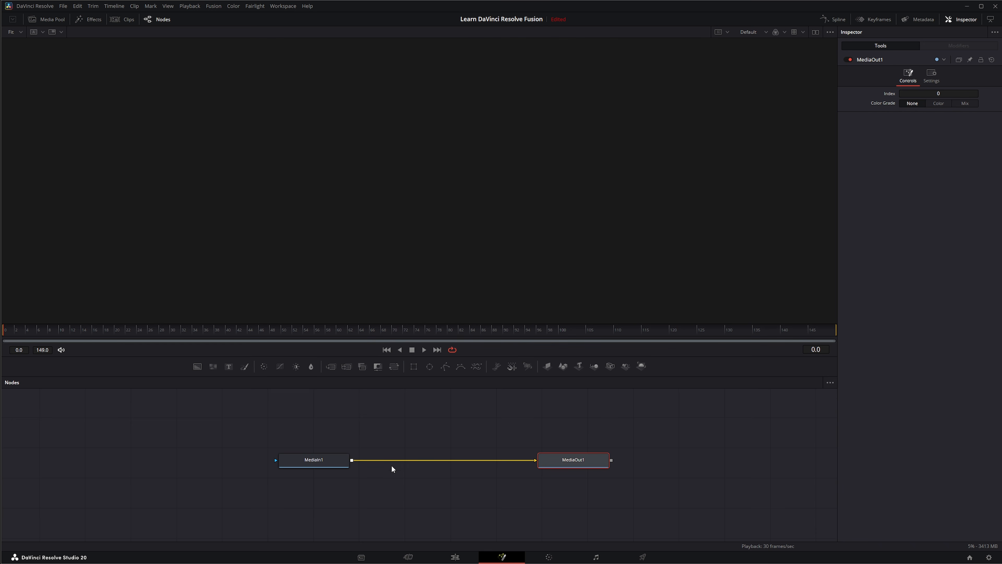
pyautogui.scroll(2, 389, 464)
pyautogui.moveTo(387, 461); pyautogui.dragTo(631, 471)
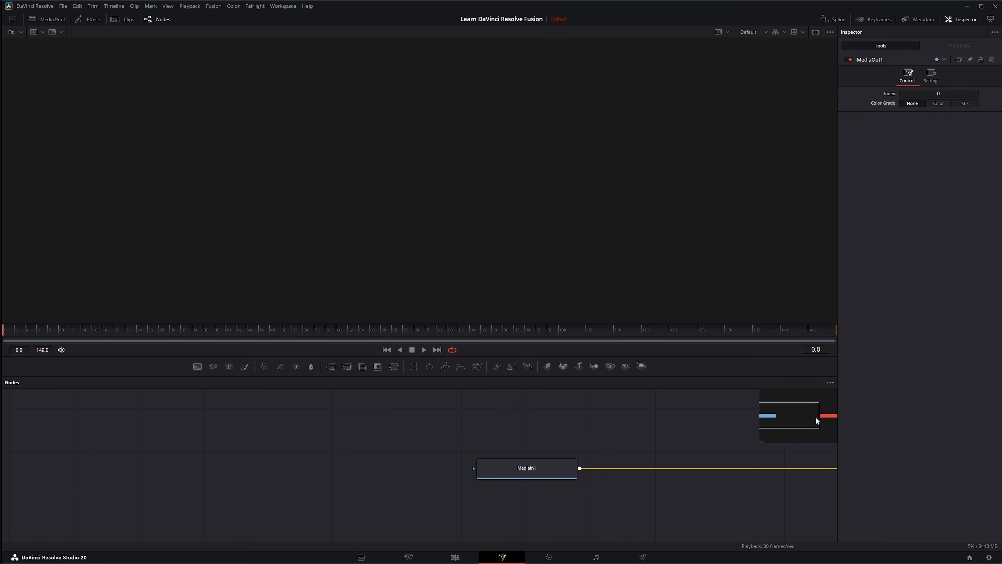
pyautogui.moveTo(822, 426); pyautogui.dragTo(787, 418)
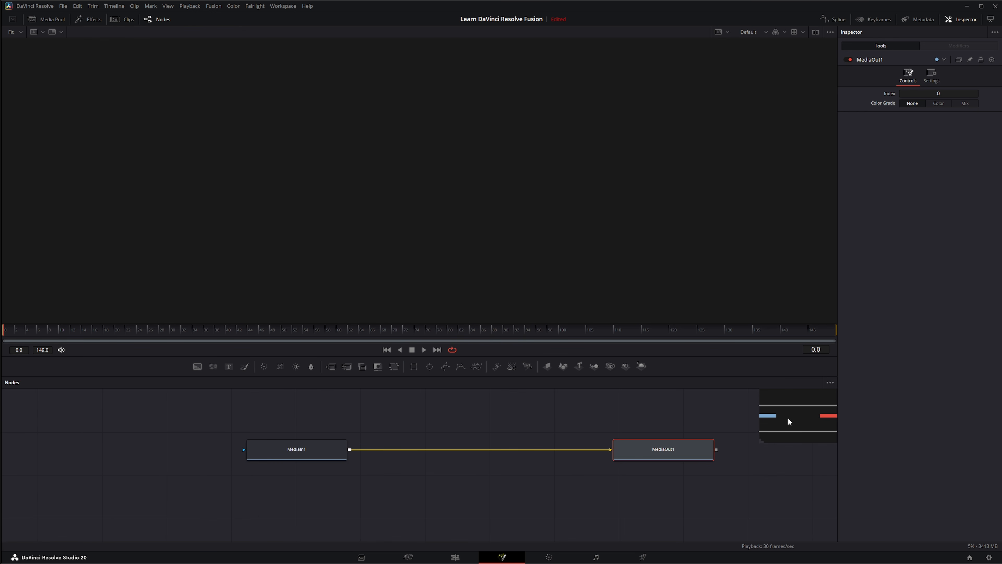
pyautogui.moveTo(499, 481); pyautogui.dragTo(400, 505)
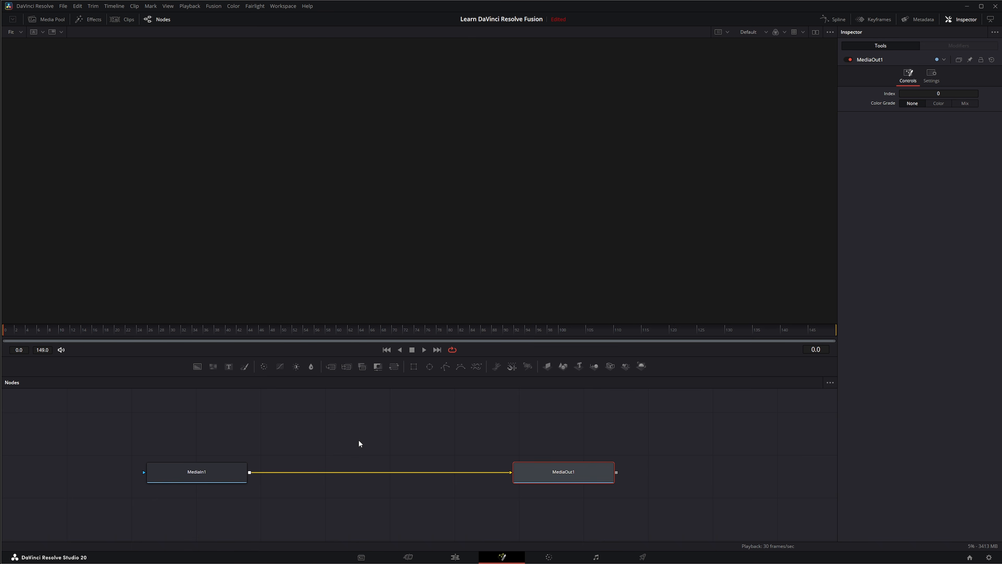
# - Pan the node graph and zoom in and out repeatedly, keeping MediaIn1 and MediaOut1 in view
pyautogui.moveTo(359, 441); pyautogui.dragTo(394, 447)
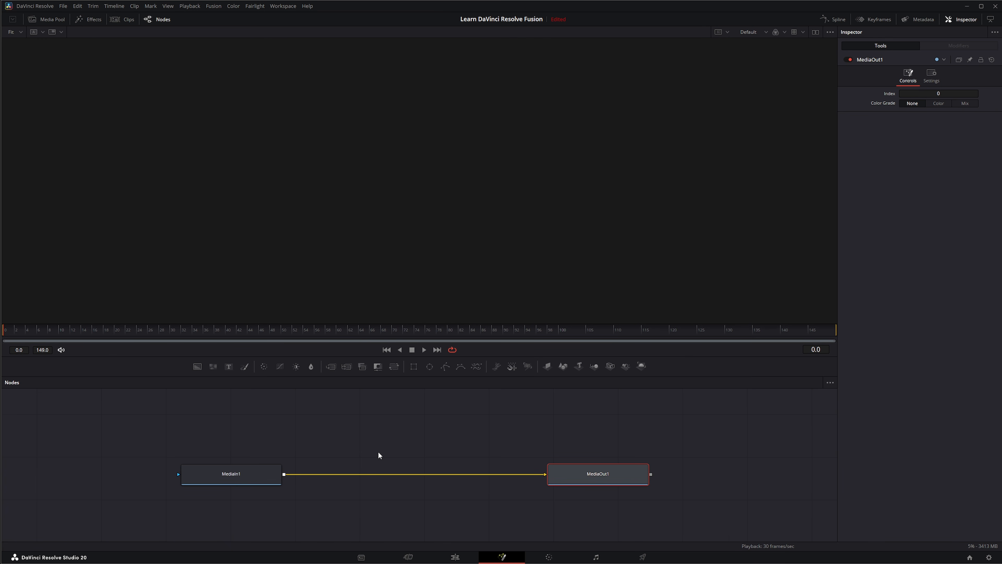
pyautogui.scroll(-2, 372, 452)
pyautogui.scroll(2, 373, 452)
pyautogui.scroll(-3, 373, 452)
pyautogui.scroll(3, 372, 452)
pyautogui.scroll(-3, 372, 452)
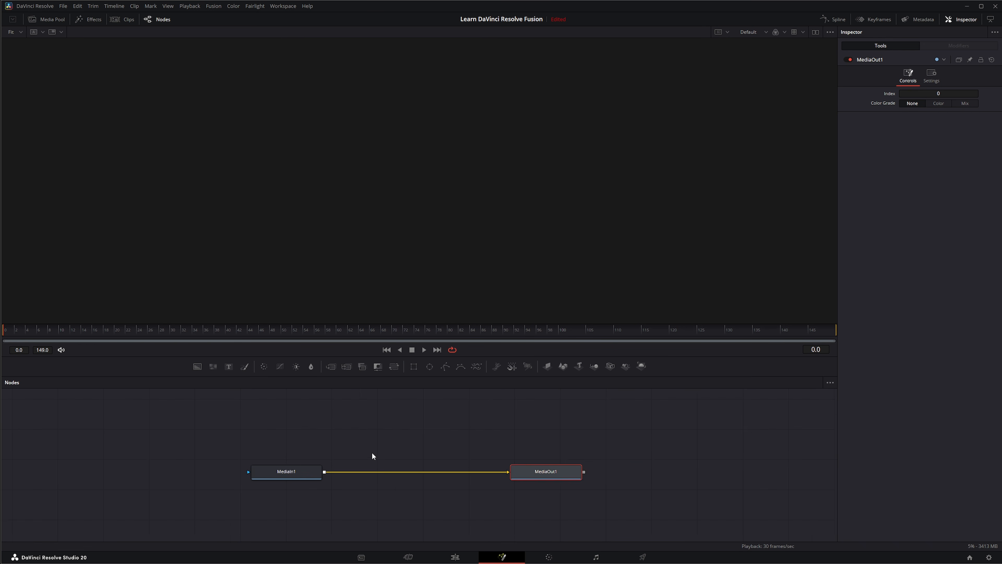
pyautogui.scroll(3, 372, 452)
pyautogui.scroll(-3, 372, 456)
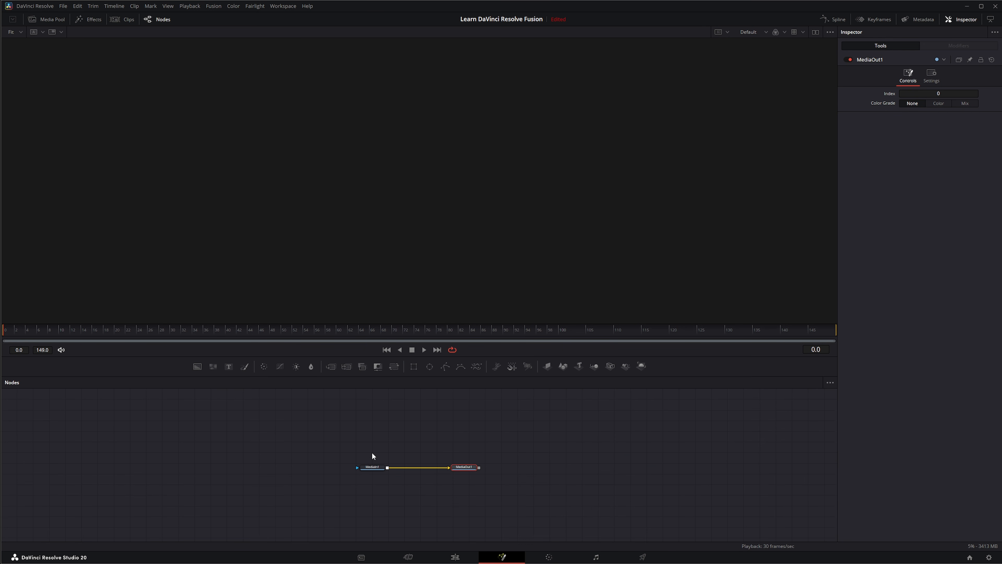
pyautogui.scroll(6, 372, 456)
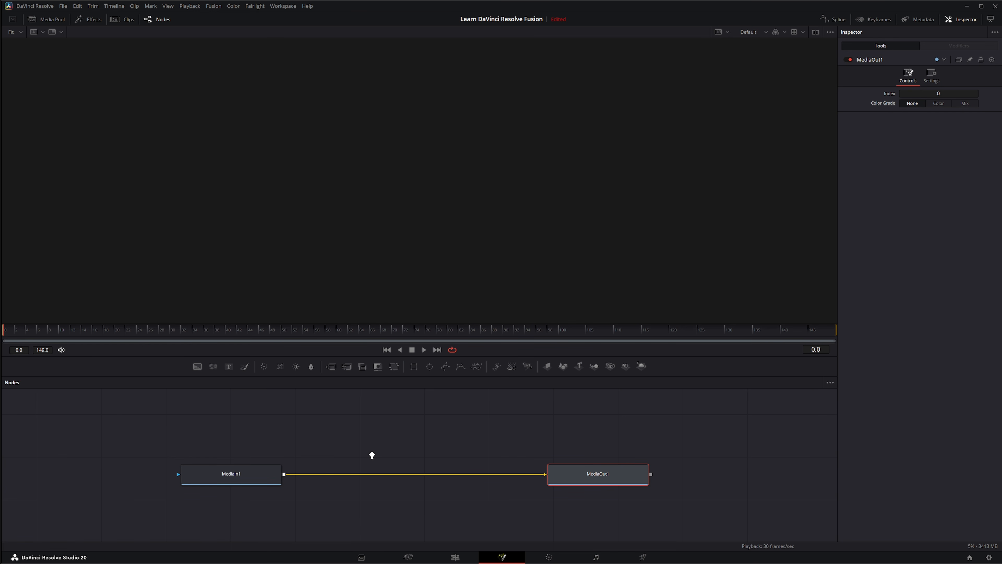
pyautogui.moveTo(380, 471); pyautogui.dragTo(405, 473)
pyautogui.scroll(-5, 442, 468)
pyautogui.scroll(5, 442, 468)
pyautogui.scroll(-2, 442, 468)
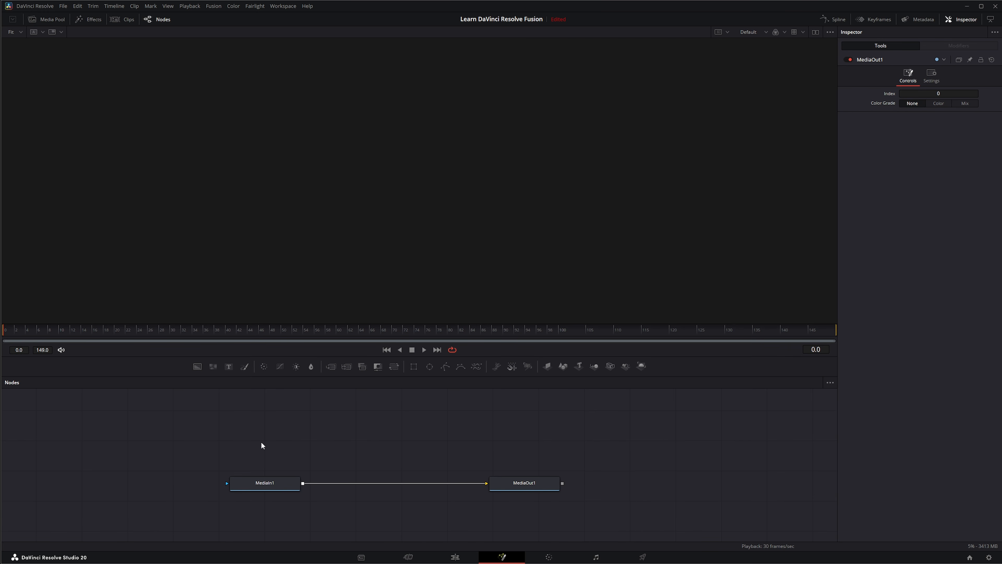
# - Inspect the context options of the MediaIn1 node and of the empty node graph area
pyautogui.rightClick(262, 484)
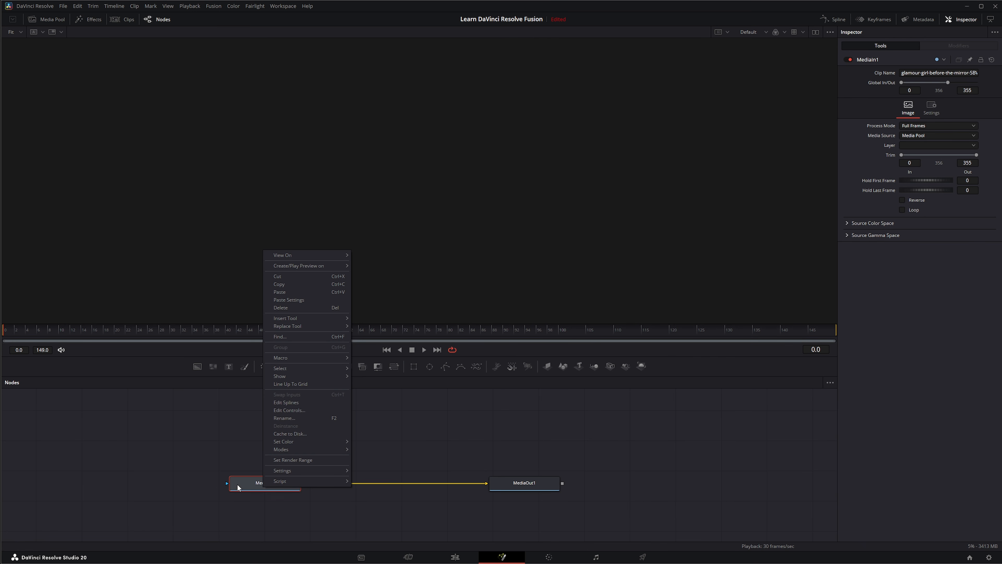
pyautogui.click(516, 483)
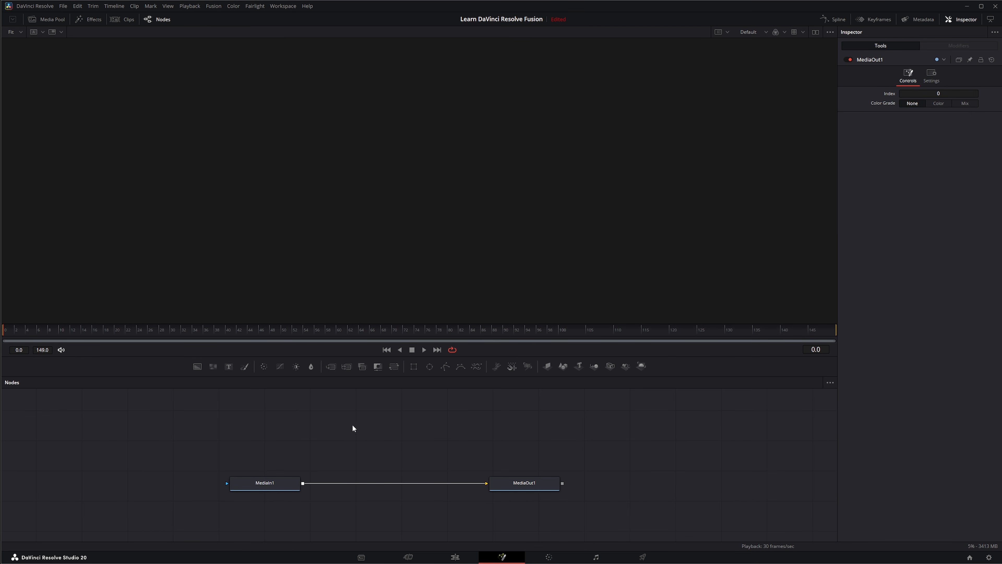
pyautogui.rightClick(265, 401)
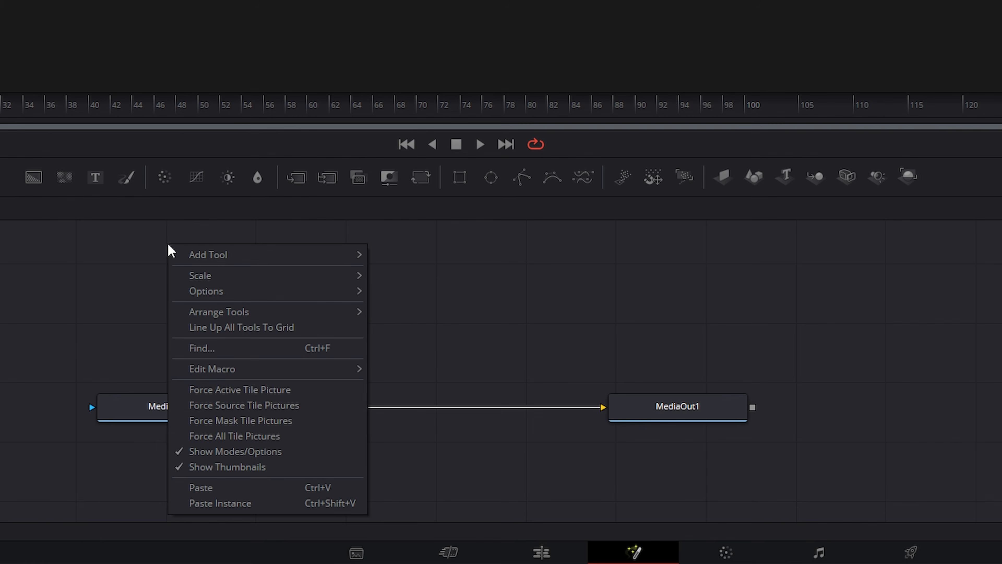
pyautogui.click(255, 402)
# - Apply Scale to Fit to the node graph
pyautogui.rightClick(275, 235)
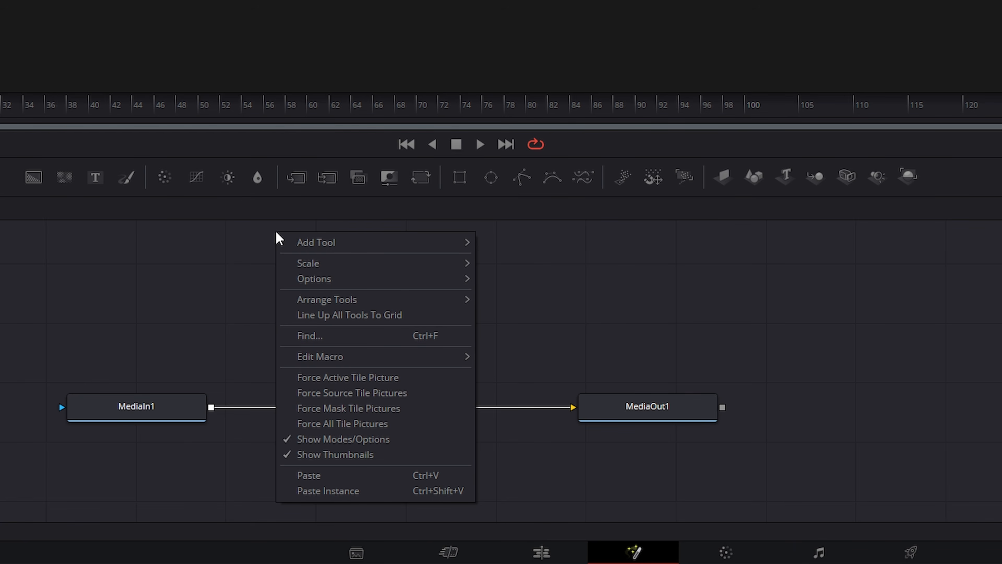
pyautogui.moveTo(349, 247)
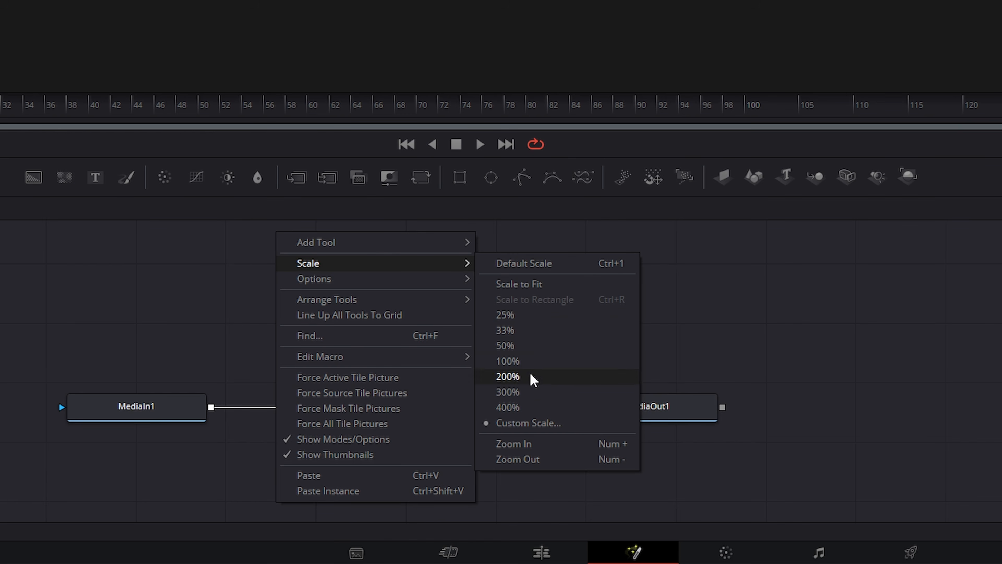
pyautogui.click(529, 285)
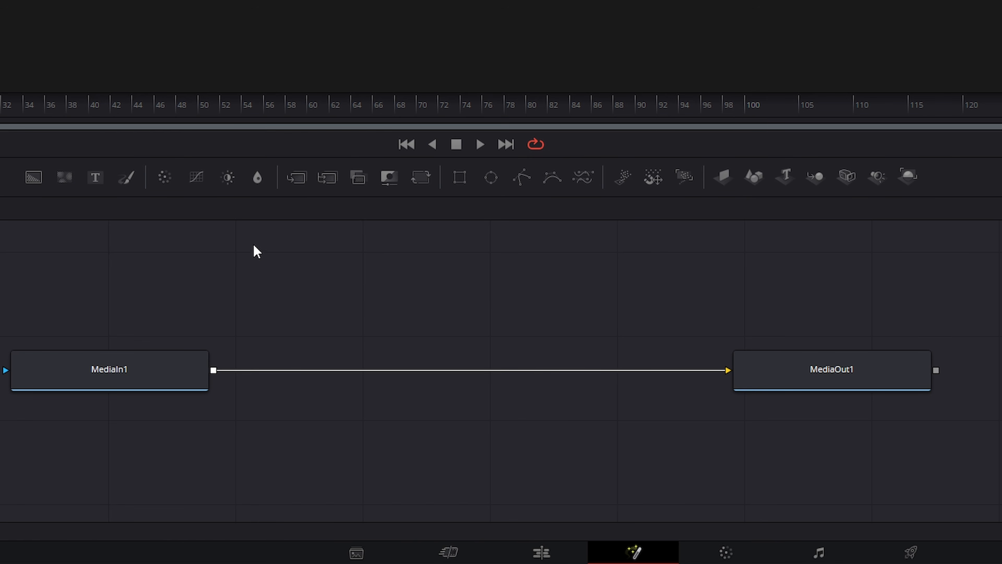
# - Set the node graph's scale to 33%
pyautogui.rightClick(273, 239)
pyautogui.moveTo(308, 269)
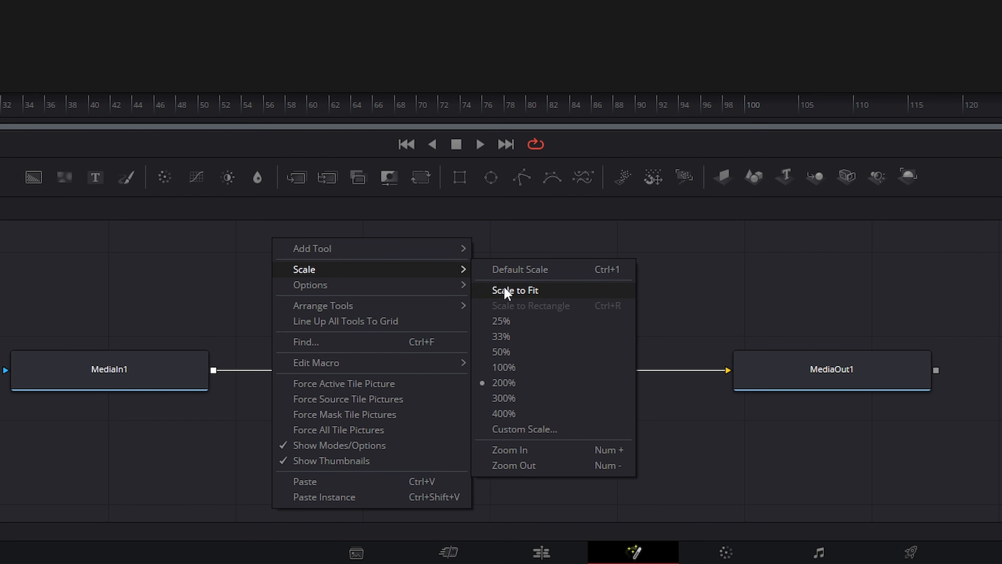
pyautogui.click(516, 341)
# - Return the node graph to Default Scale and zoom in by one increment
pyautogui.rightClick(282, 236)
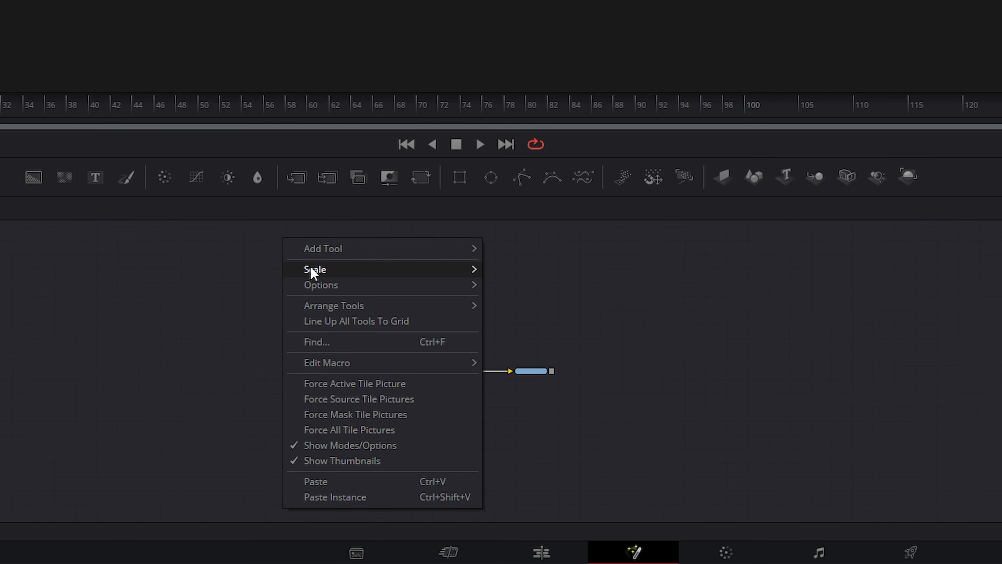
pyautogui.moveTo(313, 272)
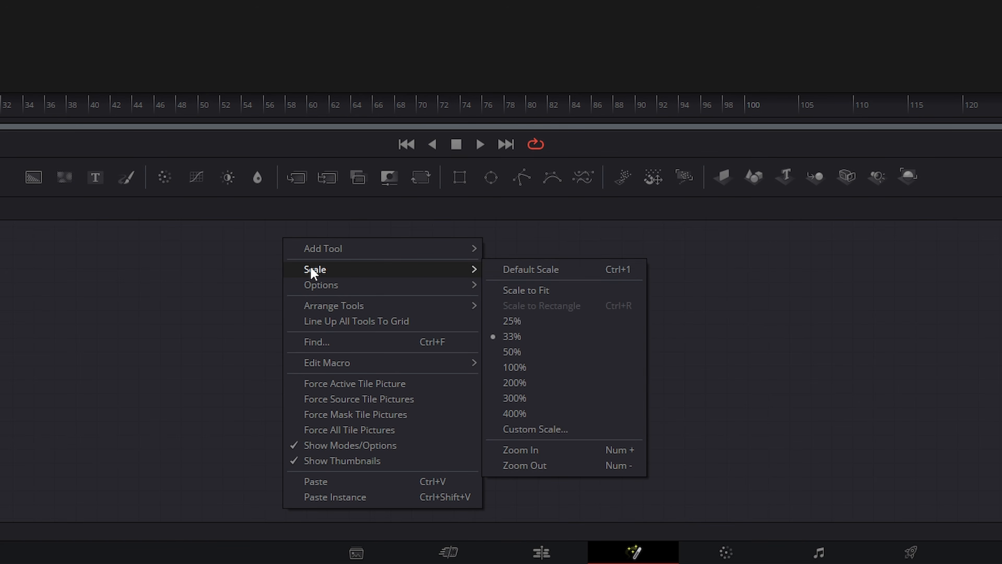
pyautogui.click(552, 273)
pyautogui.rightClick(275, 239)
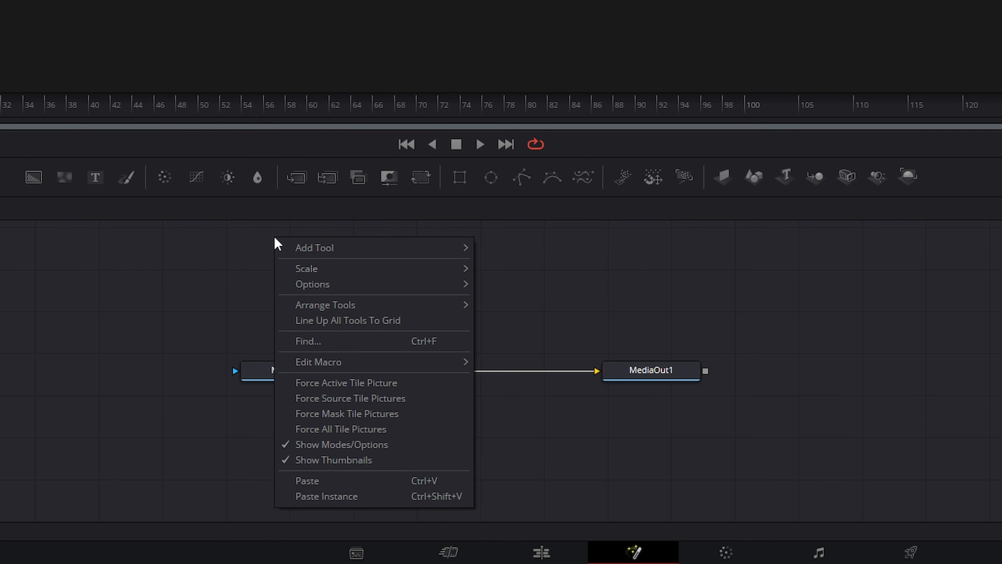
pyautogui.moveTo(353, 272)
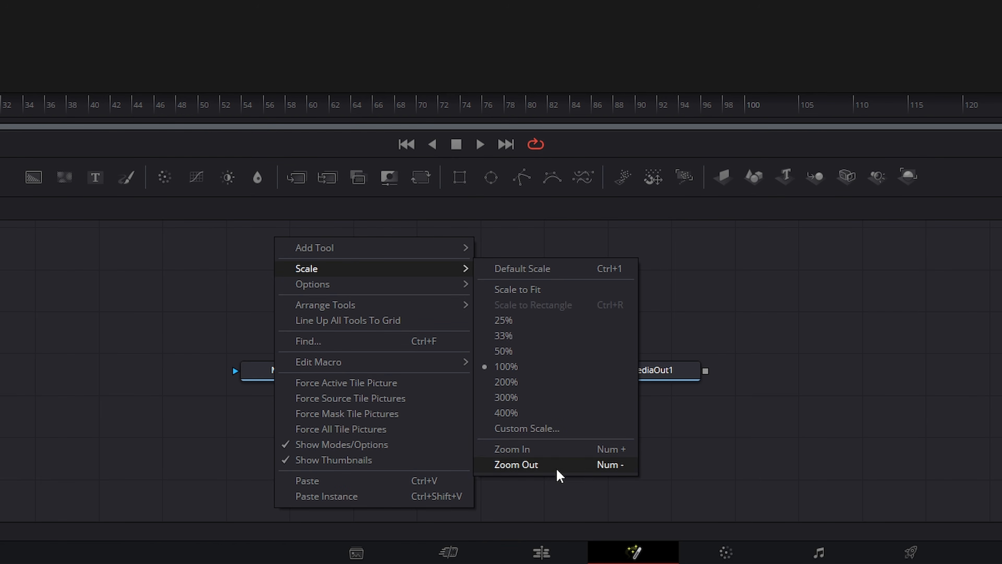
pyautogui.click(533, 453)
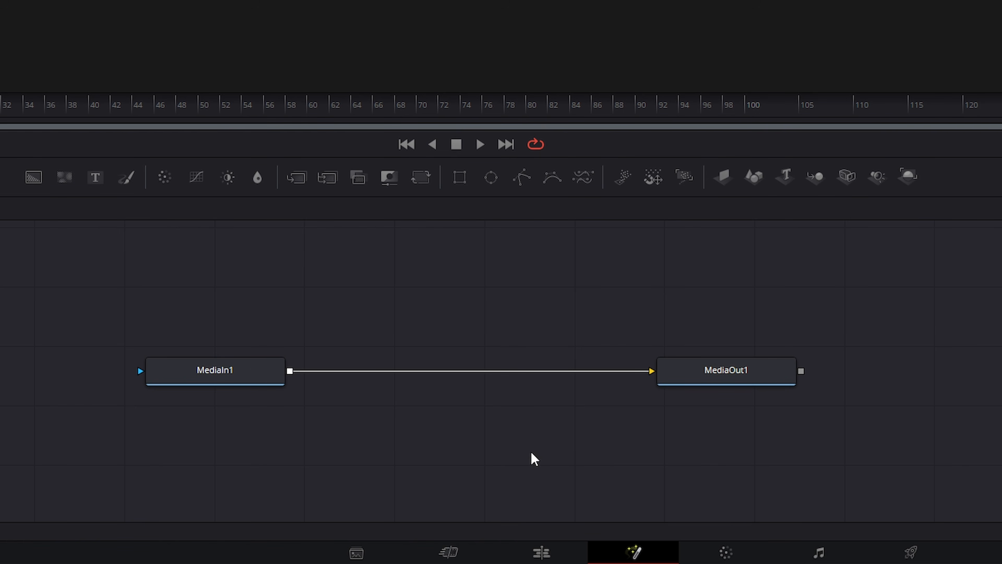
pyautogui.rightClick(276, 232)
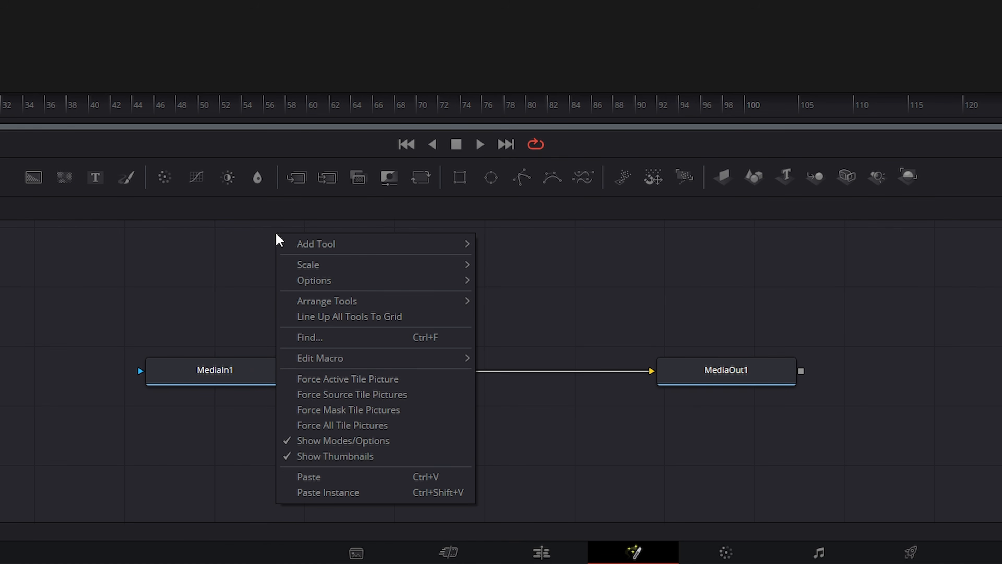
pyautogui.moveTo(316, 286)
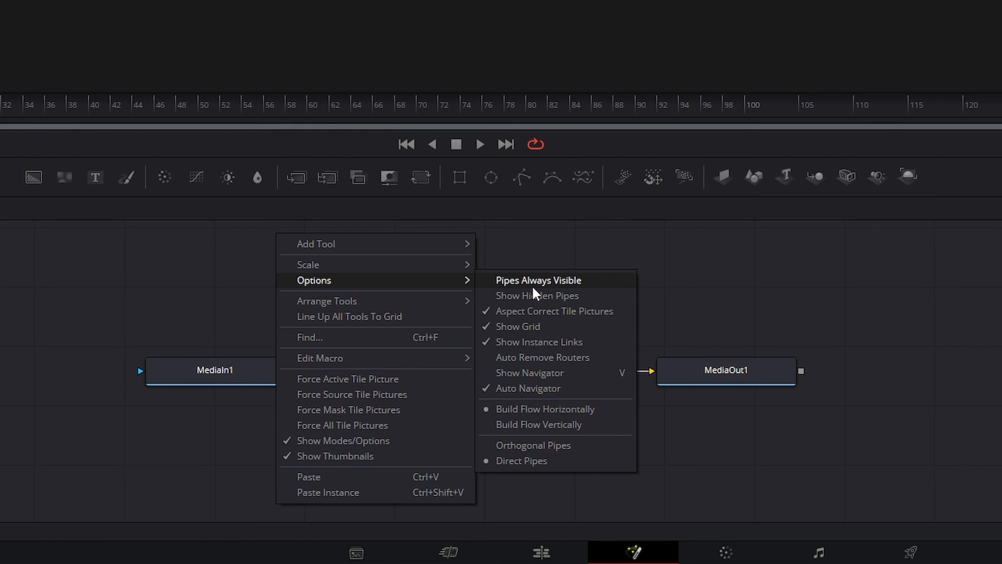
pyautogui.click(524, 267)
# - Add a ColorCorrector node between MediaIn1 and MediaOut1, placed about midway along the connection
pyautogui.click(218, 375)
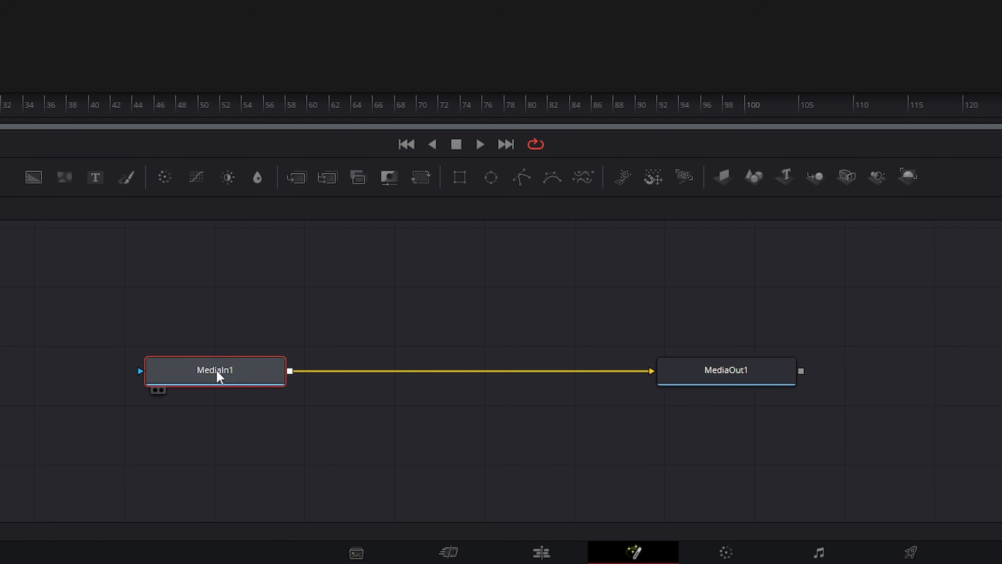
pyautogui.click(166, 180)
pyautogui.moveTo(398, 385); pyautogui.dragTo(465, 385)
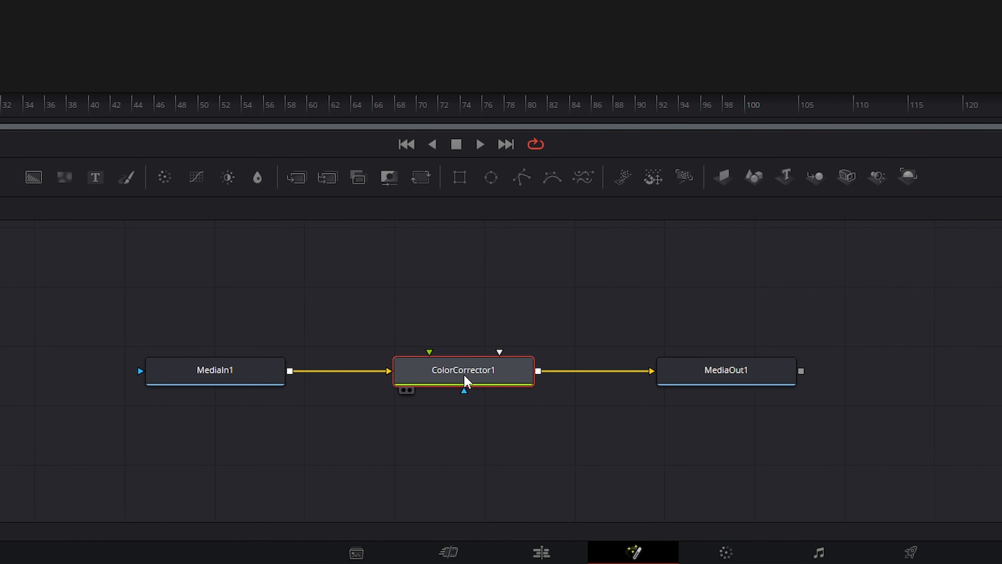
# - Move the MediaIn1 node past MediaOut1 so that its pipe runs behind the MediaOut1 node
pyautogui.moveTo(217, 376); pyautogui.dragTo(926, 373)
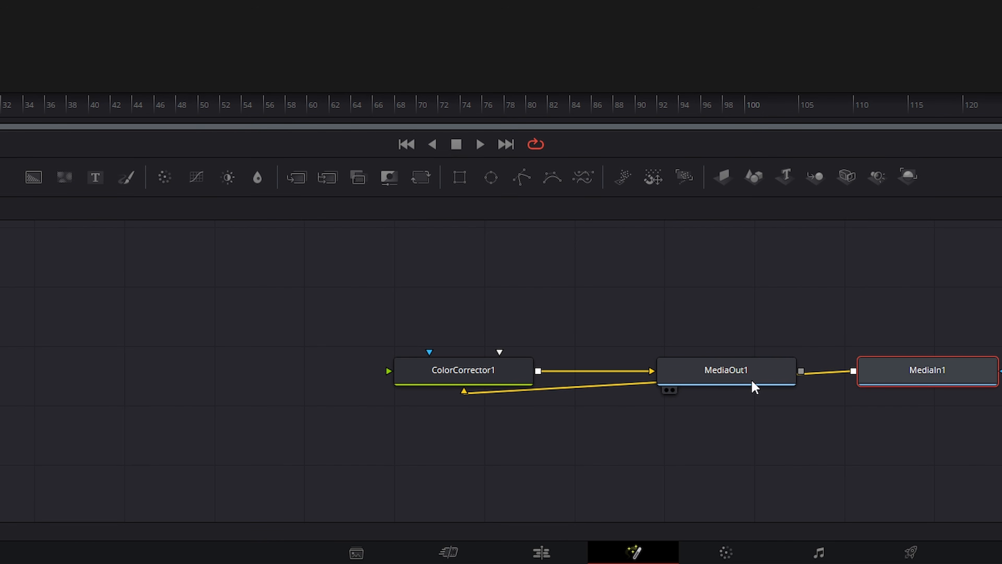
pyautogui.moveTo(899, 382); pyautogui.dragTo(879, 382)
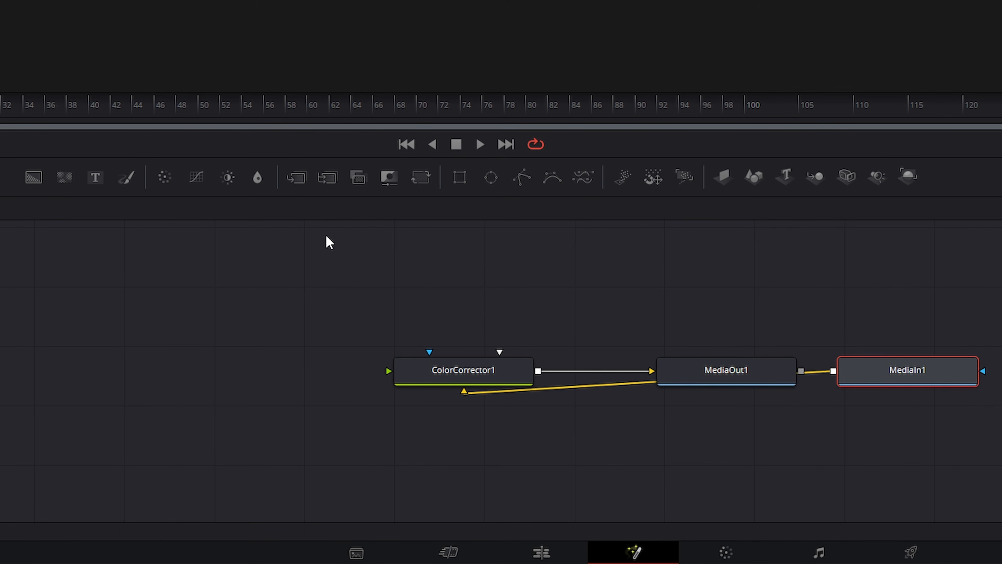
# - Turn on Pipes Always Visible for the node graph and nudge MediaIn1 slightly beside MediaOut1
pyautogui.rightClick(278, 237)
pyautogui.moveTo(304, 288)
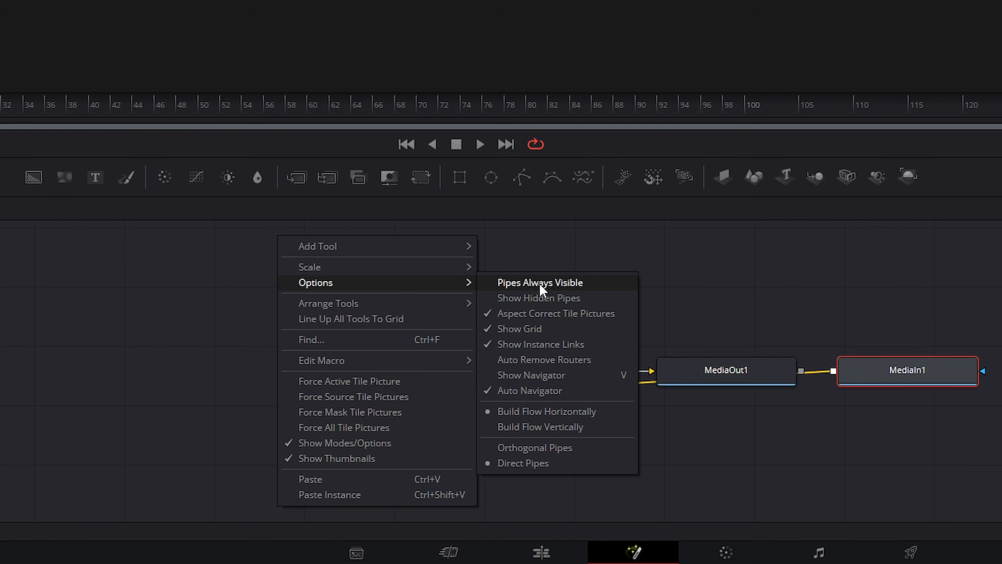
pyautogui.click(539, 284)
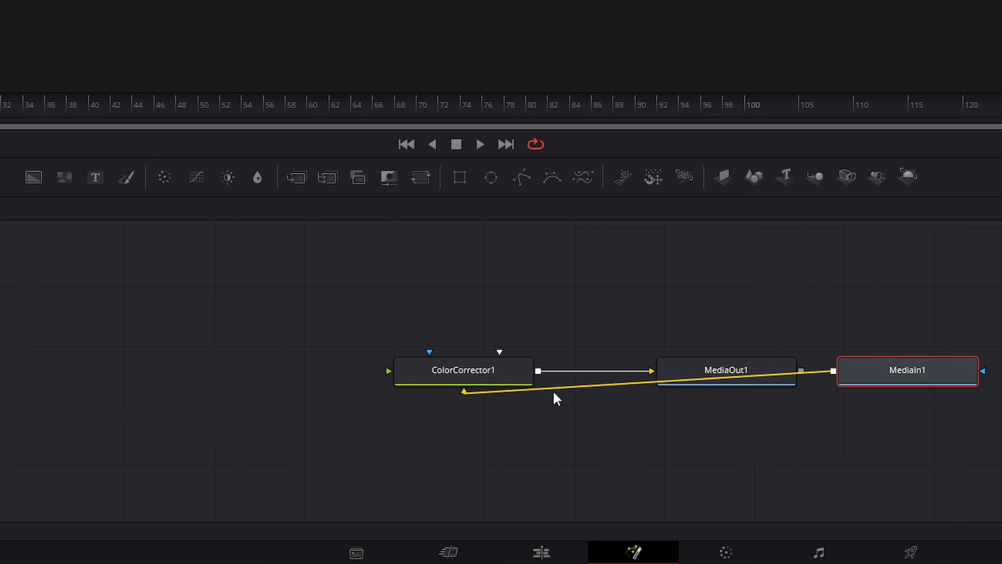
pyautogui.moveTo(935, 385)
pyautogui.mouseDown()
pyautogui.moveTo(846, 467)
pyautogui.moveTo(794, 306)
pyautogui.moveTo(888, 444)
pyautogui.moveTo(899, 390)
pyautogui.moveTo(915, 401)
pyautogui.moveTo(915, 369)
pyautogui.moveTo(916, 388)
pyautogui.mouseUp()
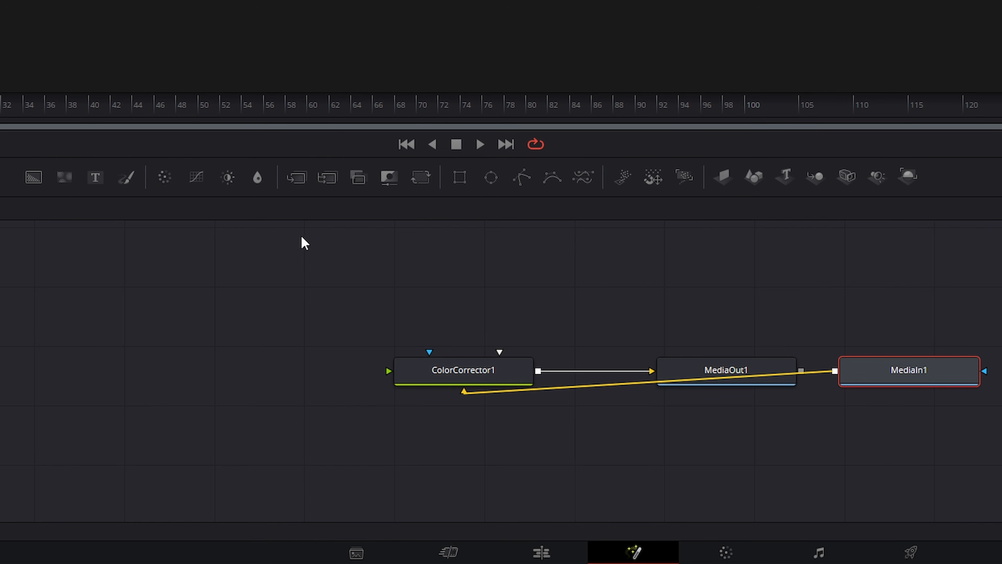
# - Turn off Pipes Always Visible for the node graph
pyautogui.rightClick(281, 236)
pyautogui.moveTo(466, 282)
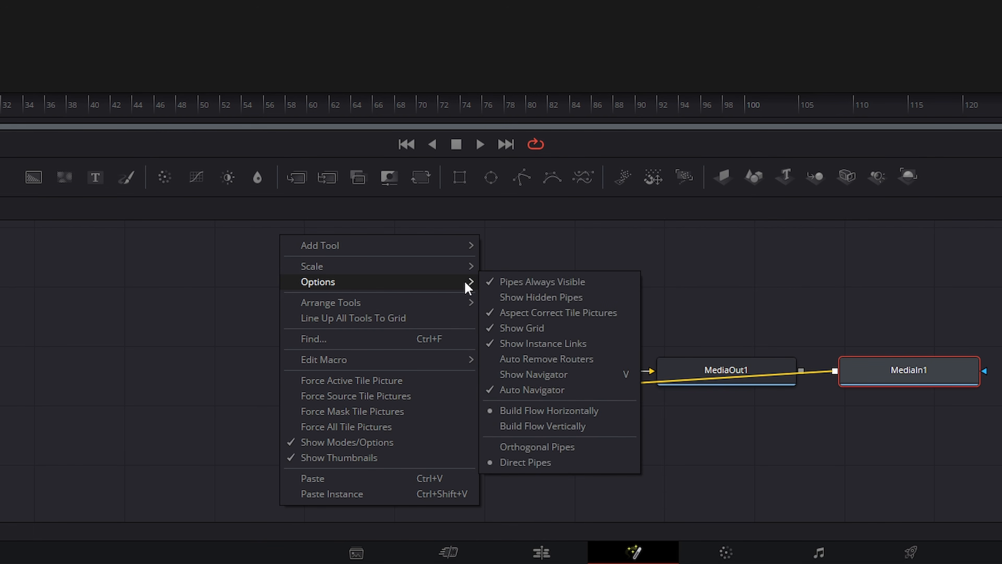
pyautogui.click(531, 281)
# - Inspect the Show Hidden Pipes and Aspect Correct Tile Pictures options of the node graph
pyautogui.rightClick(281, 244)
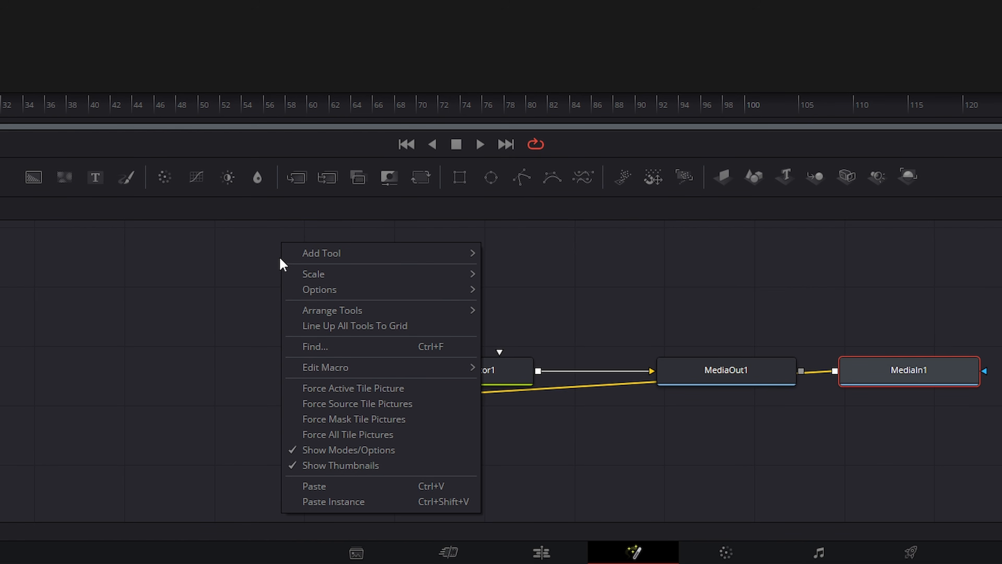
pyautogui.moveTo(308, 289)
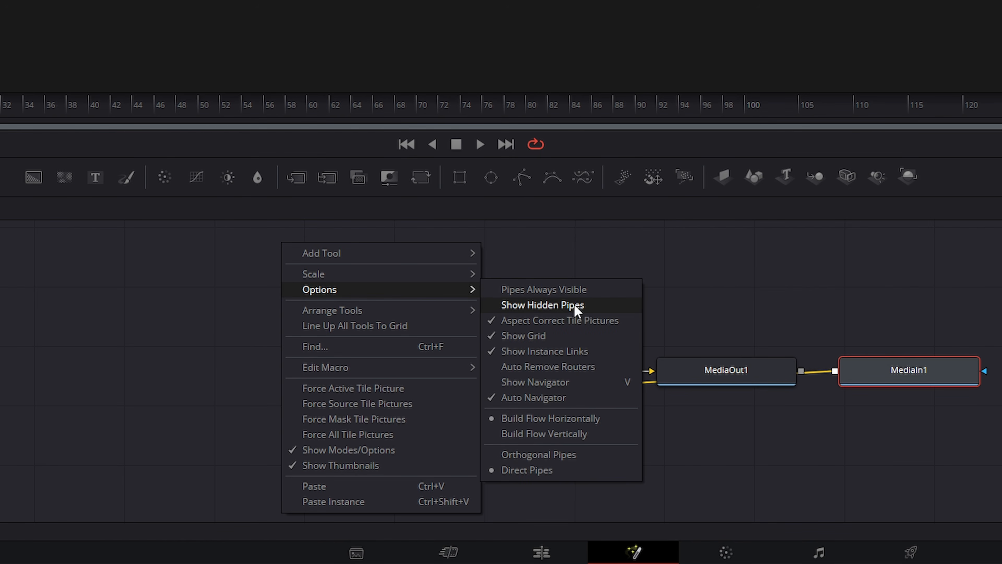
pyautogui.click(737, 294)
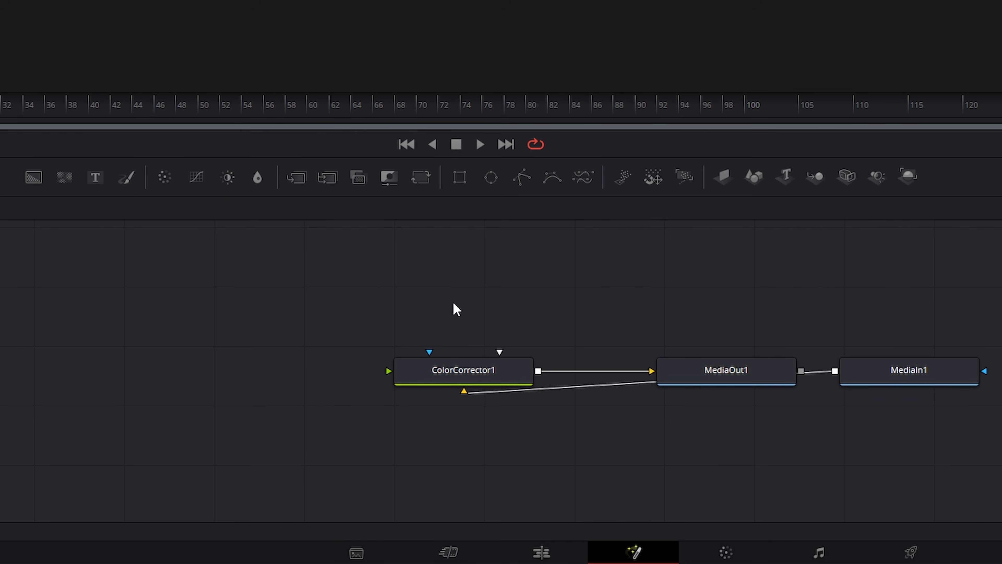
pyautogui.rightClick(279, 231)
pyautogui.moveTo(321, 272)
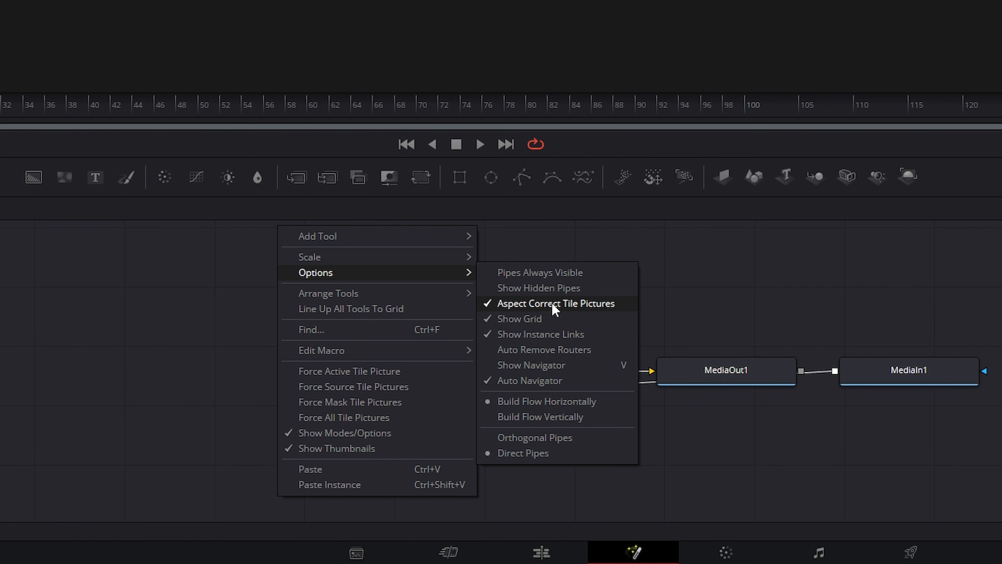
pyautogui.click(391, 309)
# - Move MediaIn1 back in front of ColorCorrector1 and turn on Force Active Tile Picture for the node graph
pyautogui.moveTo(914, 371); pyautogui.dragTo(151, 362)
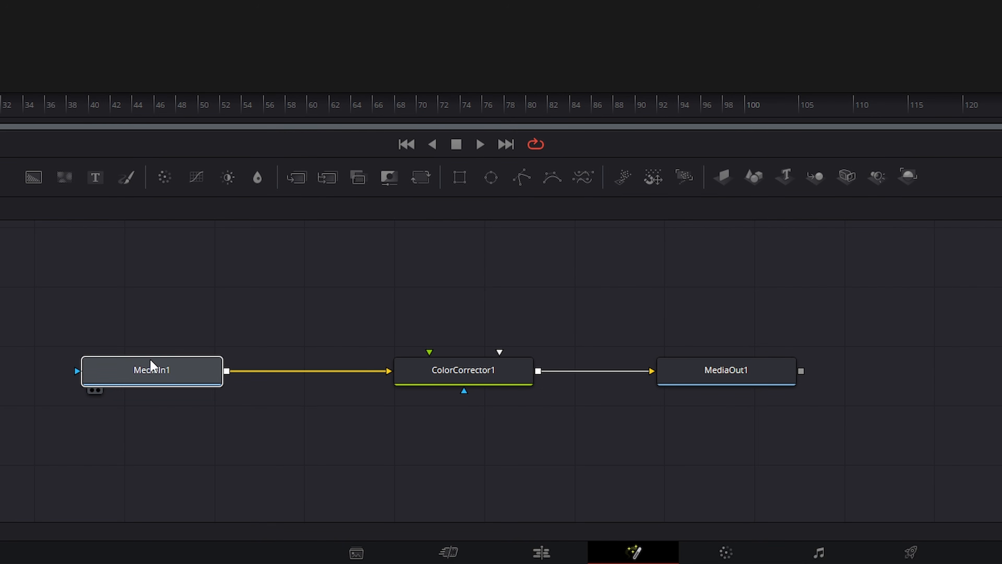
pyautogui.rightClick(272, 237)
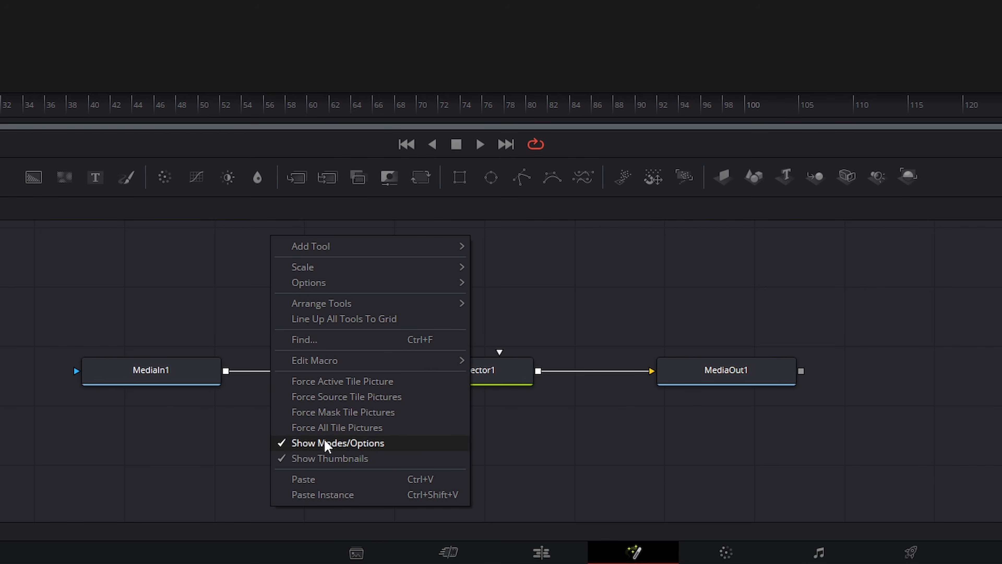
pyautogui.click(343, 387)
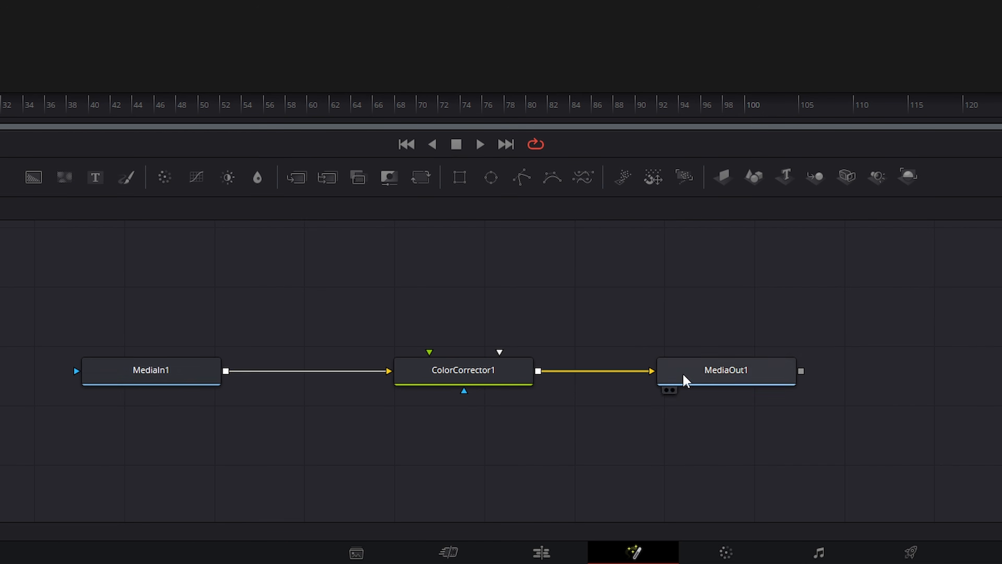
# - Select MediaIn1, ColorCorrector1 and MediaOut1 in turn to check each active tile picture, ending on MediaIn1
pyautogui.click(140, 377)
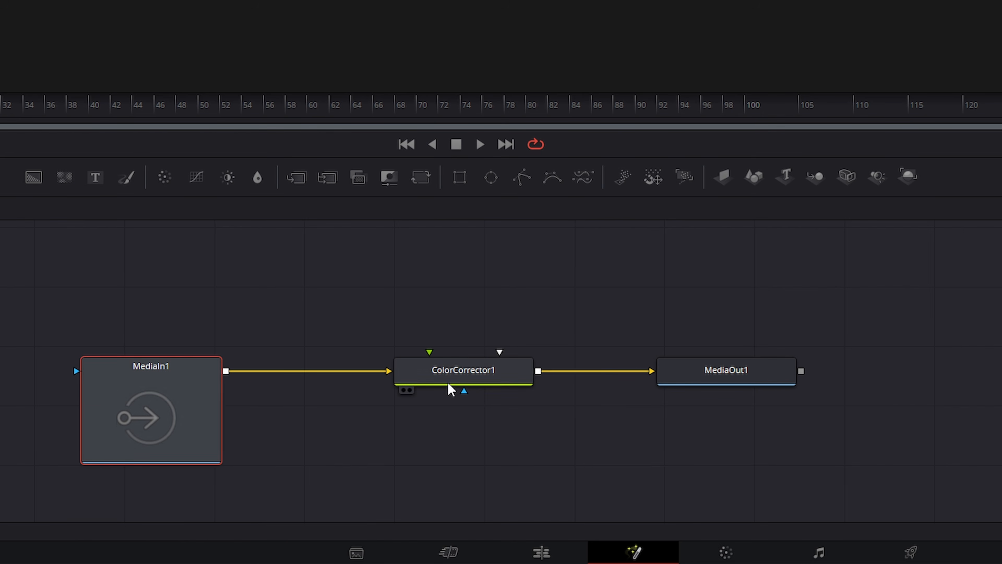
pyautogui.click(454, 377)
pyautogui.click(734, 375)
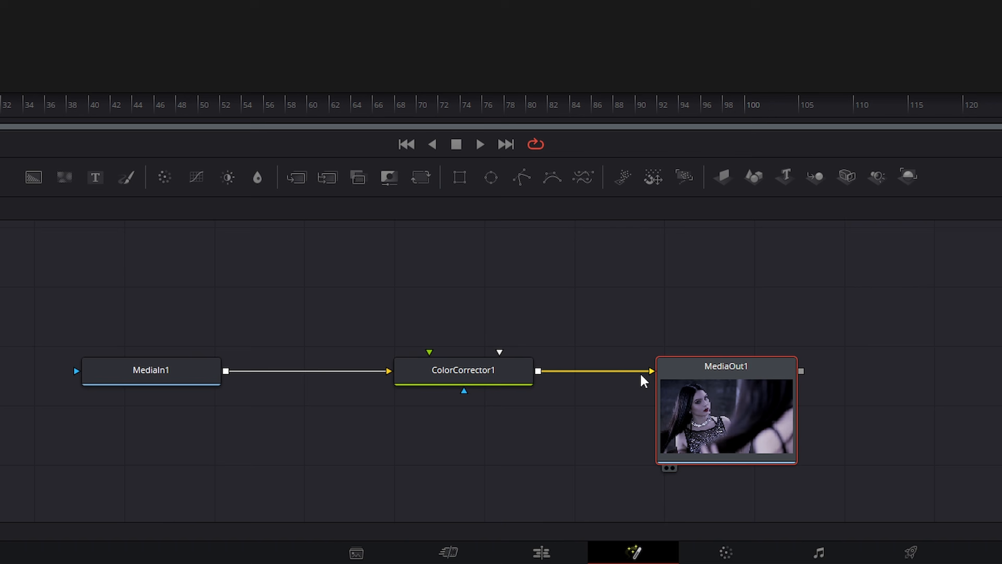
pyautogui.click(478, 377)
pyautogui.click(165, 379)
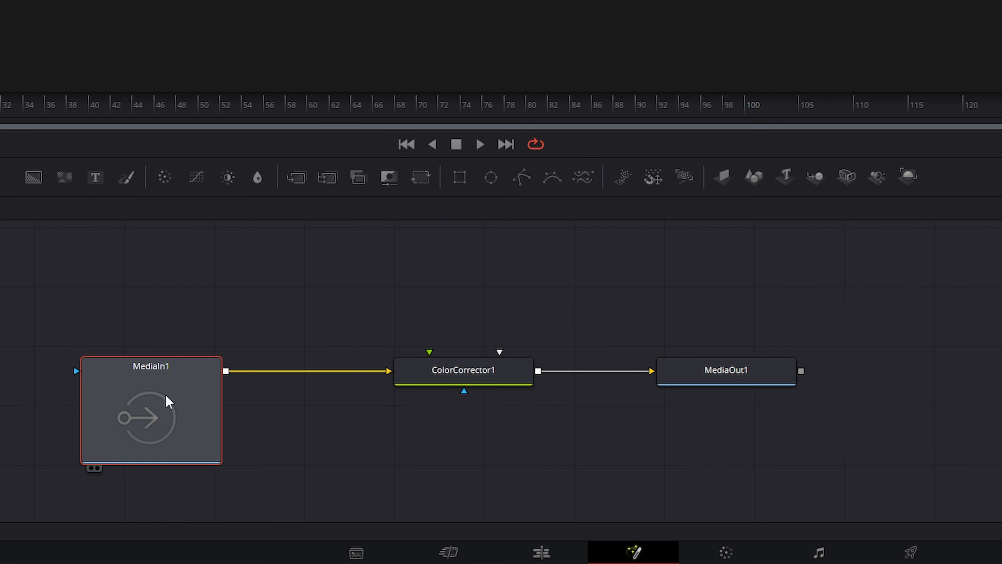
# - Show MediaIn1 in the viewer, play the clip and return to its first frame
pyautogui.moveTo(179, 375); pyautogui.dragTo(233, 56)
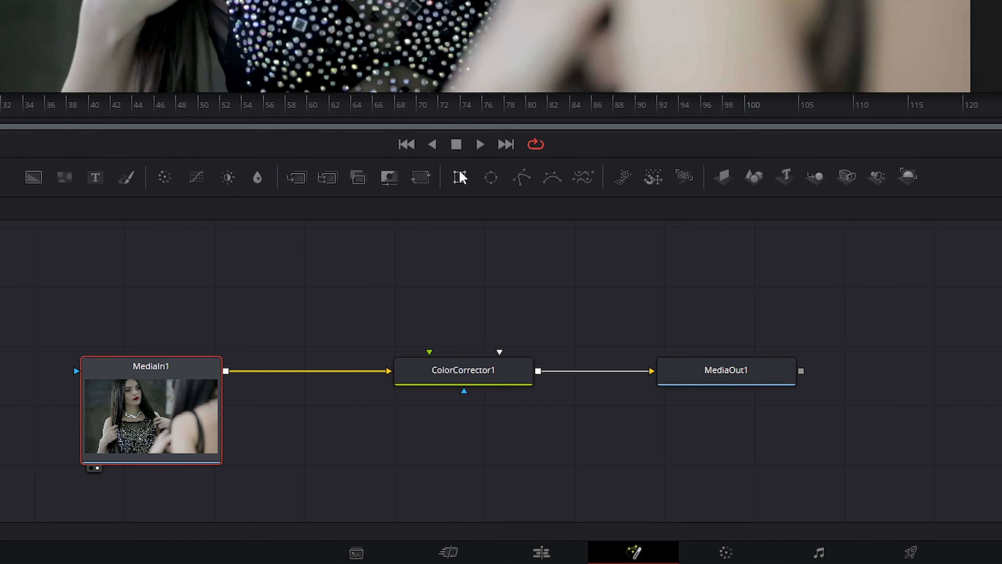
pyautogui.click(479, 144)
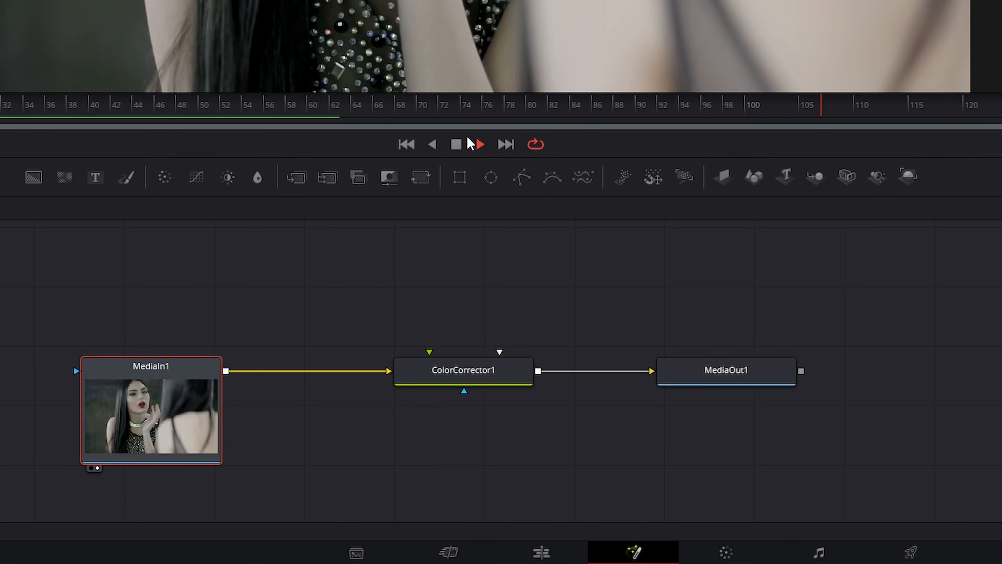
pyautogui.click(406, 144)
# - Check the Force Active Tile Picture setting and select each node in turn to examine its tile picture, finally deselecting all nodes
pyautogui.rightClick(262, 246)
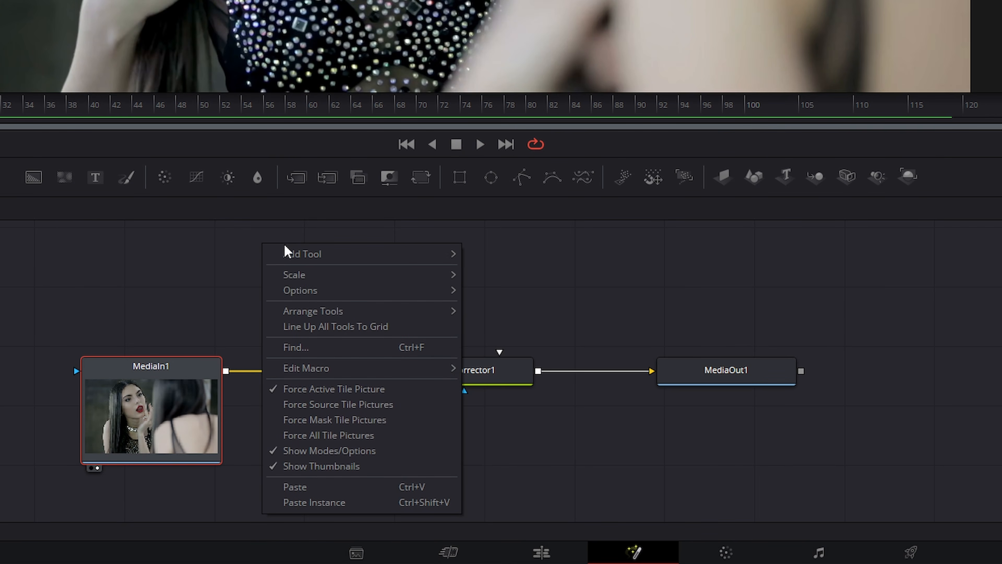
pyautogui.moveTo(312, 292)
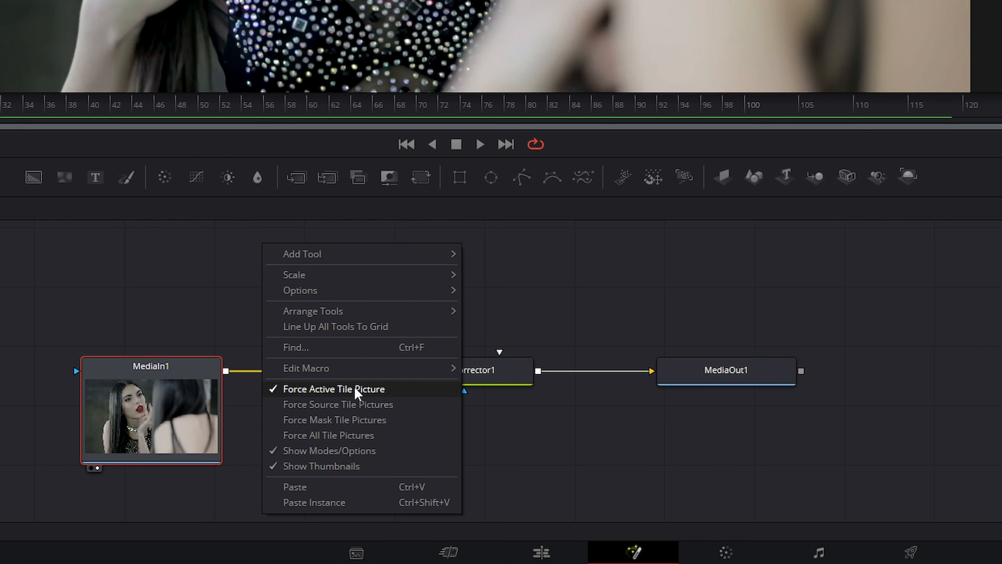
pyautogui.click(193, 282)
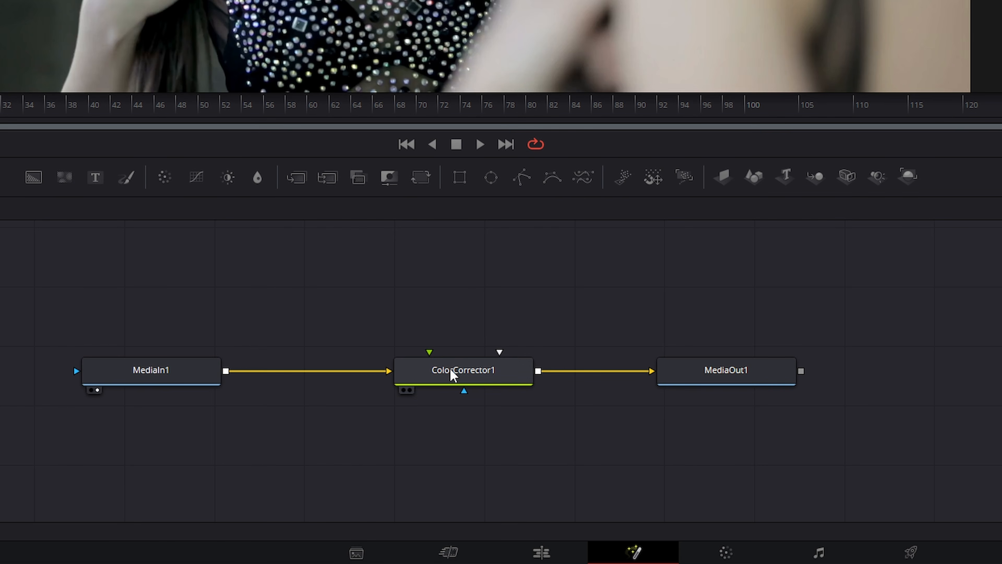
pyautogui.click(457, 381)
pyautogui.click(732, 375)
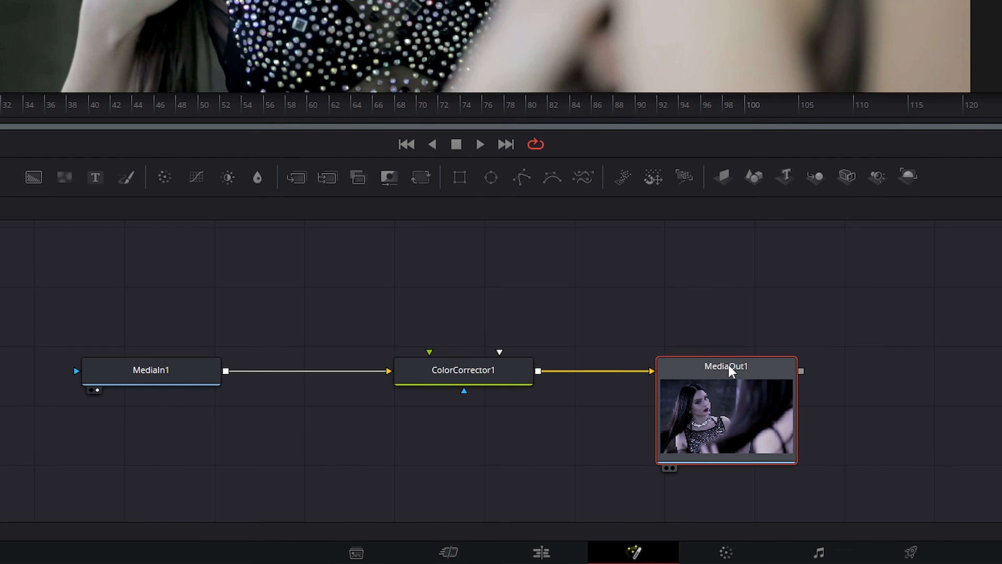
pyautogui.click(397, 377)
pyautogui.click(158, 375)
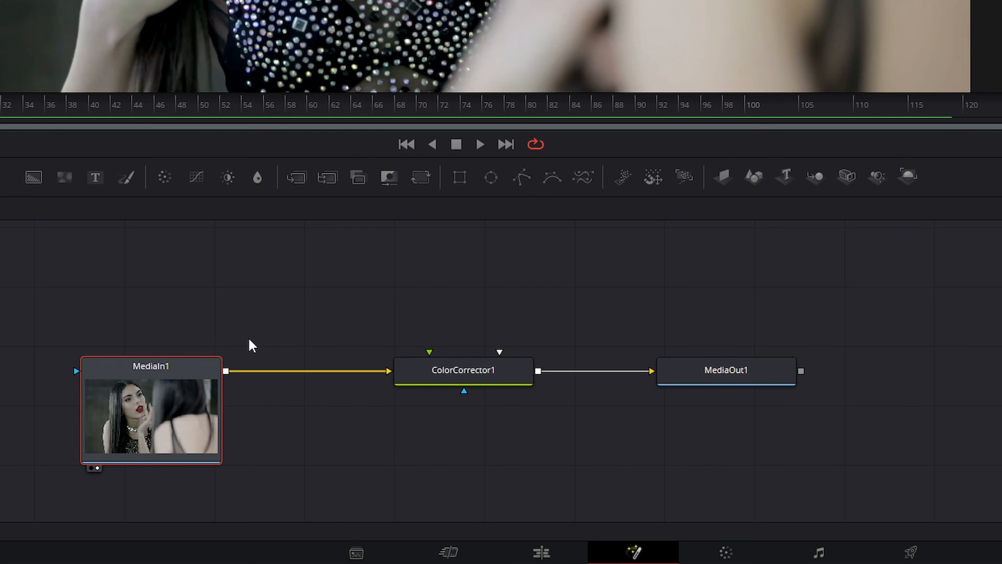
pyautogui.click(198, 290)
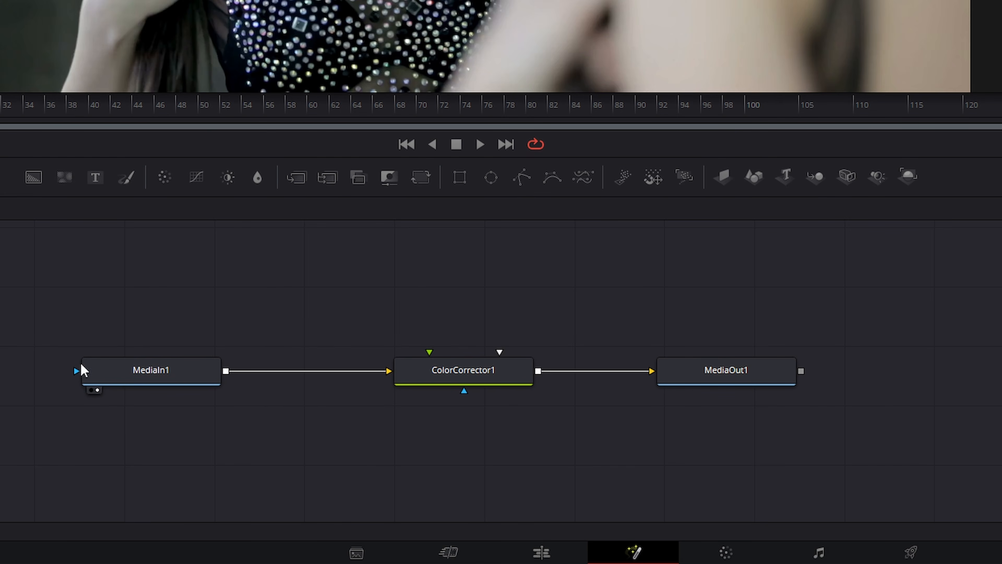
# - Select MediaIn1 to display its tile picture and turn off Aspect Correct Tile Pictures for the node graph
pyautogui.rightClick(273, 243)
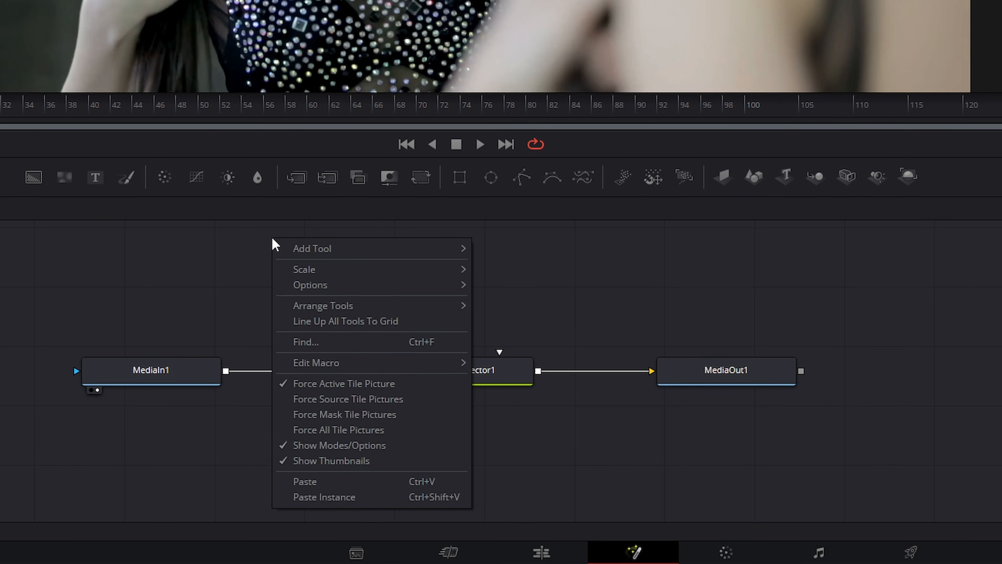
pyautogui.moveTo(322, 289)
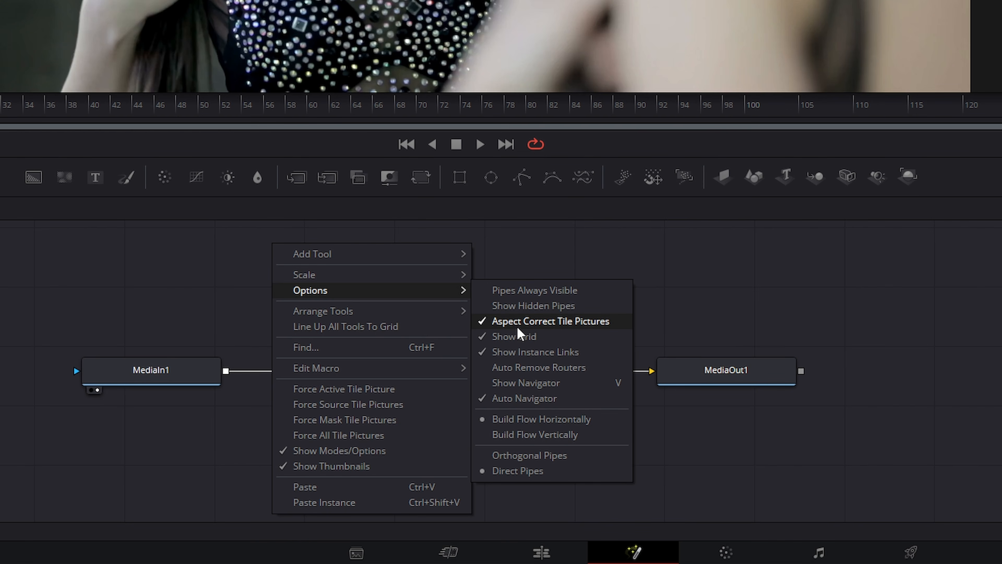
pyautogui.click(551, 321)
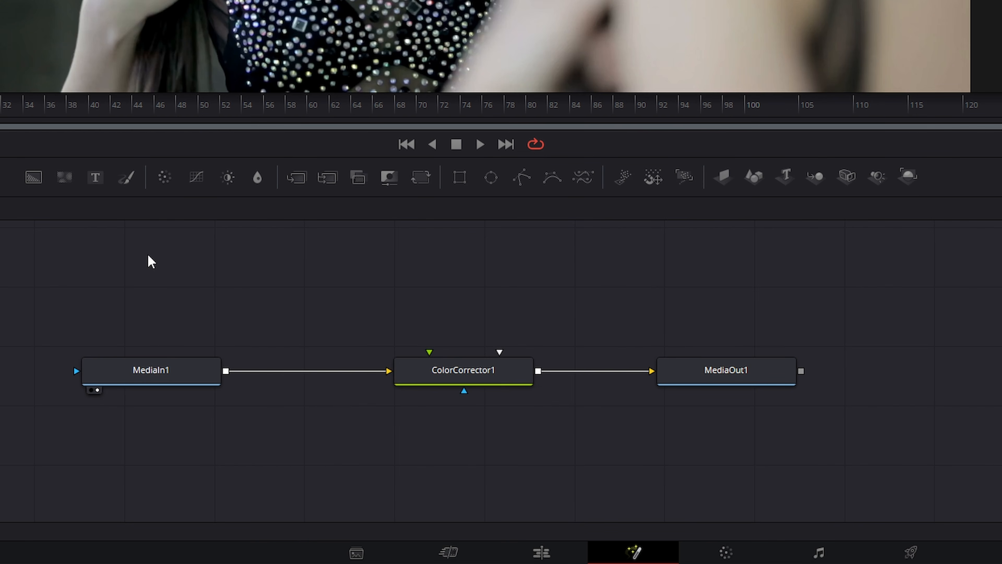
pyautogui.click(112, 377)
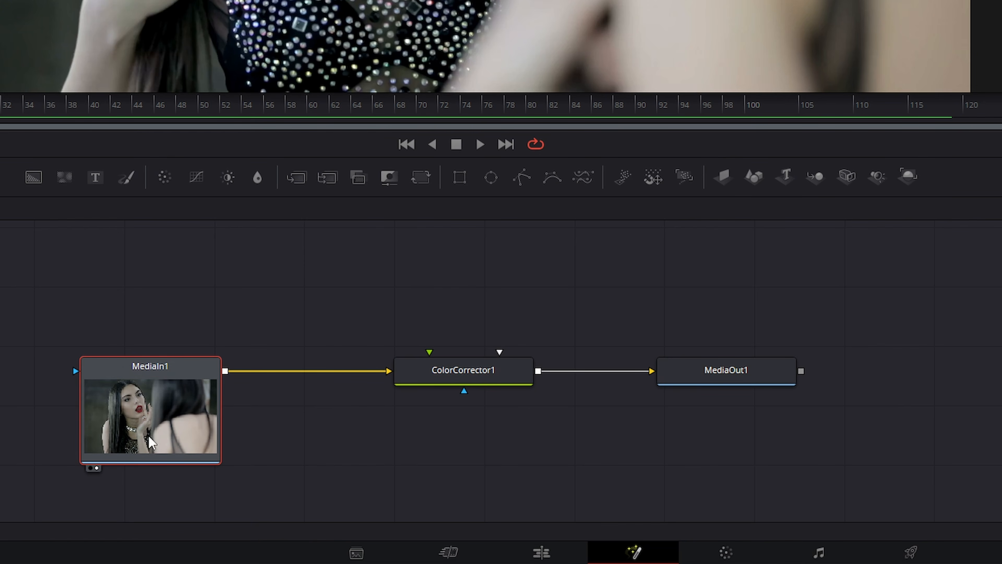
pyautogui.rightClick(280, 234)
pyautogui.moveTo(325, 281)
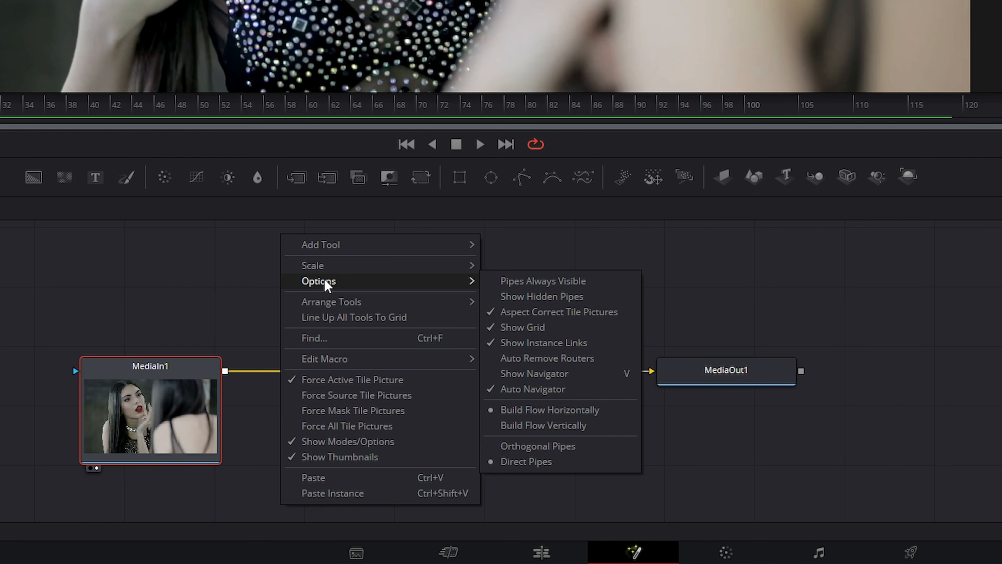
pyautogui.click(532, 314)
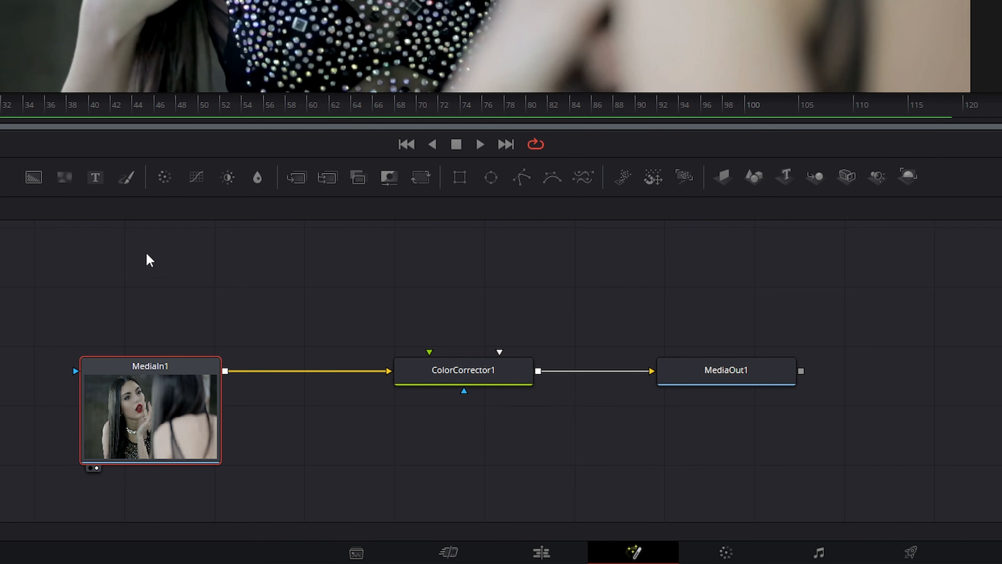
# - Turn Aspect Correct Tile Pictures back on for the node graph
pyautogui.rightClick(264, 240)
pyautogui.moveTo(291, 285)
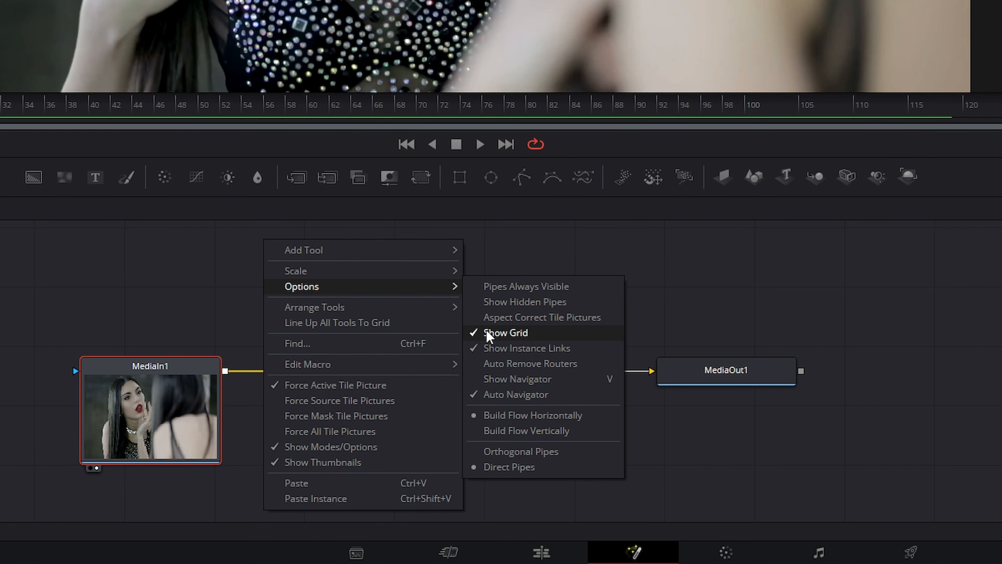
pyautogui.click(533, 318)
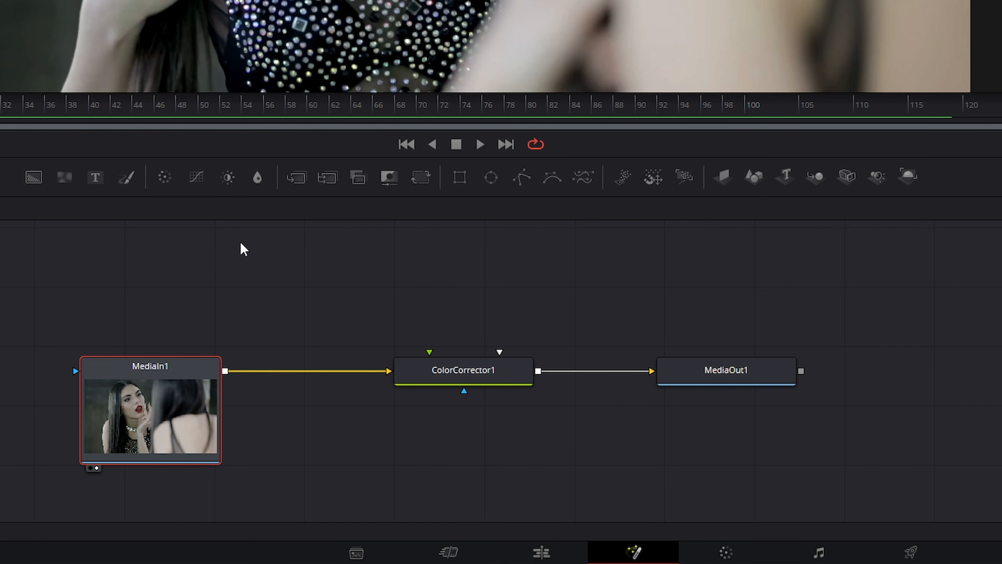
# - Hide the node graph's grid and show it again
pyautogui.rightClick(273, 248)
pyautogui.moveTo(319, 300)
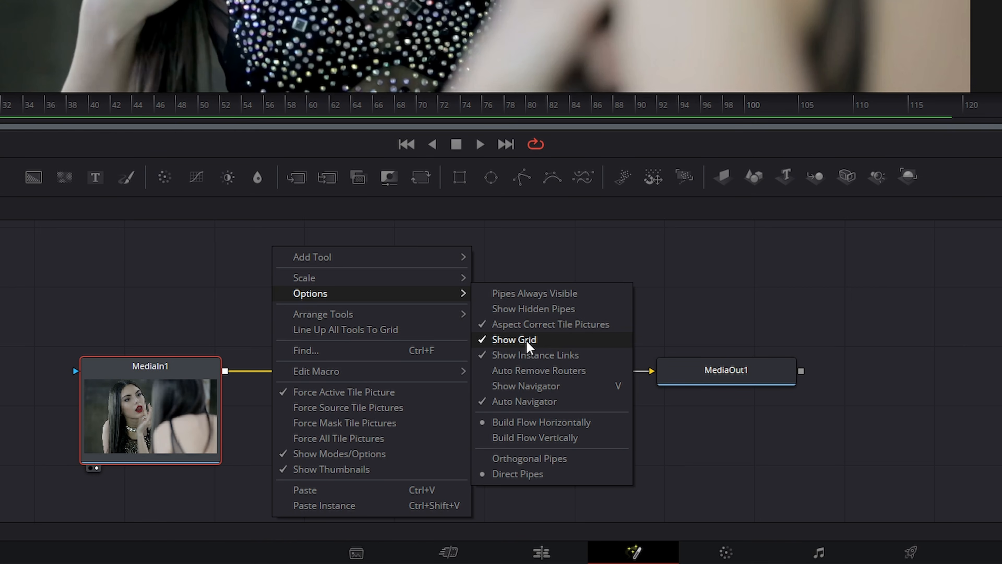
pyautogui.click(517, 346)
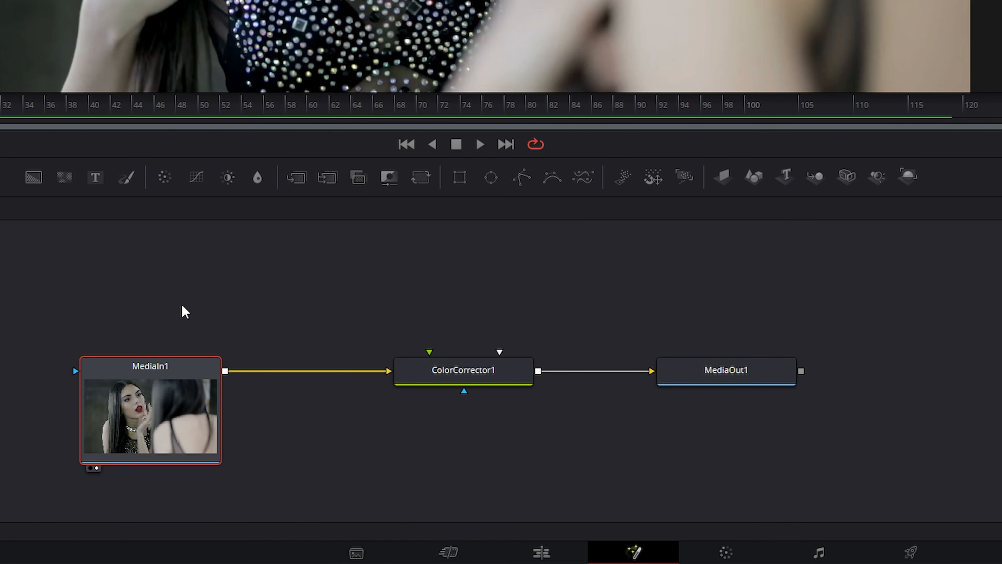
pyautogui.rightClick(327, 259)
pyautogui.moveTo(362, 305)
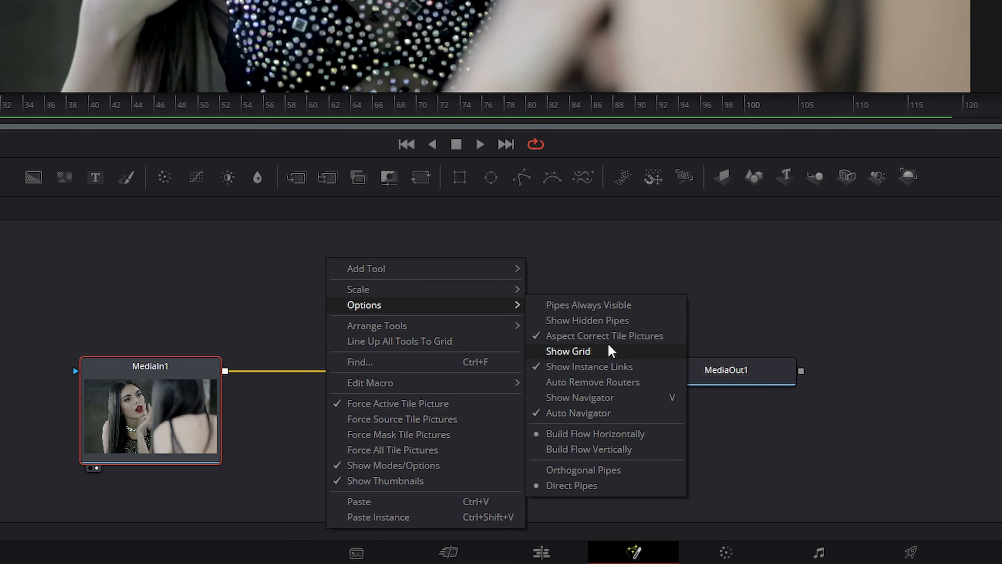
pyautogui.click(594, 352)
pyautogui.rightClick(306, 258)
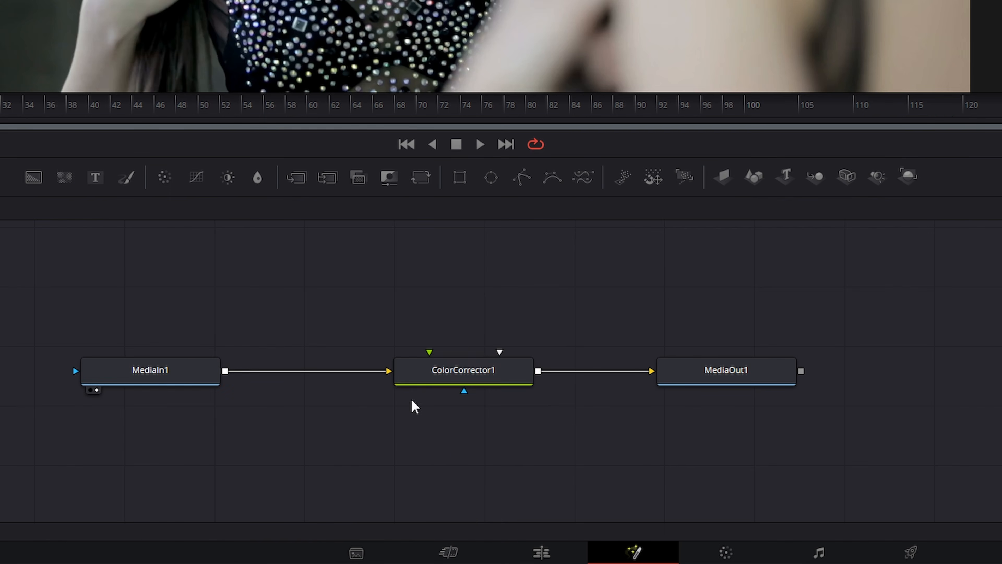
# - Copy ColorCorrector1, paste it as an instance and place the instance below the main node flow
pyautogui.click(475, 370)
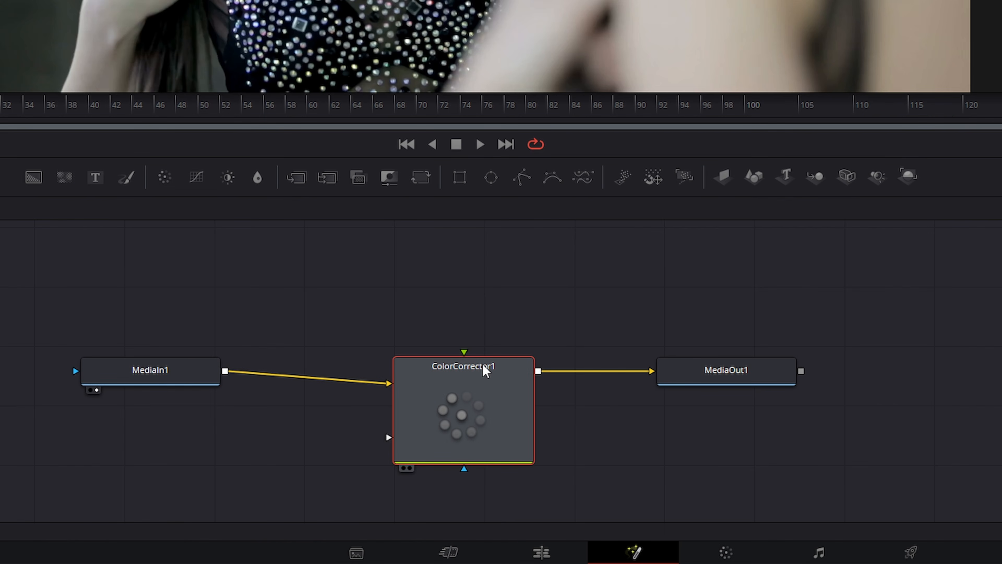
pyautogui.moveTo(633, 318); pyautogui.dragTo(599, 275)
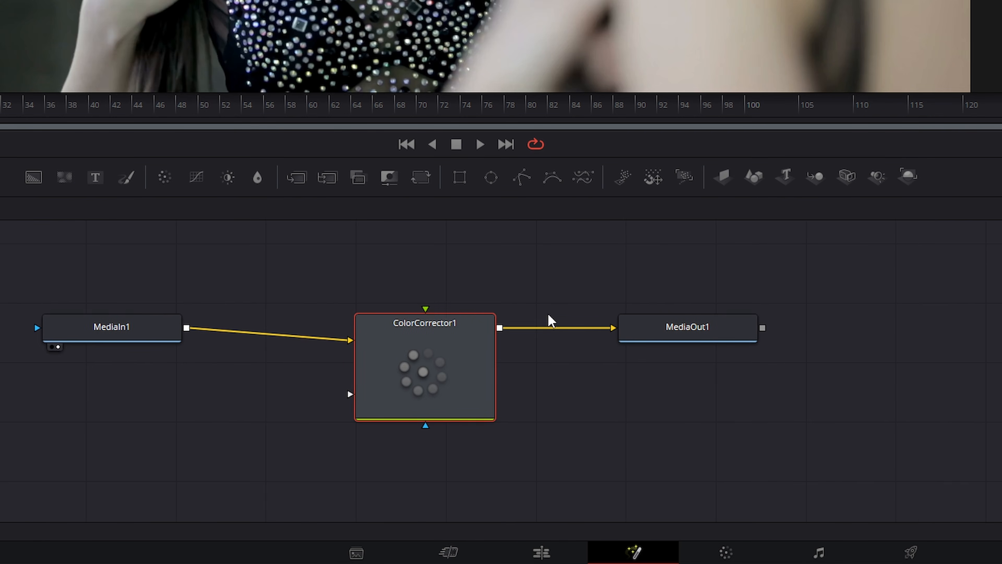
pyautogui.scroll(-2, 550, 320)
pyautogui.click(617, 395)
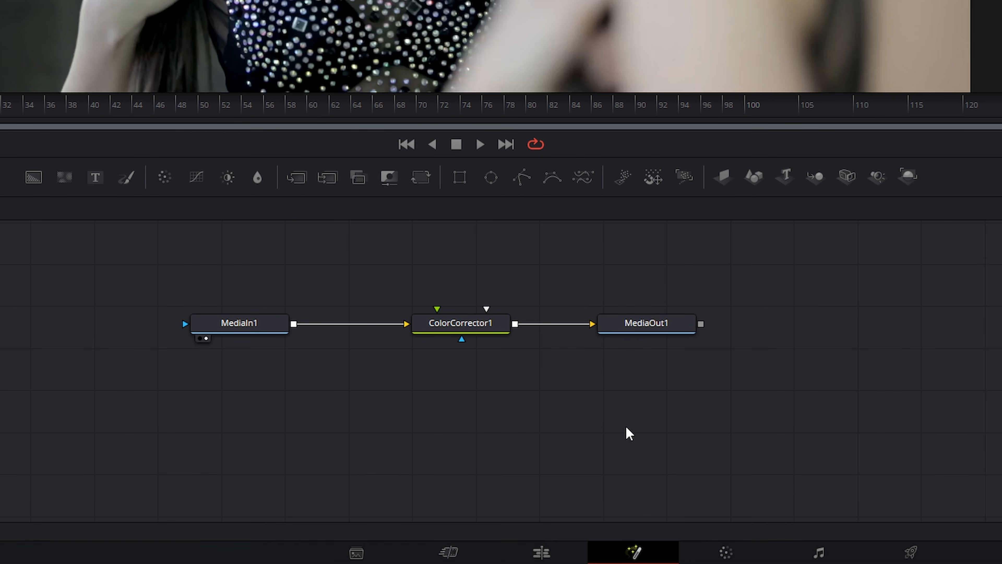
pyautogui.rightClick(520, 355)
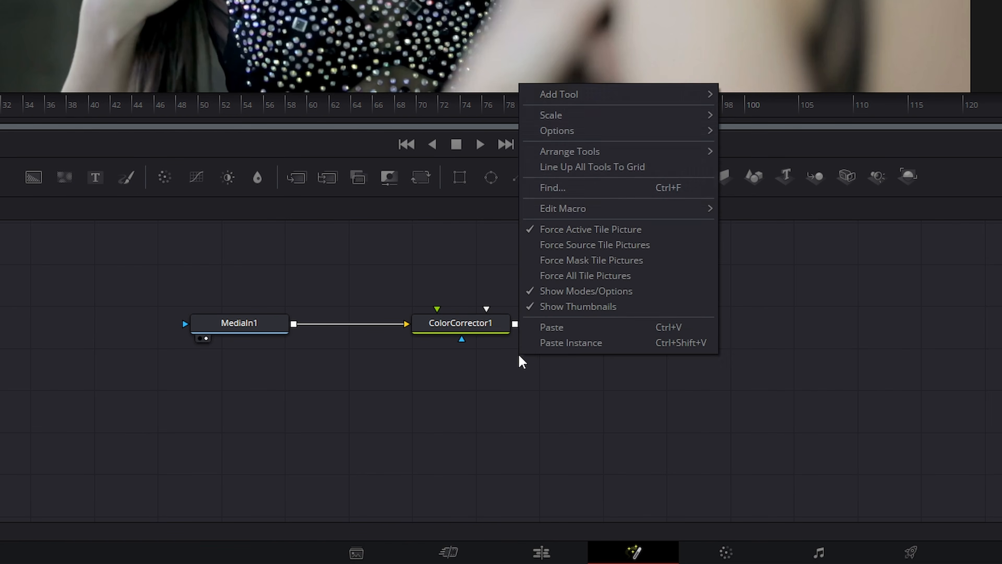
pyautogui.click(570, 347)
pyautogui.moveTo(510, 361); pyautogui.dragTo(411, 438)
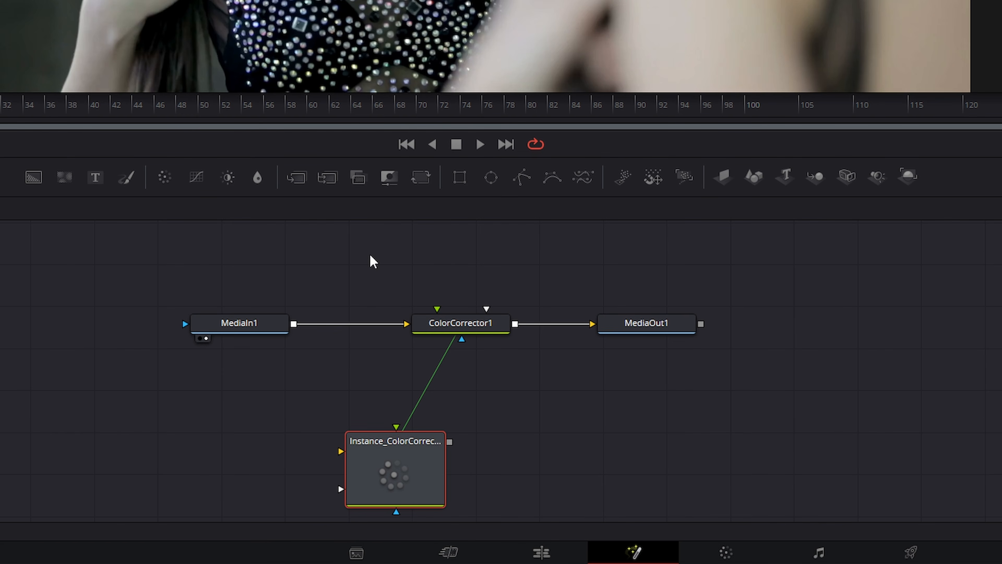
# - Turn off Show Instance Links for the node graph
pyautogui.rightClick(286, 243)
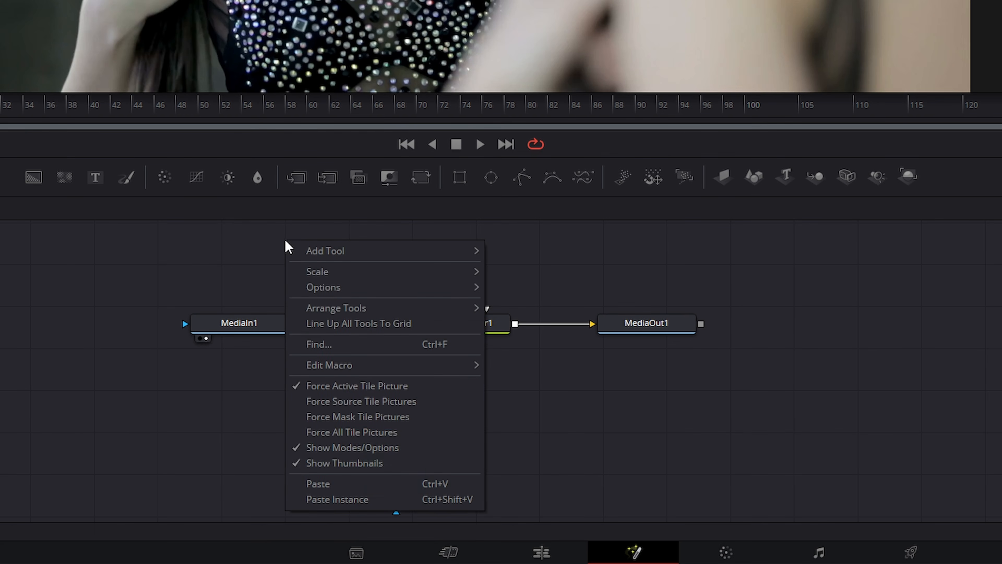
pyautogui.moveTo(324, 288)
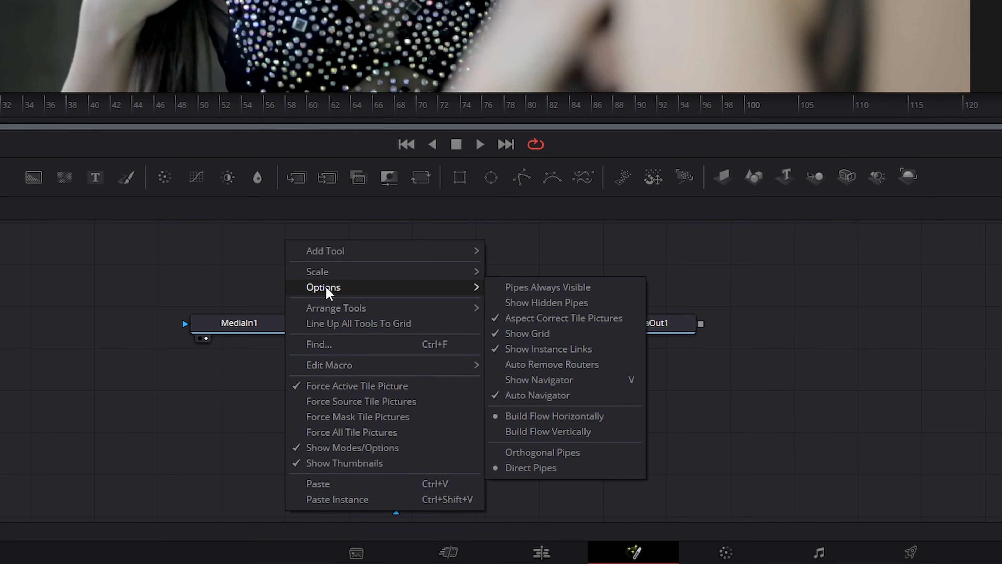
pyautogui.click(523, 354)
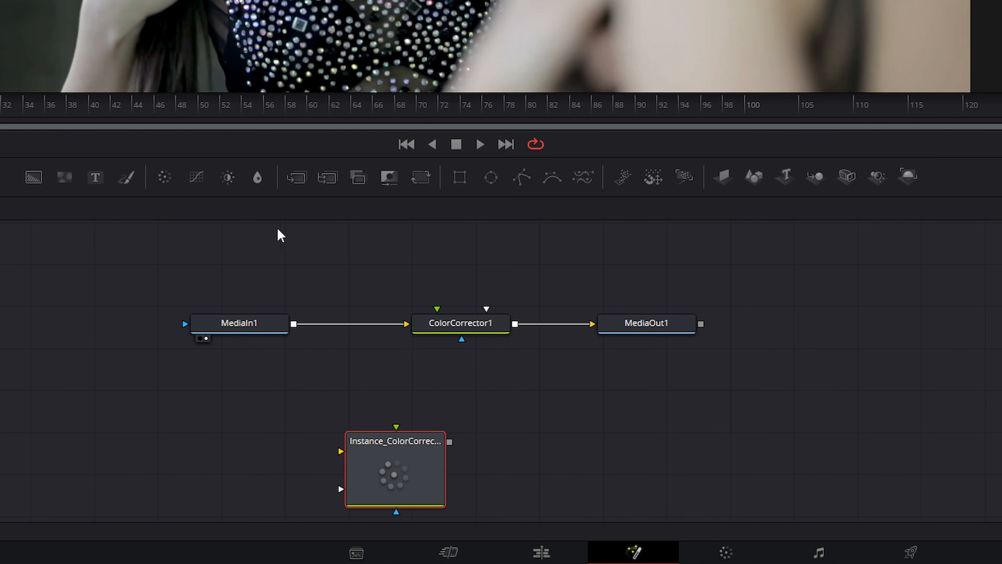
# - Turn Show Instance Links back on and delete the ColorCorrector1 instance below the flow
pyautogui.rightClick(280, 236)
pyautogui.moveTo(339, 286)
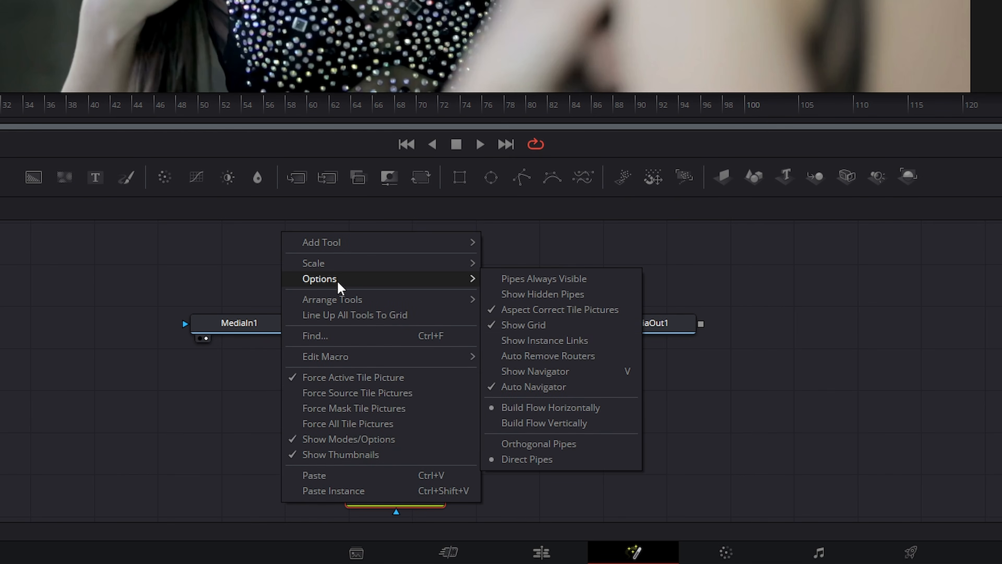
pyautogui.click(548, 340)
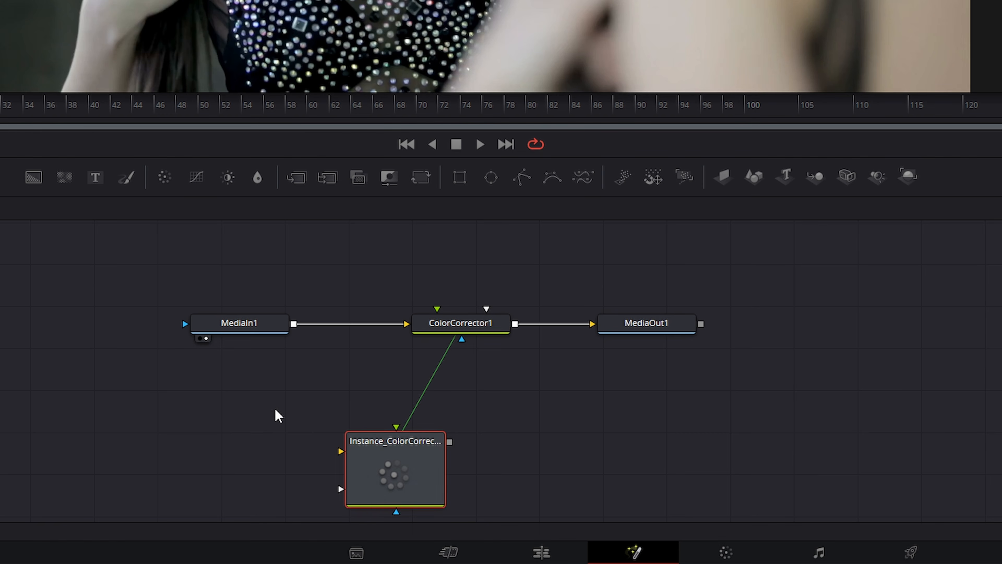
pyautogui.moveTo(269, 402); pyautogui.dragTo(568, 526)
pyautogui.press('Delete')
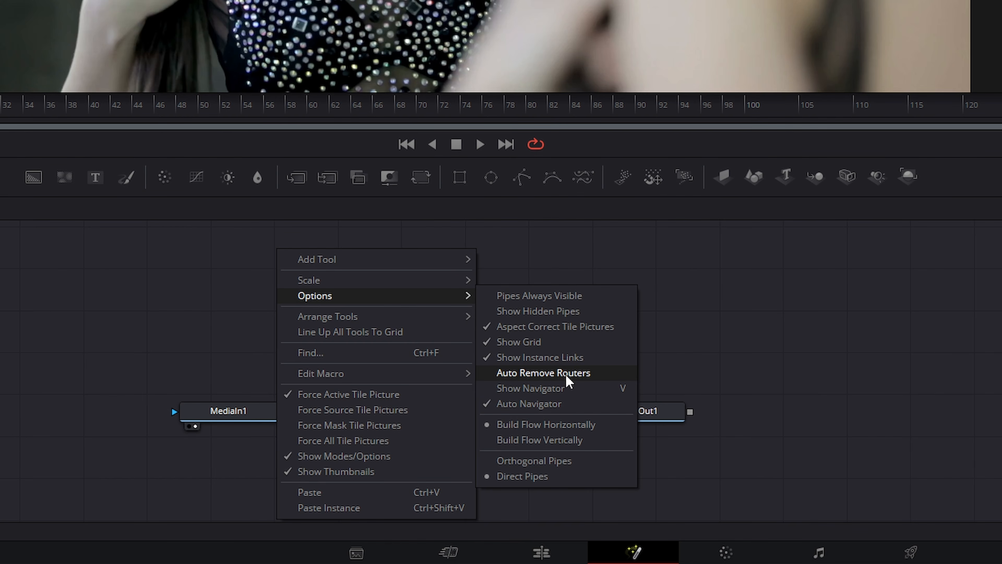
# - Add a second Color Corrector above the flow, connect MediaIn1 to it and bend the pipe with a router placed above MediaIn1
pyautogui.click(617, 373)
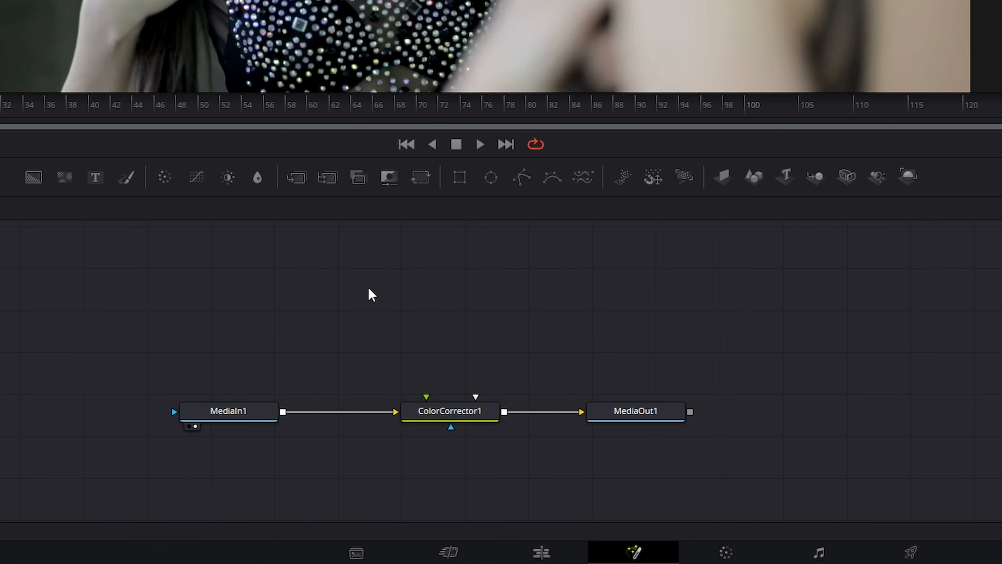
pyautogui.click(449, 413)
pyautogui.moveTo(163, 177); pyautogui.dragTo(598, 279)
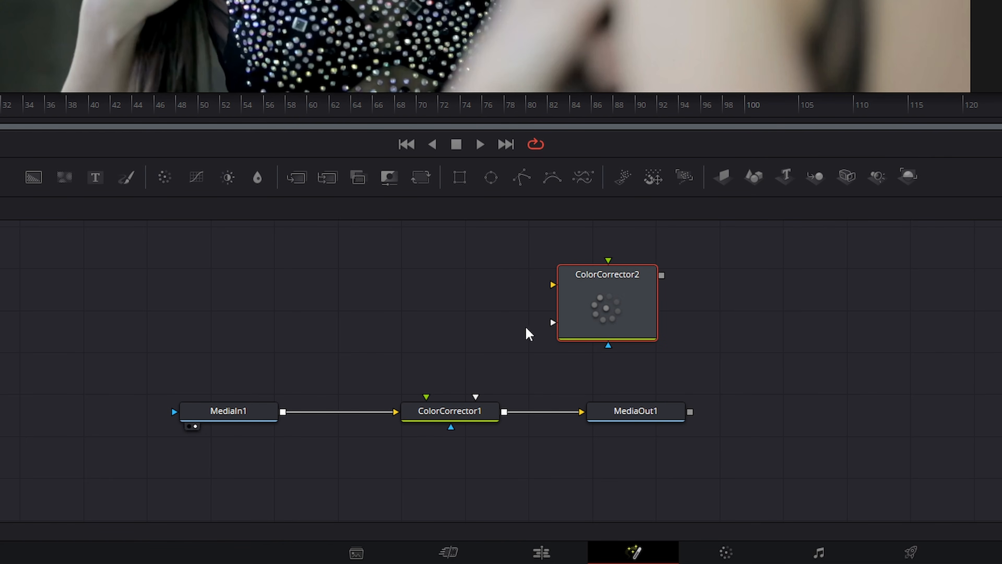
pyautogui.moveTo(282, 412); pyautogui.dragTo(560, 277)
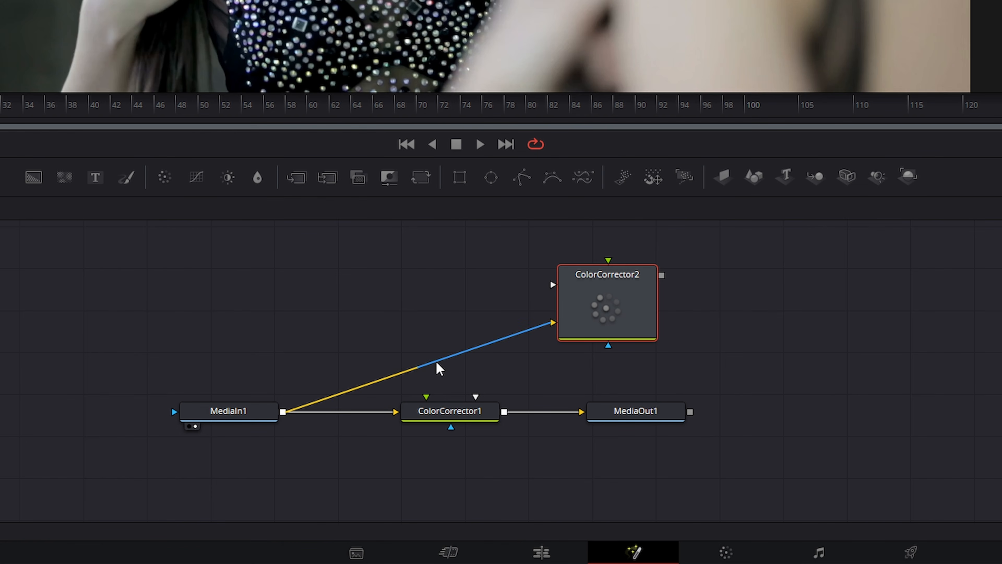
pyautogui.keyDown('ctrl'); pyautogui.click(421, 365); pyautogui.keyUp('ctrl')
pyautogui.moveTo(422, 363); pyautogui.dragTo(298, 275)
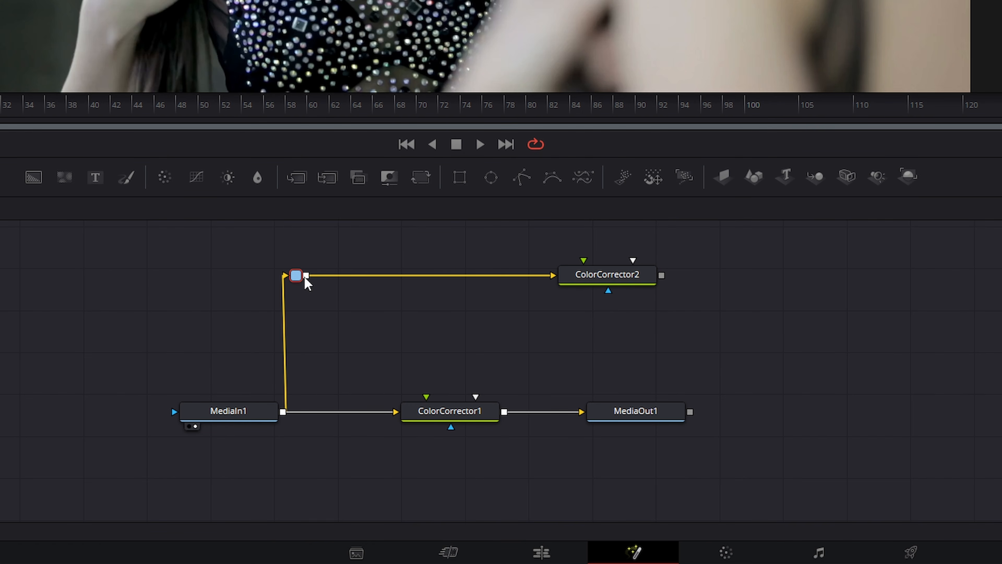
# - Delete ColorCorrector2 to check how its router behaves, and undo the deletion
pyautogui.click(595, 285)
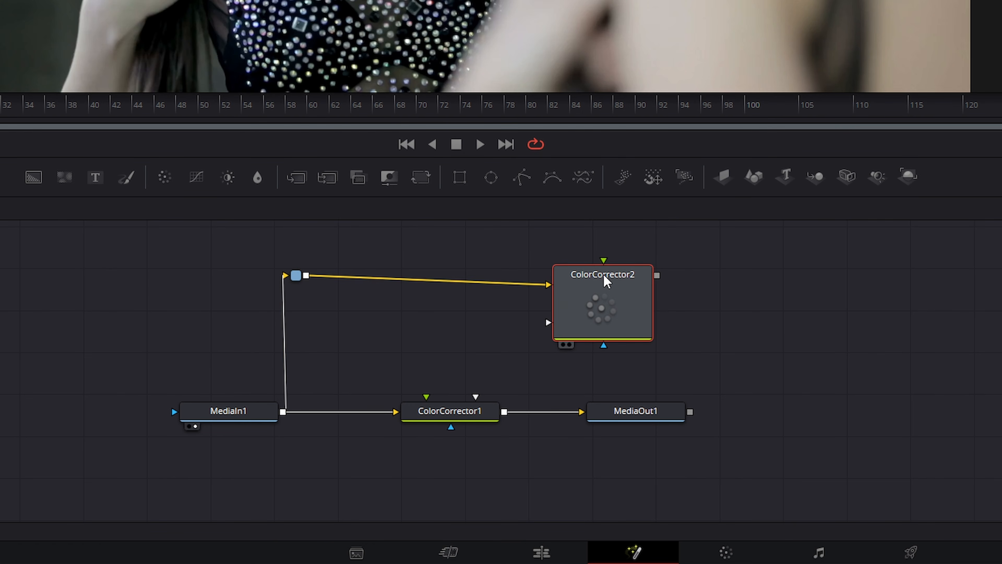
pyautogui.press('Delete')
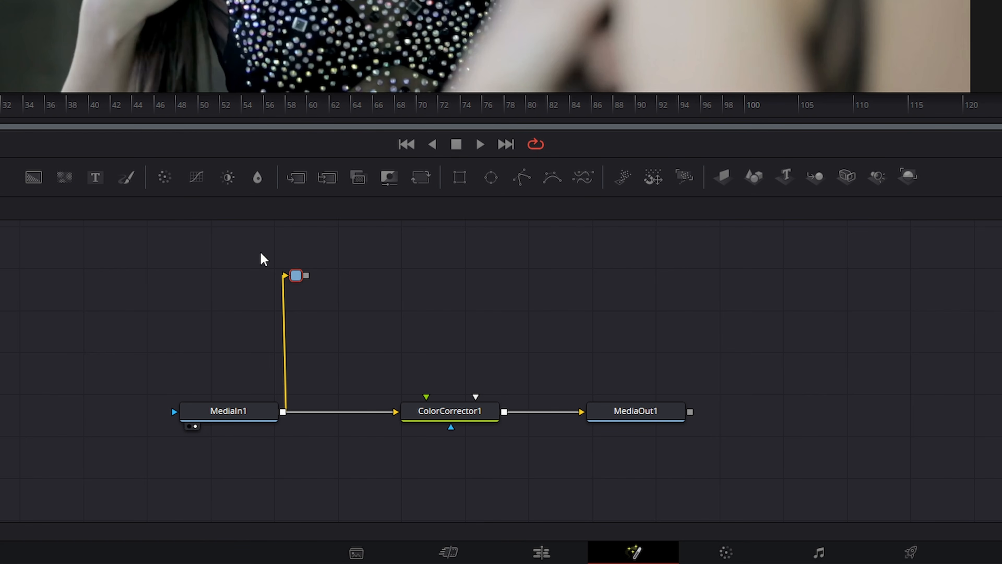
pyautogui.click(365, 320)
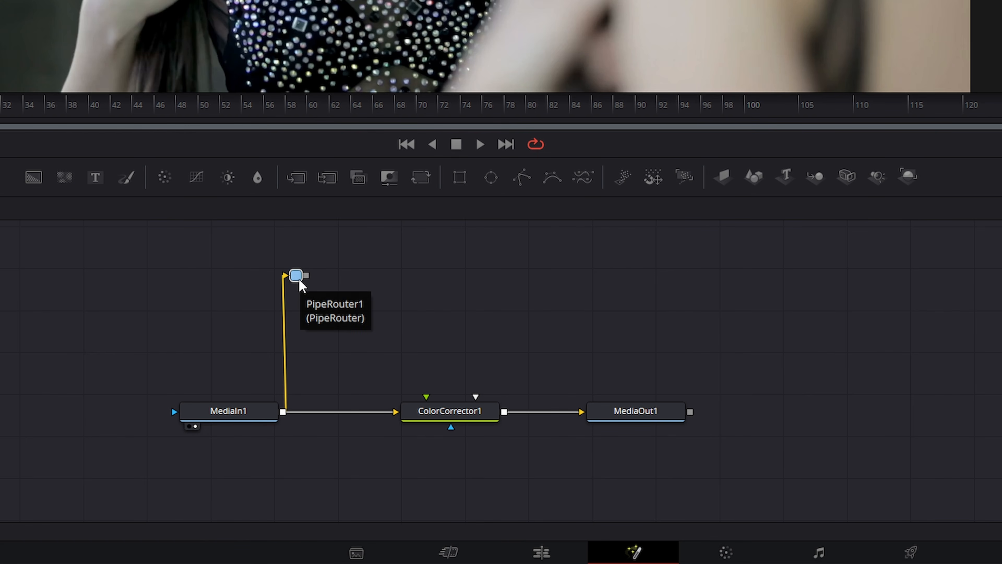
pyautogui.hotkey('ctrl', 'z')
# - Turn on Auto Remove Routers and delete ColorCorrector2
pyautogui.rightClick(283, 242)
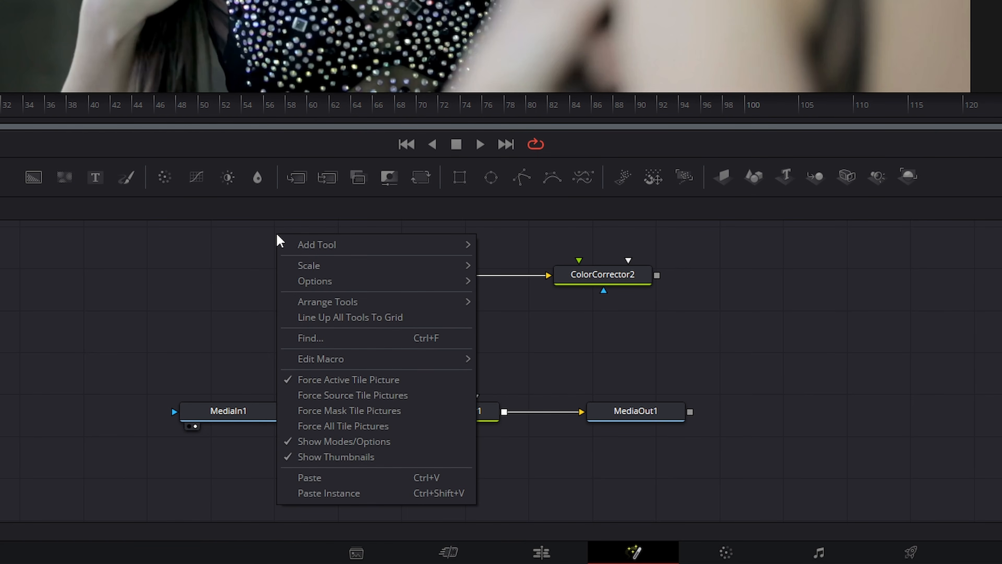
pyautogui.moveTo(307, 283)
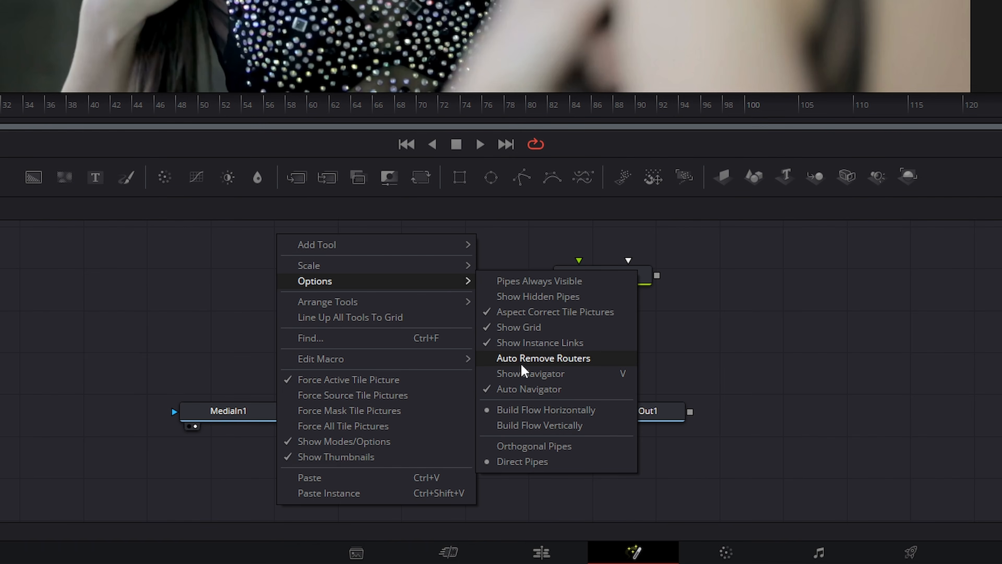
pyautogui.click(548, 359)
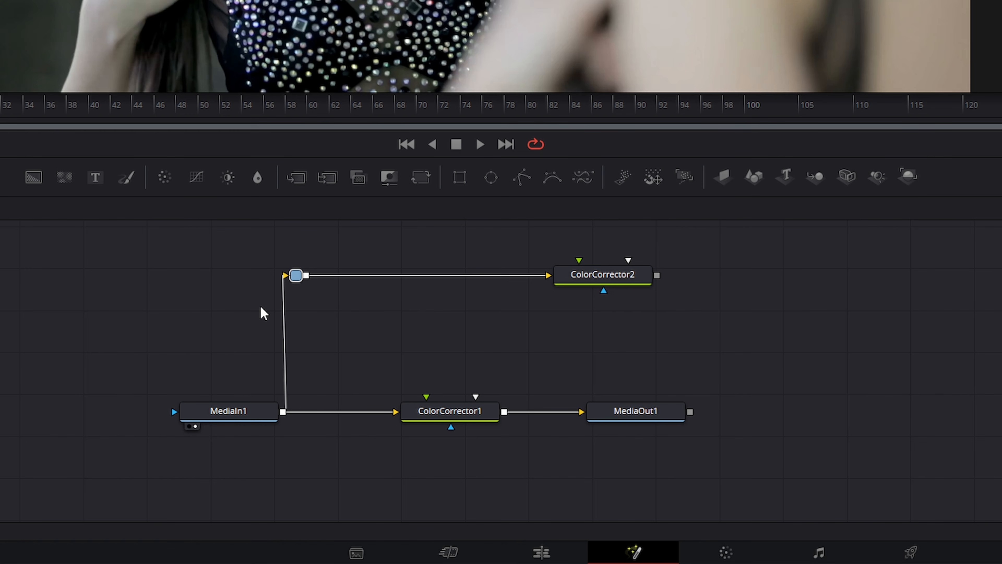
pyautogui.click(592, 275)
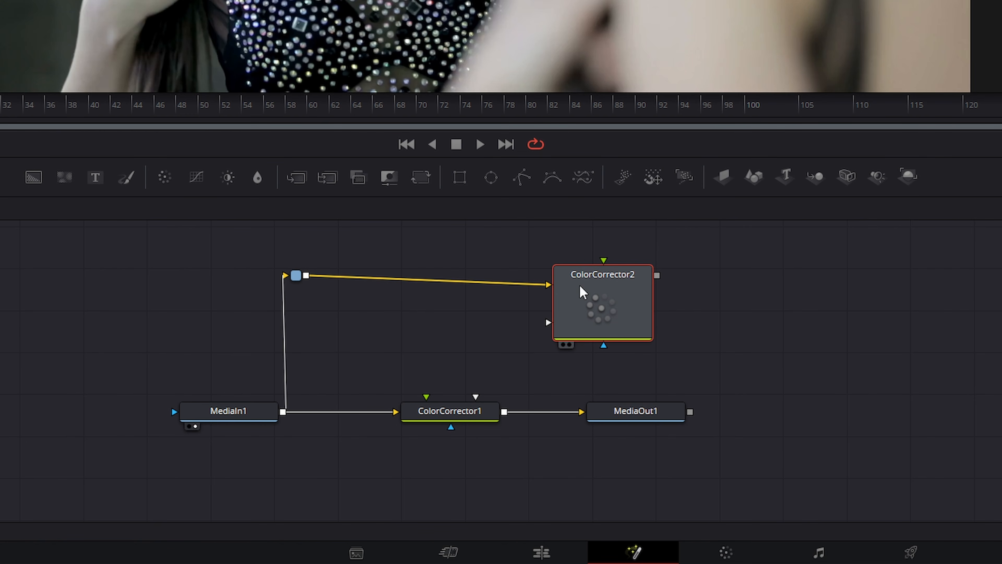
pyautogui.press('Delete')
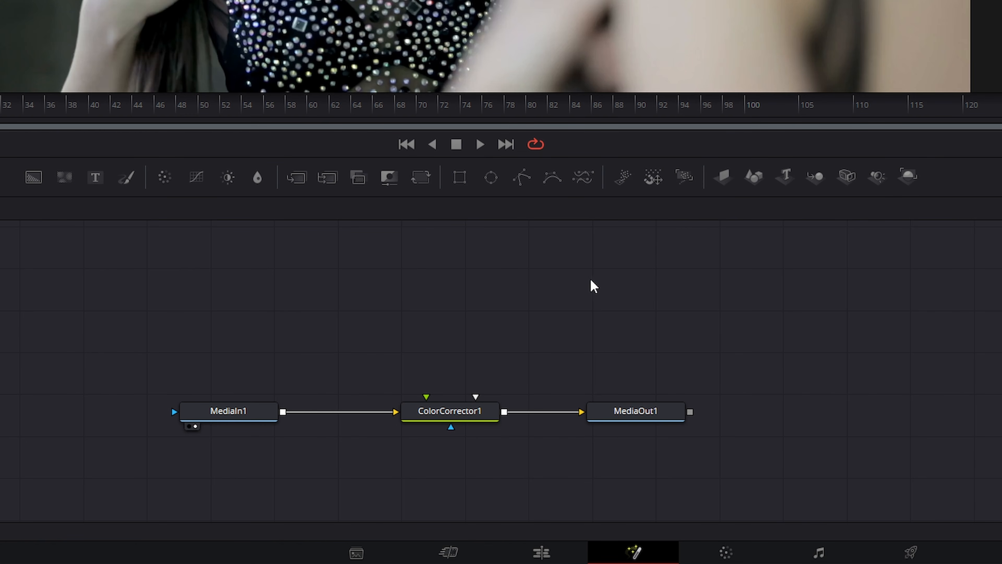
# - Turn off Auto Remove Routers for the node graph
pyautogui.rightClick(273, 247)
pyautogui.moveTo(318, 292)
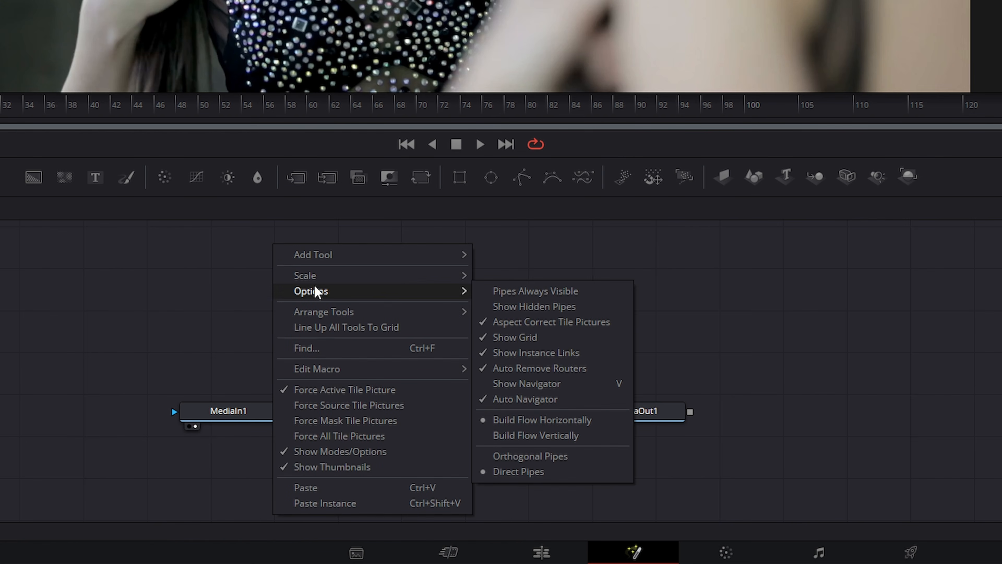
pyautogui.click(503, 356)
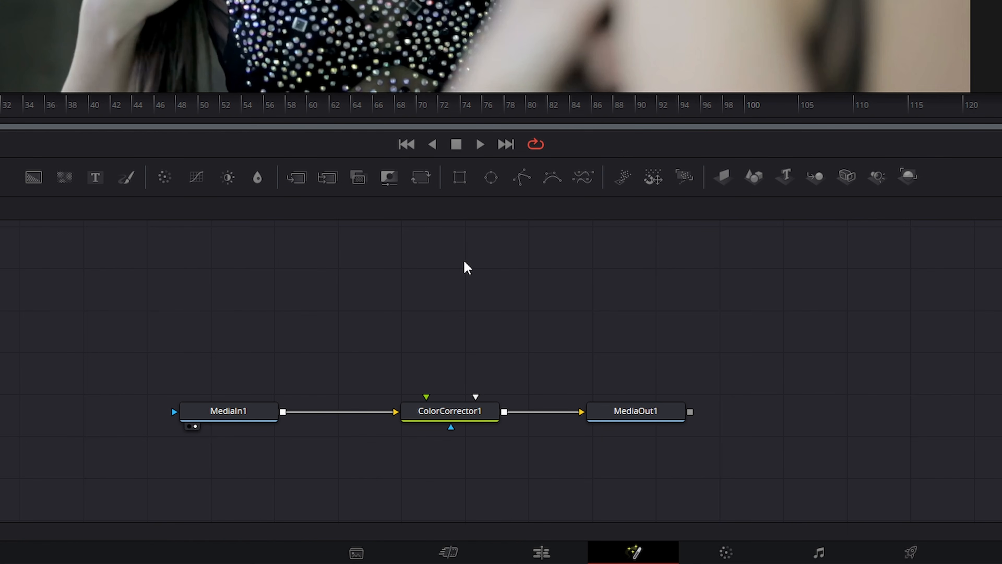
# - Examine the Build Flow Horizontally and Build Flow Vertically options of the node graph without changing them
pyautogui.rightClick(279, 246)
pyautogui.moveTo(320, 292)
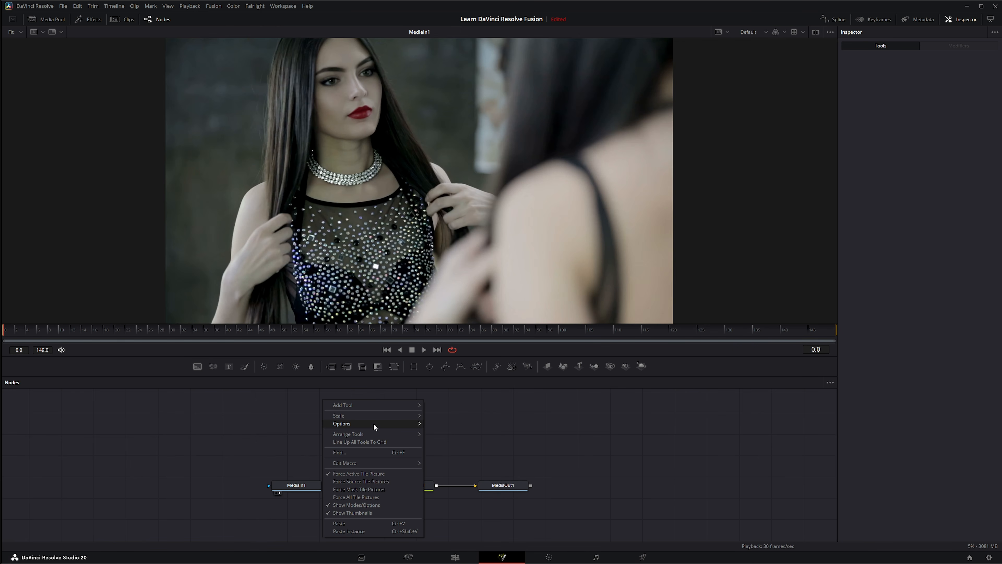
pyautogui.moveTo(358, 425)
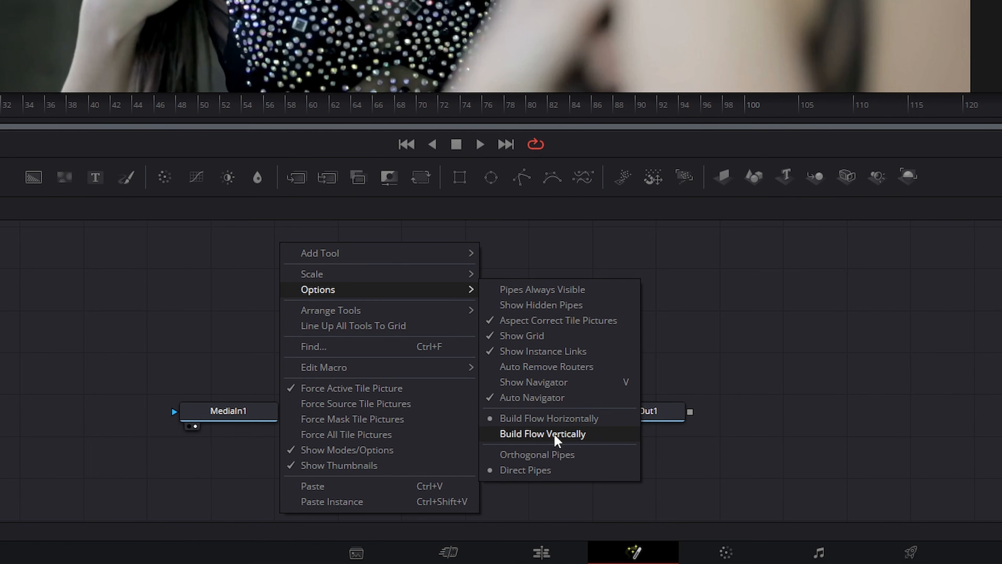
pyautogui.click(230, 381)
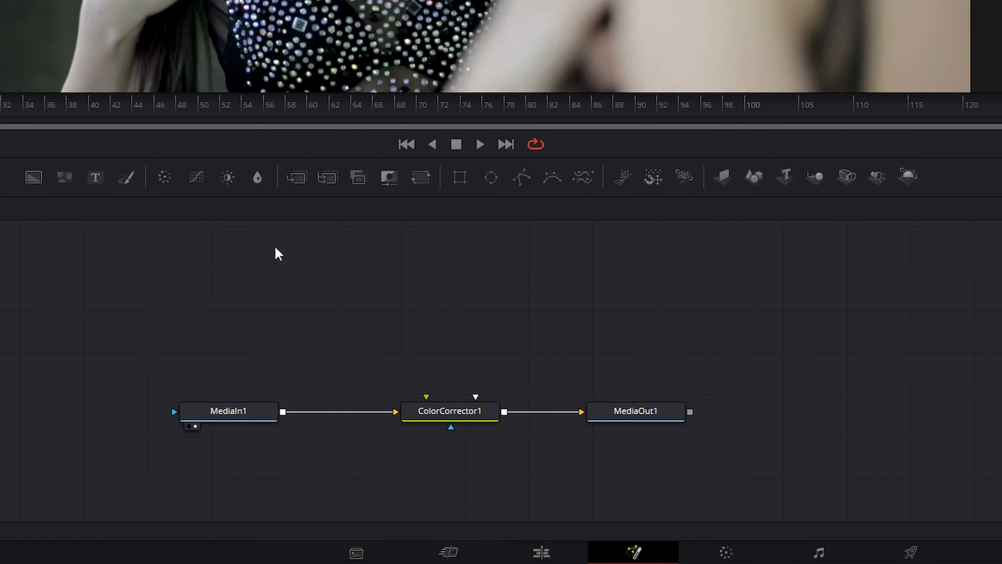
# - Set the node graph to Build Flow Vertically and select MediaIn1
pyautogui.rightClick(278, 253)
pyautogui.moveTo(300, 293)
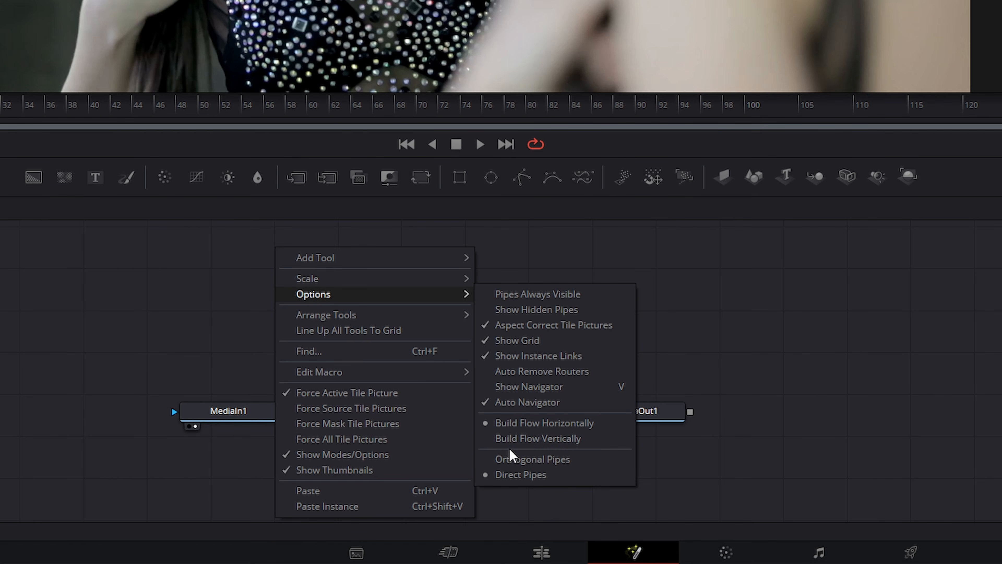
pyautogui.click(544, 438)
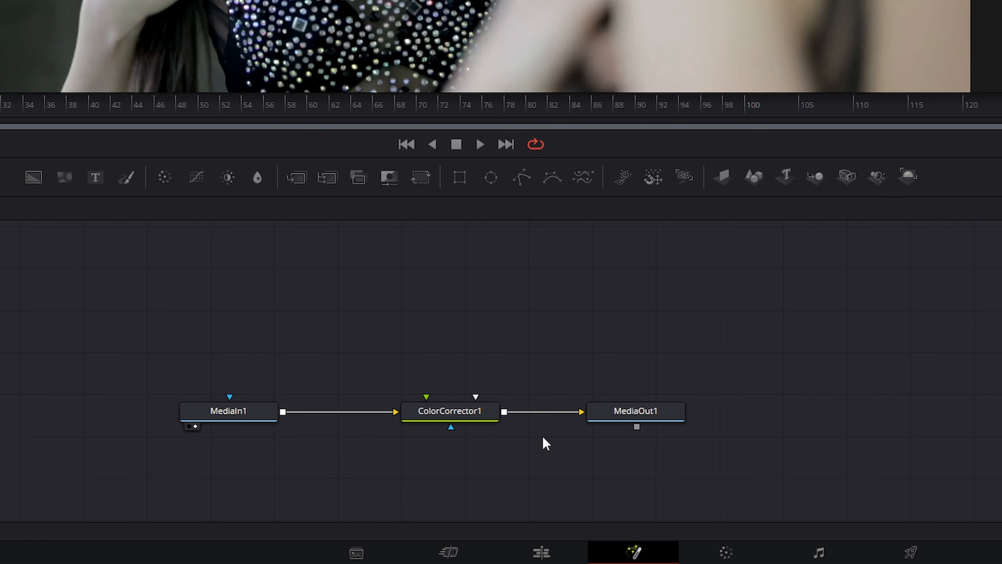
pyautogui.moveTo(229, 396); pyautogui.dragTo(229, 296)
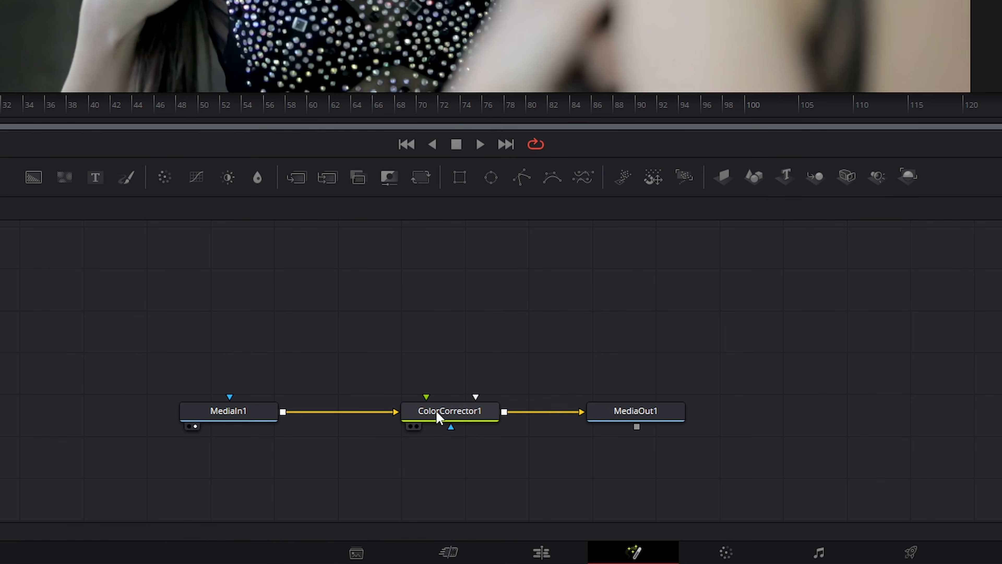
pyautogui.moveTo(245, 412)
pyautogui.mouseDown()
pyautogui.moveTo(400, 334)
pyautogui.moveTo(633, 414)
pyautogui.moveTo(326, 469)
pyautogui.moveTo(447, 280)
pyautogui.moveTo(617, 447)
pyautogui.moveTo(323, 462)
pyautogui.moveTo(340, 337)
pyautogui.moveTo(447, 286)
pyautogui.moveTo(555, 289)
pyautogui.moveTo(625, 423)
pyautogui.moveTo(465, 481)
pyautogui.moveTo(210, 405)
pyautogui.moveTo(230, 412)
pyautogui.mouseUp()
pyautogui.rightClick(277, 411)
pyautogui.moveTo(314, 289)
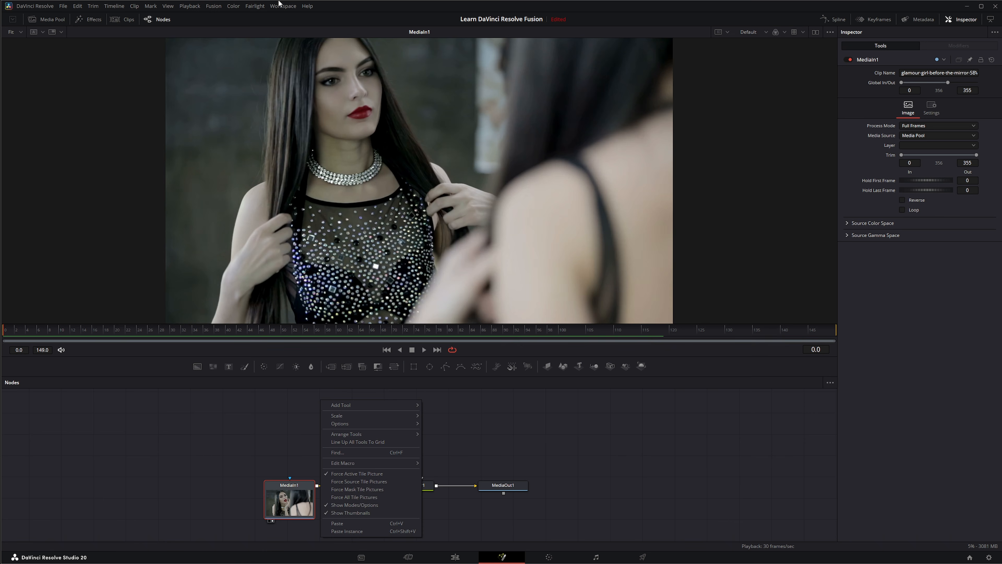
# - Apply the Mid Flow Vertical Fusion layout preset to the workspace
pyautogui.click(283, 6)
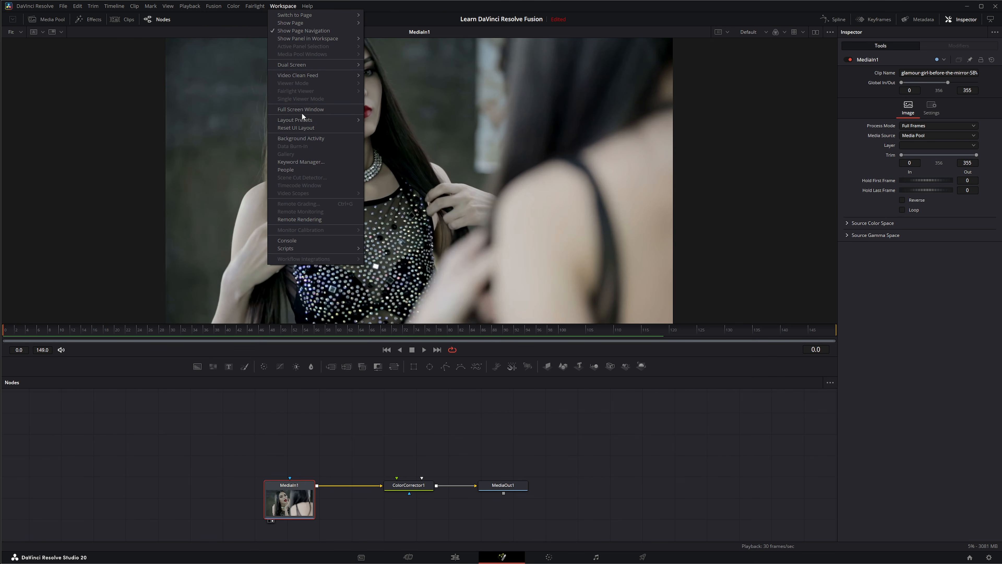
pyautogui.moveTo(302, 120)
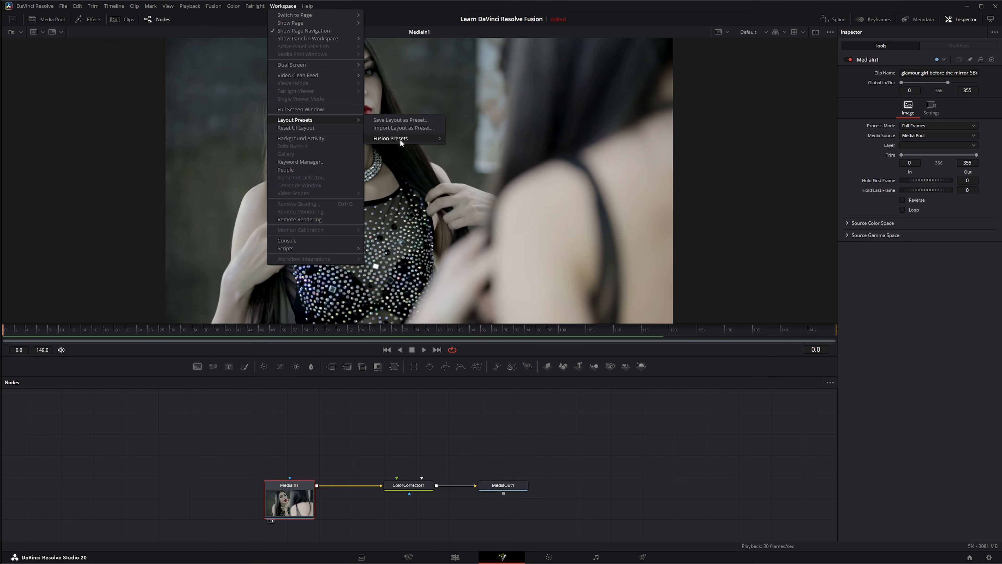
pyautogui.moveTo(400, 138)
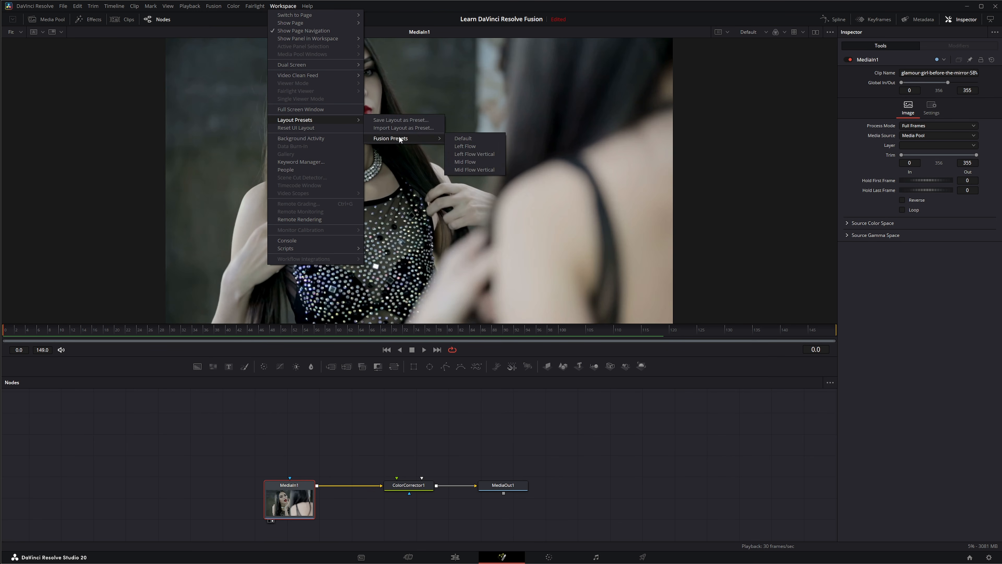
pyautogui.click(474, 169)
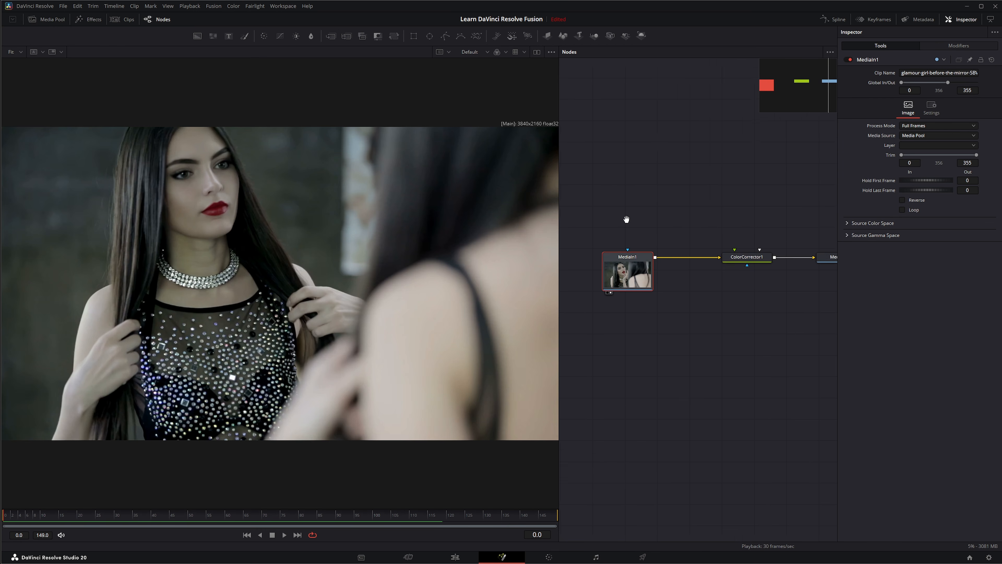
# - Stack the nodes vertically by moving MediaIn1 above and MediaOut1 below ColorCorrector1
pyautogui.scroll(-3, 623, 223)
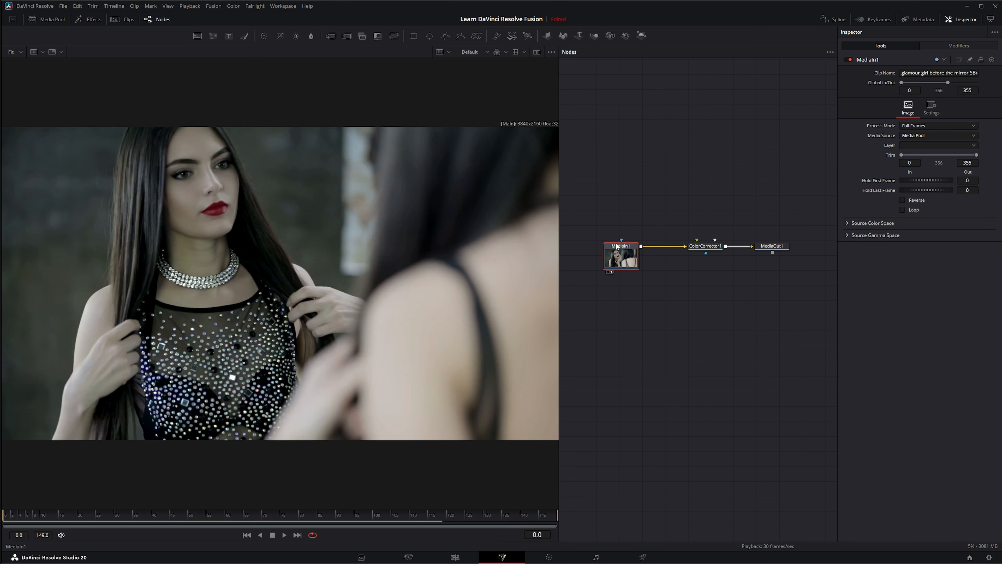
pyautogui.moveTo(618, 245); pyautogui.dragTo(692, 165)
pyautogui.moveTo(779, 247); pyautogui.dragTo(711, 314)
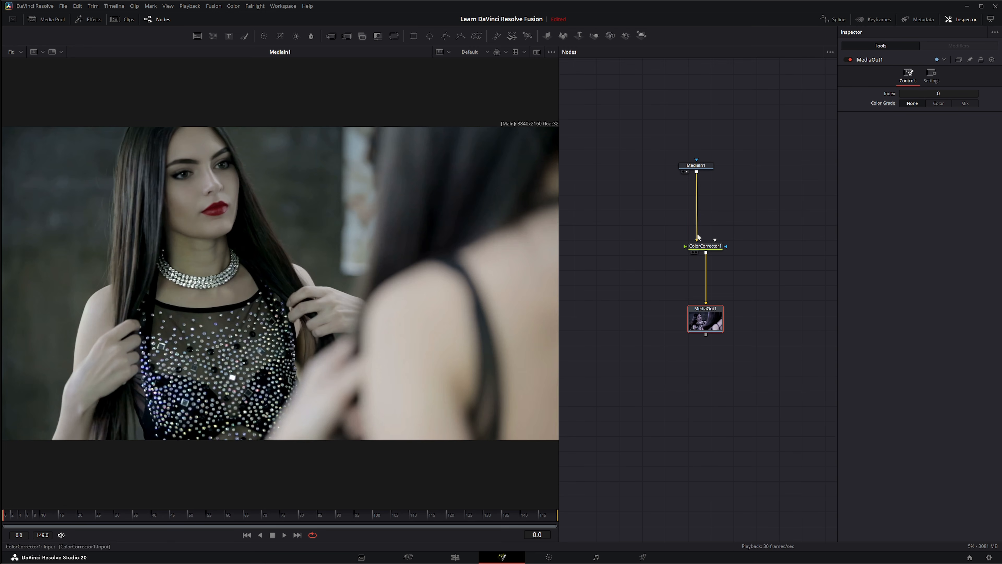
# - Set the node graph back to Build Flow Horizontally
pyautogui.rightClick(649, 155)
pyautogui.moveTo(667, 176)
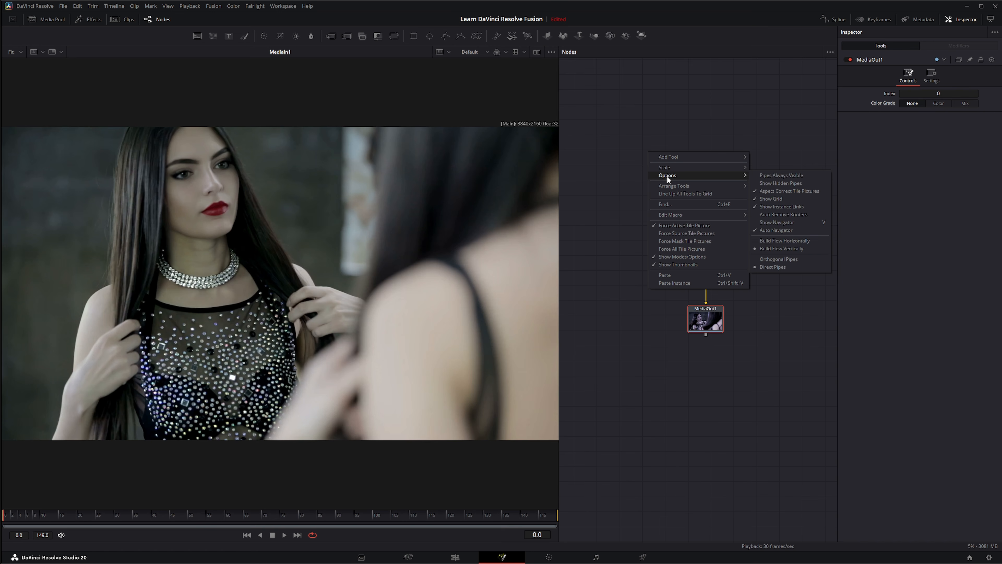
pyautogui.click(776, 242)
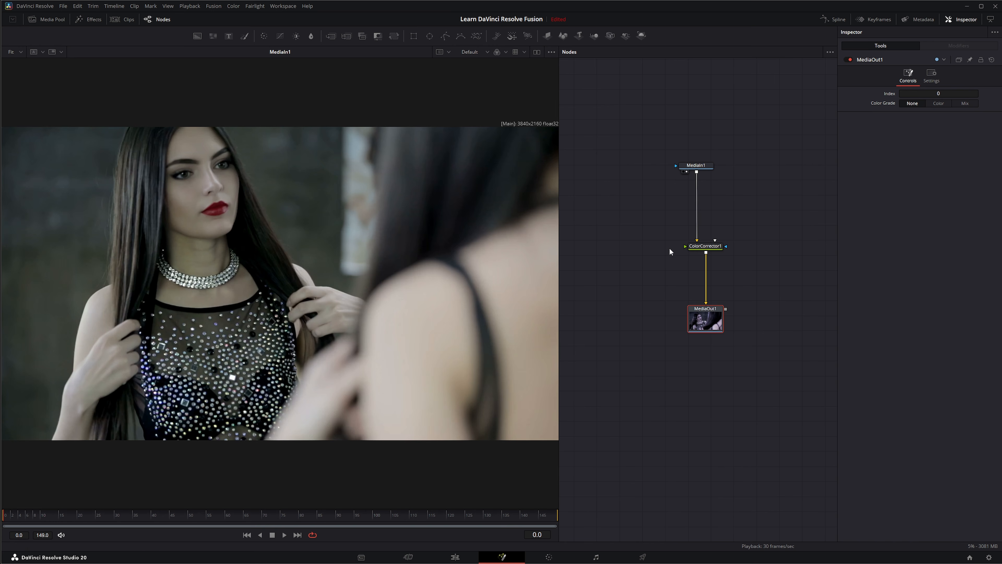
# - Apply the Default Fusion layout preset and turn off Force Active Tile Picture in the node graph
pyautogui.click(283, 6)
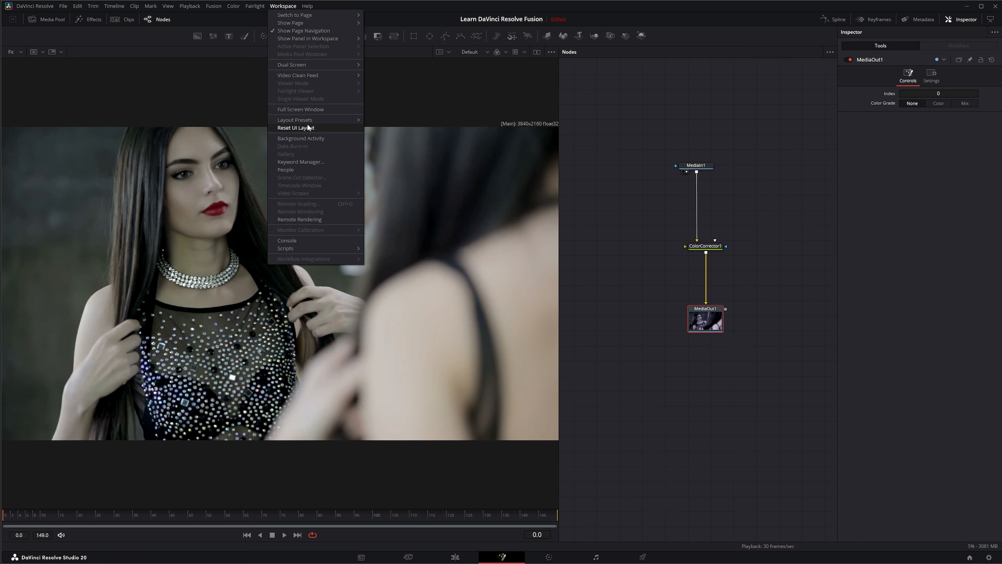
pyautogui.moveTo(307, 119)
pyautogui.moveTo(405, 138)
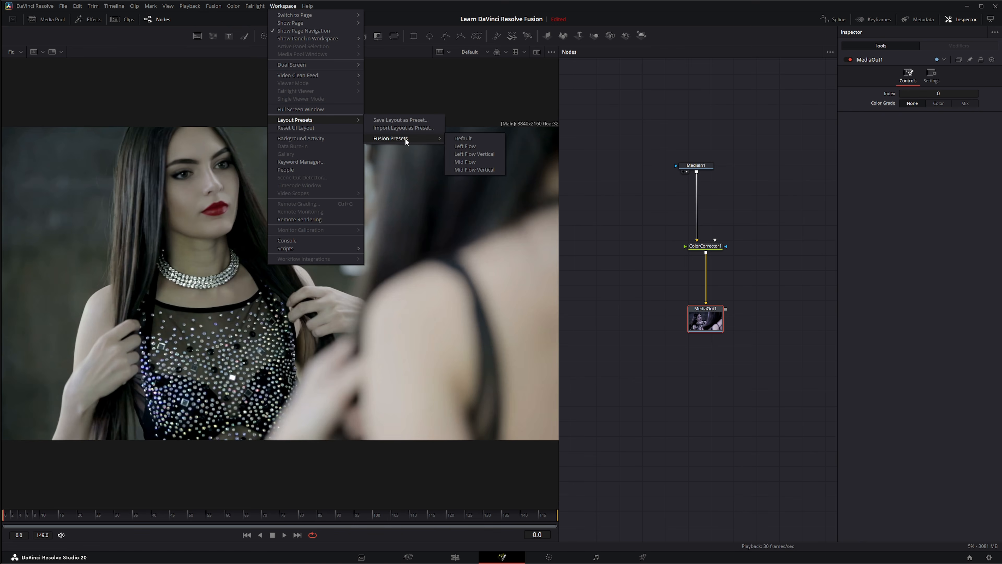
pyautogui.click(466, 137)
pyautogui.rightClick(323, 399)
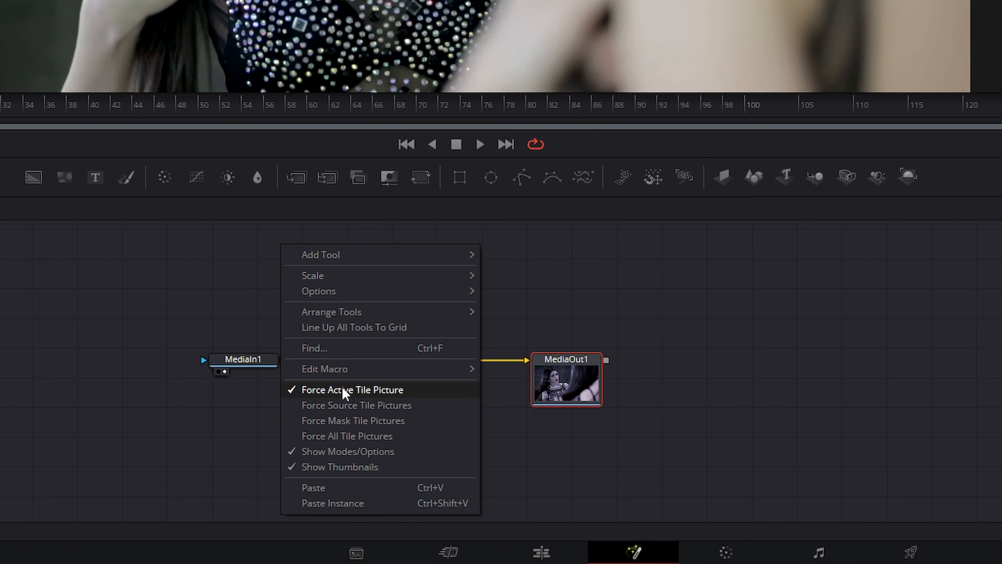
pyautogui.click(343, 390)
# - Turn on Arrange Tools to Grid and move MediaIn1 up above the node row to test grid snapping
pyautogui.rightClick(280, 251)
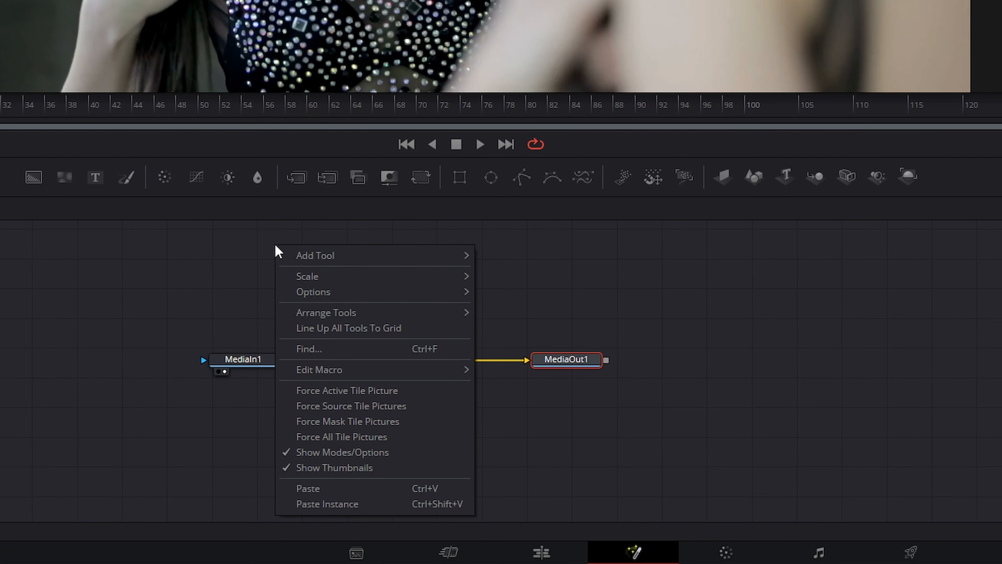
pyautogui.moveTo(350, 314)
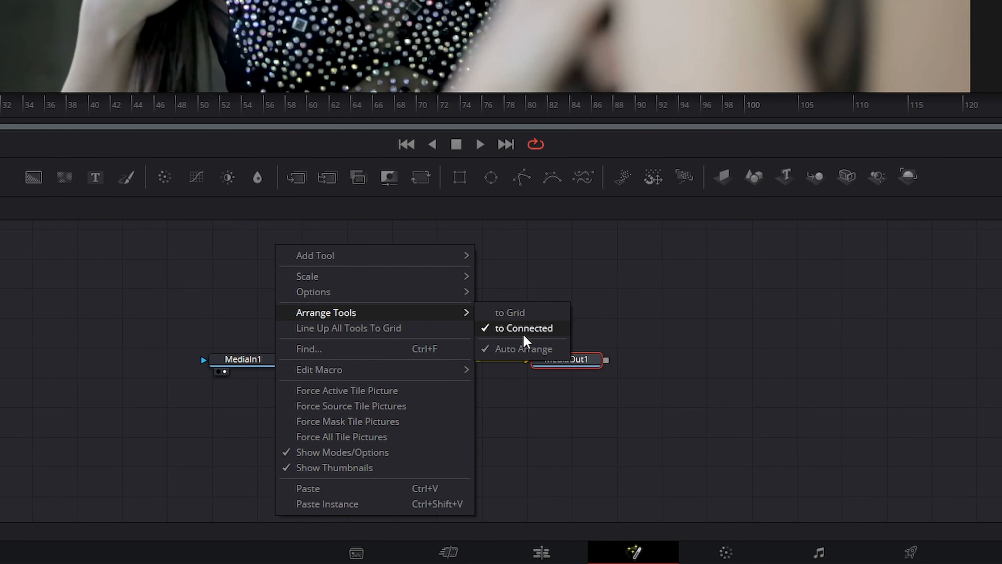
pyautogui.click(511, 314)
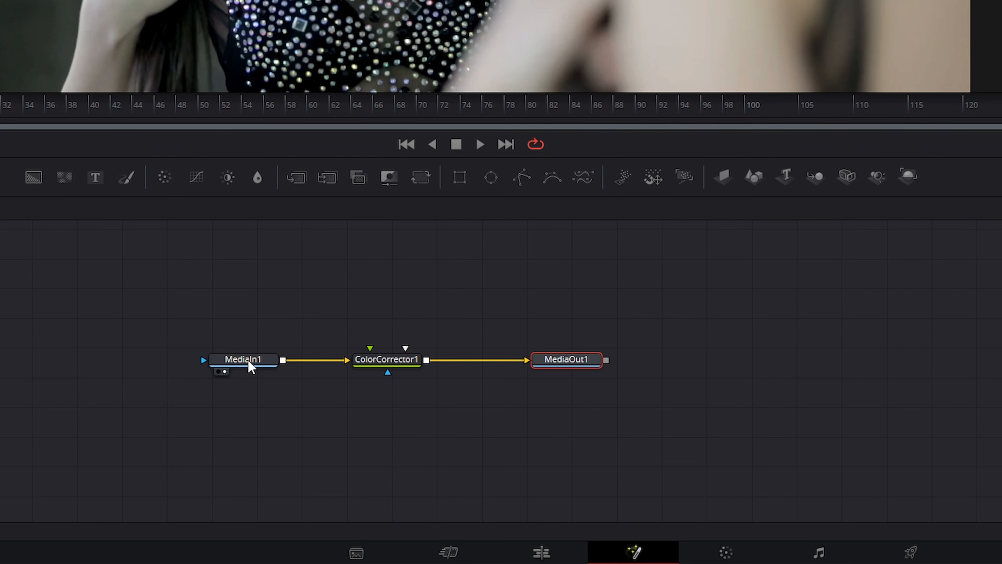
pyautogui.moveTo(250, 361); pyautogui.dragTo(210, 271)
# - Check the Arrange Tools to Connected option and move MediaIn1 back level with ColorCorrector1
pyautogui.rightClick(277, 250)
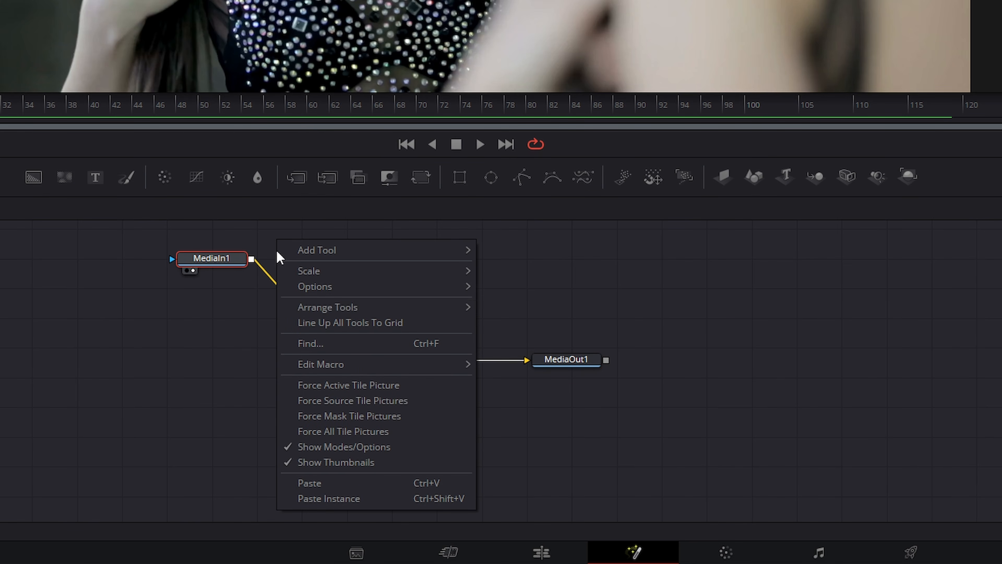
pyautogui.moveTo(321, 311)
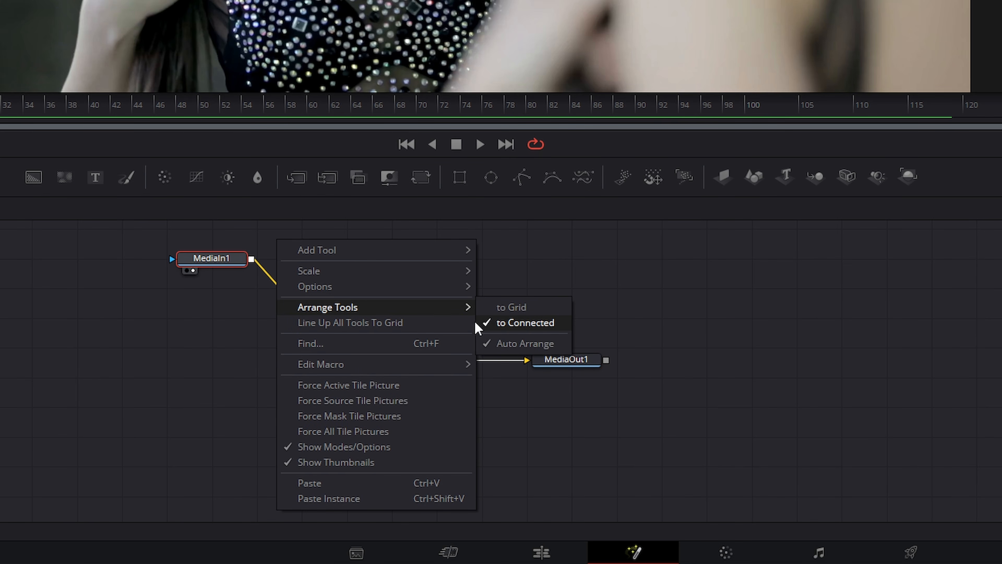
pyautogui.click(220, 274)
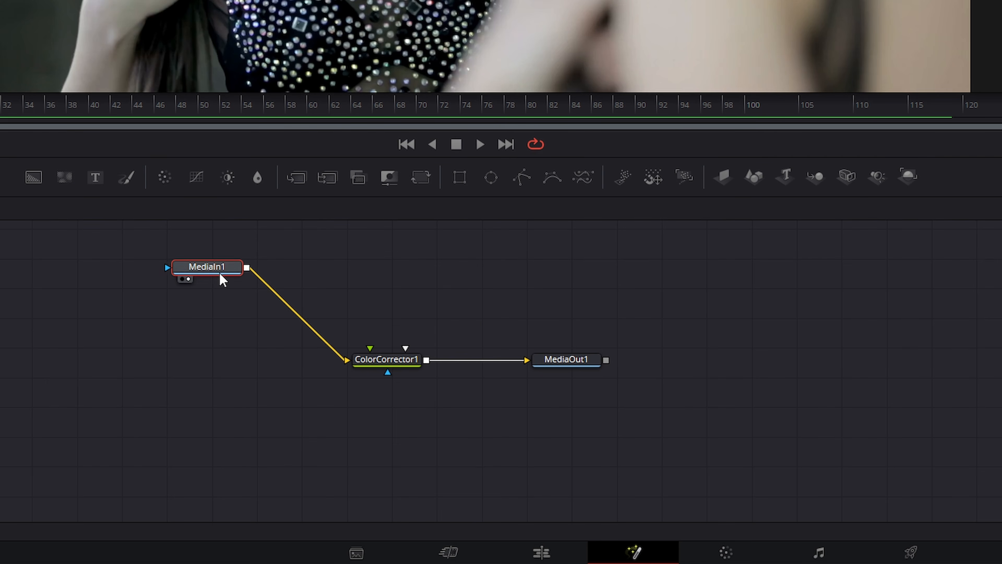
pyautogui.moveTo(220, 274); pyautogui.dragTo(230, 363)
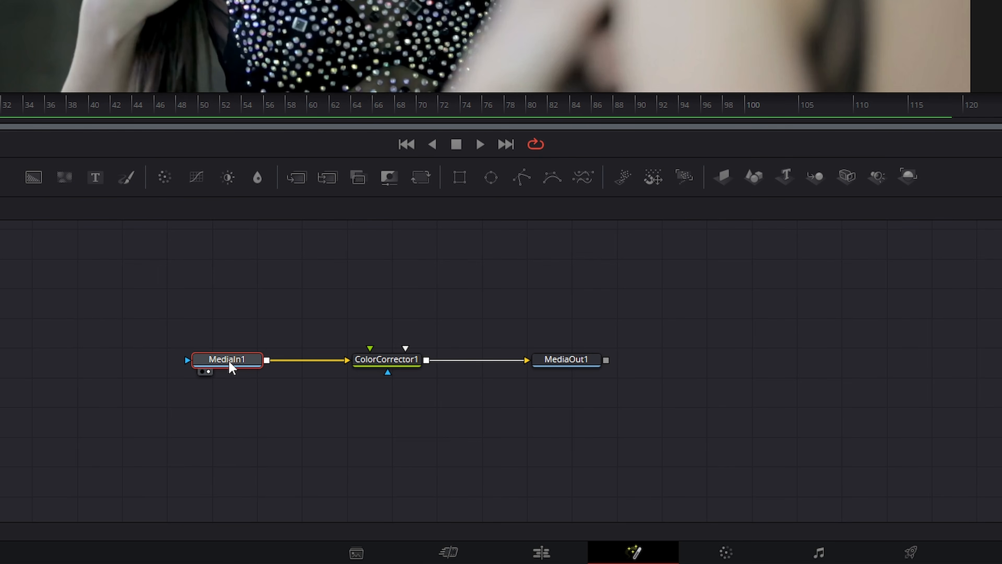
# - Turn off Auto Arrange for the node graph and move MediaIn1 close to ColorCorrector1
pyautogui.rightClick(231, 288)
pyautogui.moveTo(278, 350)
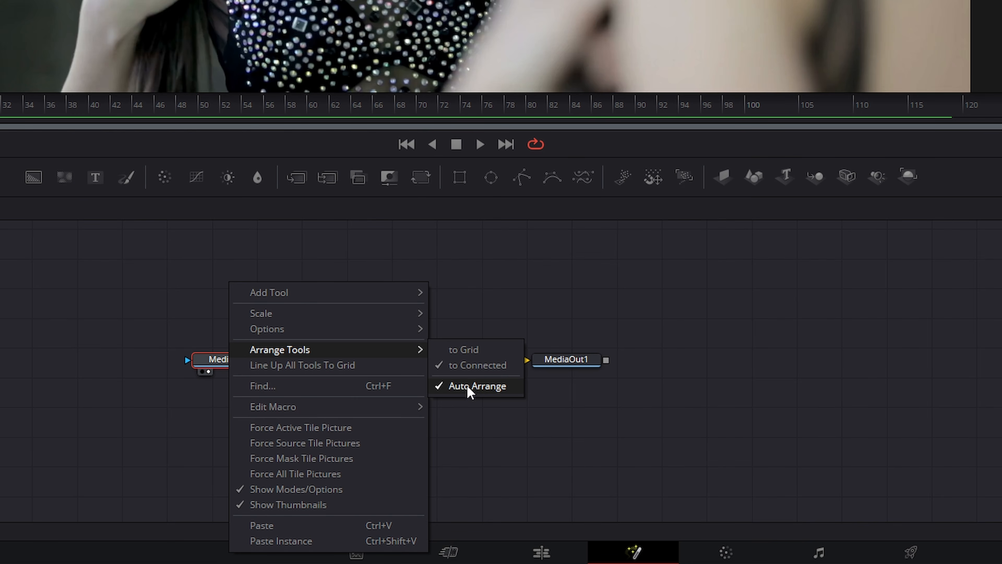
pyautogui.click(478, 387)
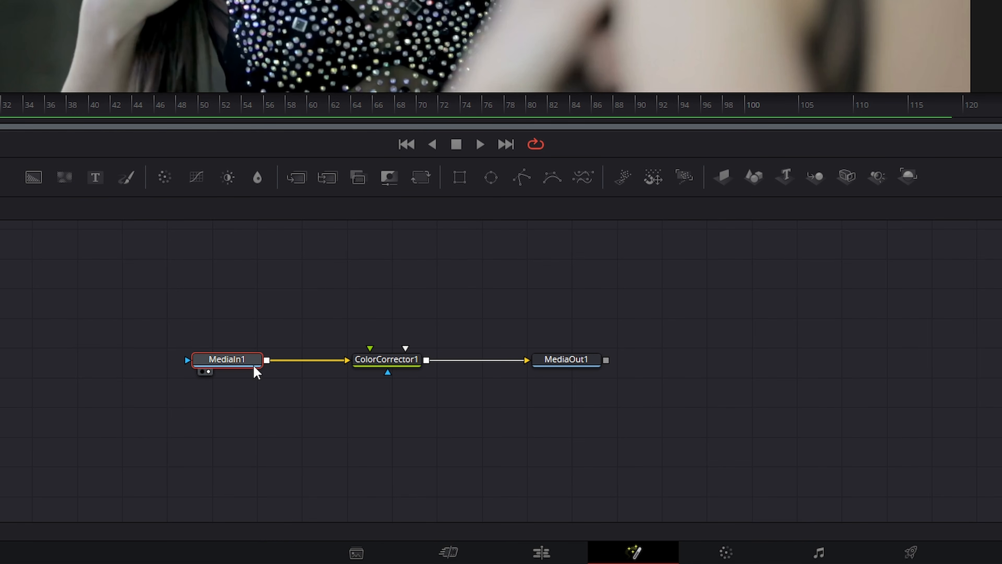
pyautogui.moveTo(238, 363); pyautogui.dragTo(299, 361)
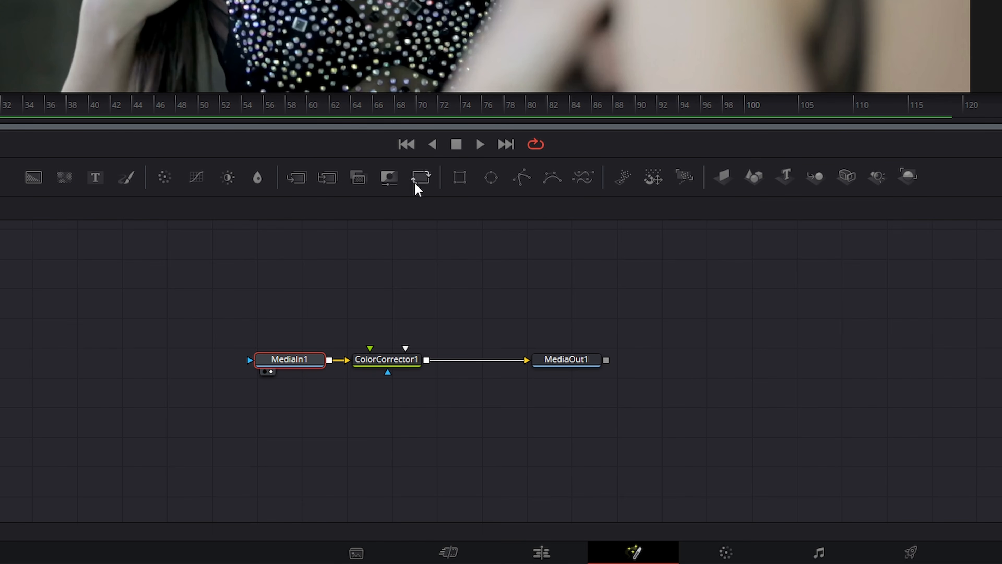
# - Insert a Color Curves node after MediaIn1 with Auto Arrange off, and delete it
pyautogui.click(196, 179)
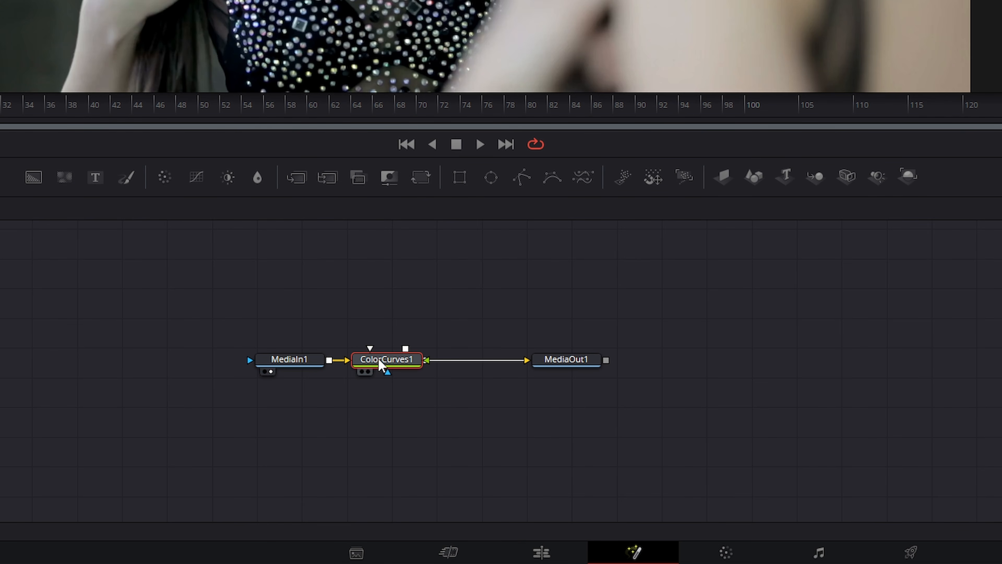
pyautogui.moveTo(379, 361)
pyautogui.mouseDown()
pyautogui.moveTo(368, 332)
pyautogui.moveTo(327, 325)
pyautogui.moveTo(325, 296)
pyautogui.moveTo(379, 365)
pyautogui.mouseUp()
pyautogui.press('Delete')
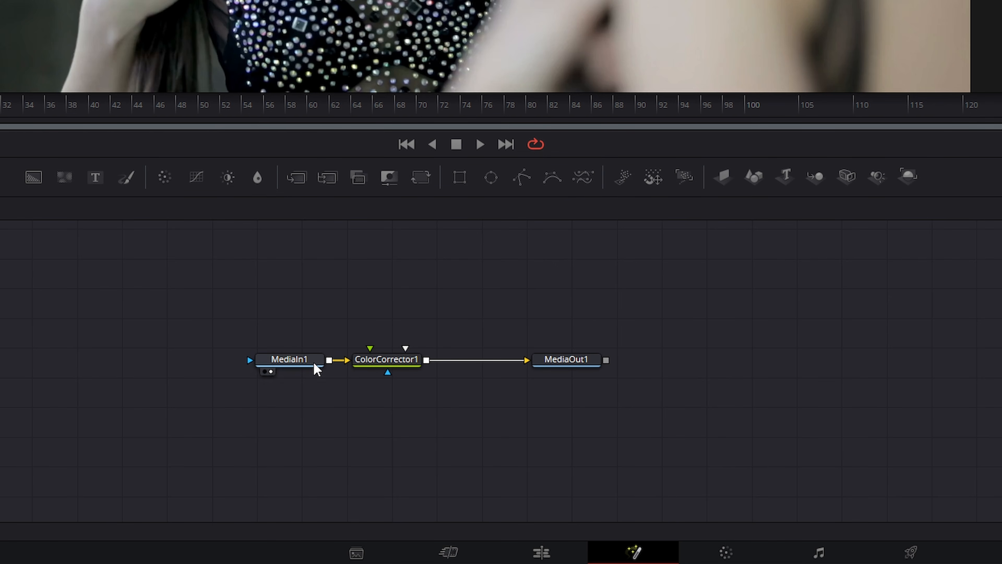
# - Turn Auto Arrange back on for the node graph
pyautogui.rightClick(282, 242)
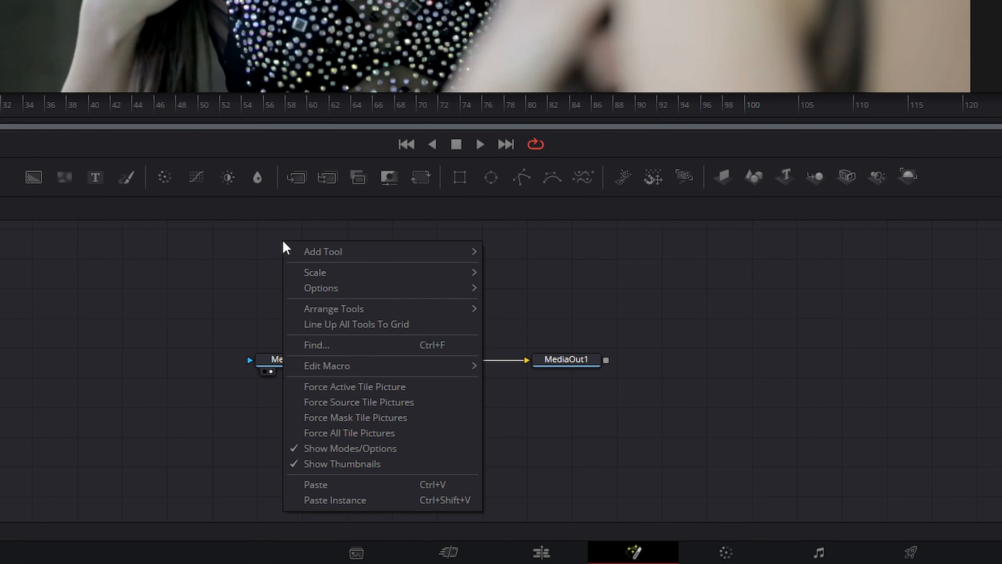
pyautogui.moveTo(326, 309)
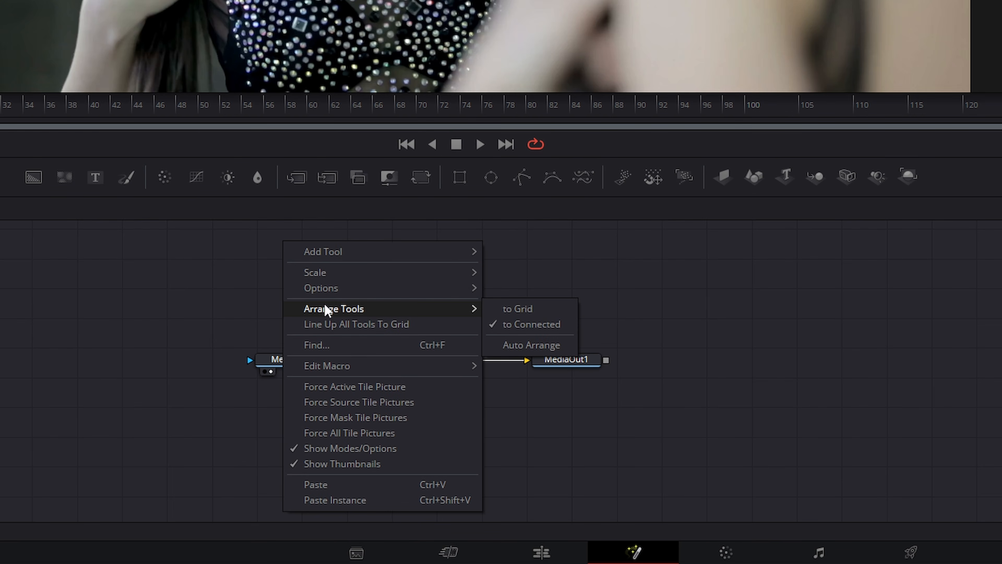
pyautogui.click(531, 347)
# - Insert Color Curves and Blur nodes directly after MediaIn1 to test Auto Arrange, and delete both
pyautogui.click(287, 359)
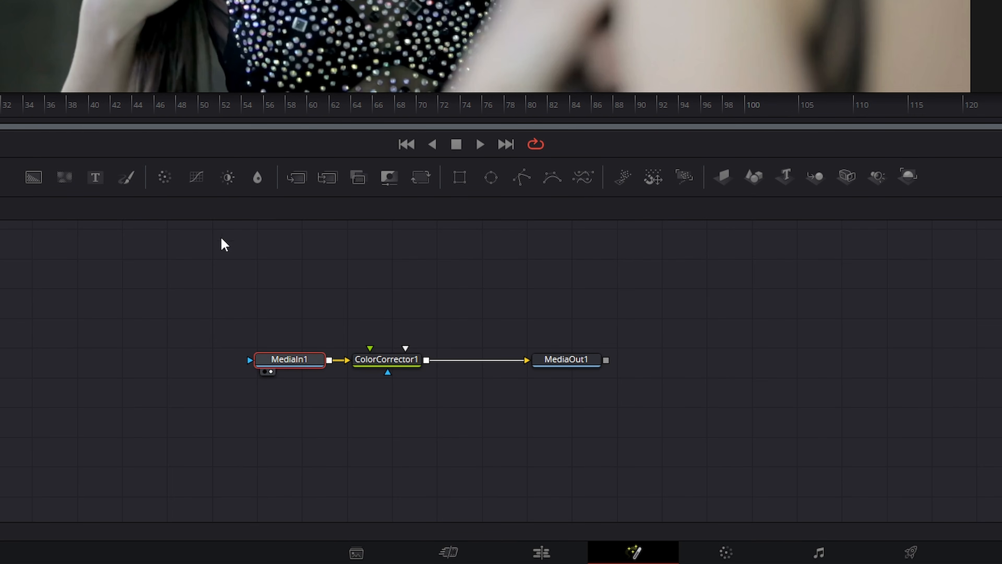
pyautogui.click(199, 178)
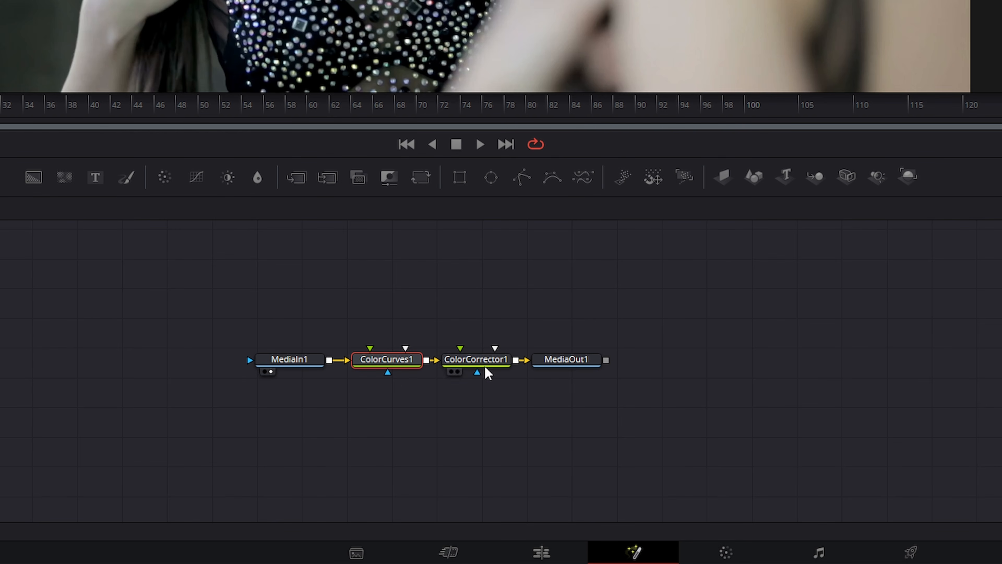
pyautogui.moveTo(286, 361)
pyautogui.mouseDown()
pyautogui.moveTo(328, 365)
pyautogui.moveTo(301, 366)
pyautogui.mouseUp()
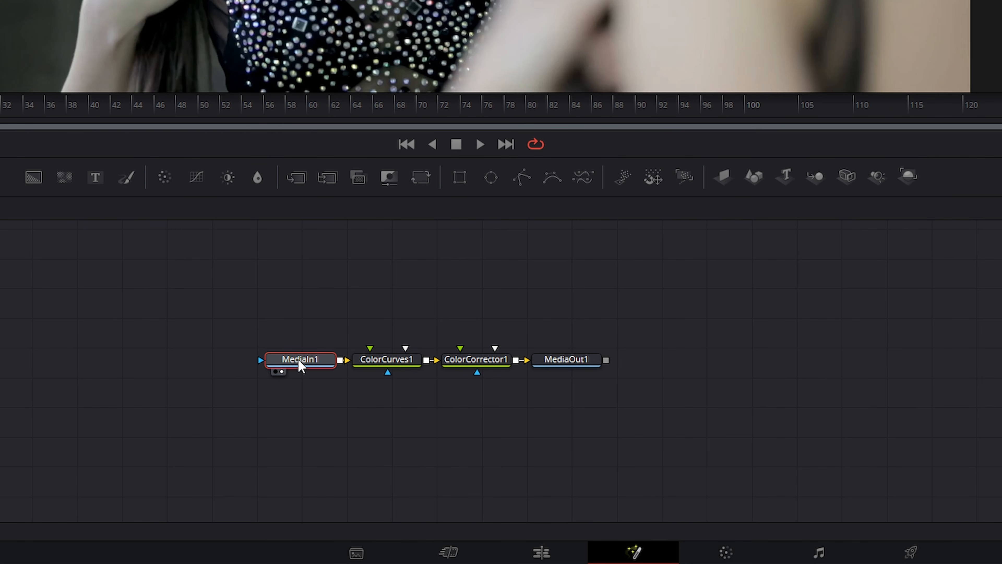
pyautogui.click(257, 172)
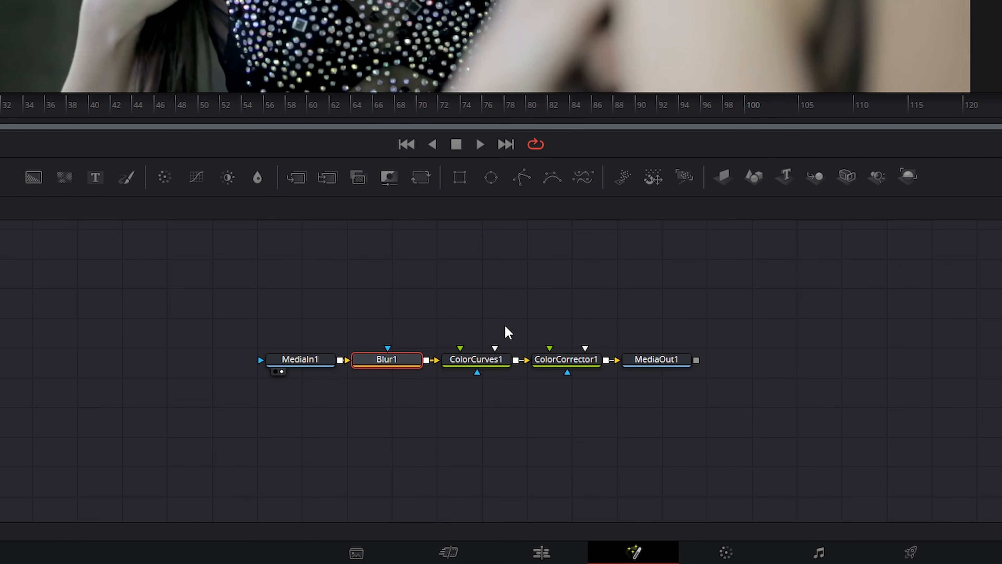
pyautogui.moveTo(387, 288); pyautogui.dragTo(499, 432)
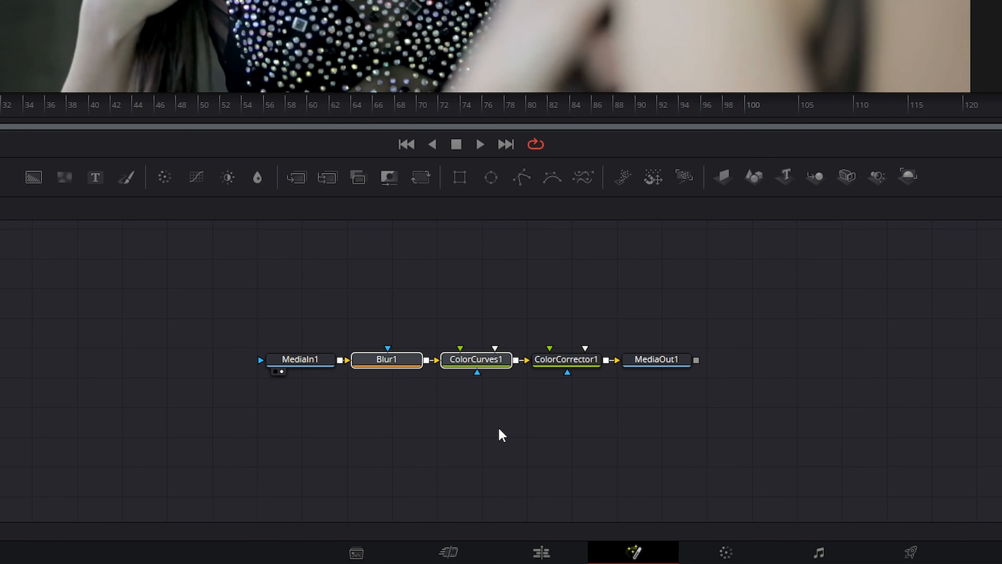
pyautogui.press('Delete')
# - Line up all tools to the grid, both as placed and after scattering MediaIn1, ColorCorrector1 and MediaOut1 across the node graph
pyautogui.rightClick(272, 236)
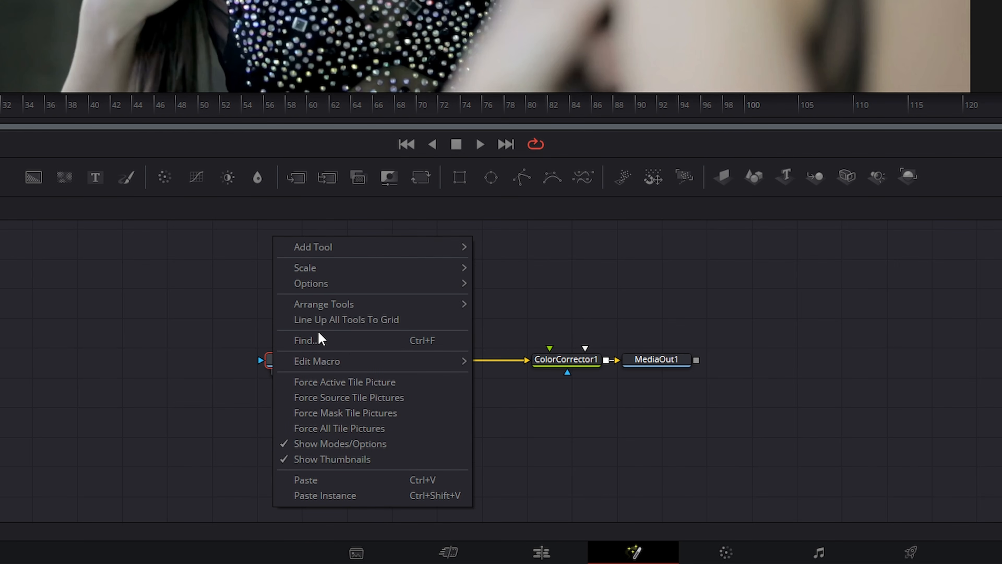
pyautogui.click(356, 321)
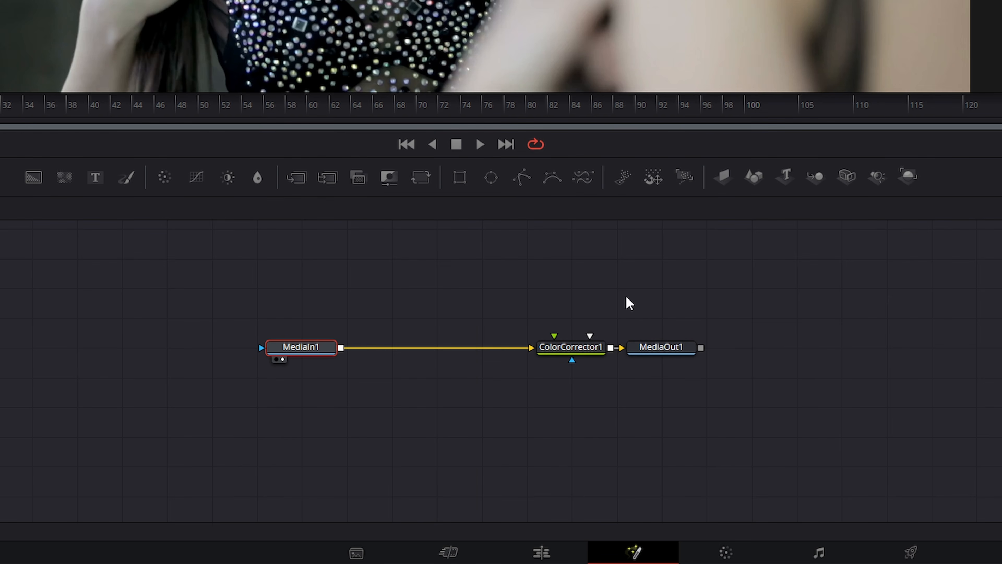
pyautogui.moveTo(301, 348); pyautogui.dragTo(480, 452)
pyautogui.moveTo(573, 351); pyautogui.dragTo(459, 327)
pyautogui.moveTo(682, 353); pyautogui.dragTo(739, 403)
pyautogui.moveTo(340, 292); pyautogui.dragTo(878, 515)
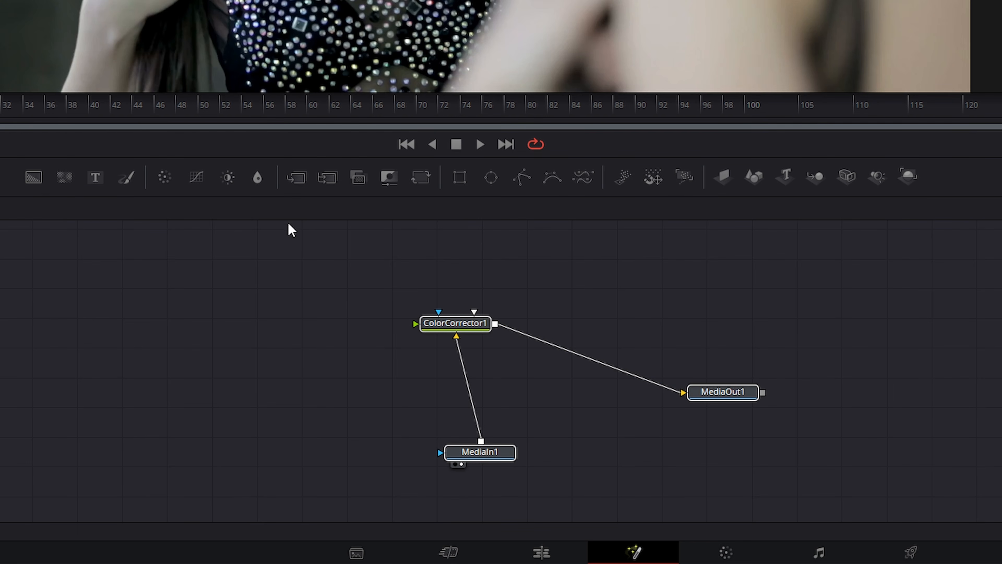
pyautogui.rightClick(272, 238)
pyautogui.click(318, 323)
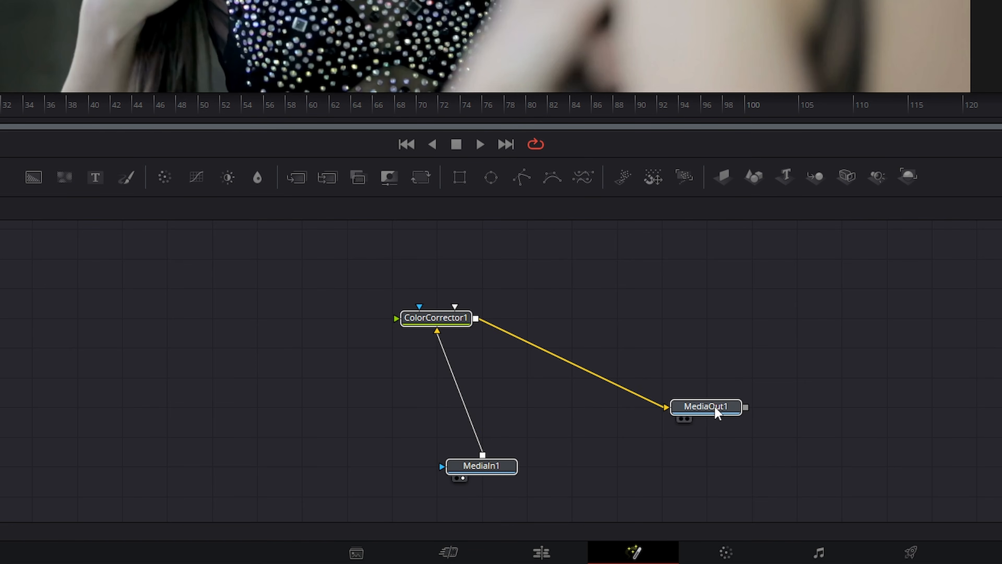
# - Reposition MediaIn1 and MediaOut1 on either side of ColorCorrector1 so the three nodes form a straight horizontal row
pyautogui.moveTo(510, 462); pyautogui.dragTo(319, 336)
pyautogui.click(468, 473)
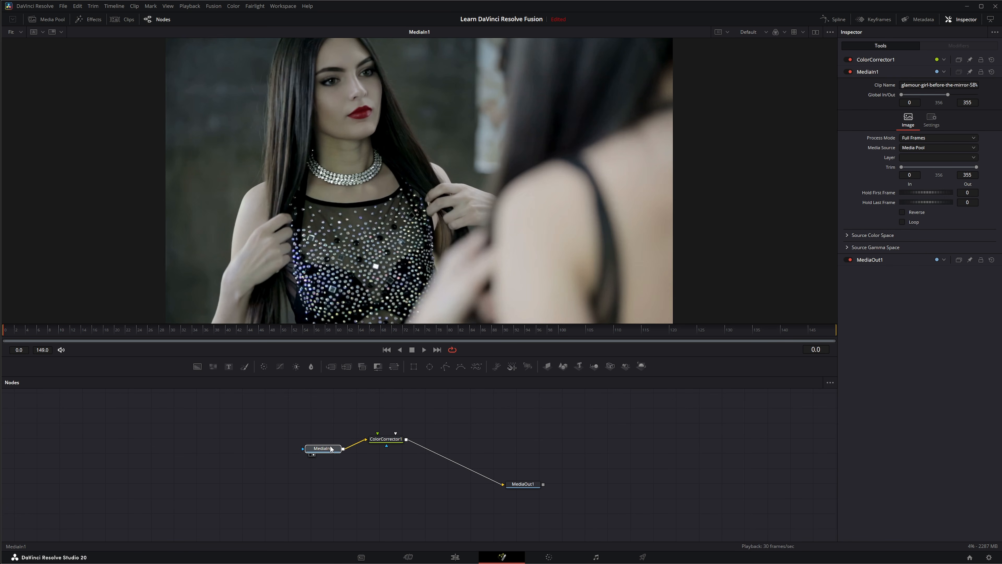
pyautogui.moveTo(331, 449); pyautogui.dragTo(327, 440)
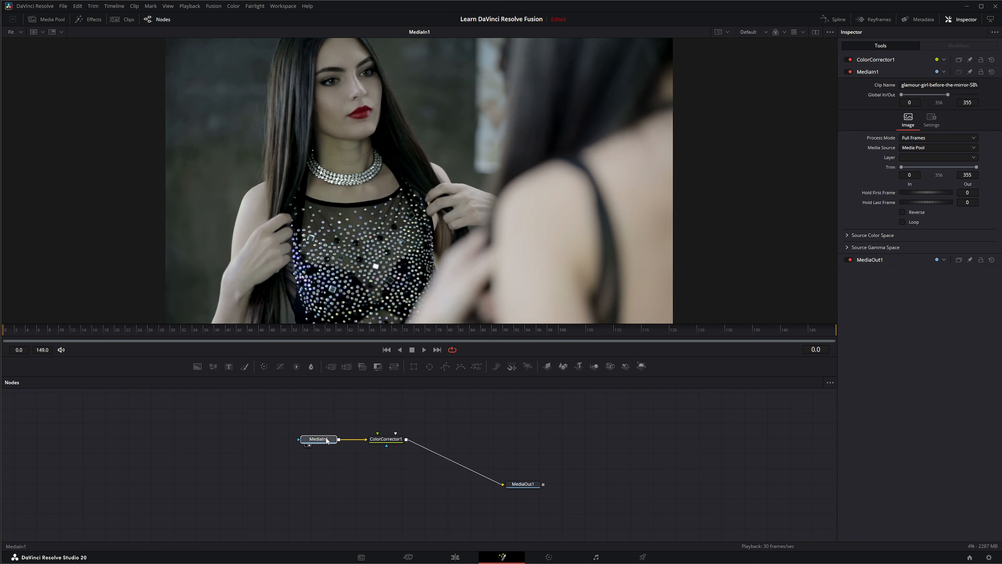
pyautogui.moveTo(532, 489); pyautogui.dragTo(445, 445)
pyautogui.click(458, 437)
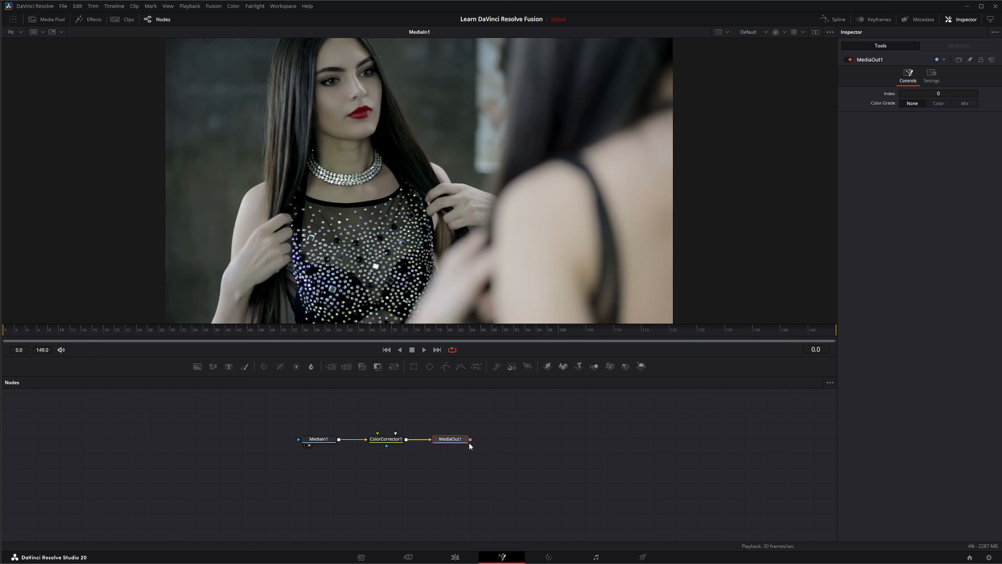
# - Find the MediaOut node by searching tool names for "MediaOut" in the node graph
pyautogui.rightClick(322, 397)
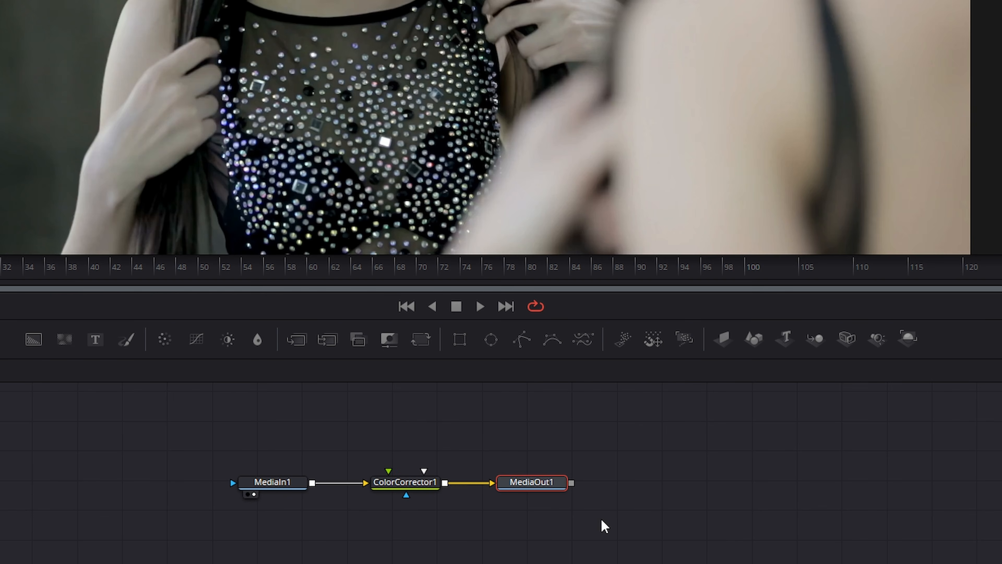
pyautogui.click(602, 524)
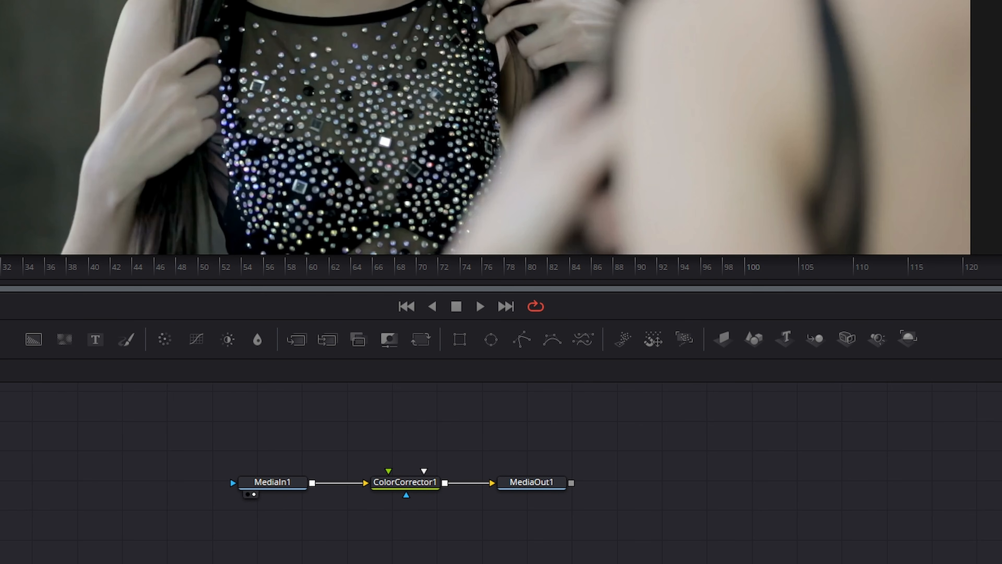
pyautogui.moveTo(509, 546)
pyautogui.mouseDown()
pyautogui.moveTo(651, 563)
pyautogui.moveTo(153, 521)
pyautogui.moveTo(649, 506)
pyautogui.moveTo(564, 563)
pyautogui.moveTo(511, 562)
pyautogui.mouseUp()
pyautogui.rightClick(276, 401)
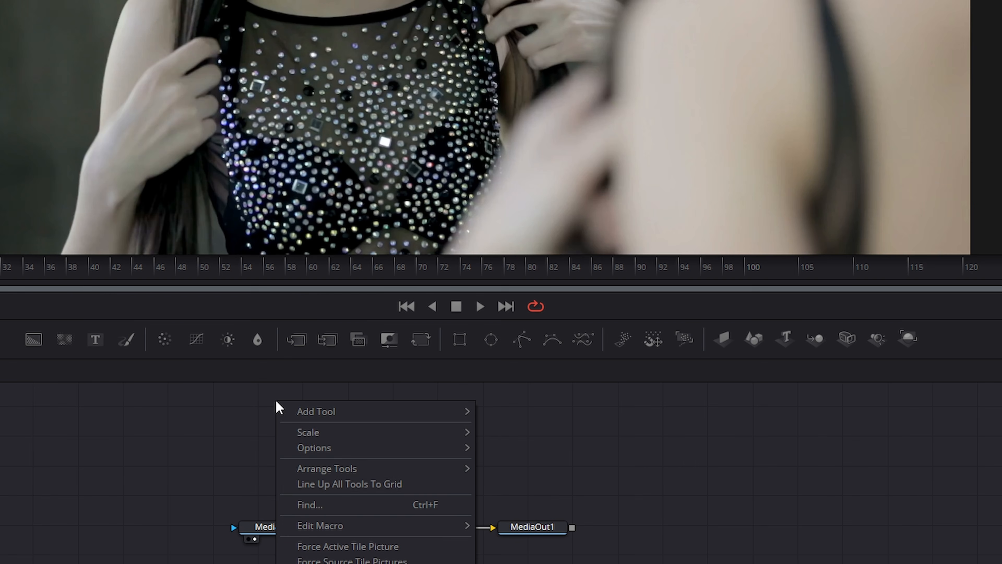
pyautogui.click(330, 505)
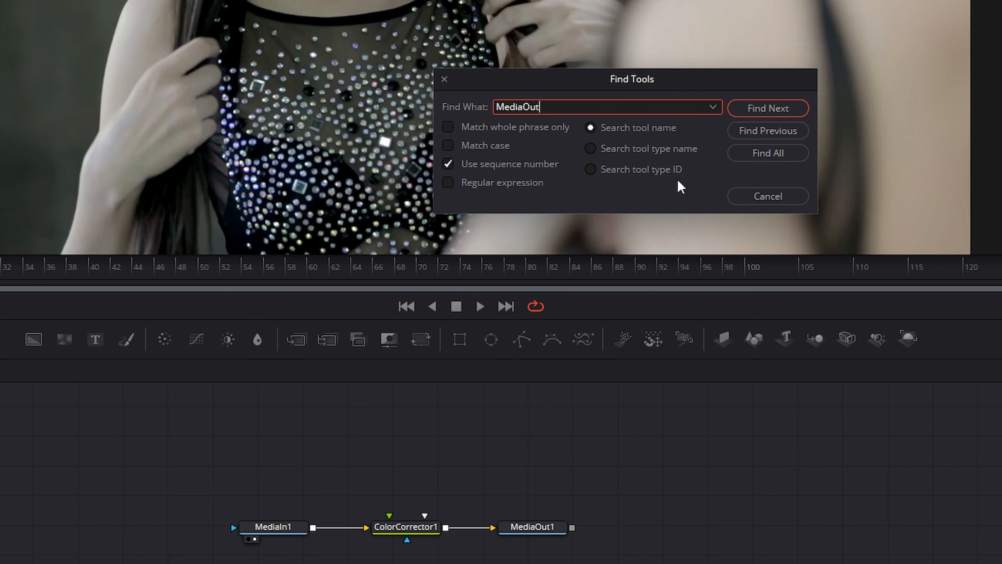
pyautogui.click(780, 110)
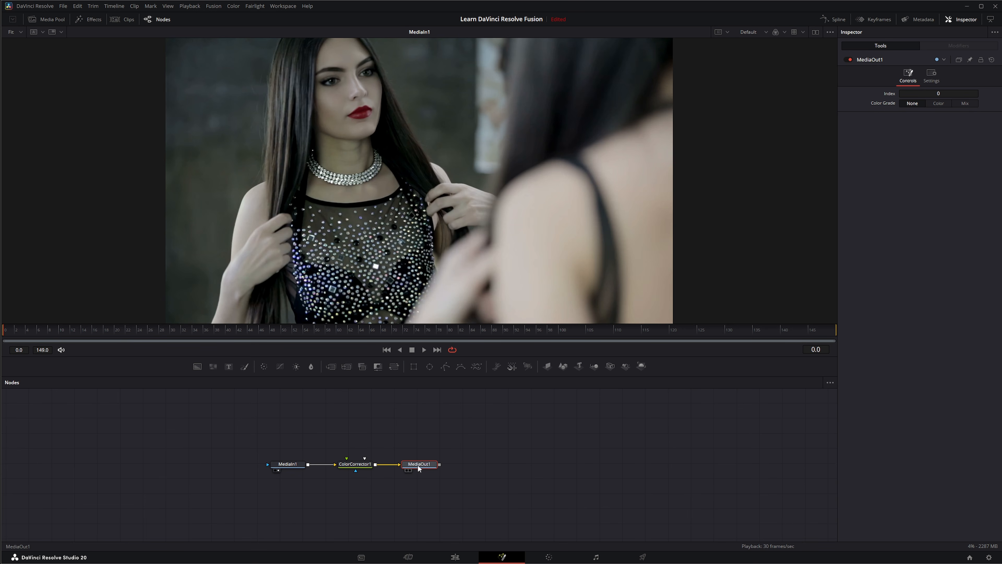
# - Turn on Force Source Tile Pictures and add unconnected Background, Text, pEmitter, Merge and Brightness Contrast nodes above the node chain
pyautogui.rightClick(319, 401)
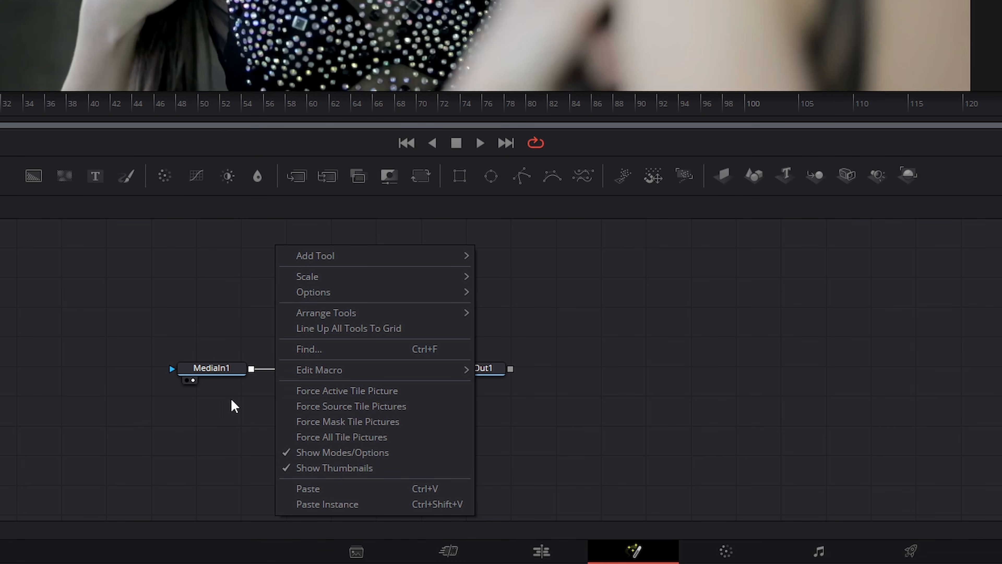
pyautogui.click(359, 411)
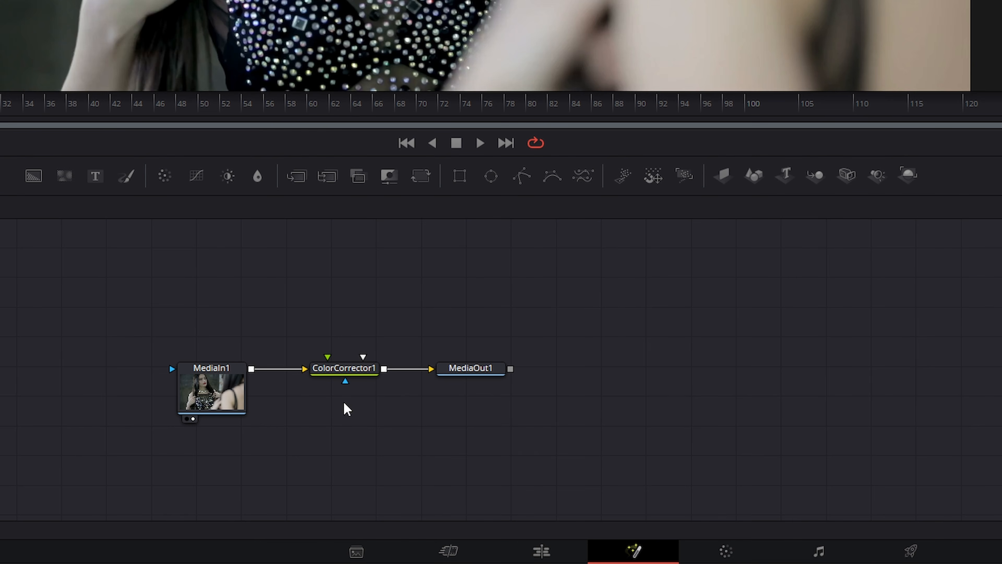
pyautogui.moveTo(31, 184); pyautogui.dragTo(32, 276)
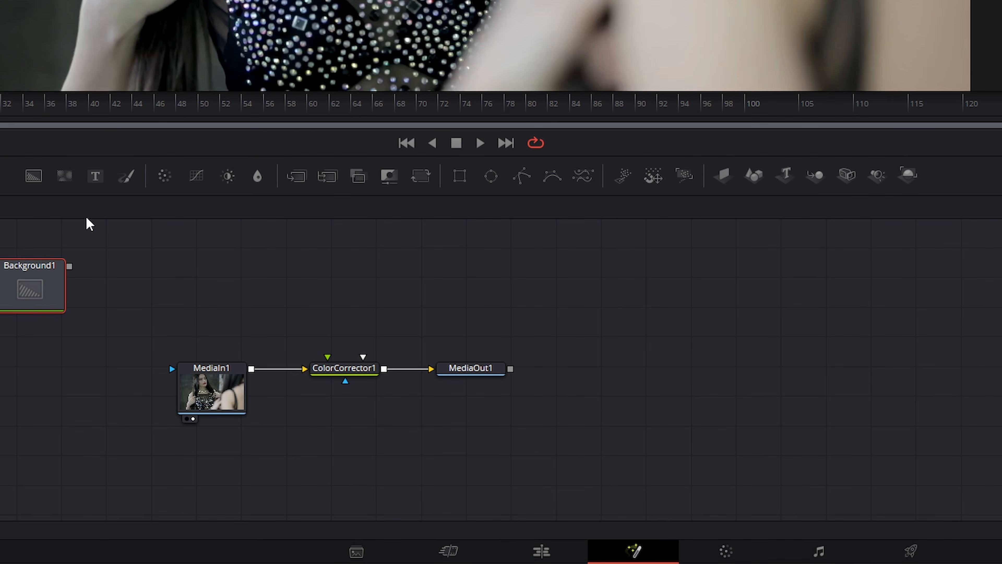
pyautogui.moveTo(102, 182); pyautogui.dragTo(184, 281)
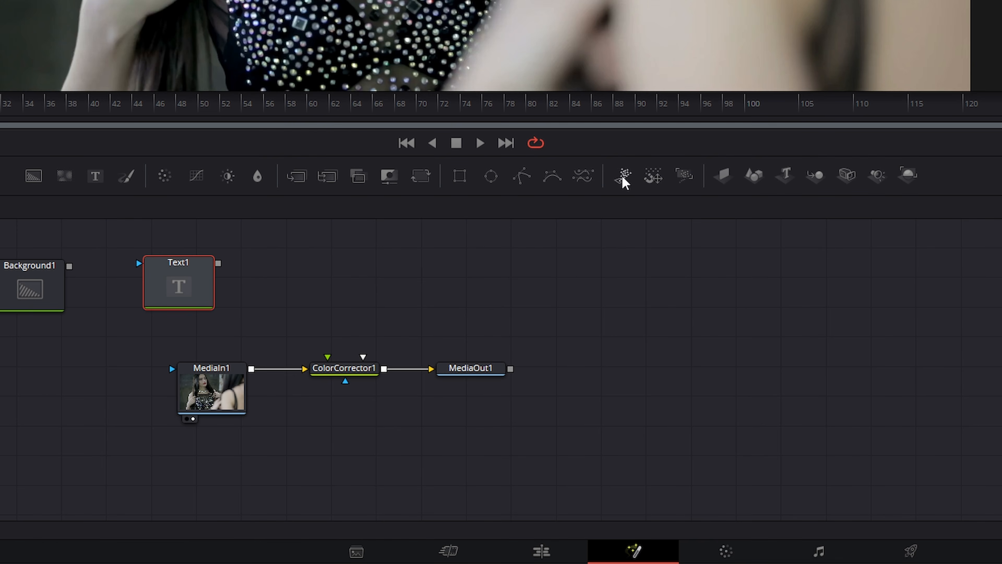
pyautogui.moveTo(623, 177); pyautogui.dragTo(429, 270)
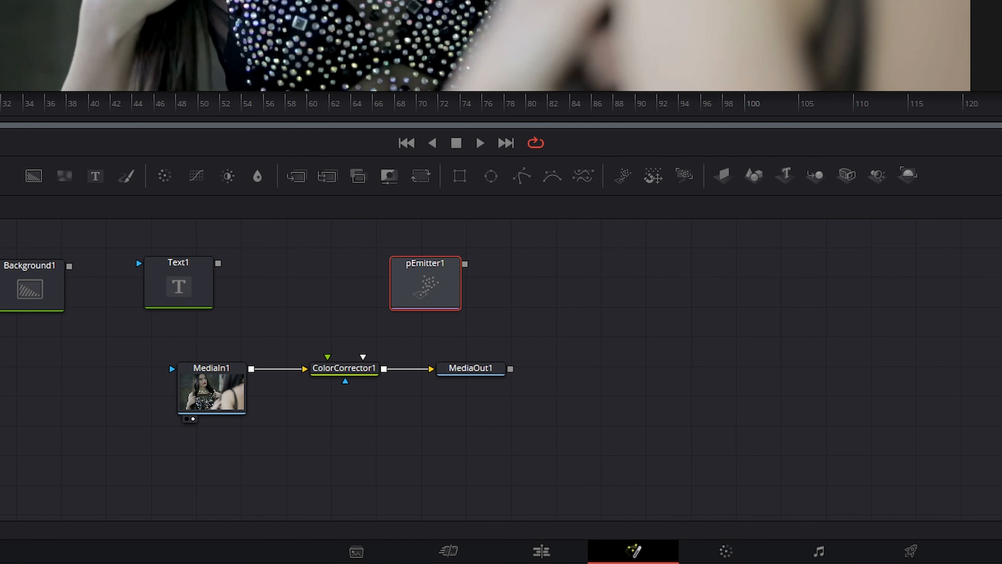
pyautogui.moveTo(296, 176); pyautogui.dragTo(298, 260)
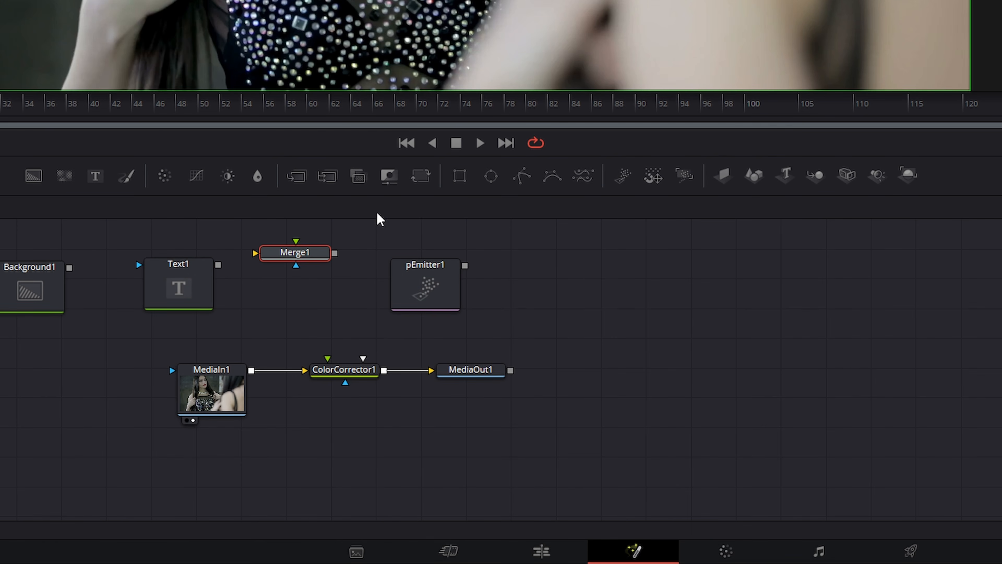
pyautogui.moveTo(227, 176); pyautogui.dragTo(580, 290)
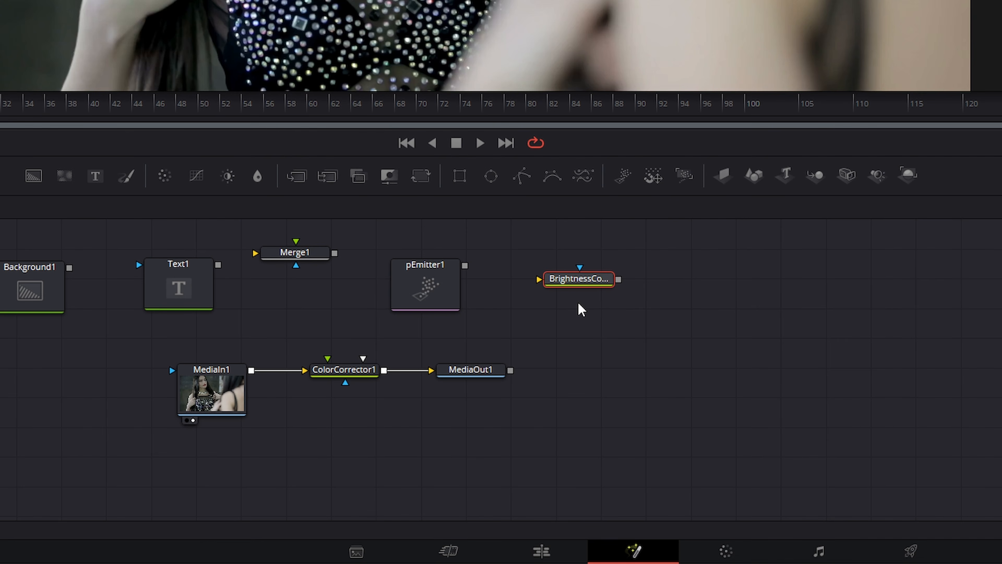
# - Turn off Force Source Tile Pictures and delete the five unconnected nodes above the chain
pyautogui.rightClick(314, 285)
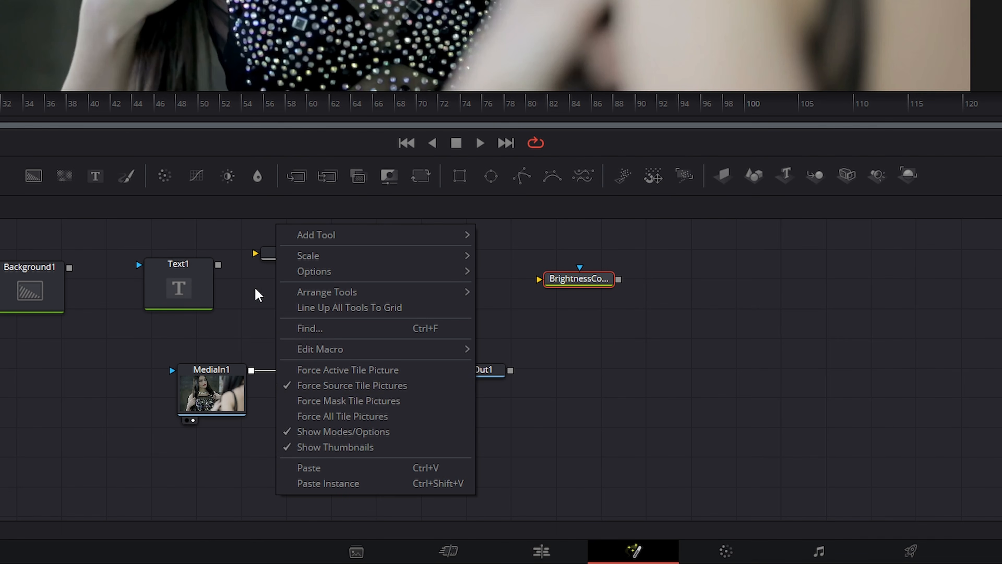
pyautogui.click(320, 385)
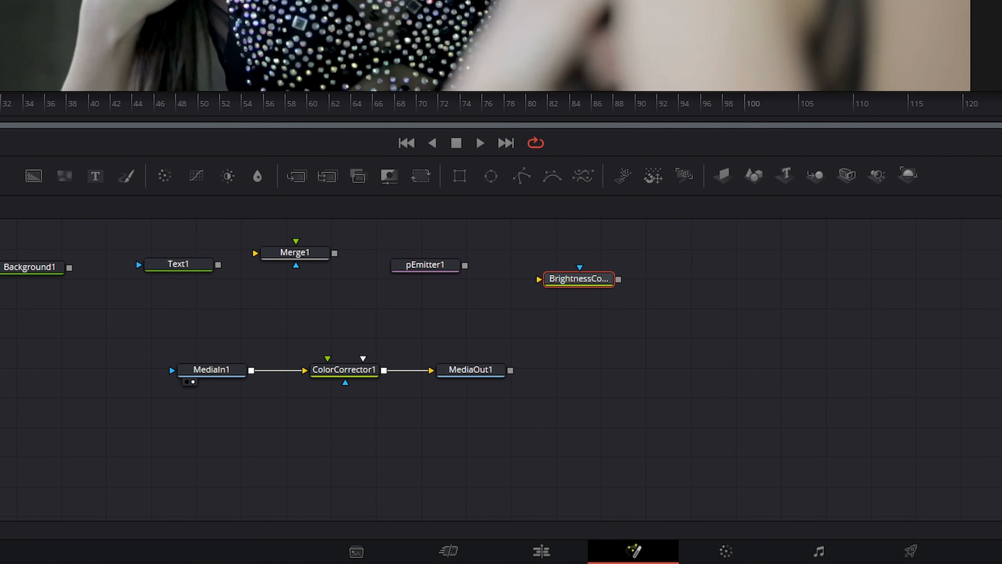
pyautogui.moveTo(8, 316); pyautogui.dragTo(682, 246)
pyautogui.press('Delete')
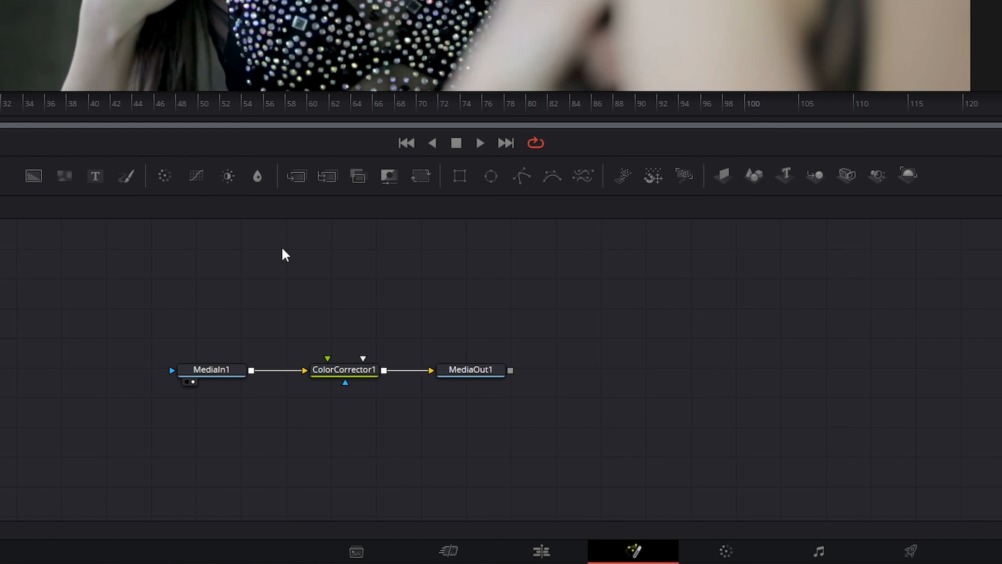
# - Turn on Force Mask Tile Pictures and add unconnected Rectangle, Ellipse, Transform and Image Plane 3D nodes above the chain
pyautogui.rightClick(272, 251)
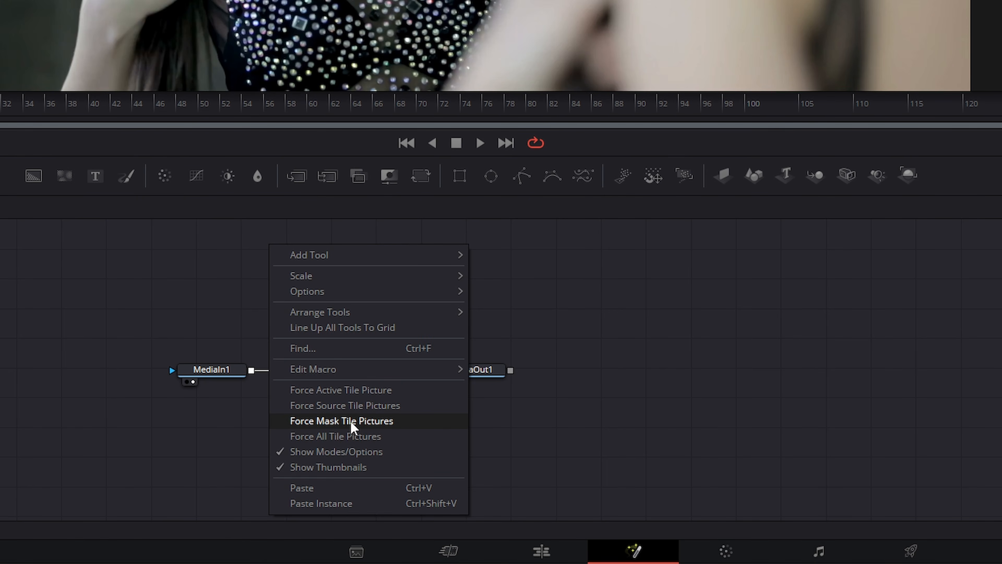
pyautogui.click(337, 424)
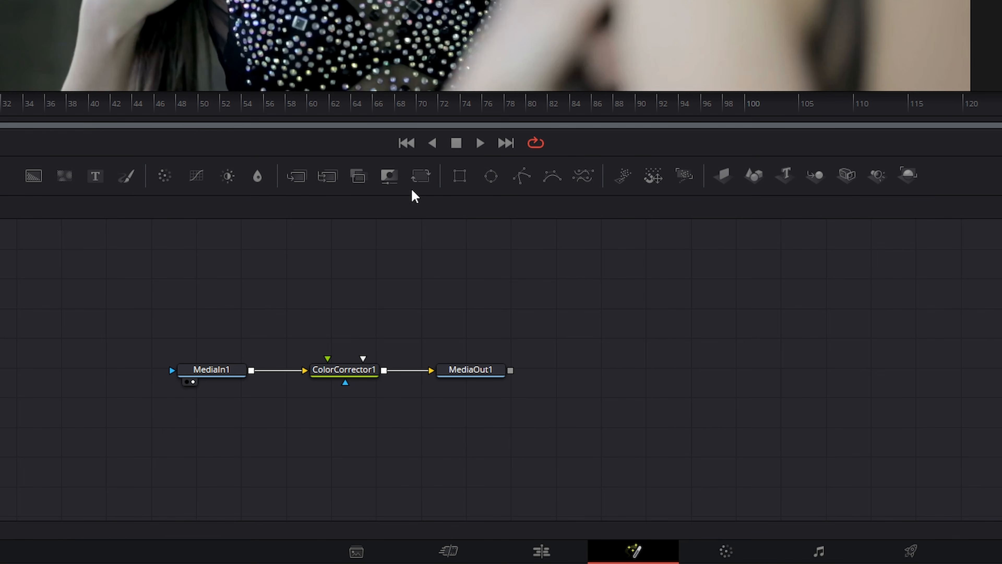
pyautogui.moveTo(459, 176); pyautogui.dragTo(248, 267)
pyautogui.moveTo(496, 181); pyautogui.dragTo(347, 267)
pyautogui.moveTo(424, 183); pyautogui.dragTo(467, 281)
pyautogui.moveTo(727, 183); pyautogui.dragTo(602, 276)
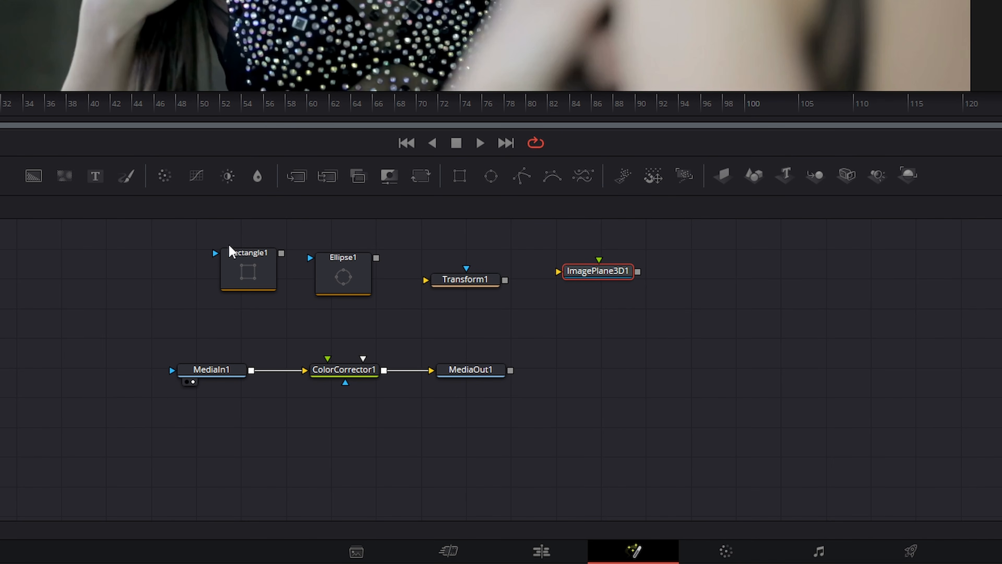
# - Delete the four unconnected test nodes and switch from Force Mask Tile Pictures to Force All Tile Pictures
pyautogui.moveTo(147, 243); pyautogui.dragTo(724, 324)
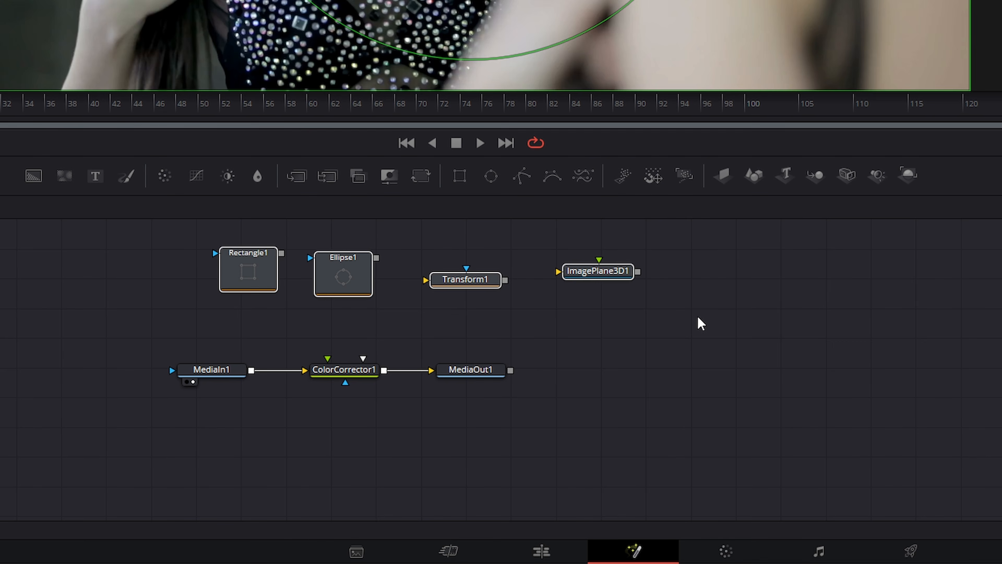
pyautogui.press('Delete')
pyautogui.rightClick(274, 235)
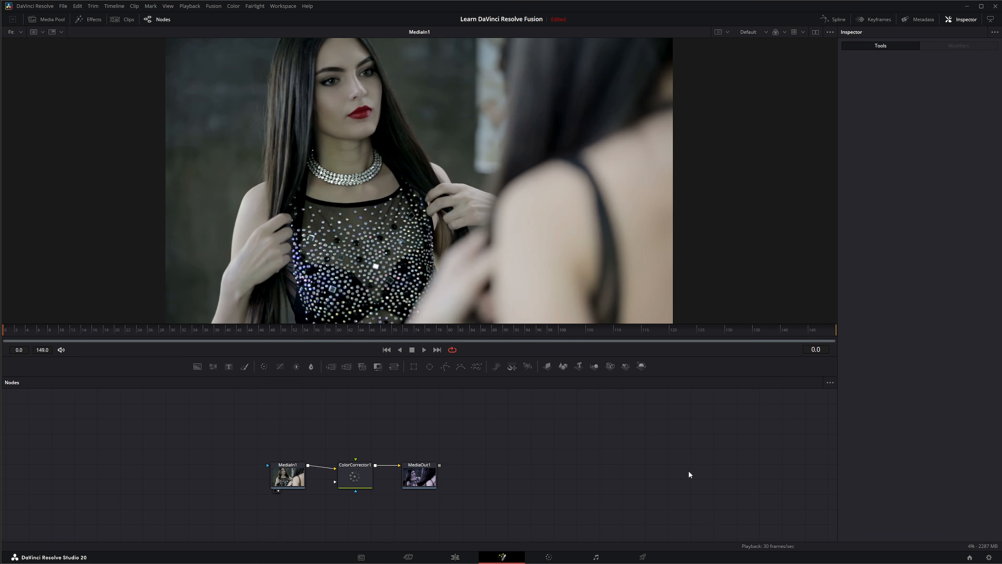
# - Turn off Force All Tile Pictures for the node graph
pyautogui.rightClick(319, 398)
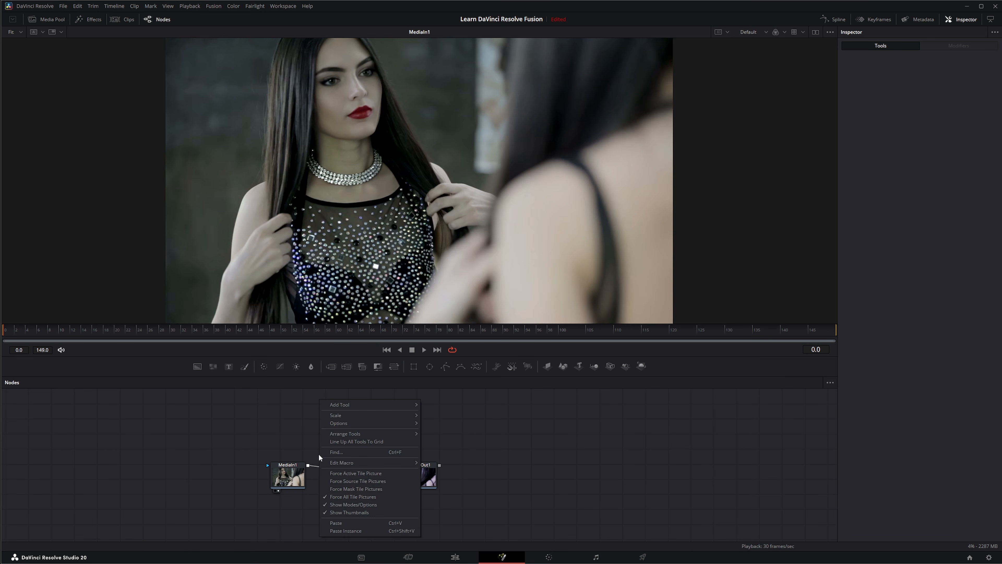
pyautogui.click(337, 493)
pyautogui.rightClick(319, 399)
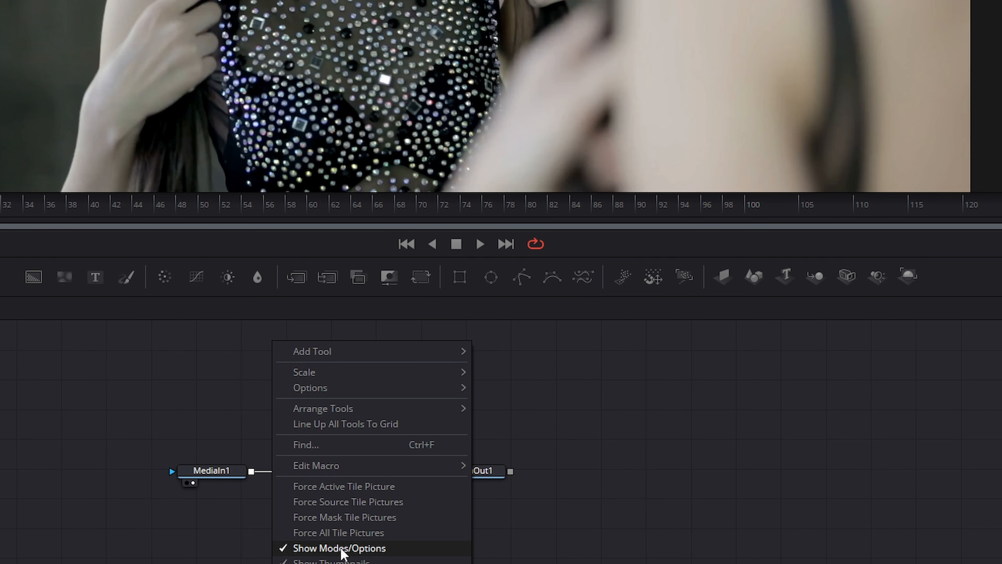
pyautogui.click(649, 542)
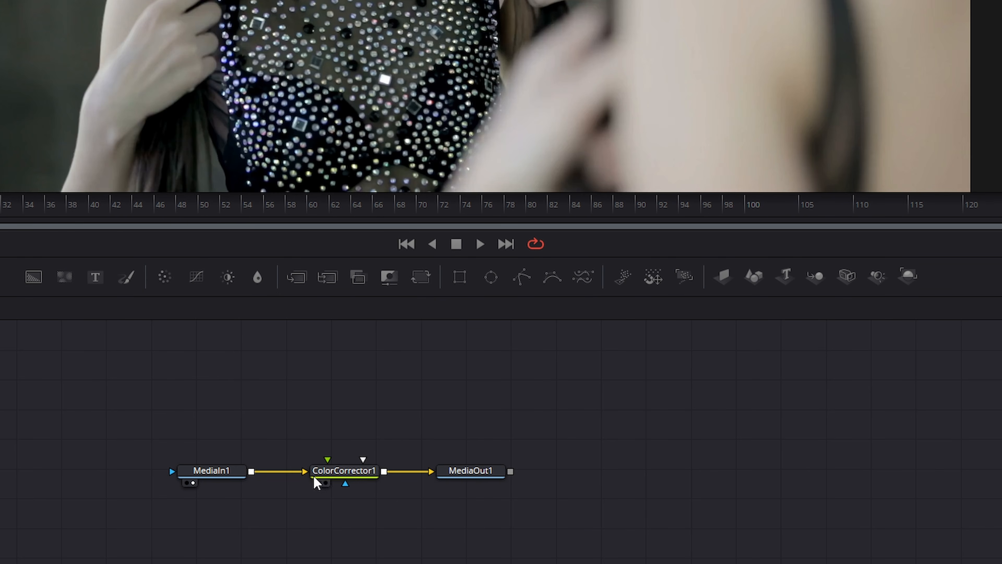
# - Move MediaOut1 slightly farther from ColorCorrector1 and enable Cache to Disk on ColorCorrector1 with the default path
pyautogui.moveTo(473, 476); pyautogui.dragTo(496, 476)
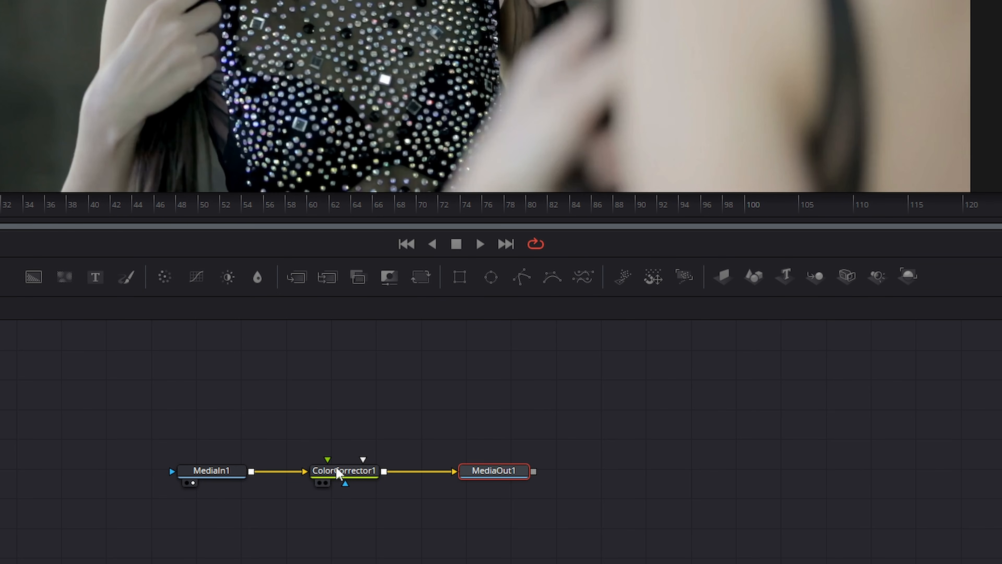
pyautogui.click(351, 476)
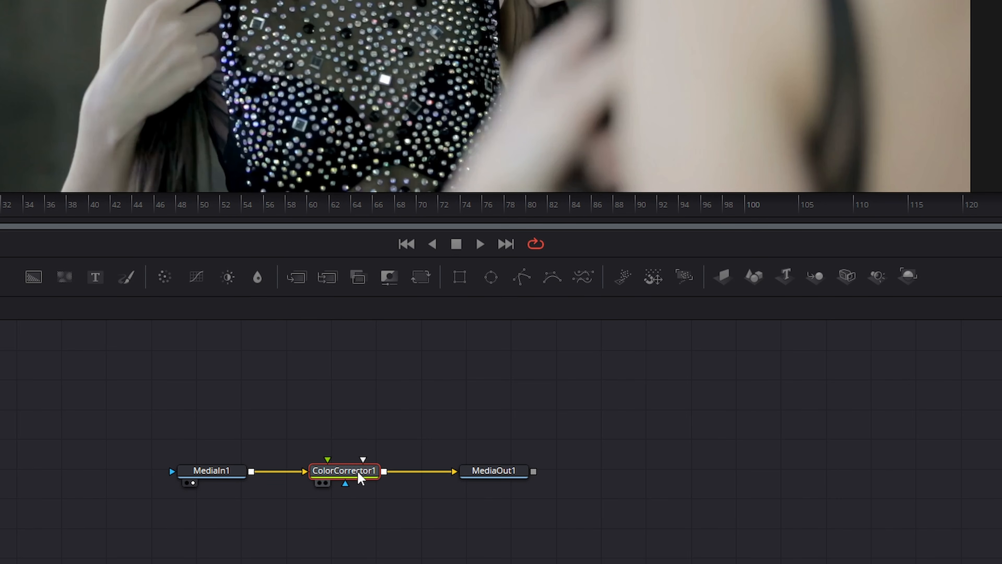
pyautogui.rightClick(351, 481)
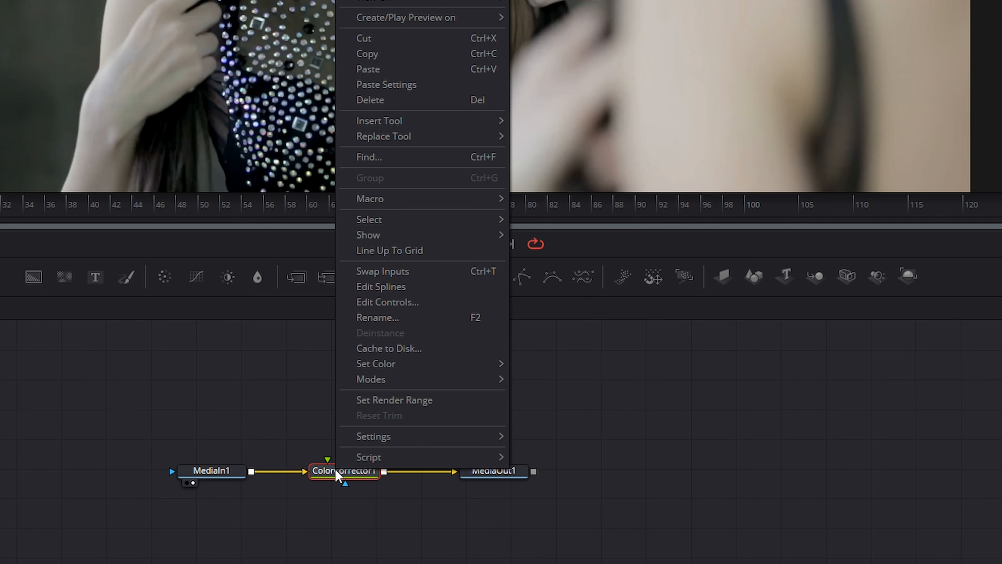
pyautogui.click(388, 348)
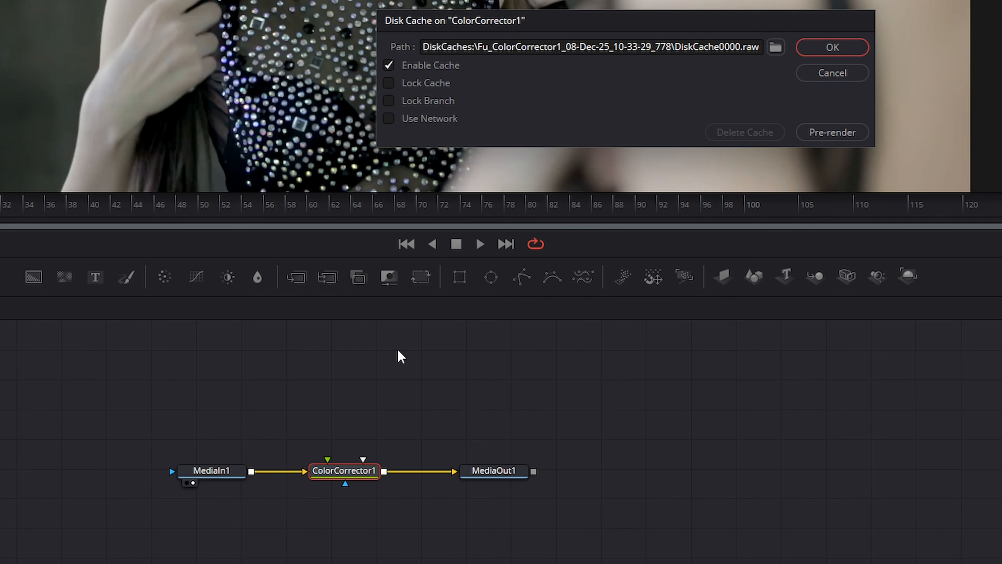
pyautogui.click(844, 49)
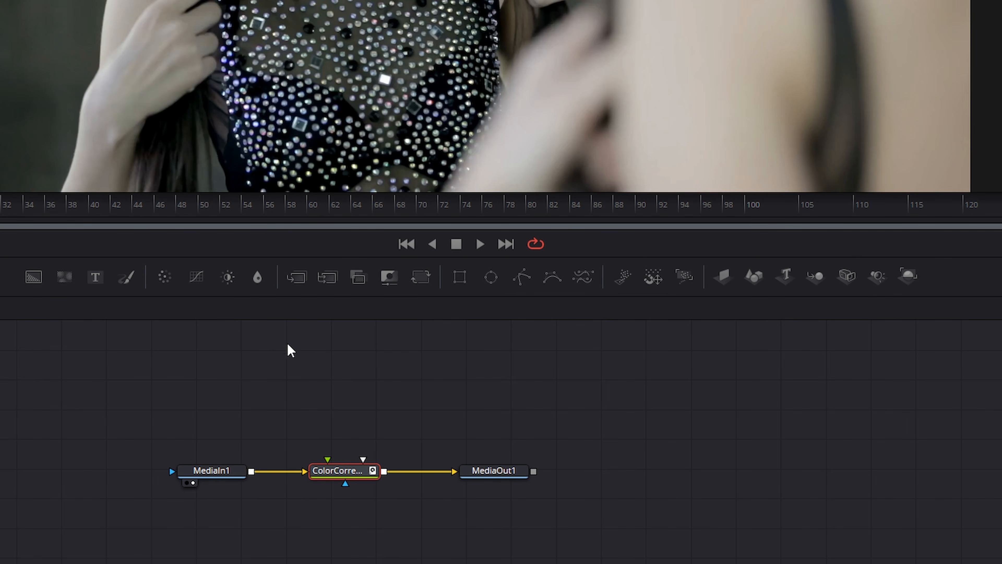
# - Turn Show Modes/Options off and back on for the node graph to compare the ColorCorrector1 cache indicator
pyautogui.rightClick(275, 342)
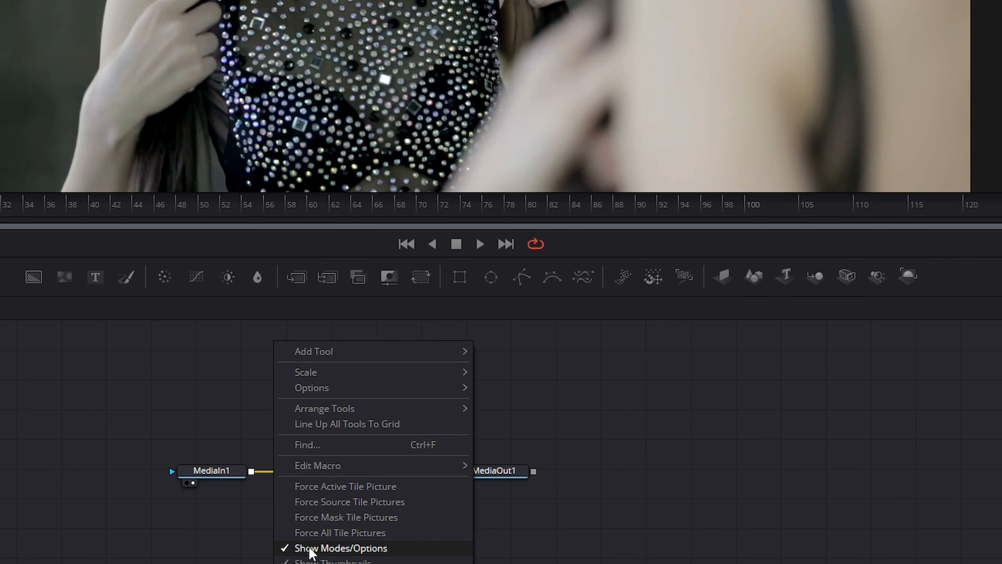
pyautogui.click(367, 550)
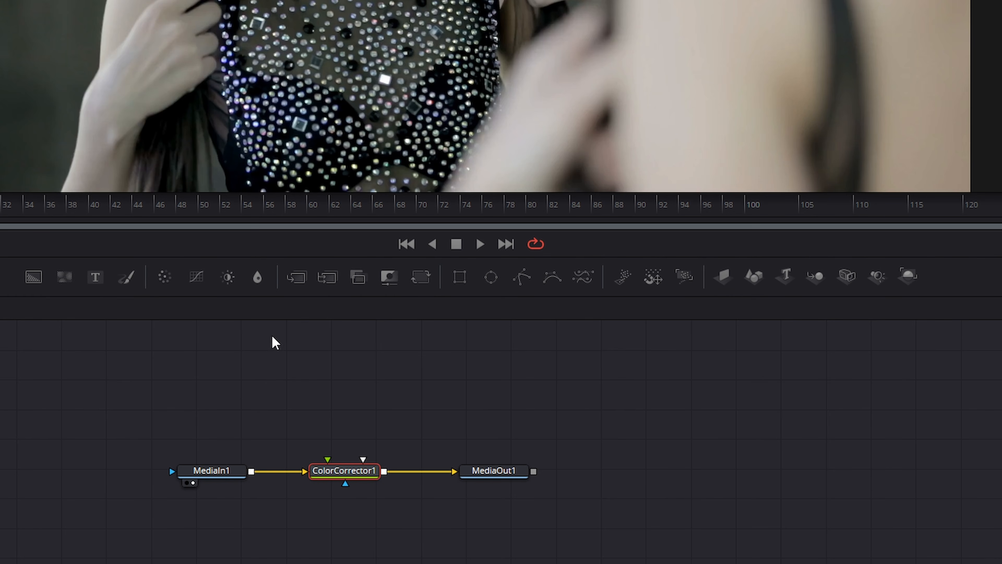
pyautogui.rightClick(280, 336)
pyautogui.click(330, 543)
# - Delete the disk cache files of ColorCorrector1
pyautogui.rightClick(367, 476)
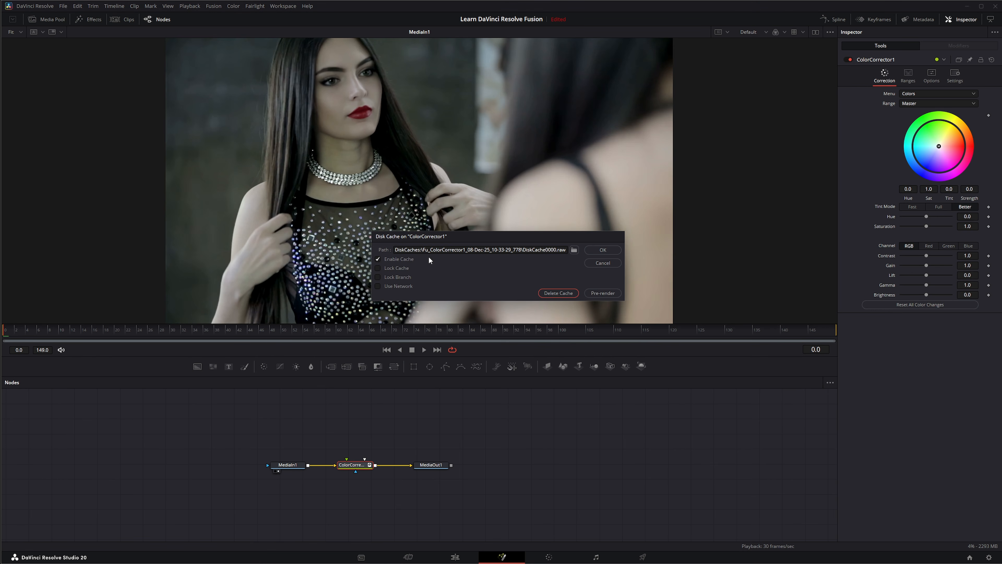
pyautogui.click(564, 292)
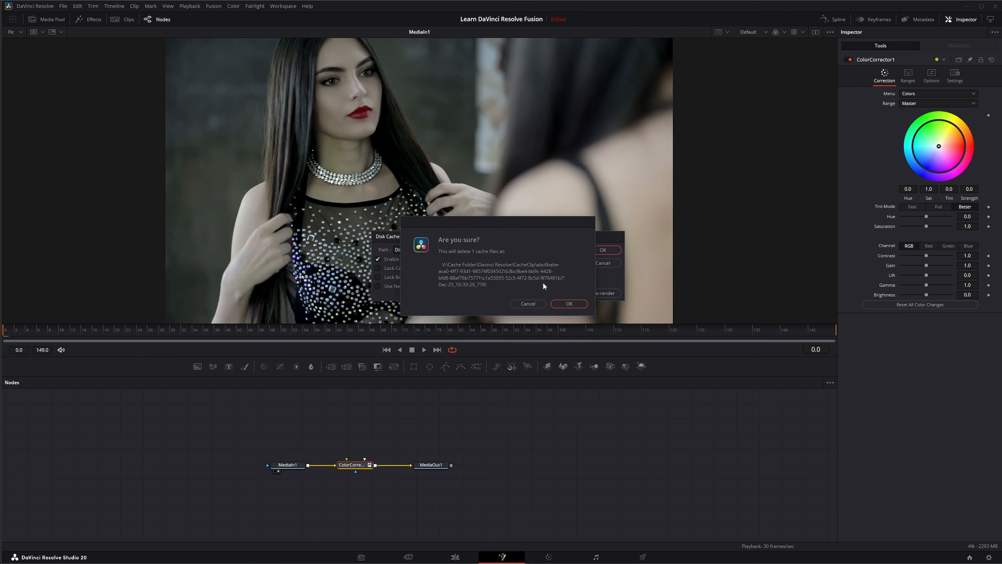
pyautogui.click(569, 303)
pyautogui.click(602, 250)
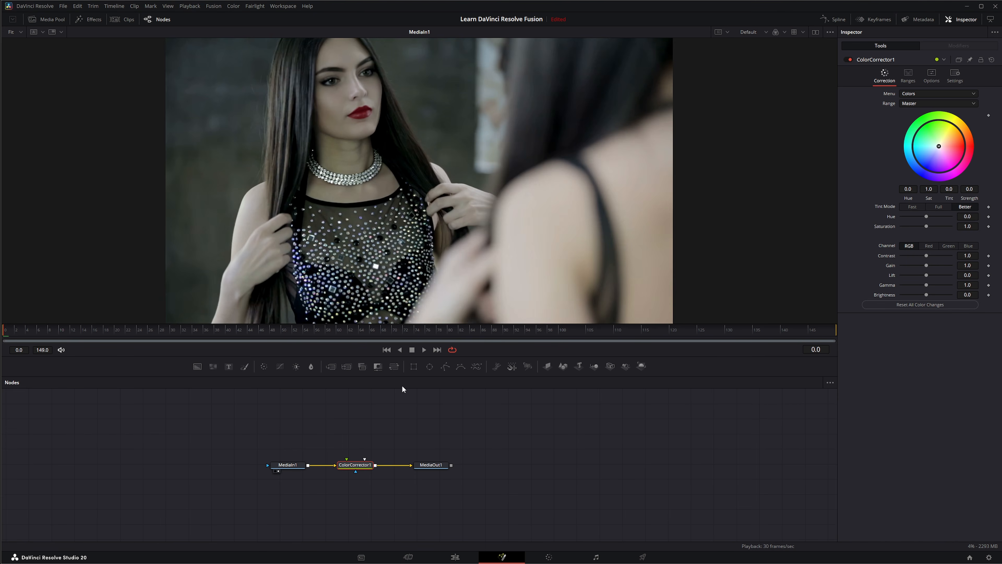
# - Turn off Show Thumbnails and turn on Force Source Tile Pictures with MediaIn1 selected
pyautogui.rightClick(318, 398)
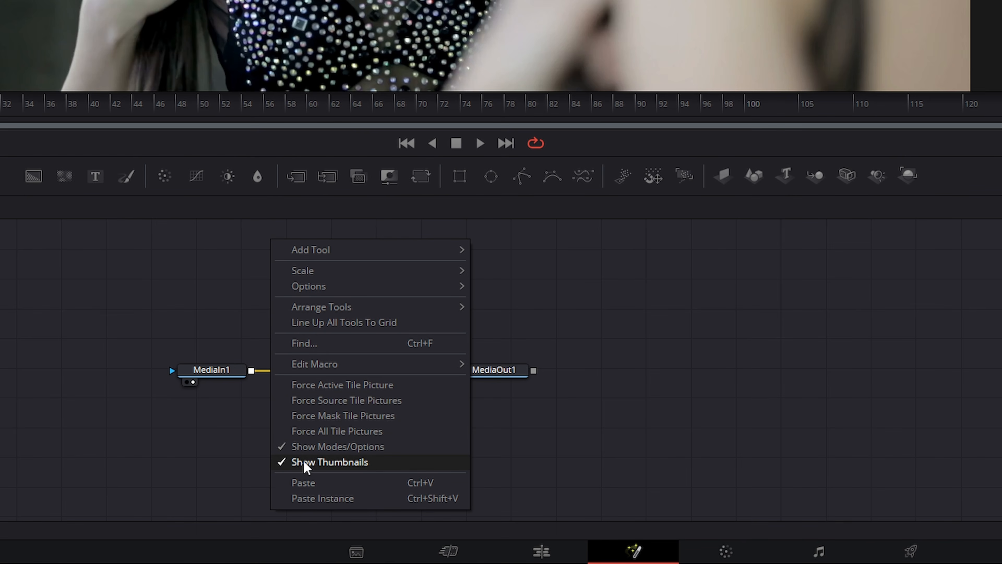
pyautogui.click(307, 467)
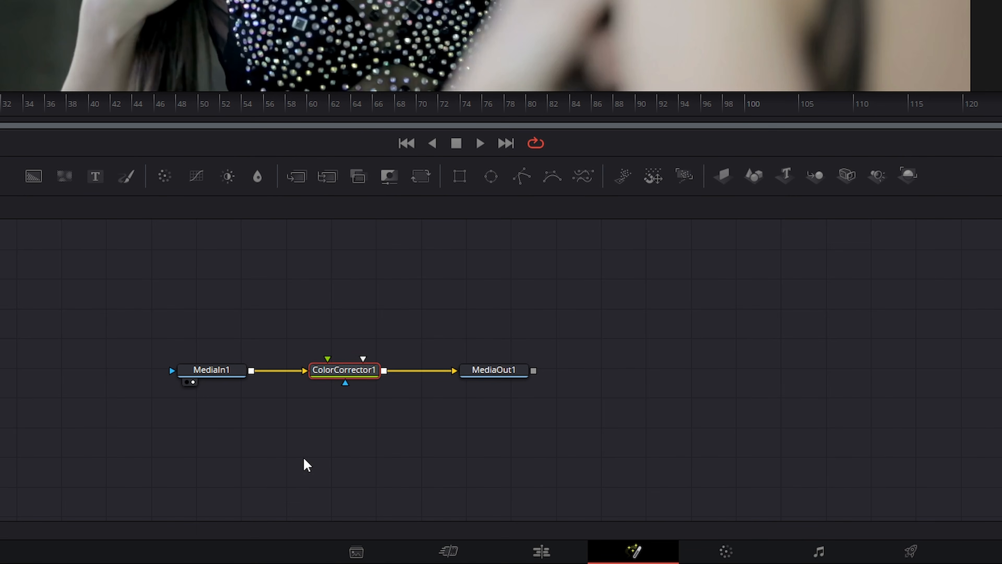
pyautogui.click(208, 375)
pyautogui.rightClick(220, 255)
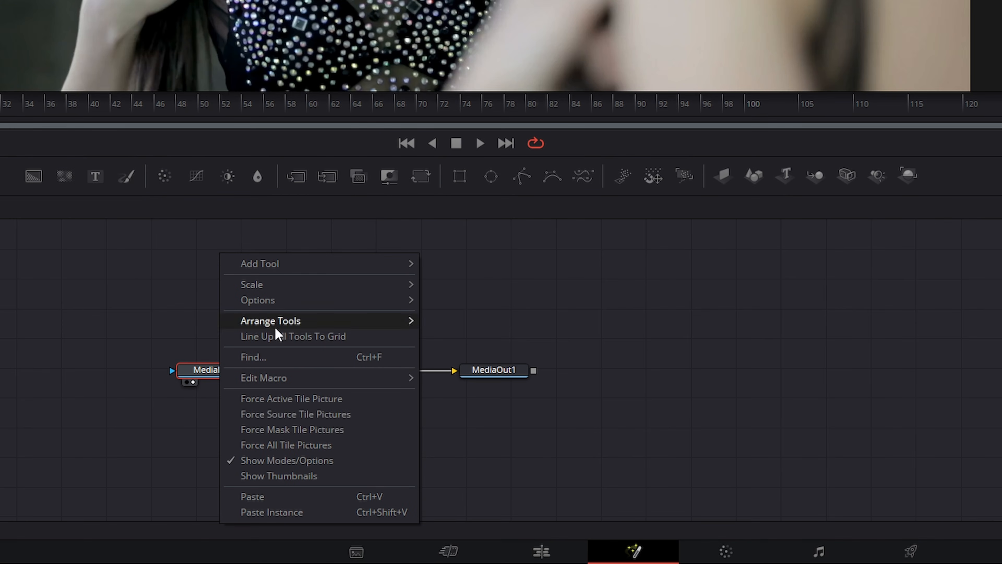
pyautogui.click(333, 415)
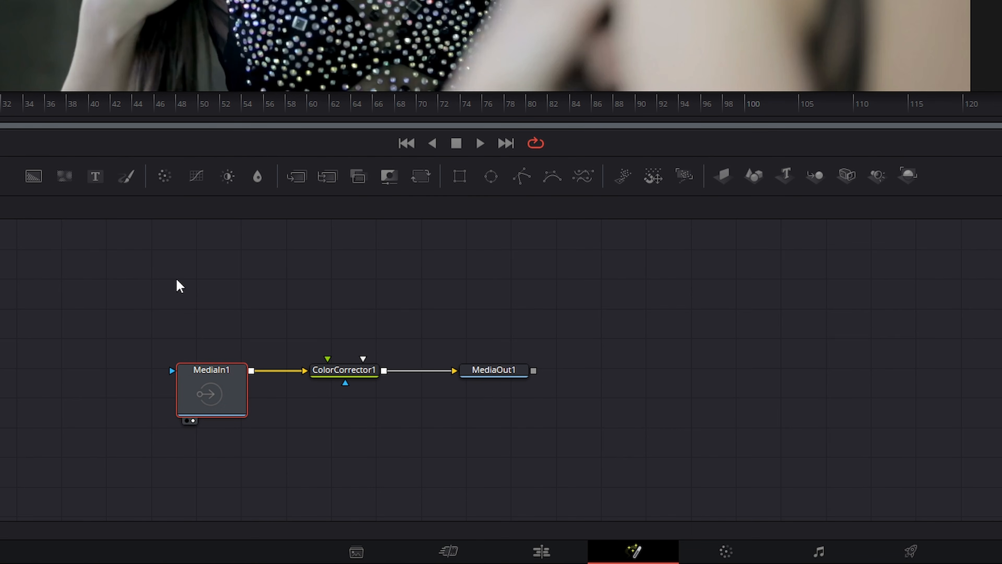
# - Turn Show Thumbnails back on so the MediaIn1 tile displays its image
pyautogui.rightClick(269, 242)
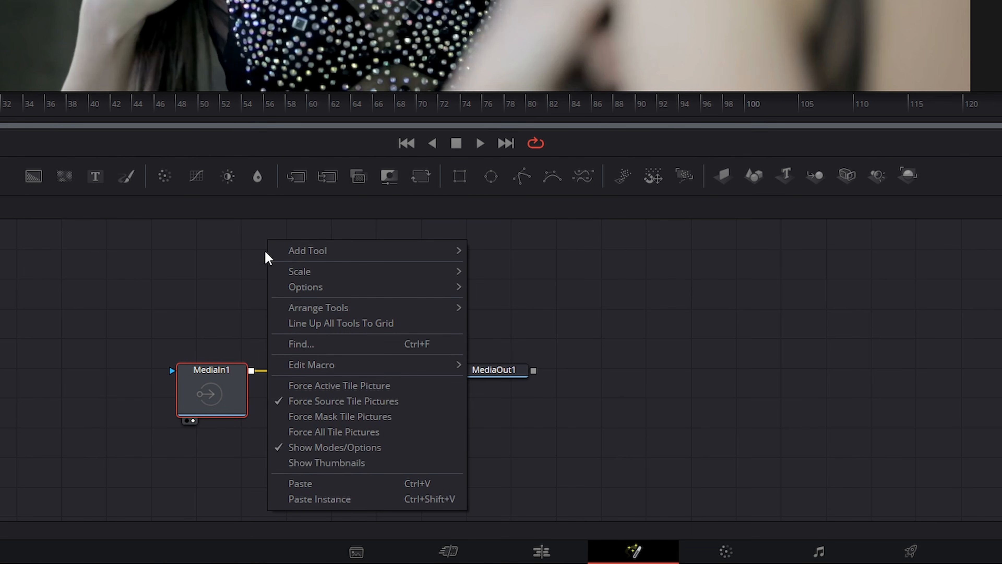
pyautogui.click(322, 463)
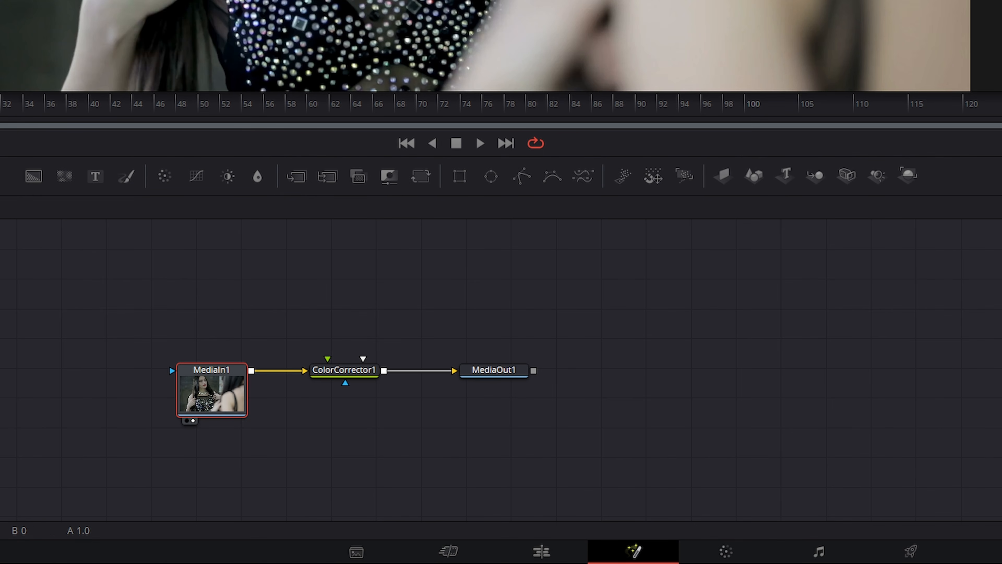
pyautogui.rightClick(275, 251)
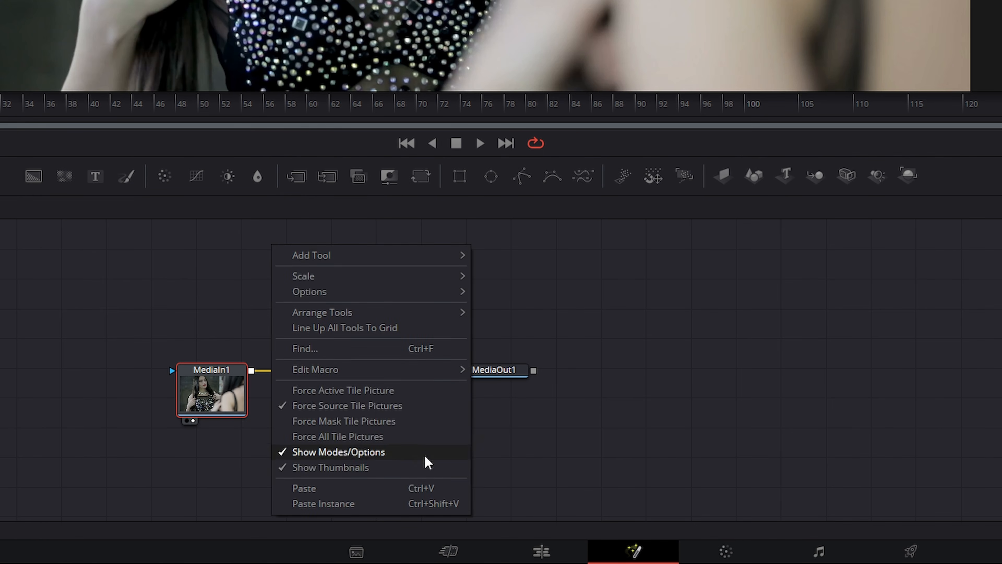
pyautogui.click(342, 490)
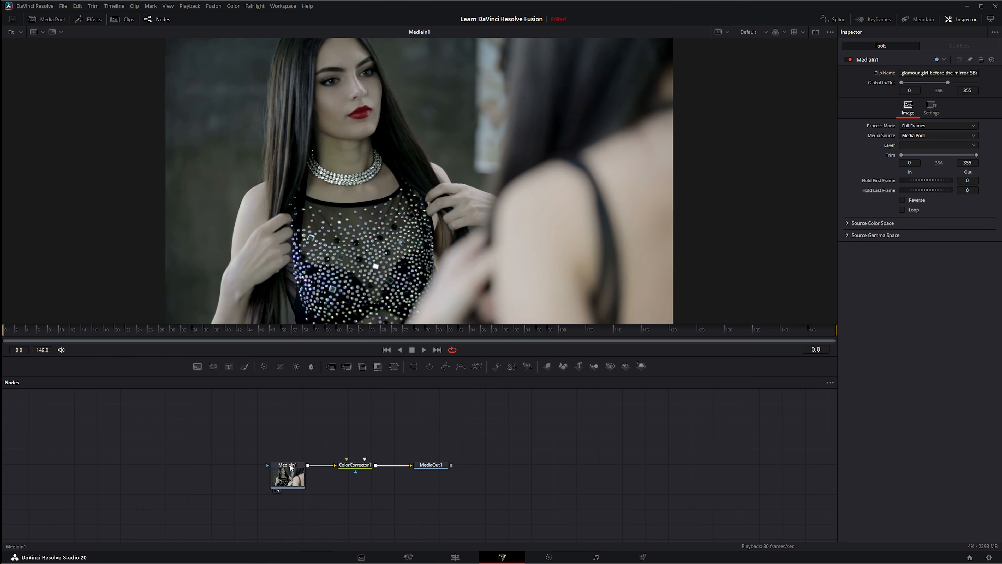
# - Examine the node commands available for MediaIn1 and ColorCorrector1, including the View On options for MediaIn1
pyautogui.click(286, 467)
pyautogui.rightClick(285, 467)
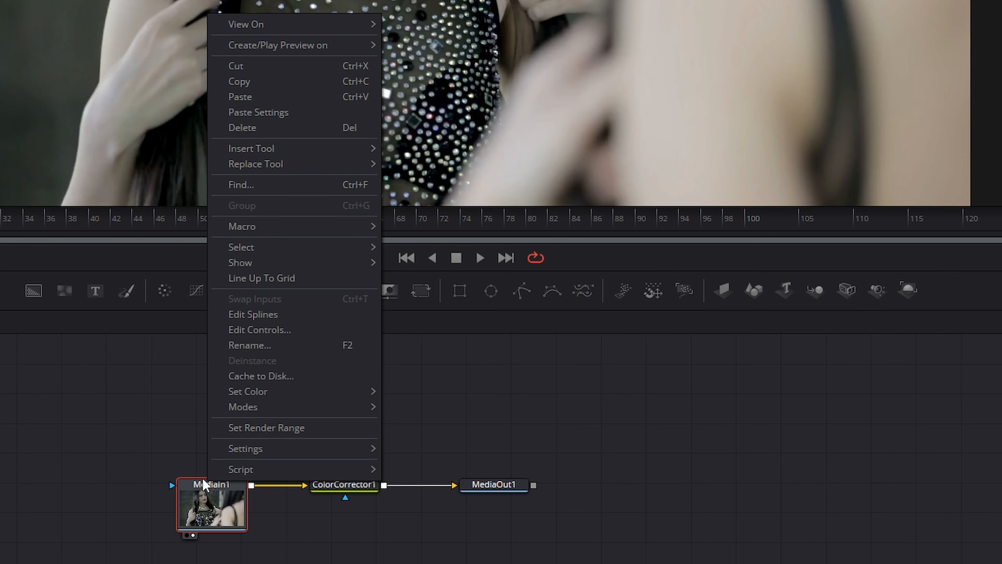
pyautogui.click(358, 488)
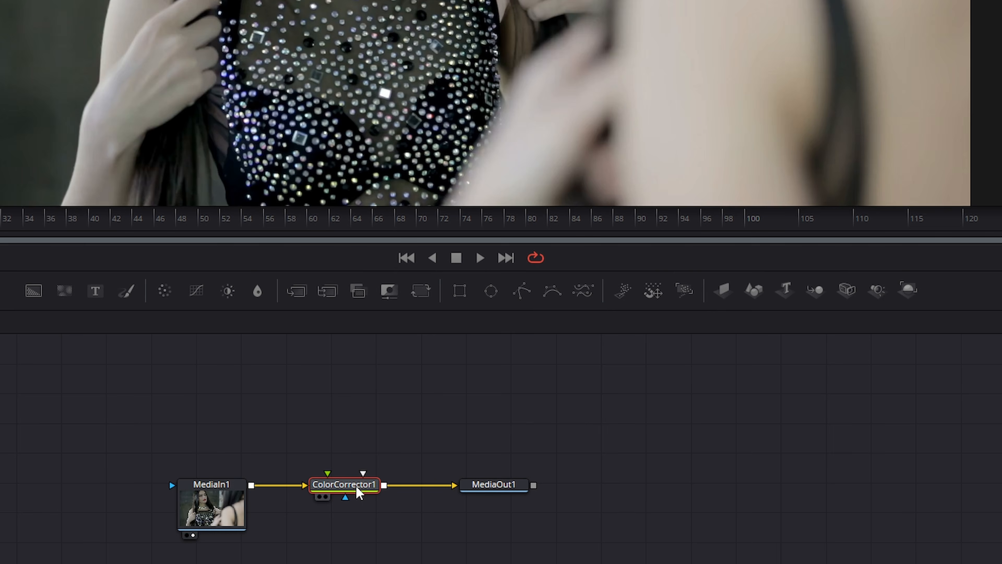
pyautogui.rightClick(358, 488)
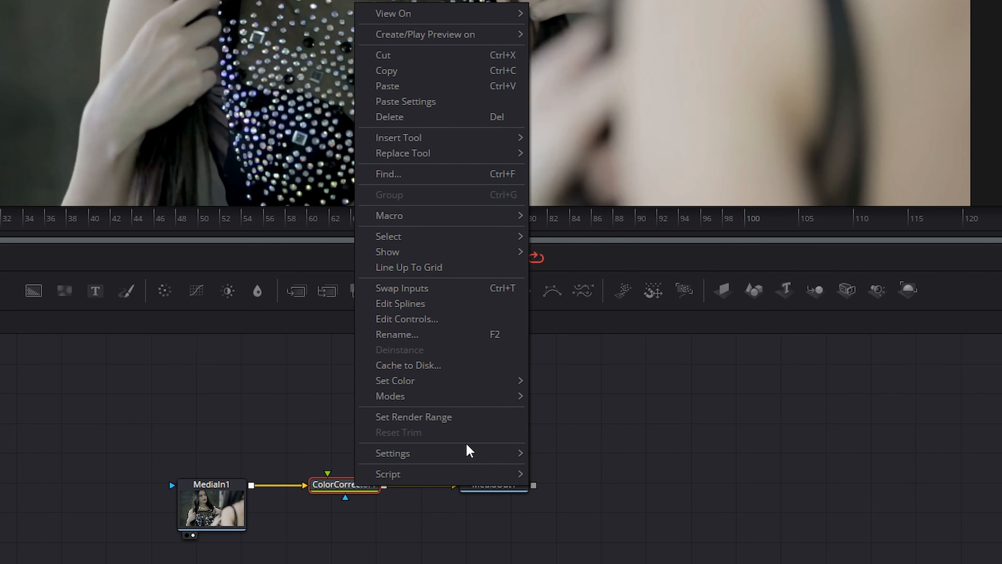
pyautogui.click(216, 491)
pyautogui.click(194, 485)
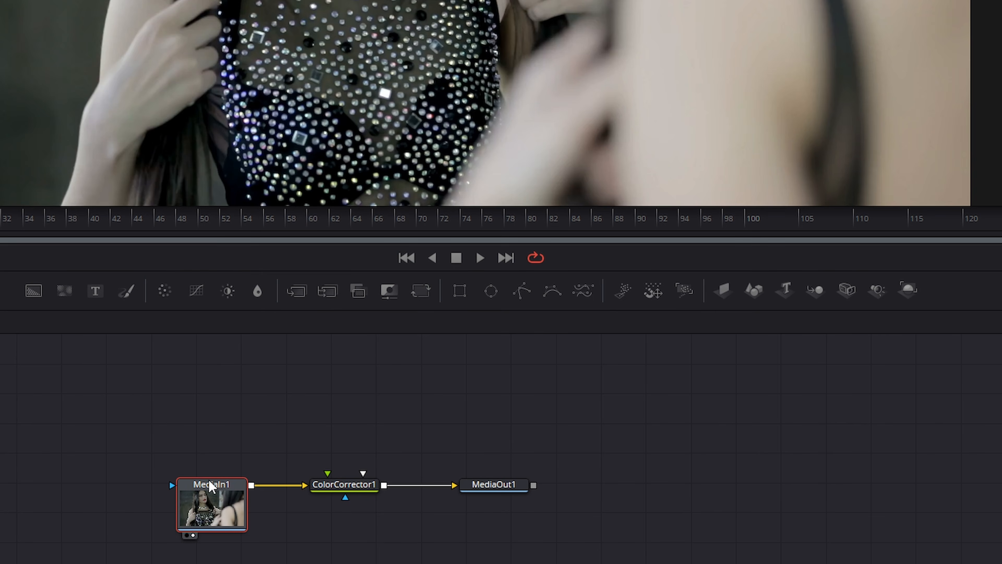
pyautogui.rightClick(196, 482)
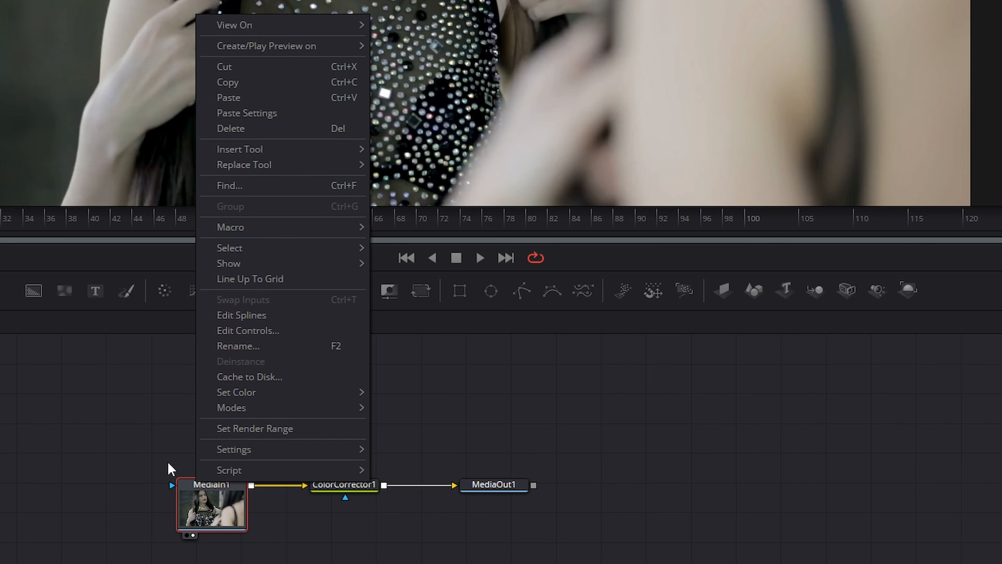
pyautogui.moveTo(210, 457)
pyautogui.moveTo(236, 26)
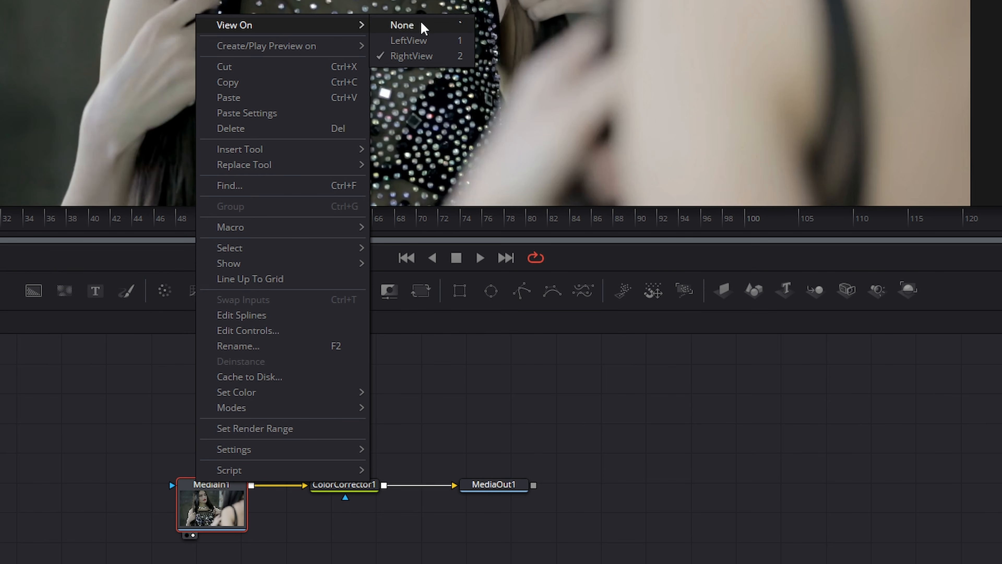
pyautogui.click(747, 425)
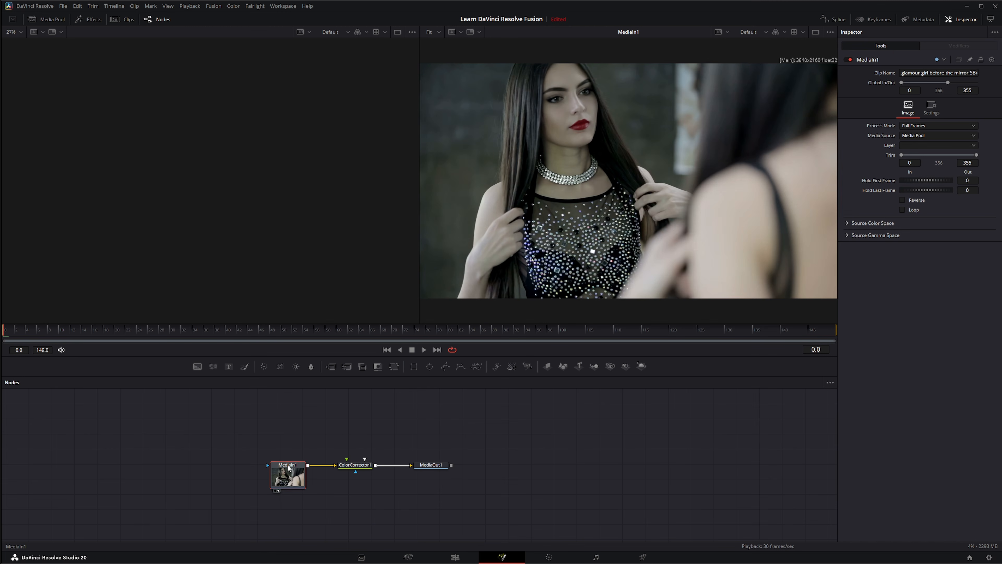
# - Use the dual-viewer layout and display MediaIn1 on LeftView
pyautogui.rightClick(288, 467)
pyautogui.moveTo(316, 235)
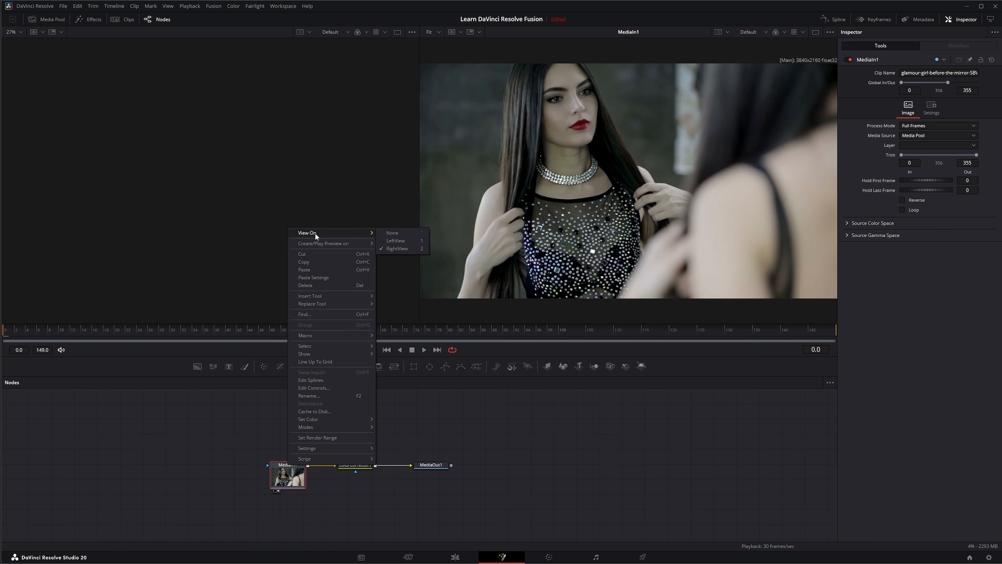
pyautogui.click(394, 240)
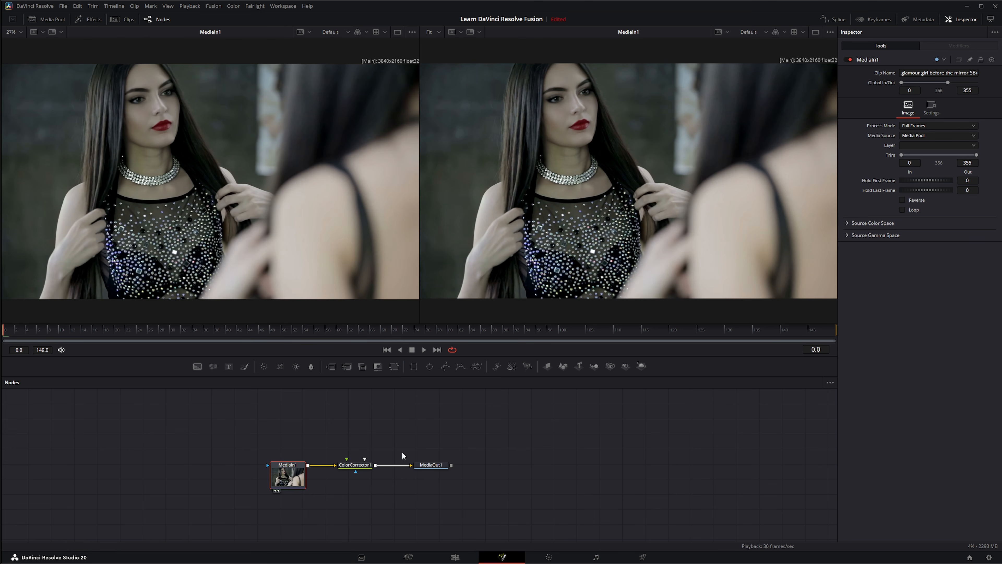
# - Tint the image magenta with ColorCorrector1's color wheel and display MediaOut1 on RightView
pyautogui.click(352, 466)
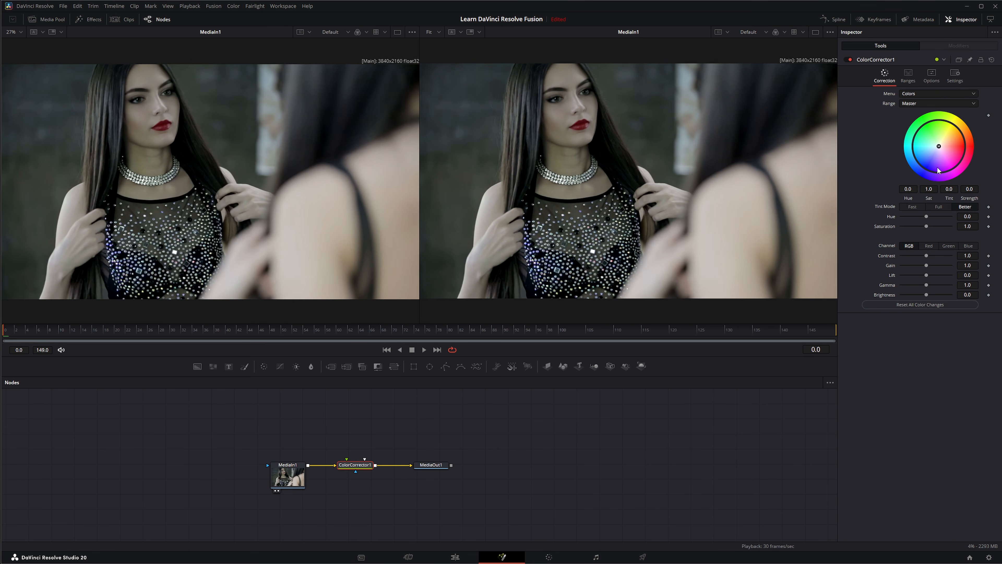
pyautogui.moveTo(939, 147); pyautogui.dragTo(950, 159)
pyautogui.rightClick(440, 466)
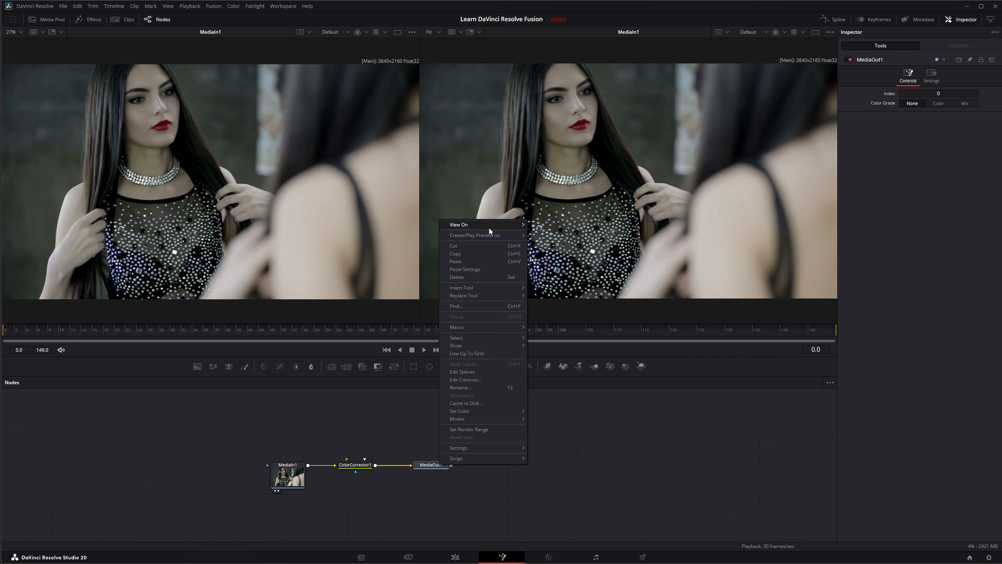
pyautogui.moveTo(484, 226)
pyautogui.click(550, 241)
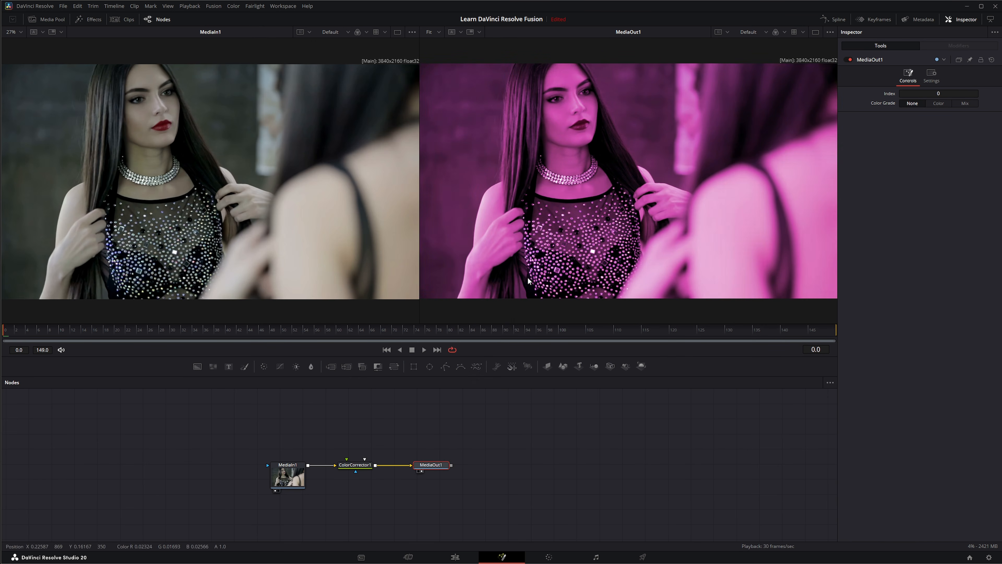
# - Create a preview of MediaIn1 on LeftView
pyautogui.rightClick(283, 466)
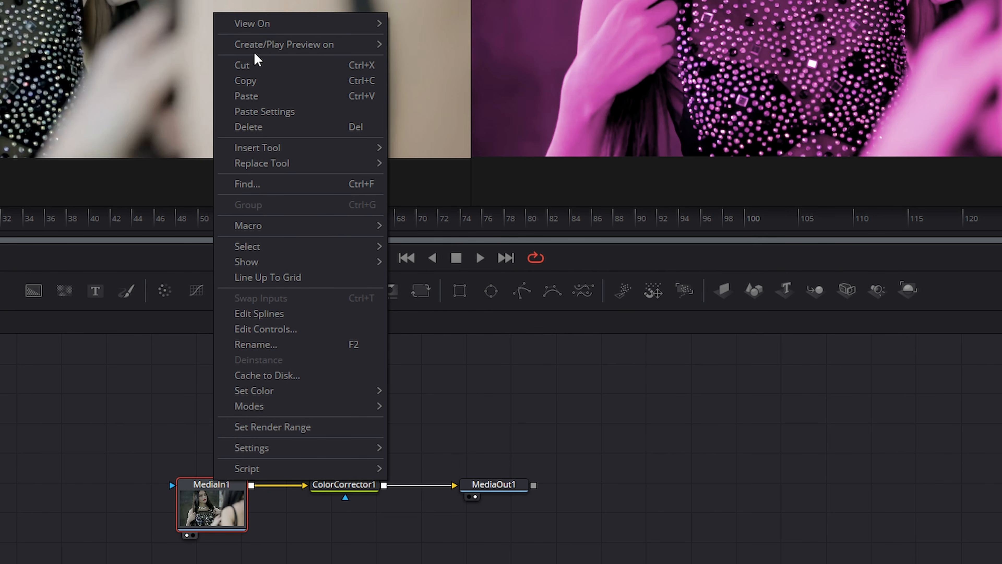
pyautogui.moveTo(255, 50)
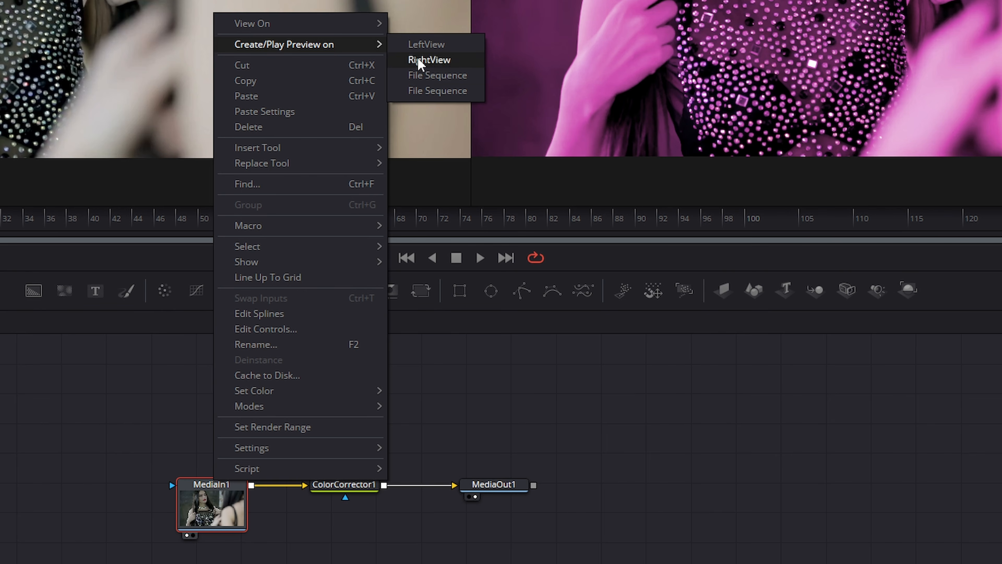
pyautogui.click(425, 44)
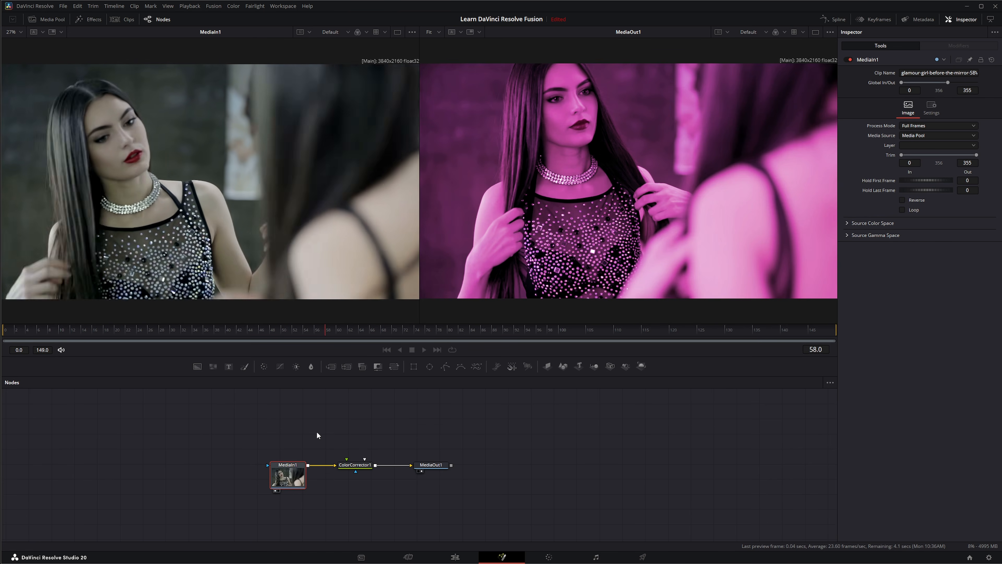
# - Play and stop the composition, then play the MediaIn1 preview separately in its own viewer
pyautogui.click(424, 350)
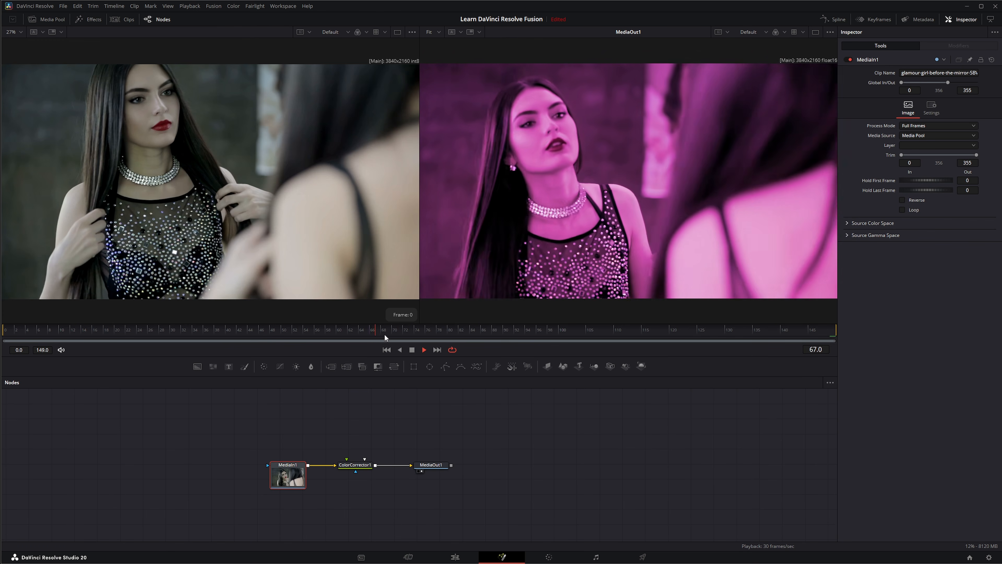
pyautogui.click(411, 350)
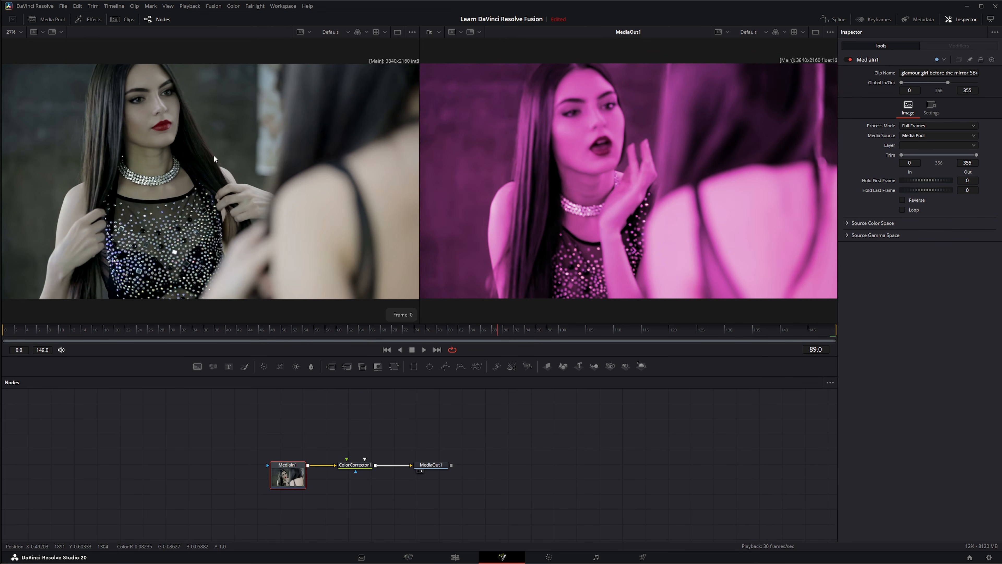
pyautogui.rightClick(126, 98)
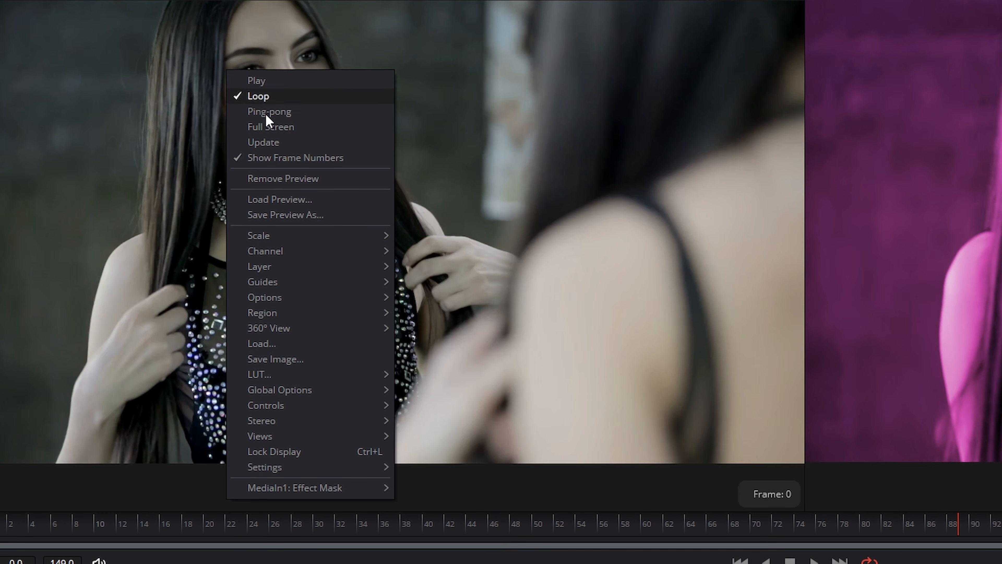
pyautogui.click(258, 81)
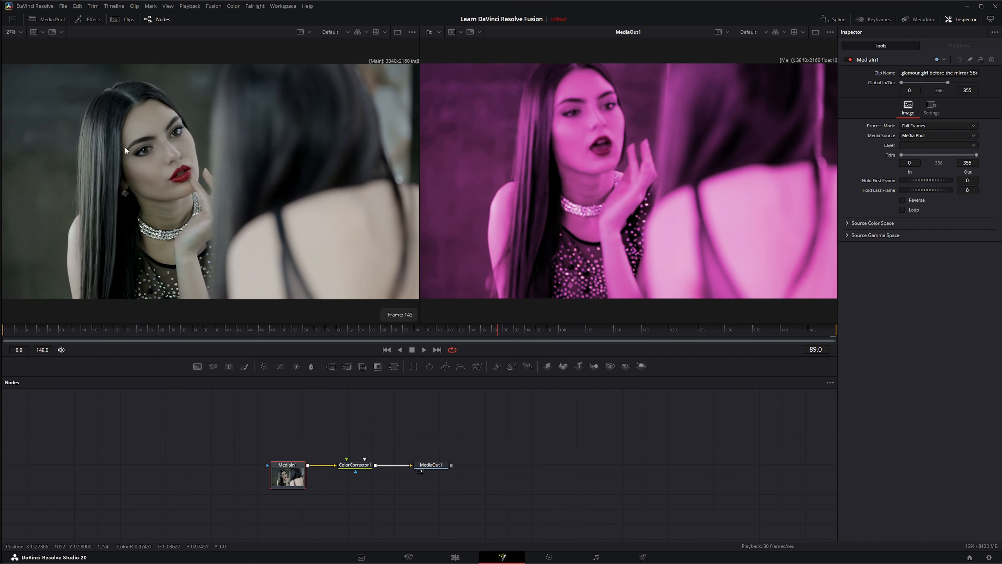
# - Switch the MediaIn1 preview to Ping-pong playback, then replace it with the live MediaIn1 node on LeftView
pyautogui.rightClick(148, 122)
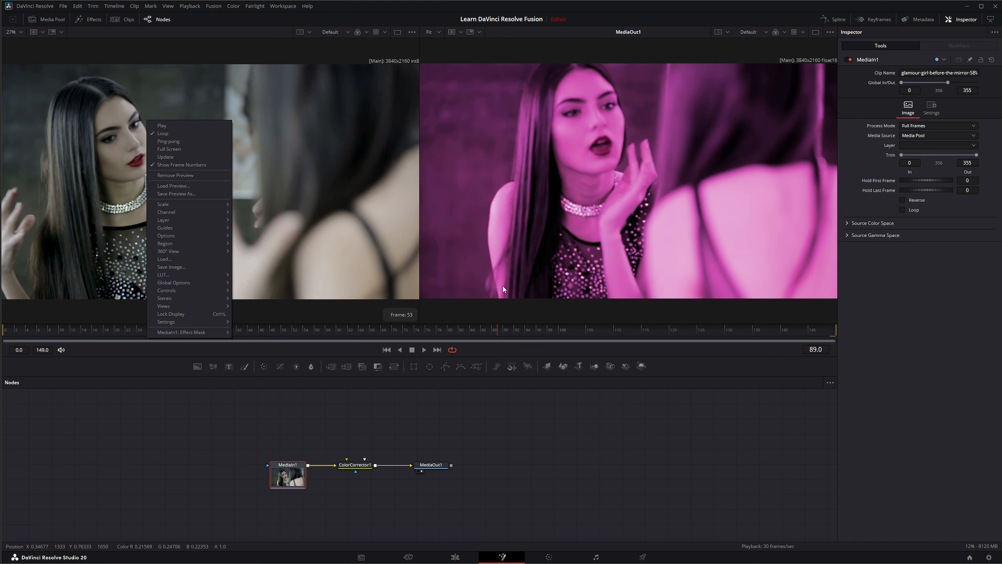
pyautogui.click(177, 141)
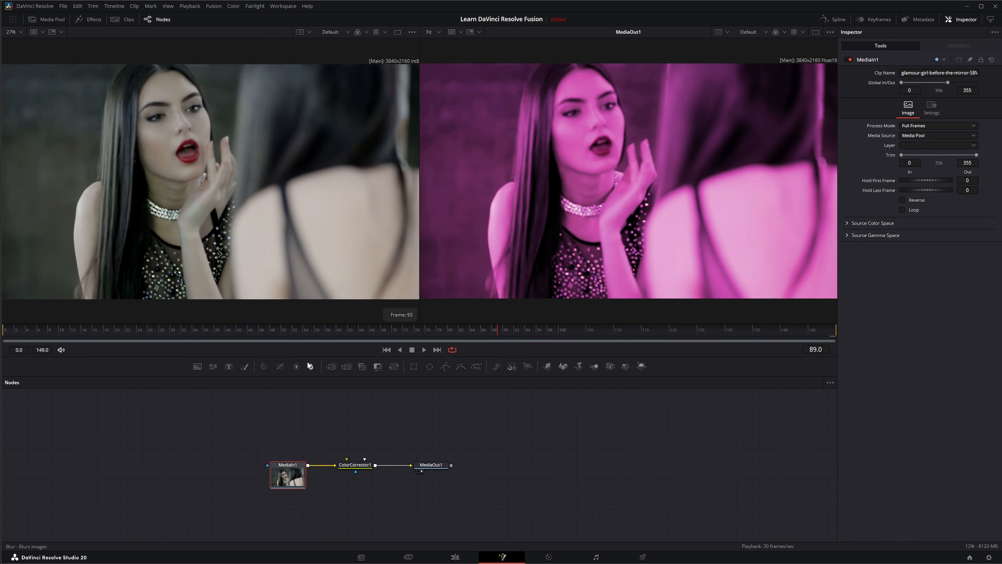
pyautogui.press('1')
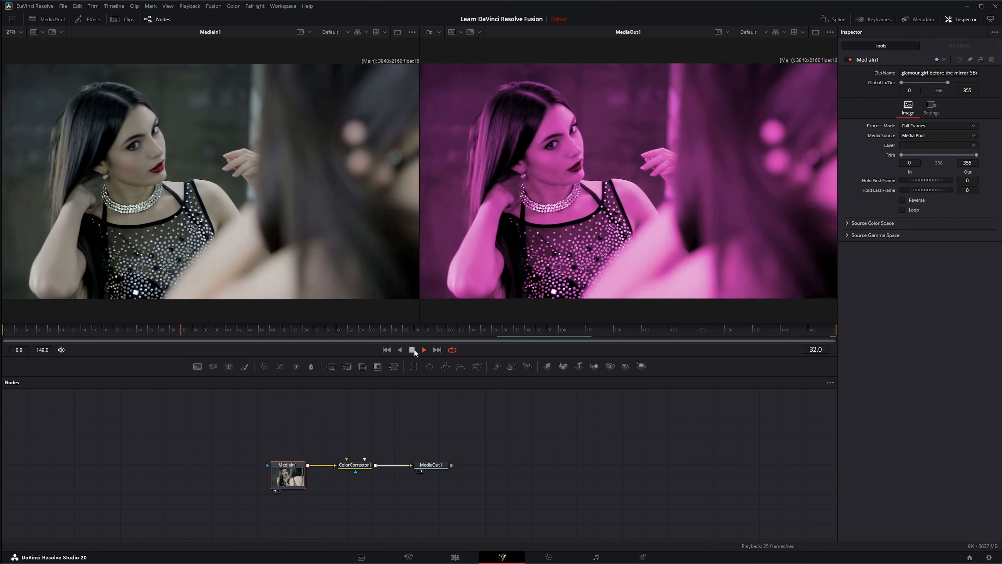
# - Stop the composition's playback and return the playhead to the first frame
pyautogui.click(411, 350)
pyautogui.click(386, 349)
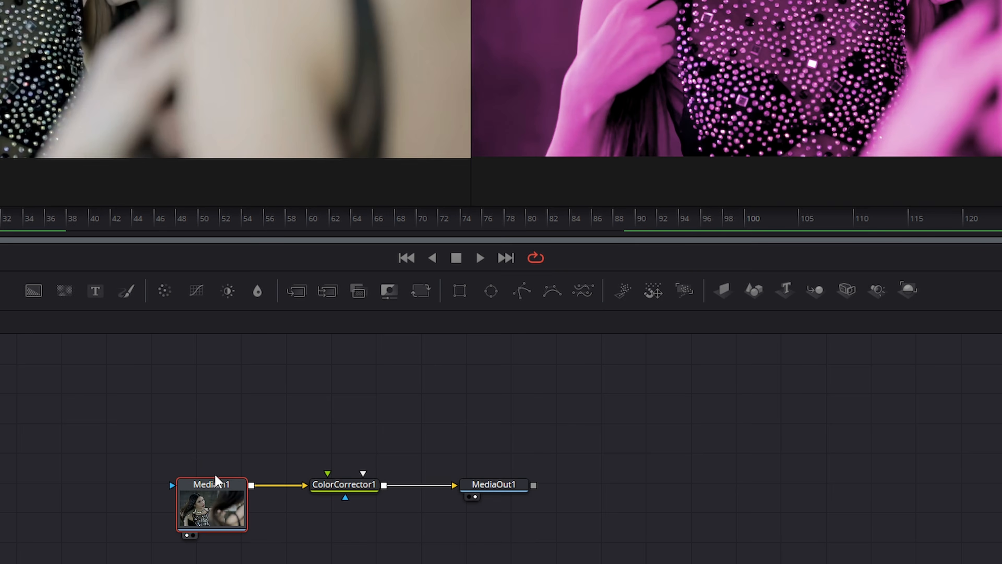
pyautogui.rightClick(289, 464)
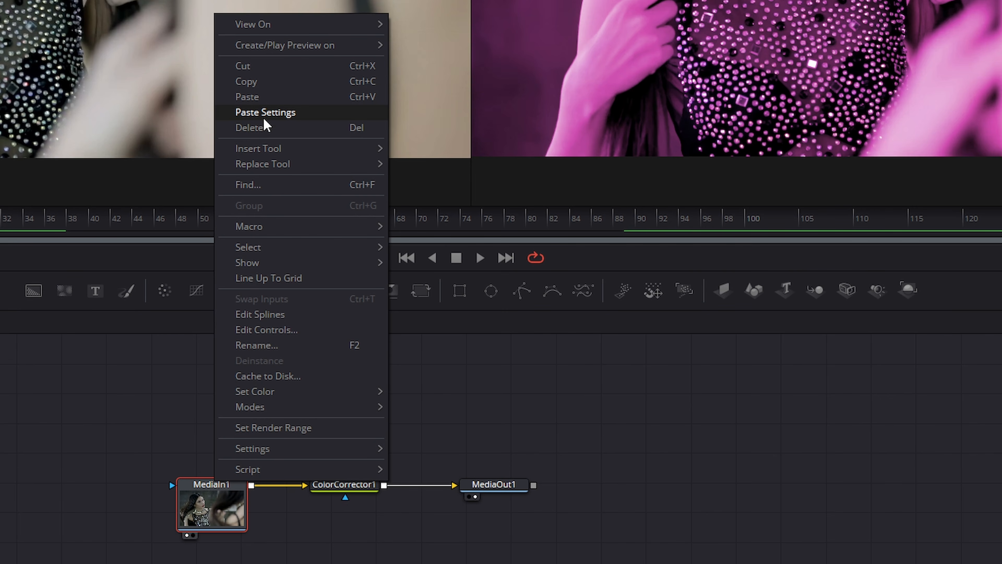
pyautogui.click(528, 404)
# - Set ColorCorrector1's saturation to 1.59 and contrast to 0.53, and copy the node
pyautogui.click(343, 484)
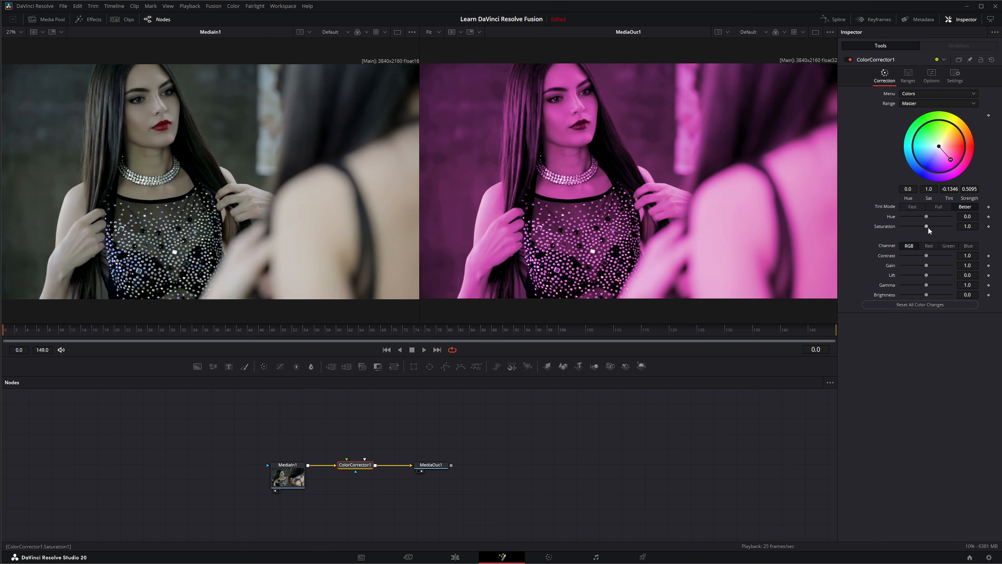
pyautogui.moveTo(928, 228); pyautogui.dragTo(913, 256)
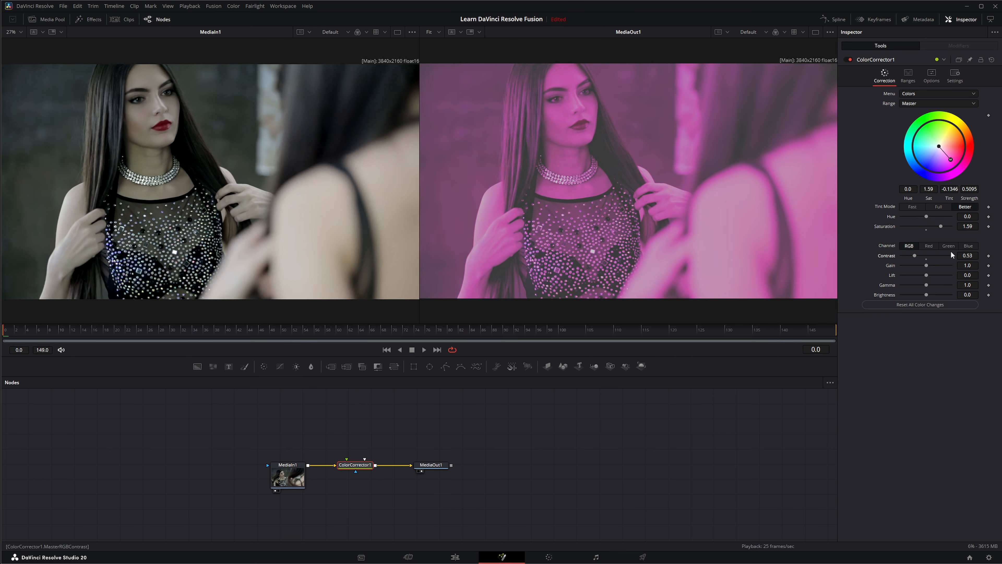
pyautogui.rightClick(357, 464)
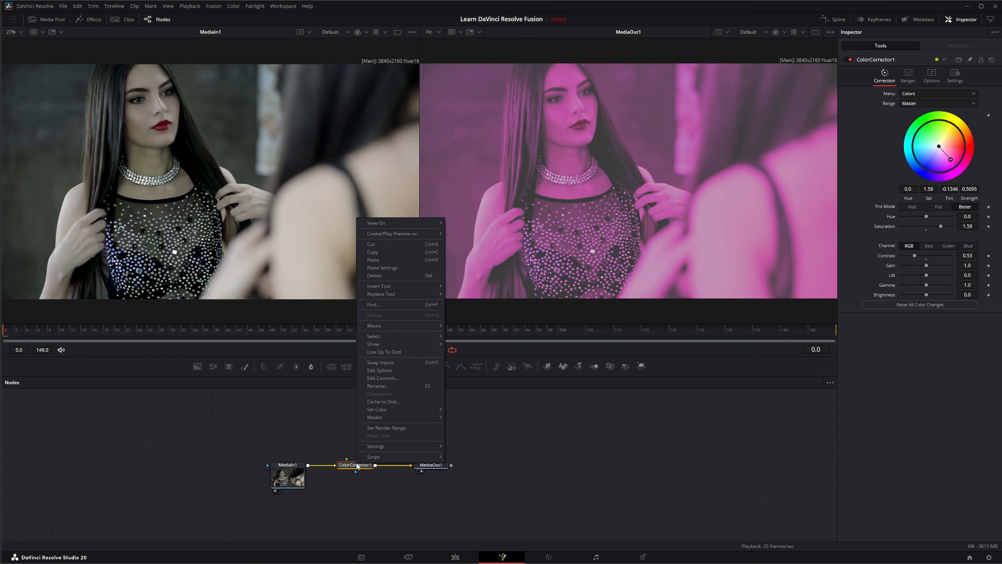
pyautogui.click(387, 252)
# - Add a second color corrector above ColorCorrector1 and paste only the copied node's settings onto it
pyautogui.click(350, 424)
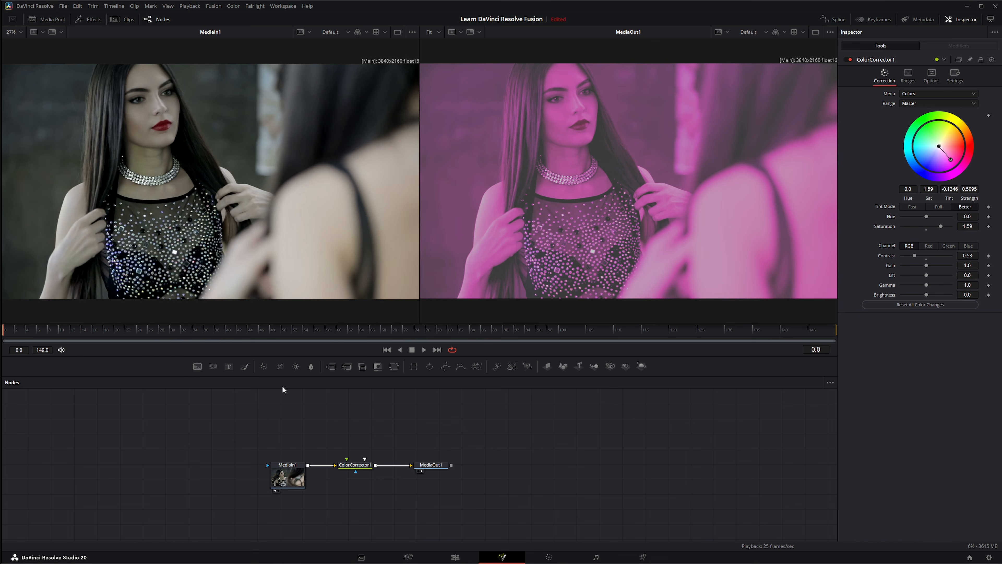
pyautogui.hotkey('ctrl', 'v')
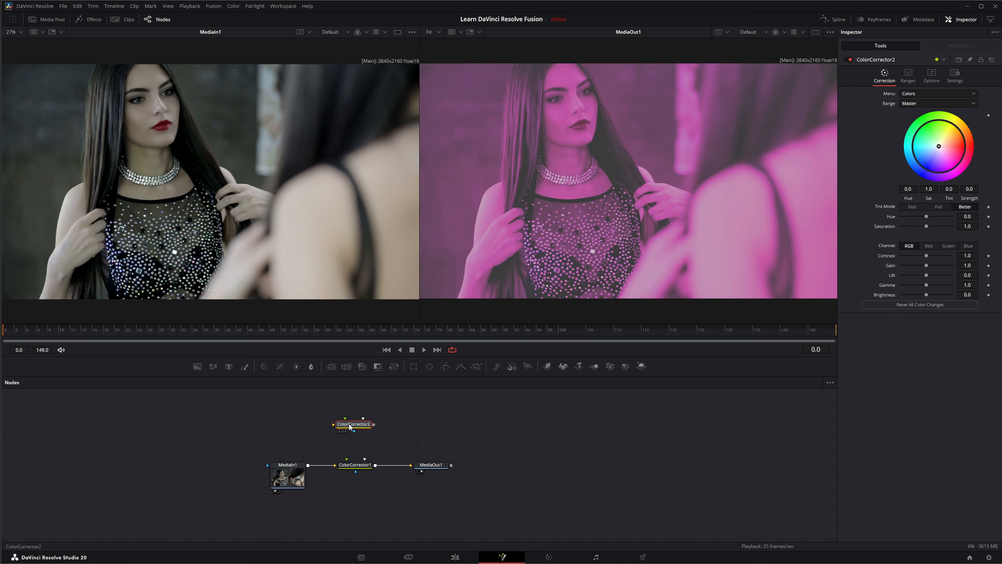
pyautogui.rightClick(353, 426)
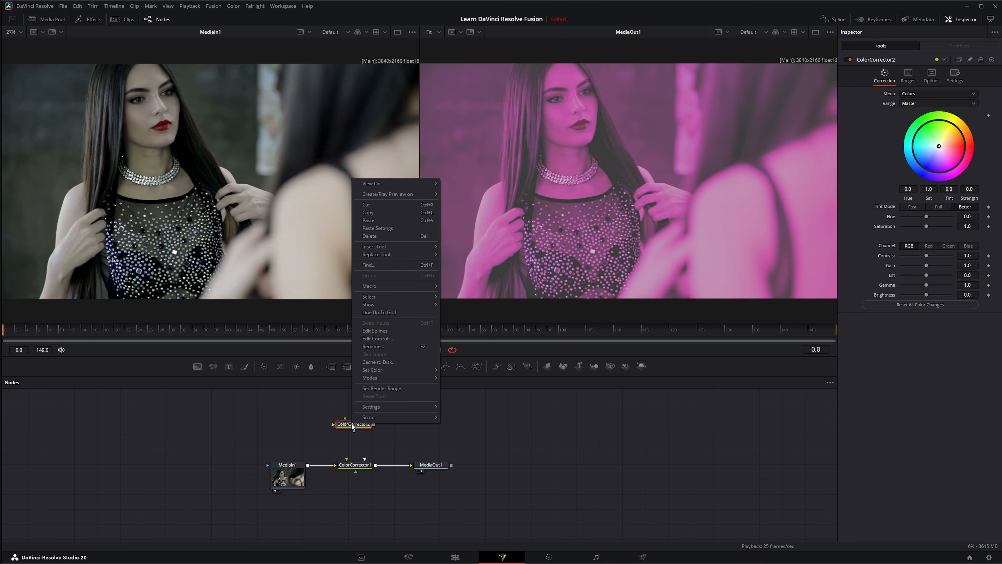
pyautogui.click(381, 228)
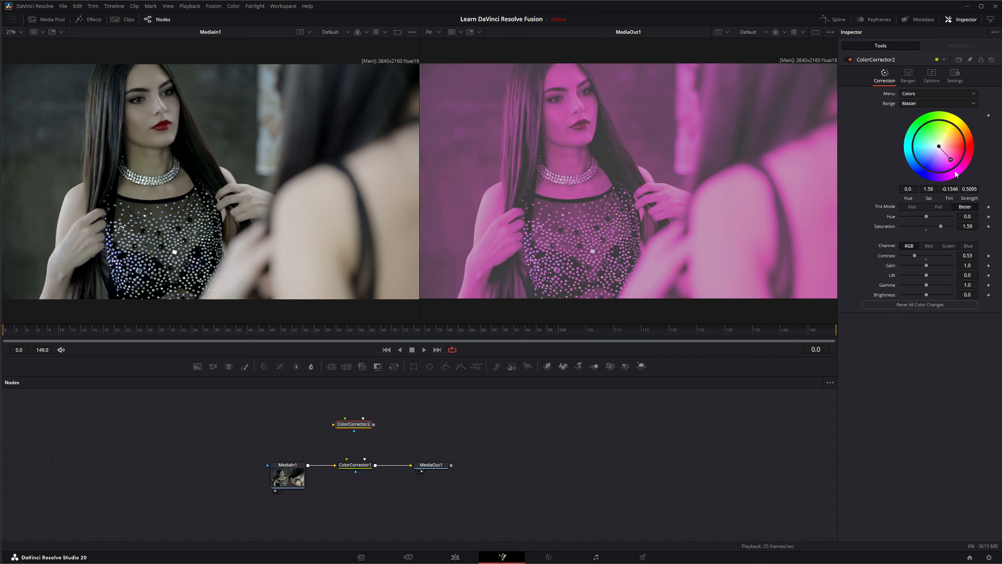
# - Delete the unconnected second color corrector node above the main chain
pyautogui.click(334, 464)
pyautogui.click(352, 425)
pyautogui.moveTo(315, 409); pyautogui.dragTo(425, 442)
pyautogui.press('Delete')
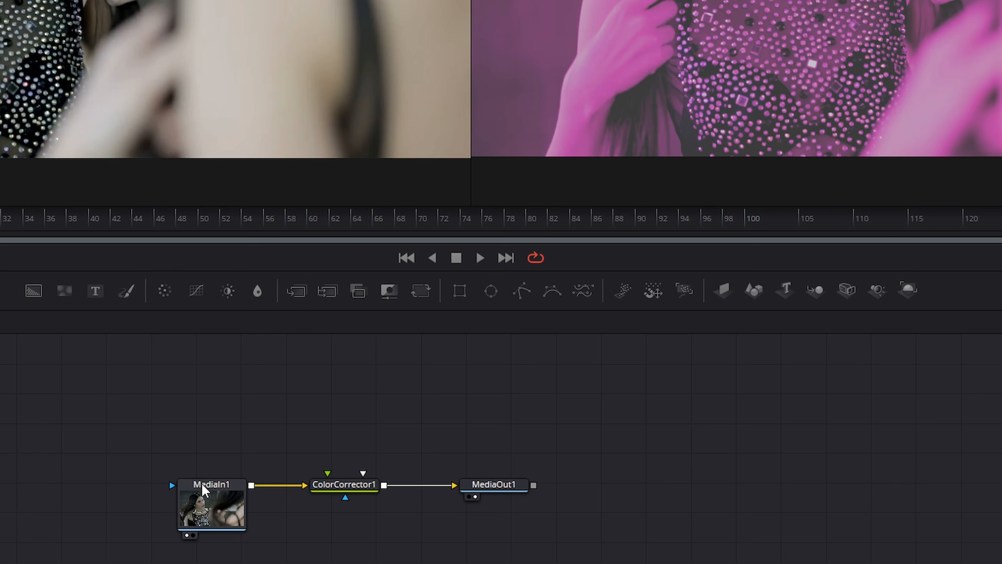
# - Look through MediaIn1's Macro and Select commands, and enable its Show Tile Picture option
pyautogui.click(282, 472)
pyautogui.rightClick(282, 472)
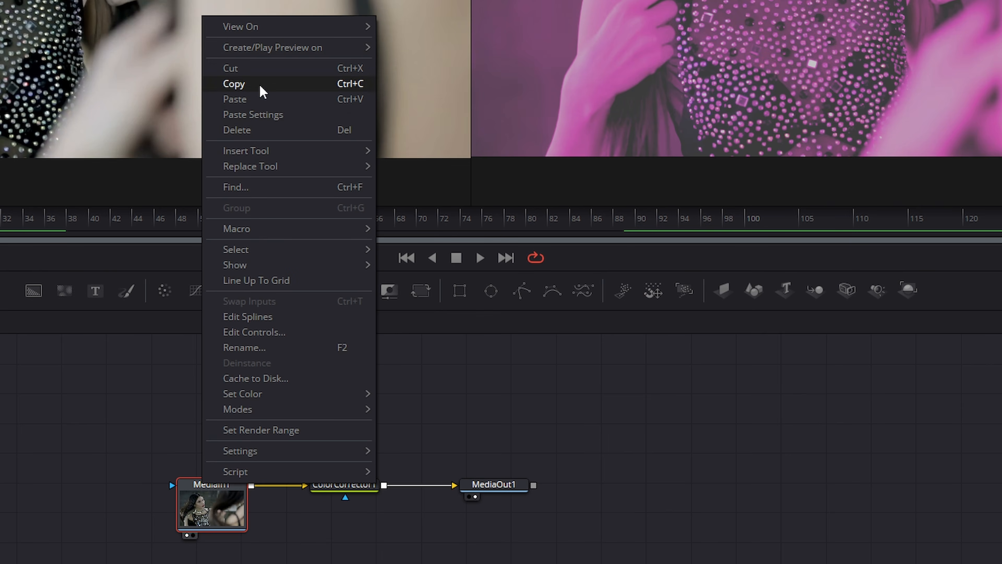
pyautogui.moveTo(253, 168)
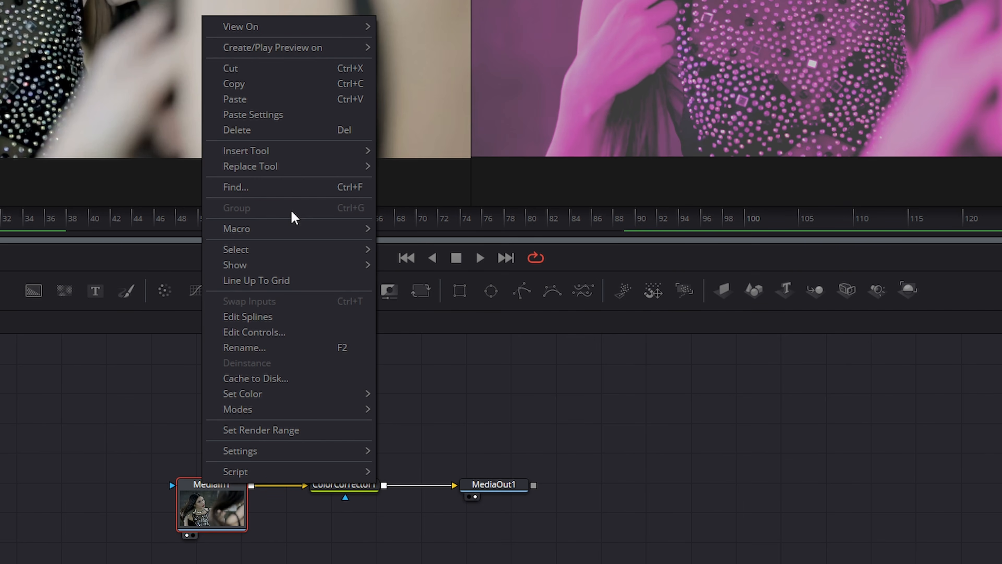
pyautogui.moveTo(259, 232)
pyautogui.moveTo(250, 251)
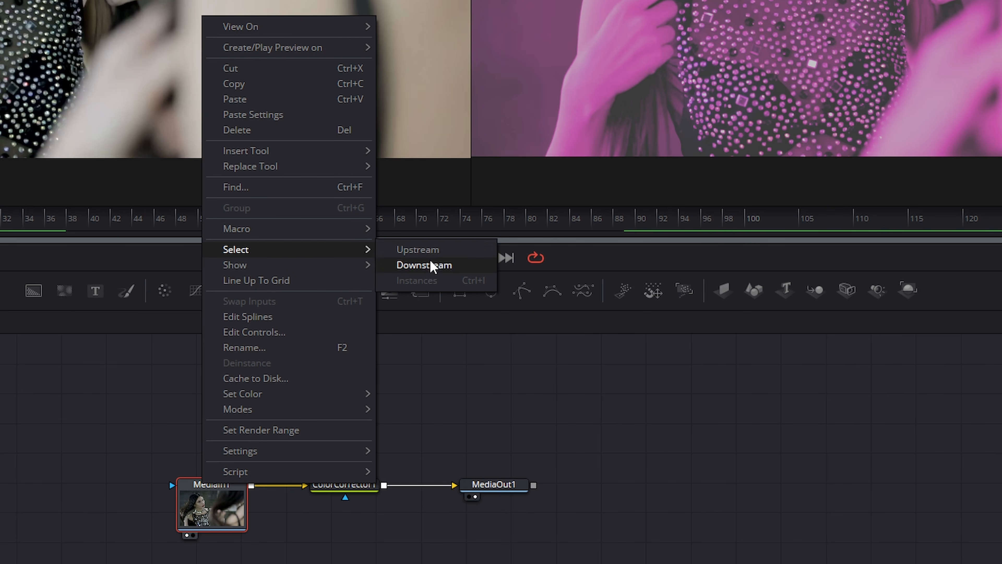
pyautogui.moveTo(365, 265)
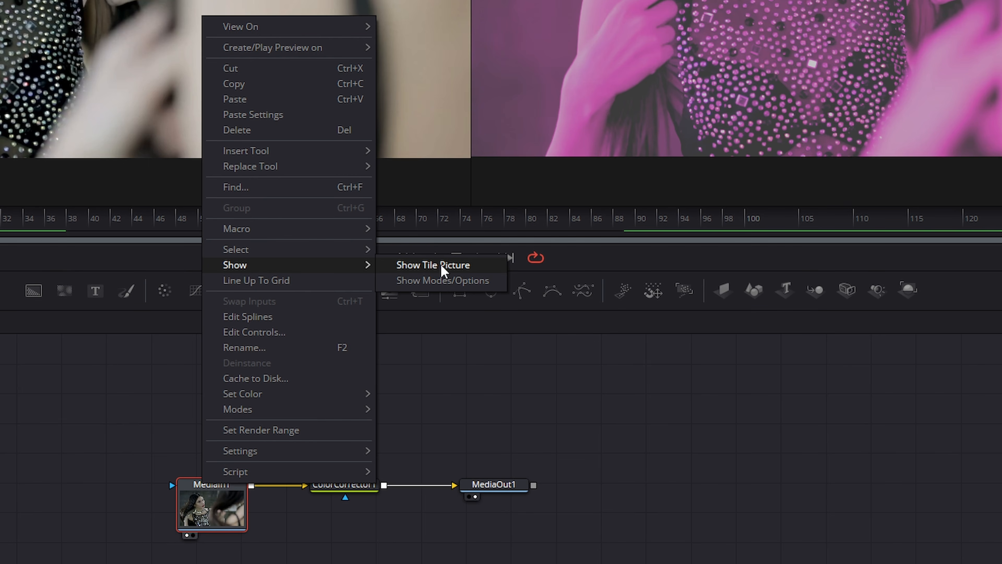
pyautogui.click(418, 265)
# - Check the node graph's forced tile picture options and toggle off Show Tile Picture for MediaIn1
pyautogui.rightClick(191, 386)
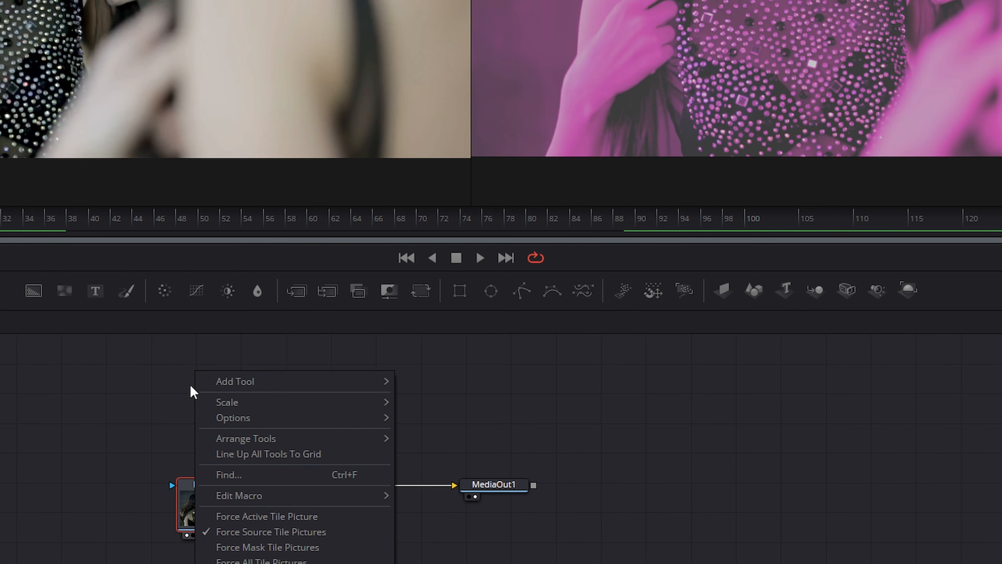
pyautogui.rightClick(189, 479)
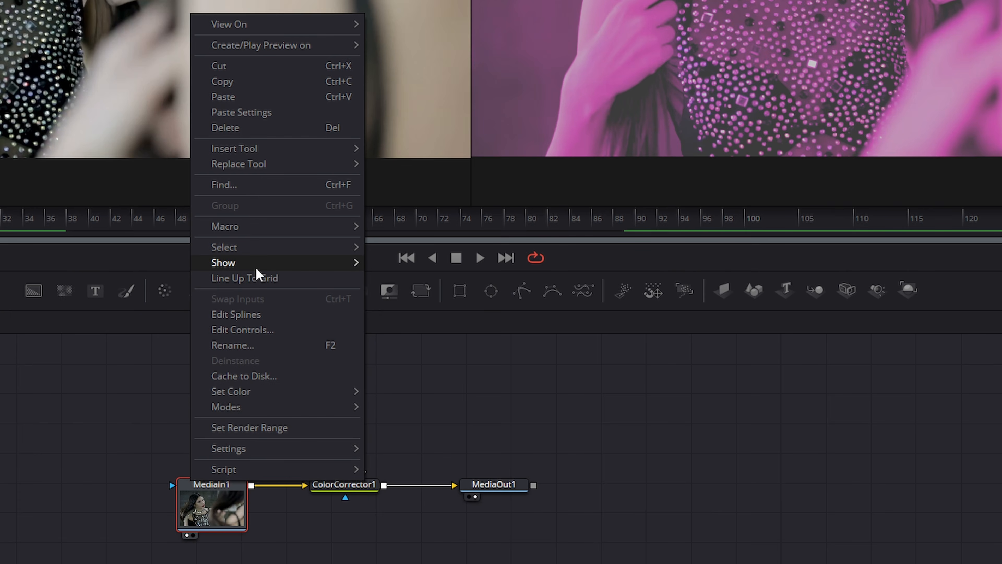
pyautogui.moveTo(256, 265)
pyautogui.click(407, 264)
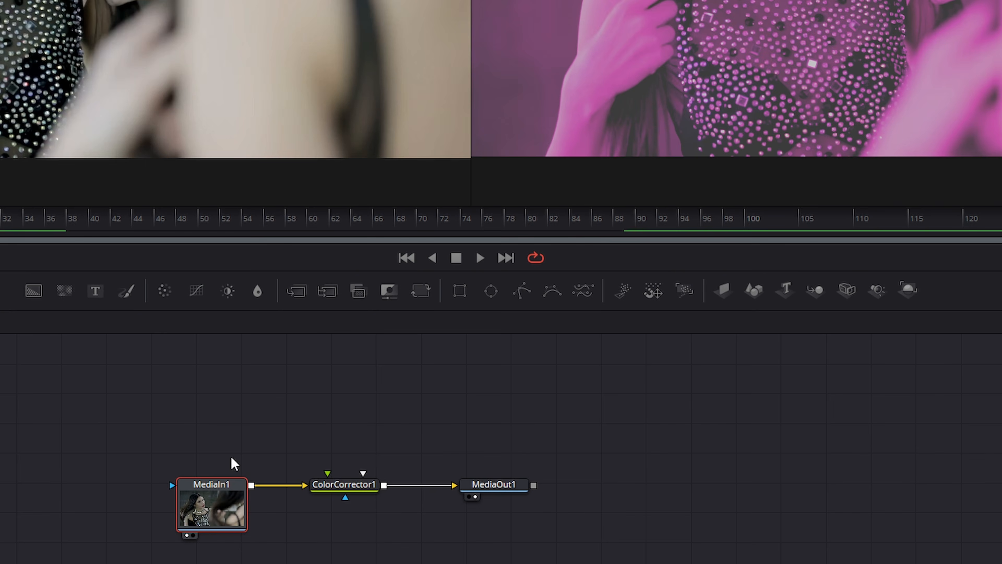
# - Enable Show Tile Picture for MediaIn1 again and turn off Force Source Tile Pictures for the node graph
pyautogui.rightClick(204, 484)
pyautogui.moveTo(265, 265)
pyautogui.click(419, 264)
pyautogui.rightClick(208, 391)
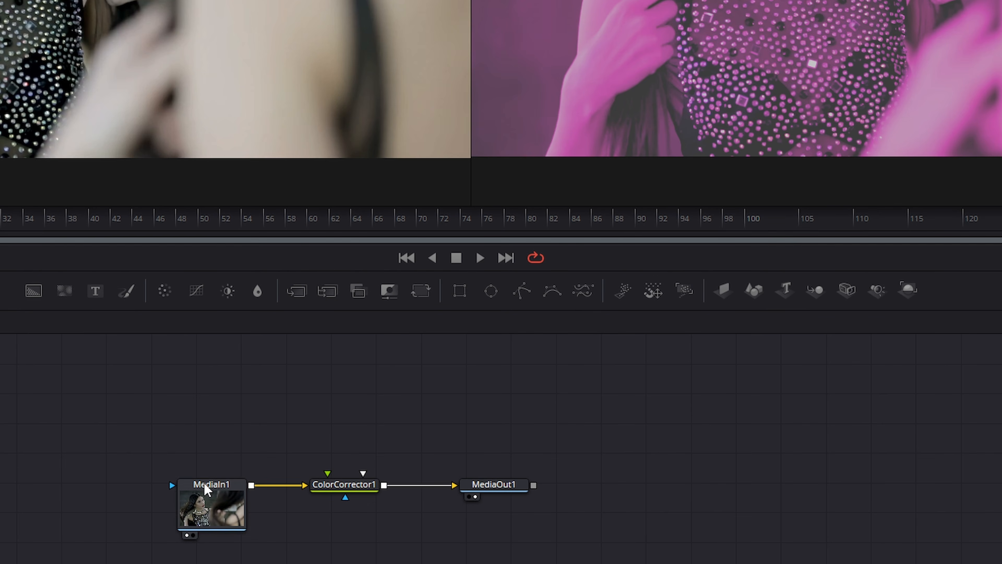
# - Hide MediaIn1's tile picture and show it again with its own Show Tile Picture option
pyautogui.rightClick(208, 488)
pyautogui.moveTo(248, 264)
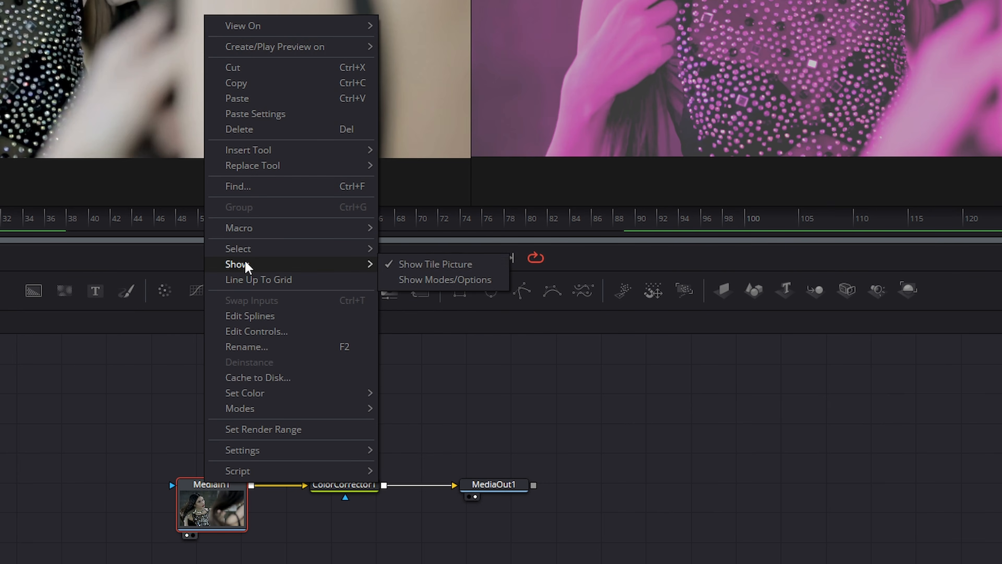
pyautogui.click(399, 264)
pyautogui.rightClick(211, 485)
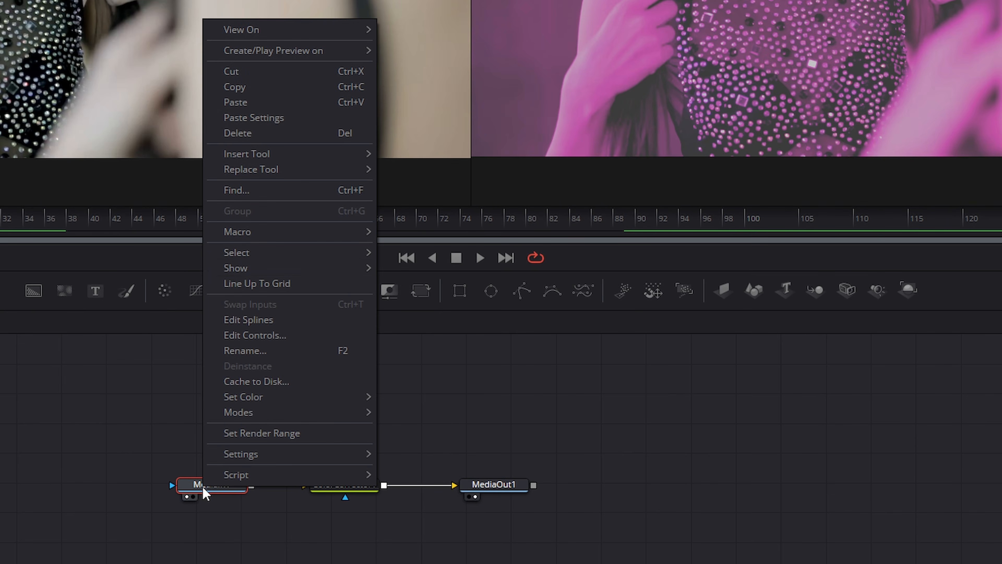
pyautogui.moveTo(257, 271)
pyautogui.click(436, 270)
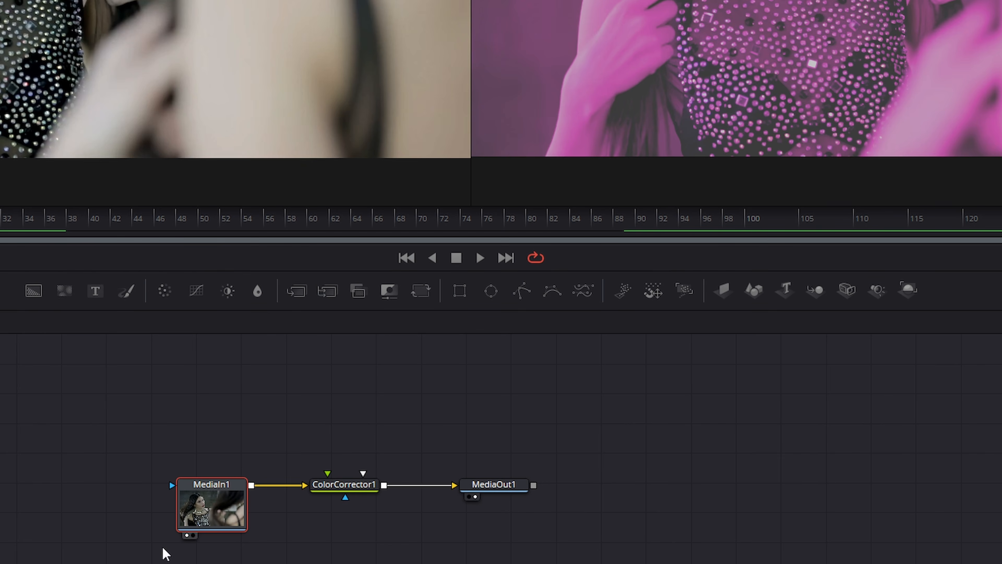
pyautogui.rightClick(217, 484)
pyautogui.moveTo(368, 263)
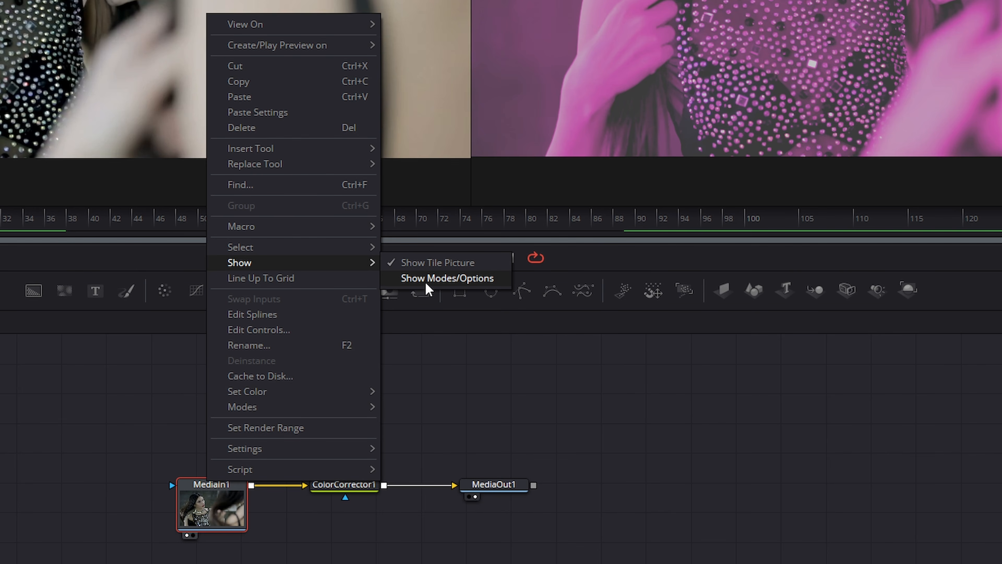
pyautogui.rightClick(192, 376)
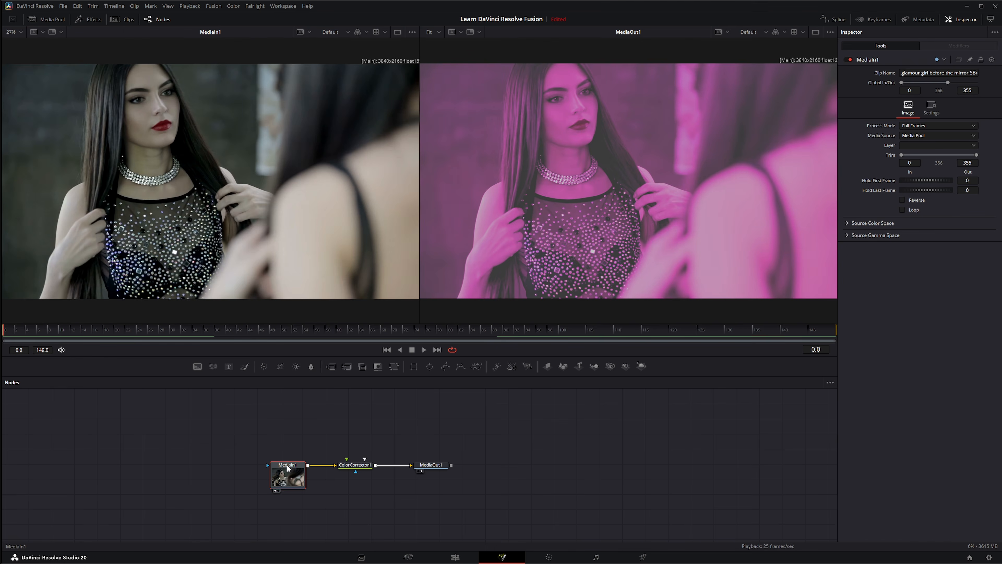
pyautogui.rightClick(288, 466)
pyautogui.rightClick(210, 484)
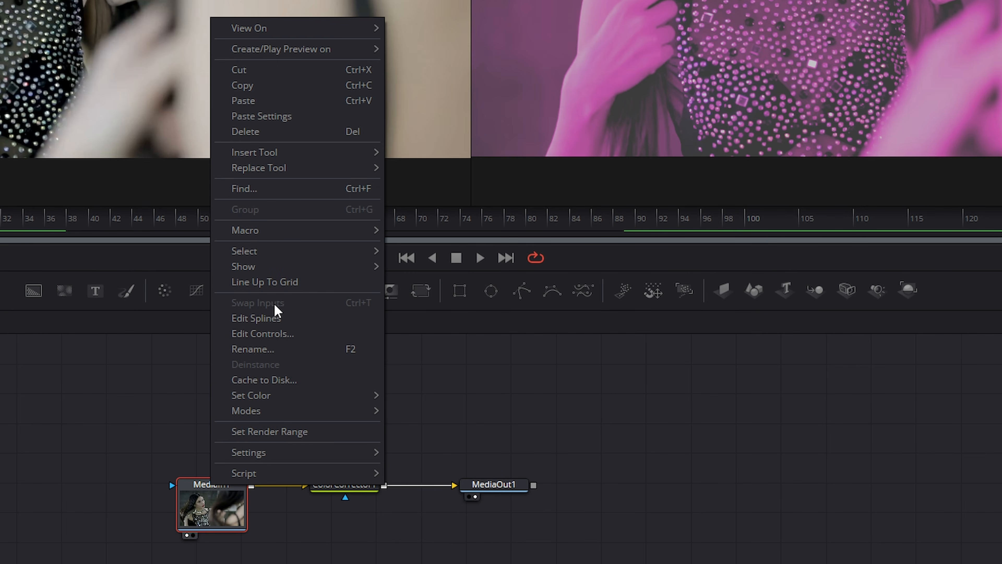
pyautogui.click(476, 404)
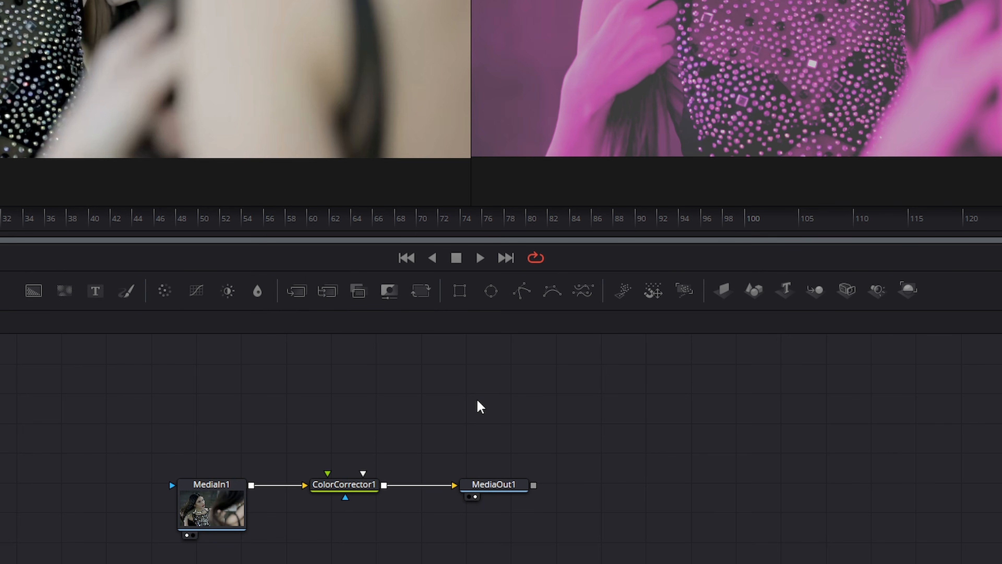
# - Add a Merge node above the chain, with MediaIn1 feeding its background and ColorCorrector1 feeding its foreground
pyautogui.moveTo(44, 295); pyautogui.dragTo(398, 409)
pyautogui.moveTo(252, 485); pyautogui.dragTo(342, 404)
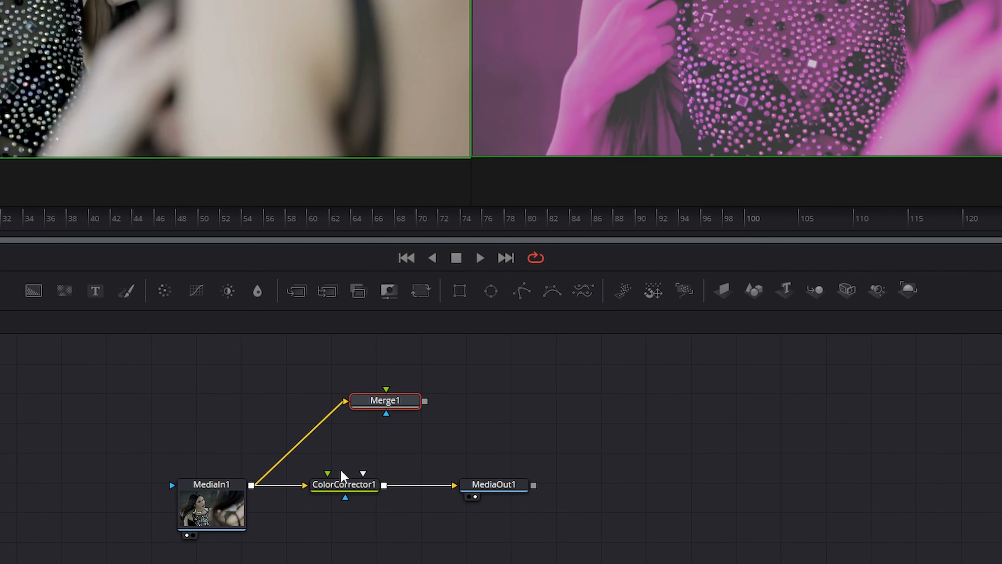
pyautogui.moveTo(384, 485); pyautogui.dragTo(388, 393)
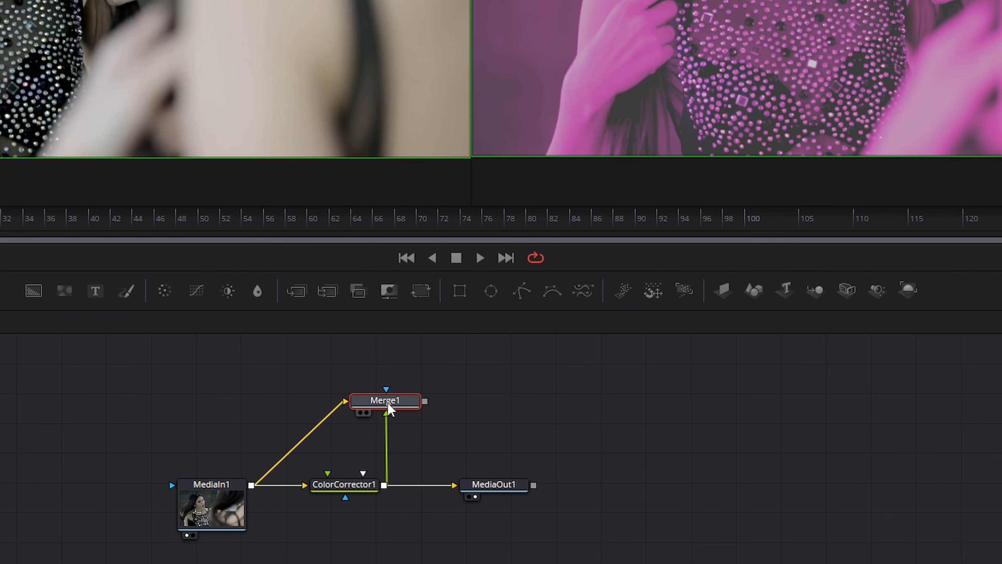
# - Swap the background and foreground inputs of Merge1, and delete the Merge node
pyautogui.rightClick(378, 402)
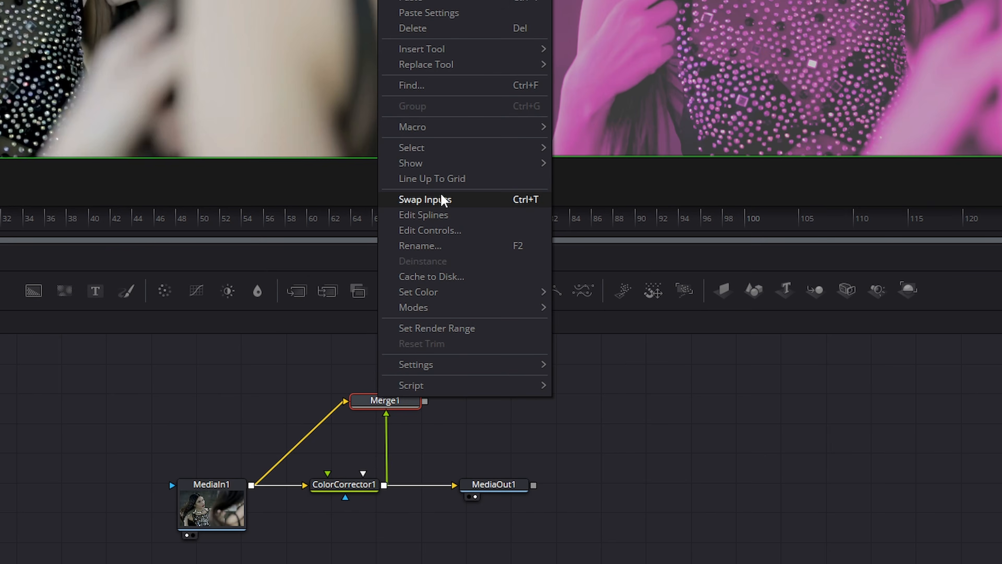
pyautogui.click(446, 202)
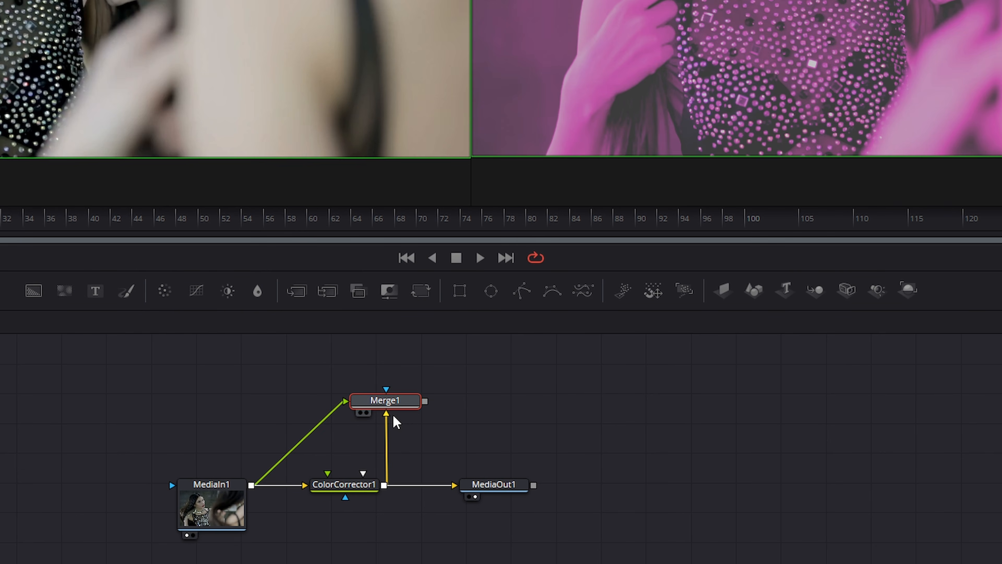
pyautogui.moveTo(331, 360); pyautogui.dragTo(472, 438)
pyautogui.press('Delete')
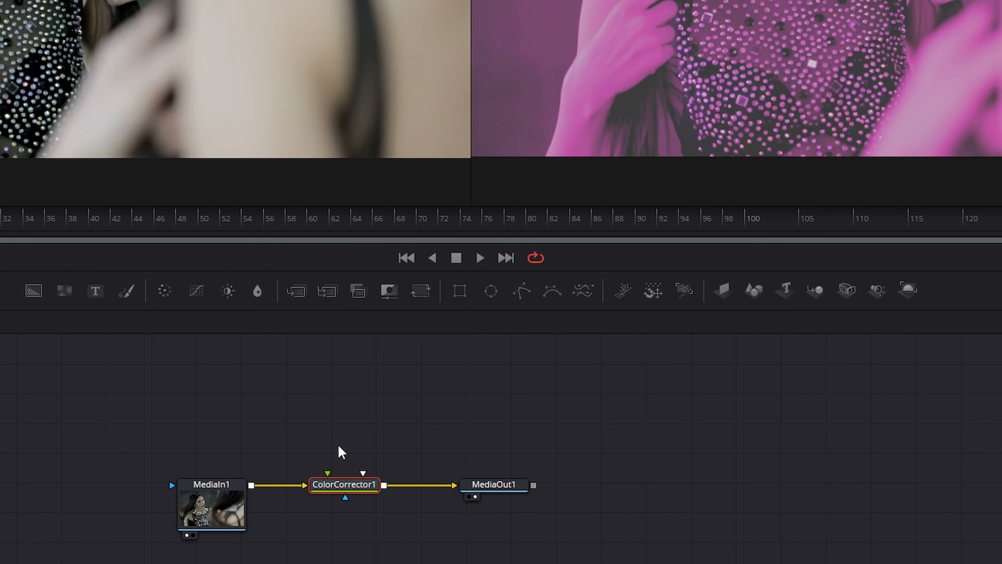
# - View MediaIn1 in the spline editor, and open and cancel its Edit Controls dialog
pyautogui.rightClick(208, 491)
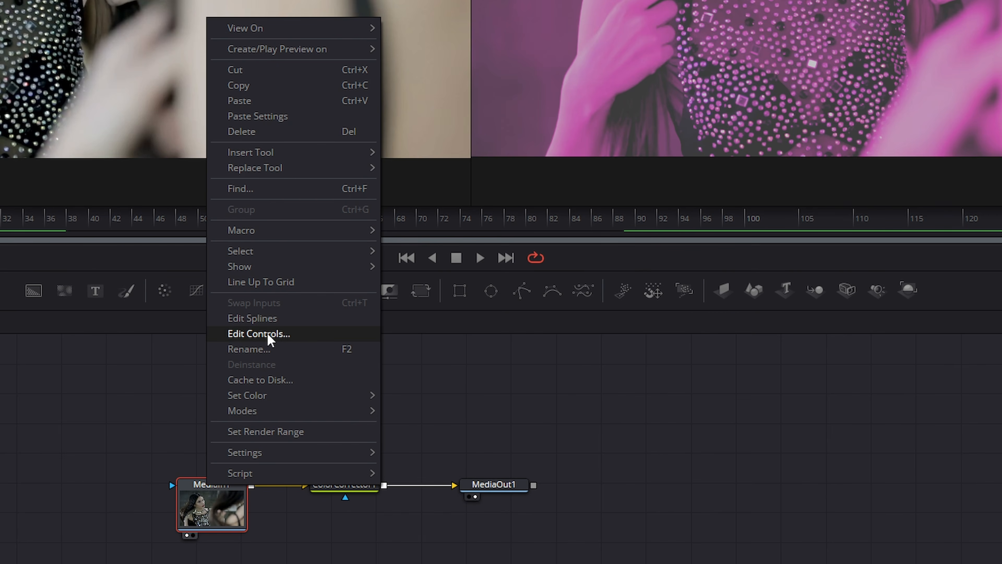
pyautogui.click(251, 321)
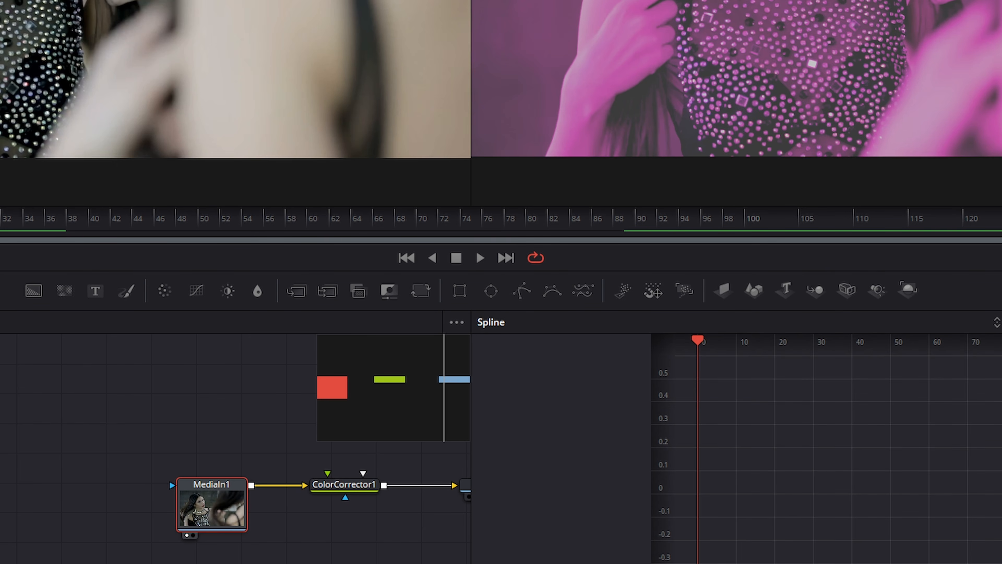
pyautogui.rightClick(203, 487)
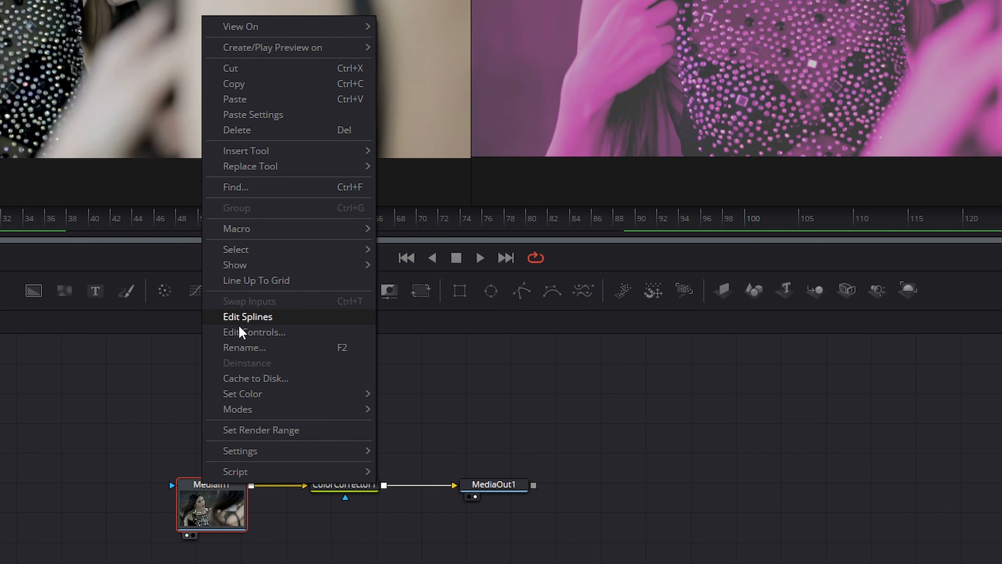
pyautogui.click(251, 334)
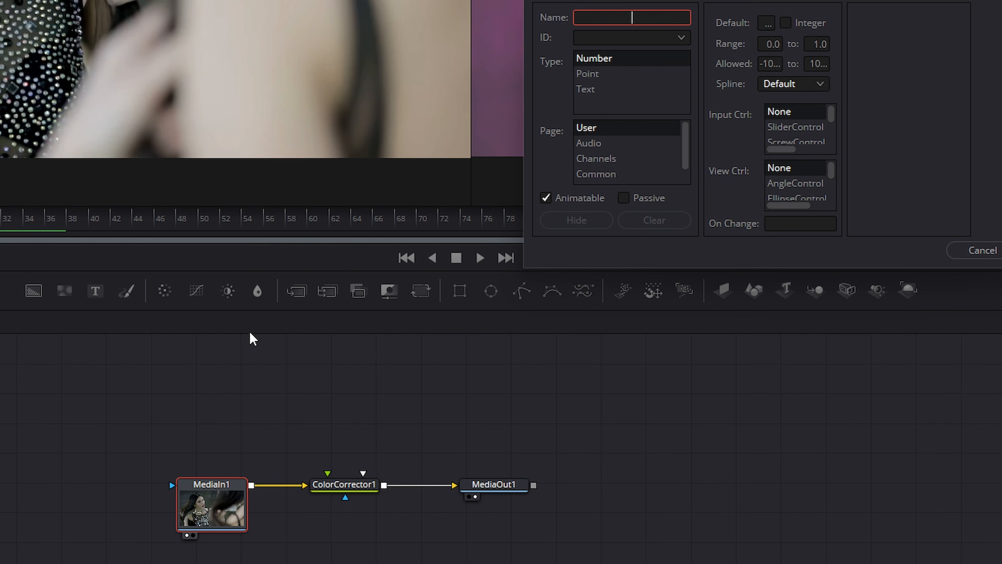
pyautogui.click(988, 251)
# - Rename the MediaIn1 node to Shot_01
pyautogui.rightClick(208, 488)
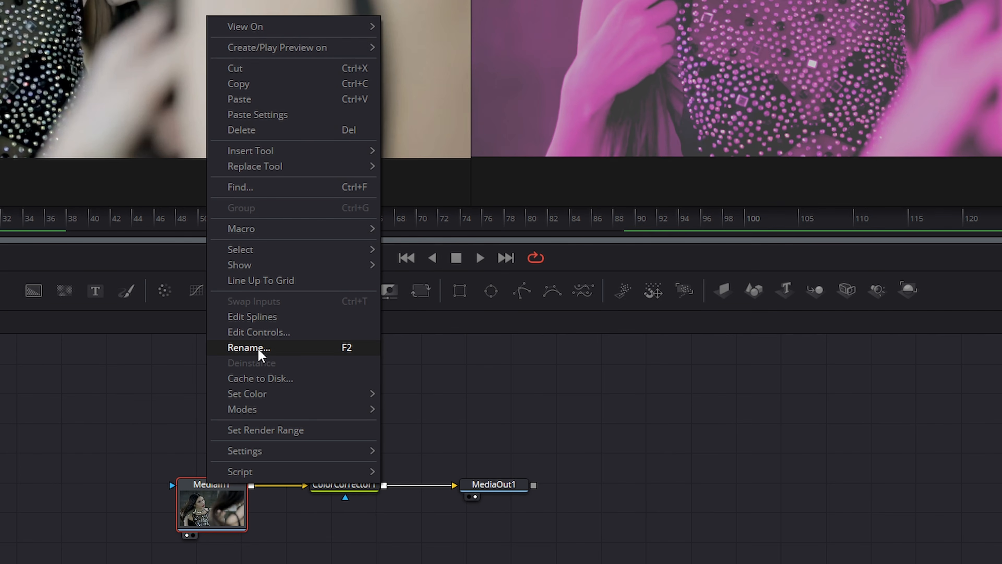
pyautogui.click(267, 348)
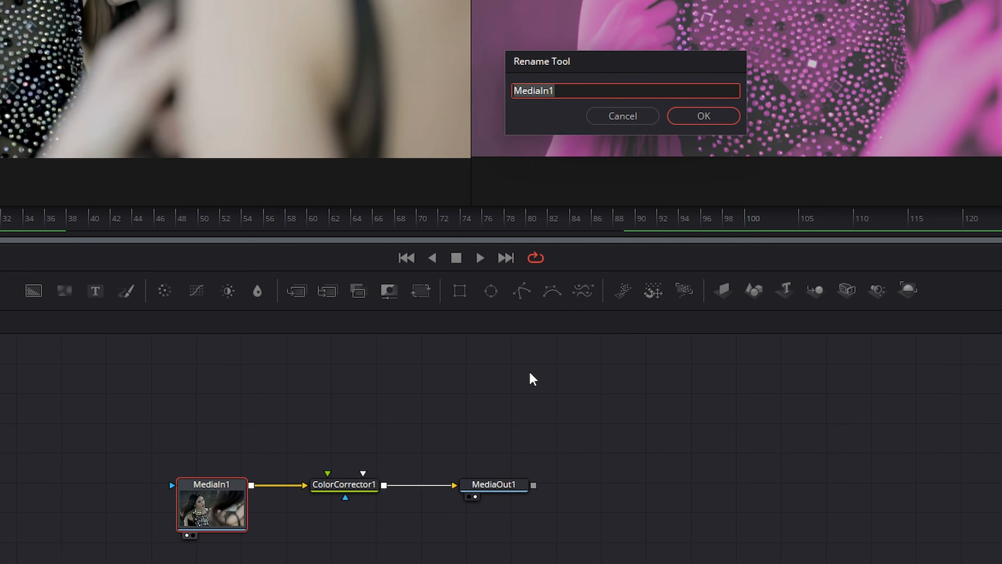
pyautogui.write('Shot_01')
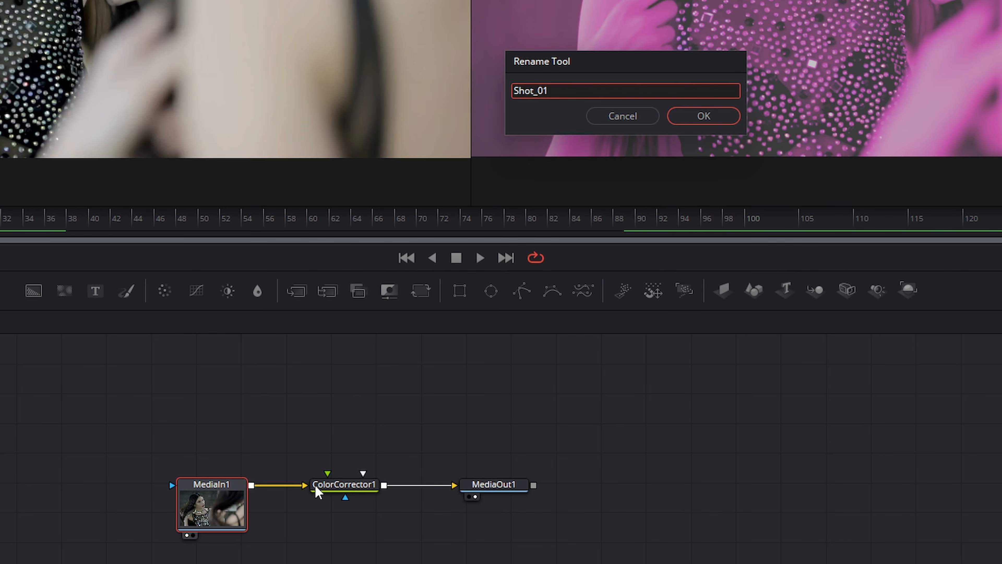
pyautogui.click(705, 120)
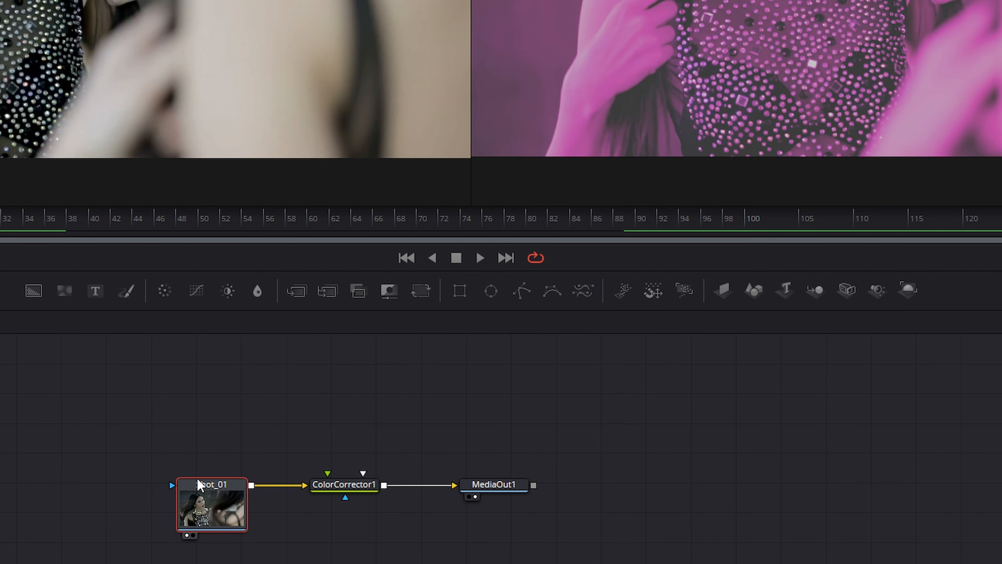
# - Set the Shot_01 node's tile color to Violet and deselect the node
pyautogui.rightClick(209, 488)
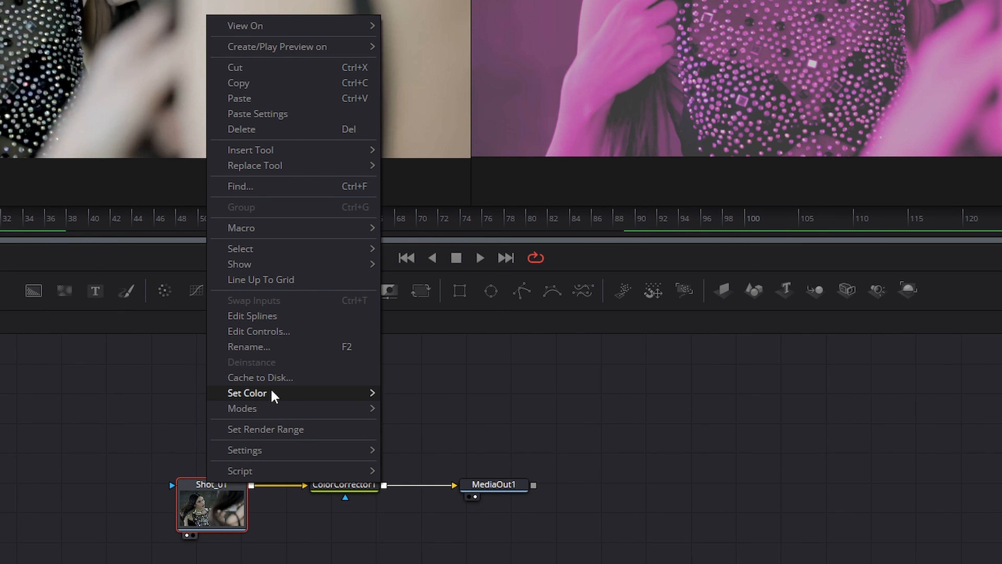
pyautogui.moveTo(328, 394)
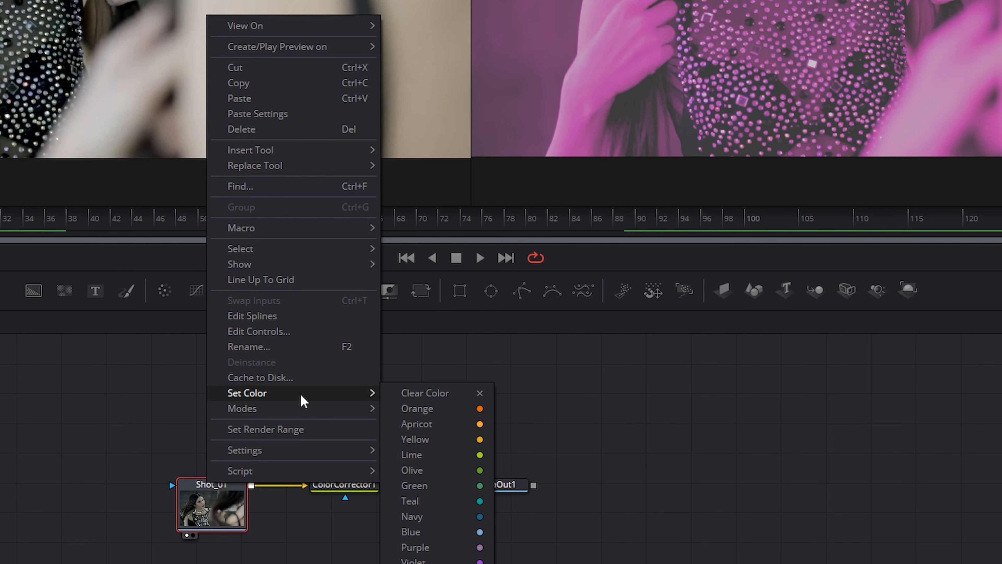
pyautogui.moveTo(272, 394)
pyautogui.click(453, 561)
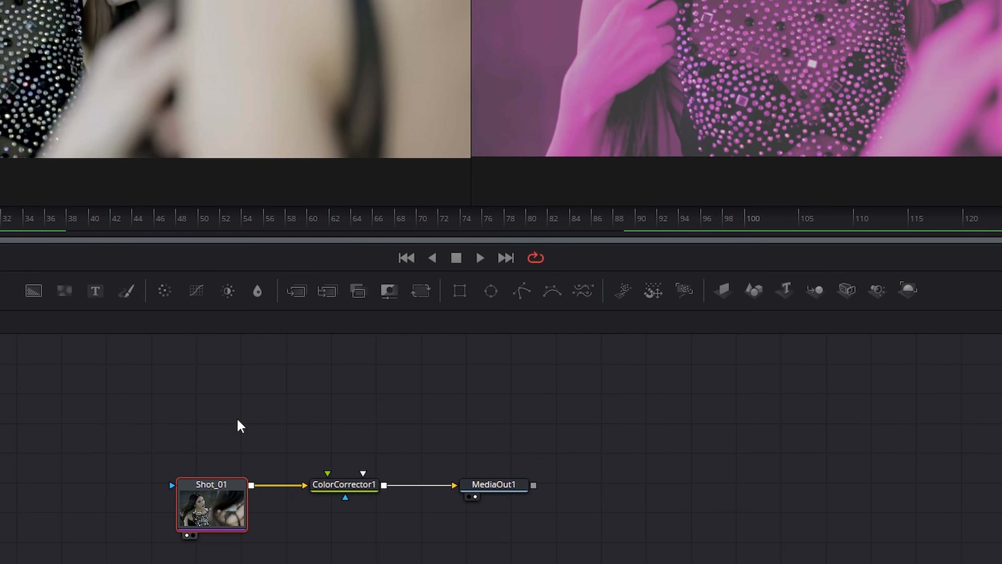
pyautogui.click(293, 557)
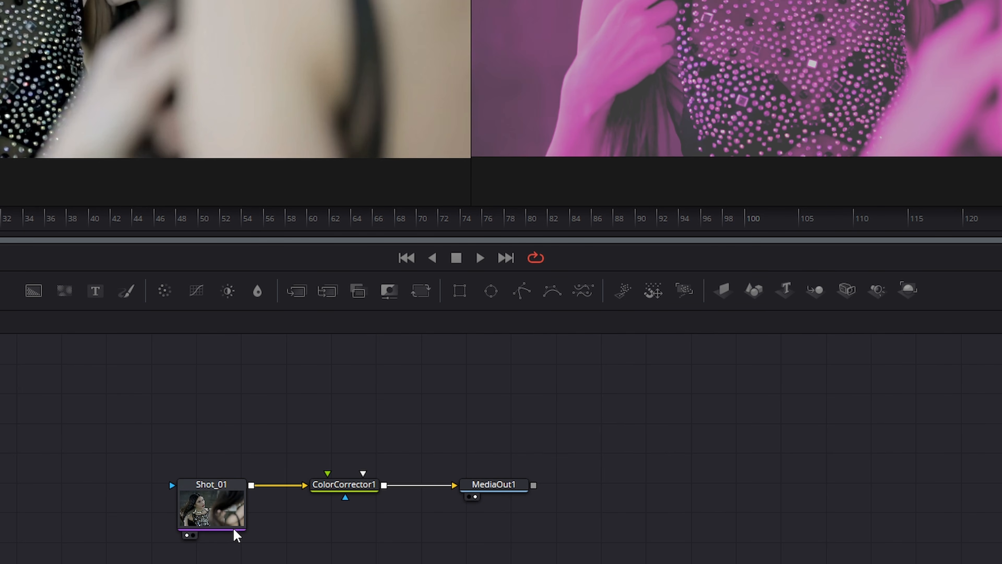
# - Change Shot_01's node color to Navy in the Inspector and deselect the node
pyautogui.rightClick(211, 478)
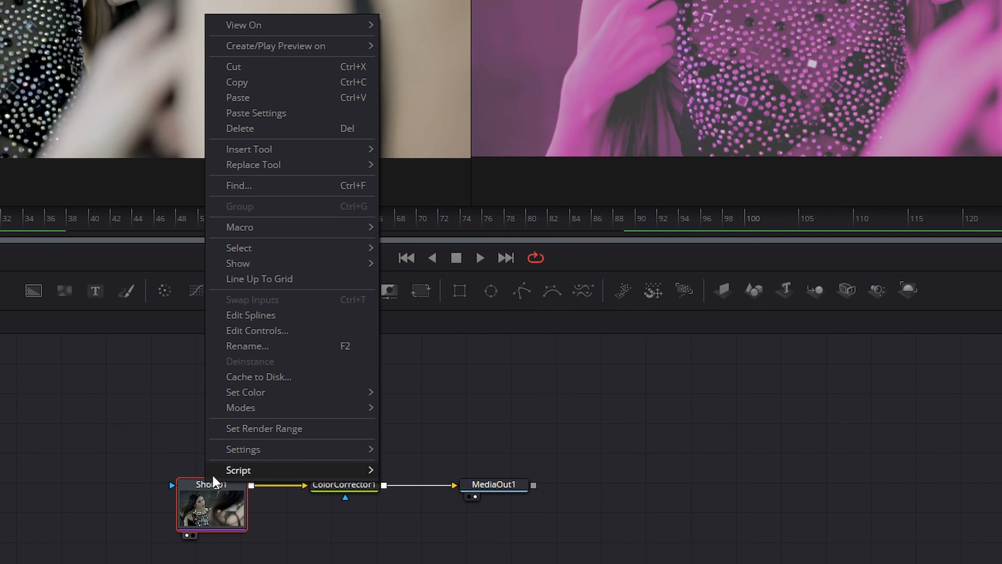
pyautogui.moveTo(260, 393)
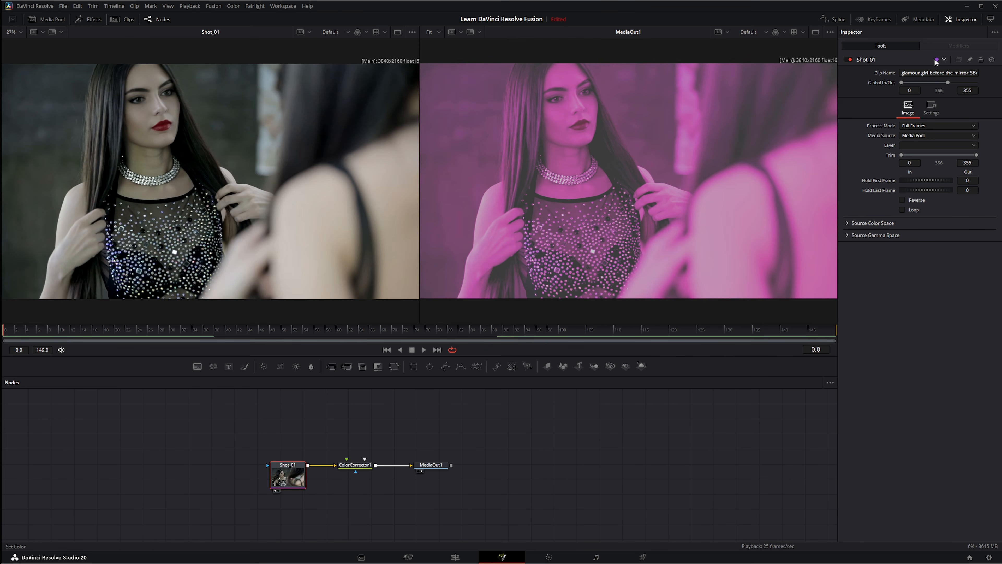
pyautogui.click(943, 59)
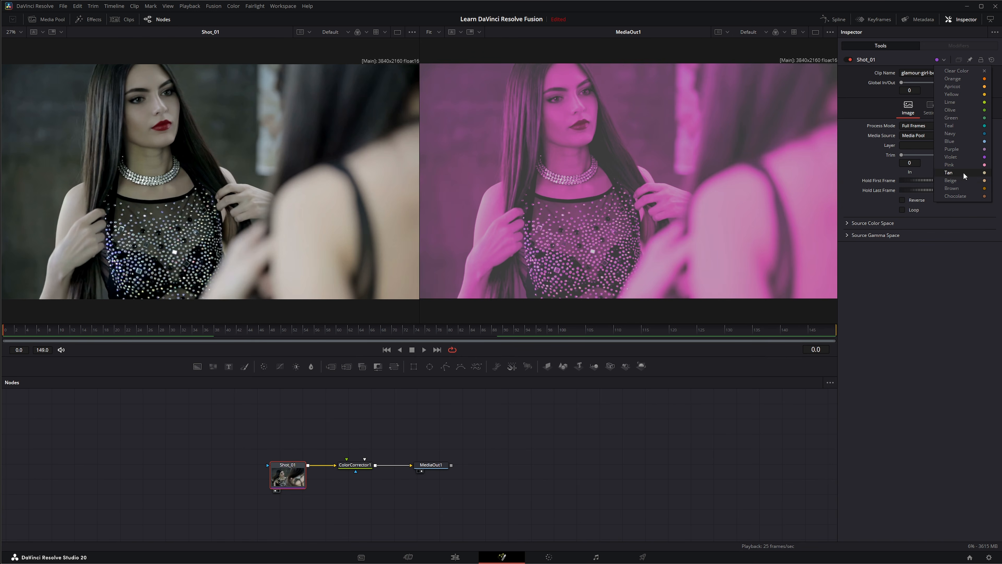
pyautogui.click(955, 133)
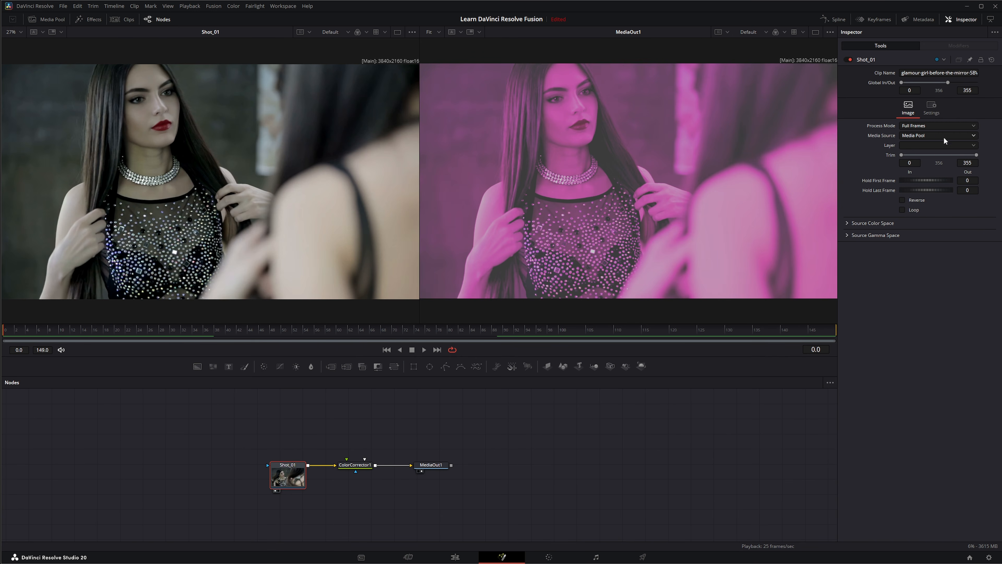
pyautogui.click(312, 499)
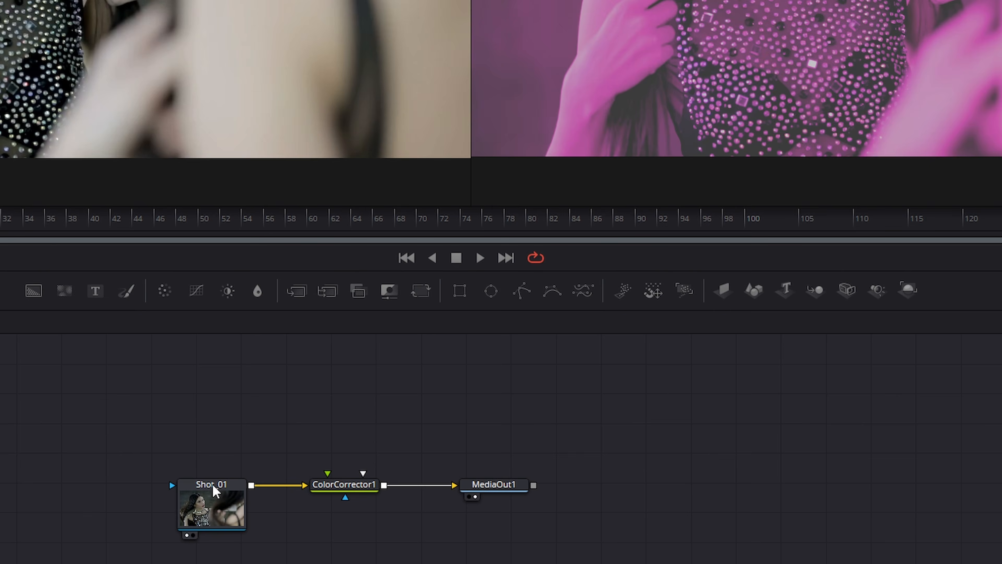
# - Turn off the Show Controls mode for Shot_01, and compare the Inspector with ColorCorrector1, MediaOut1 and Shot_01 selected
pyautogui.rightClick(290, 470)
pyautogui.moveTo(316, 428)
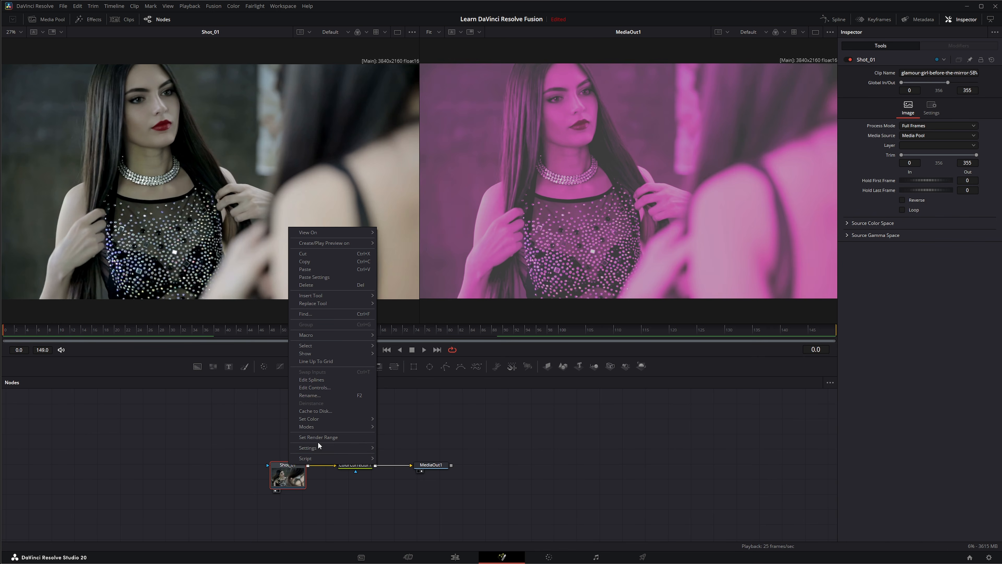
pyautogui.moveTo(311, 427)
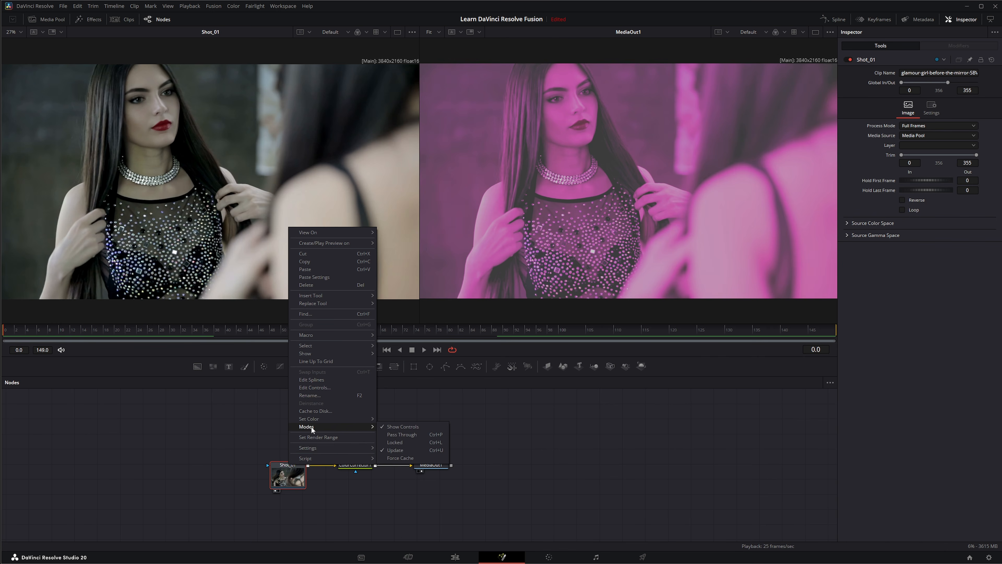
pyautogui.click(409, 427)
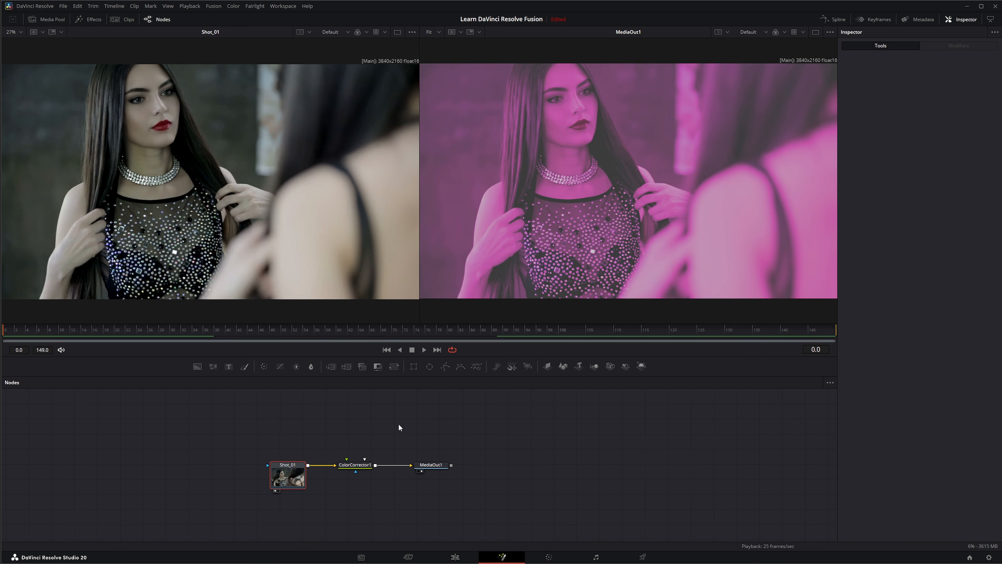
pyautogui.click(353, 465)
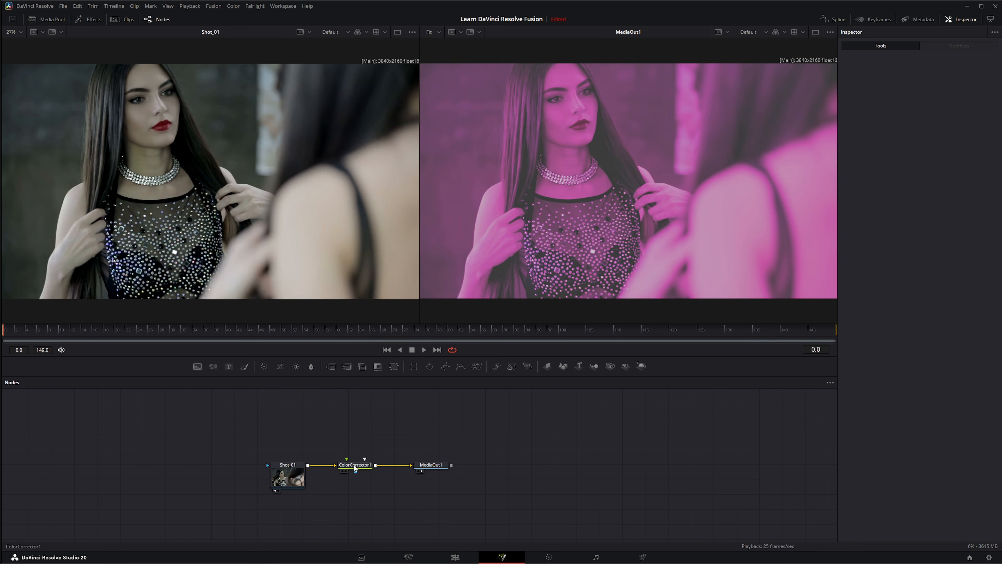
pyautogui.click(355, 467)
pyautogui.click(432, 466)
pyautogui.click(361, 467)
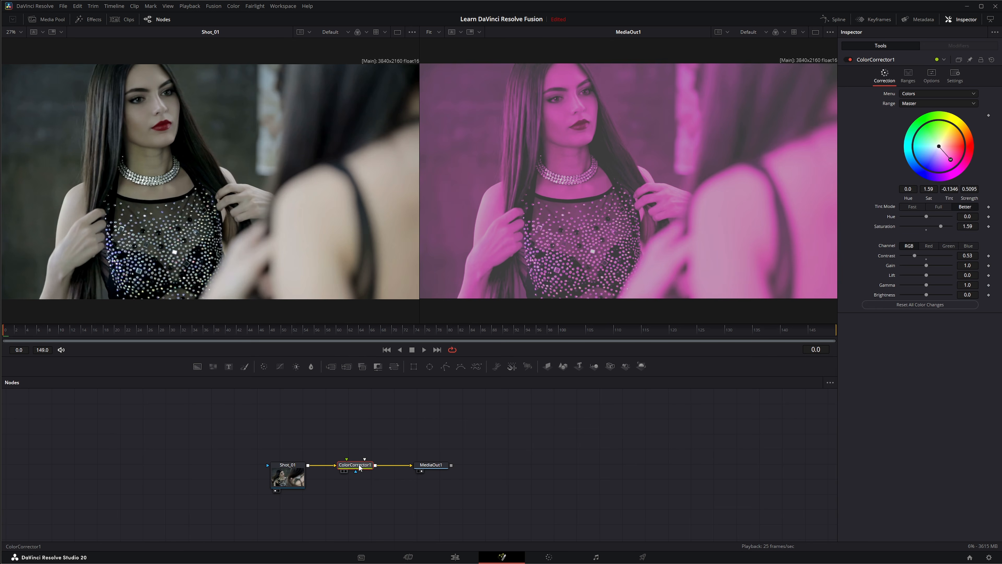
pyautogui.click(292, 466)
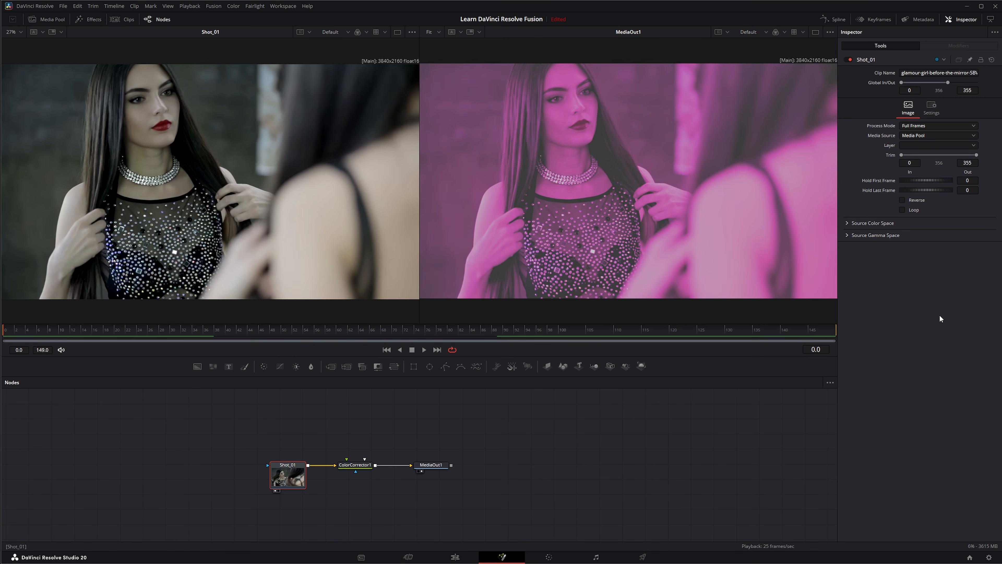
# - Set the Shot_01 node to Pass Through mode
pyautogui.rightClick(281, 468)
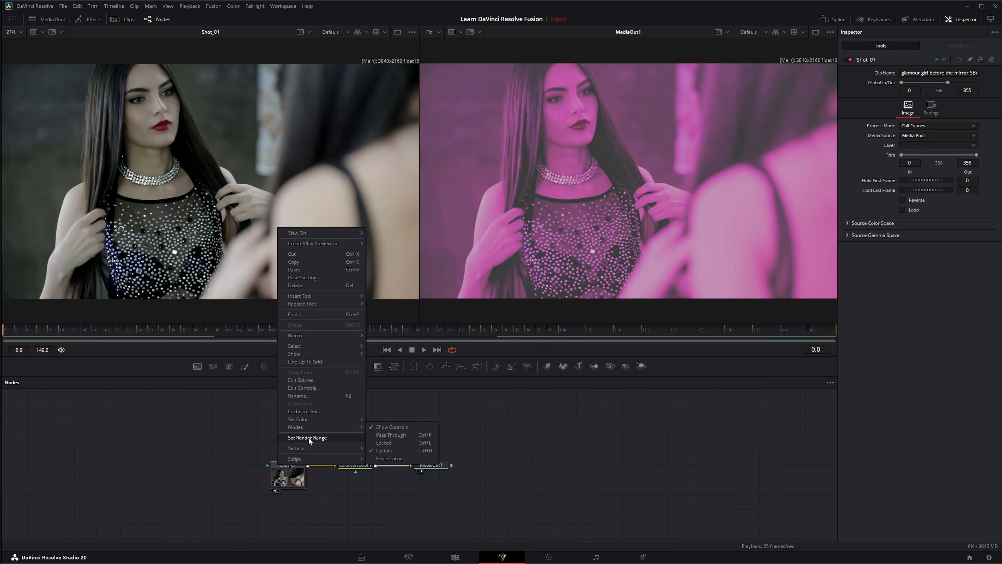
pyautogui.moveTo(304, 421)
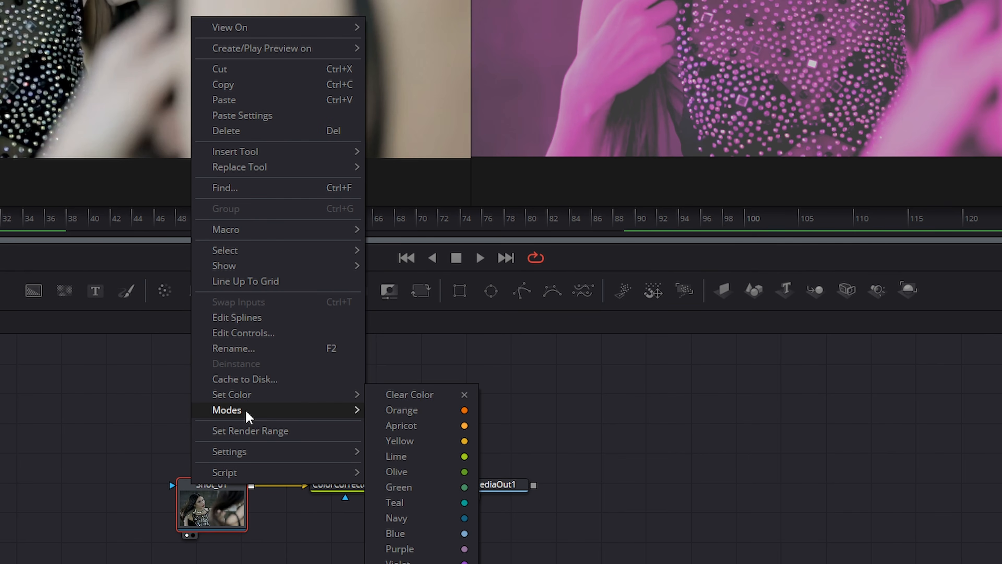
pyautogui.moveTo(246, 414)
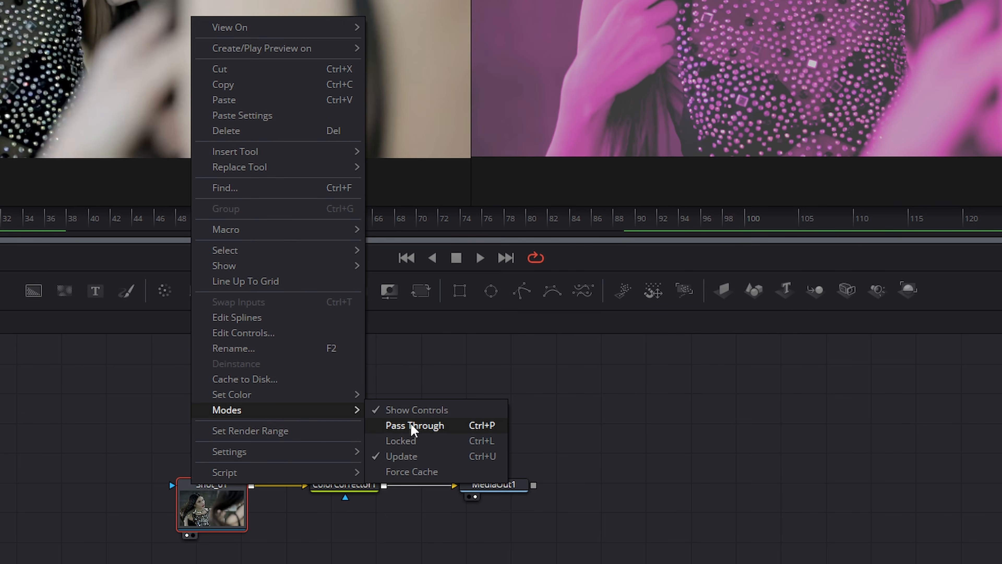
pyautogui.click(397, 426)
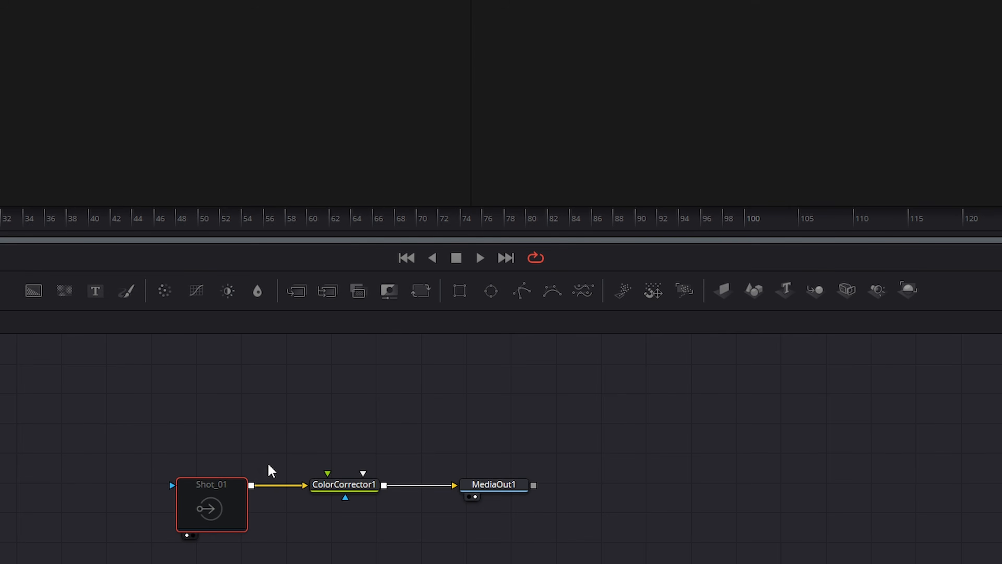
# - Toggle the Shot_01 node on and off repeatedly in the Inspector, leaving it enabled
pyautogui.click(847, 58)
pyautogui.click(848, 58)
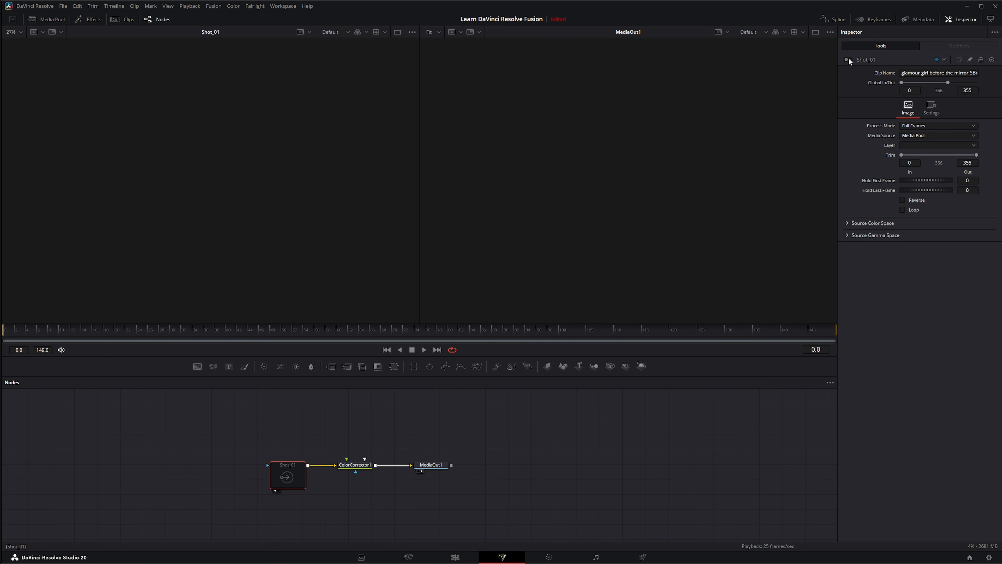
pyautogui.click(848, 59)
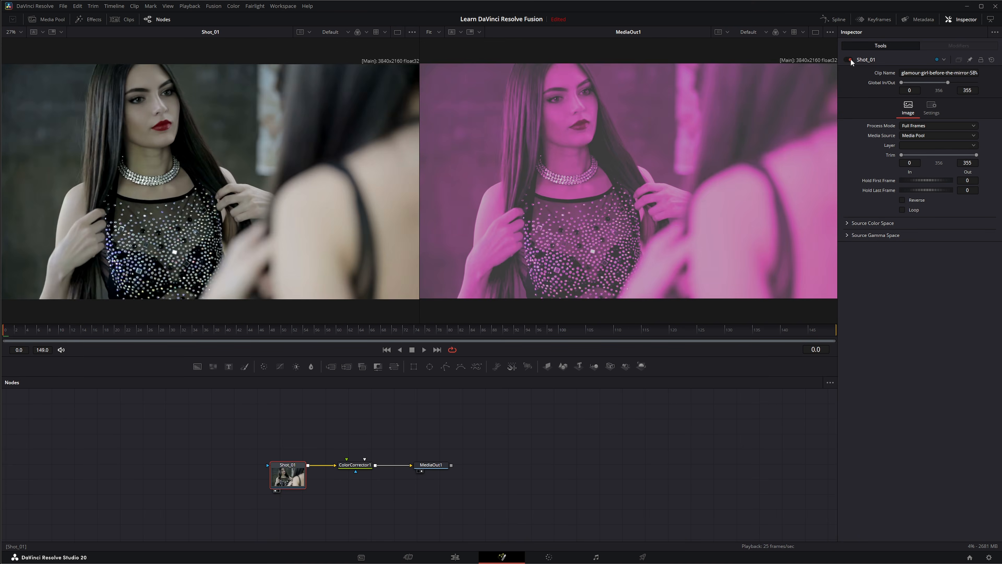
pyautogui.click(851, 58)
pyautogui.click(850, 58)
pyautogui.click(850, 58)
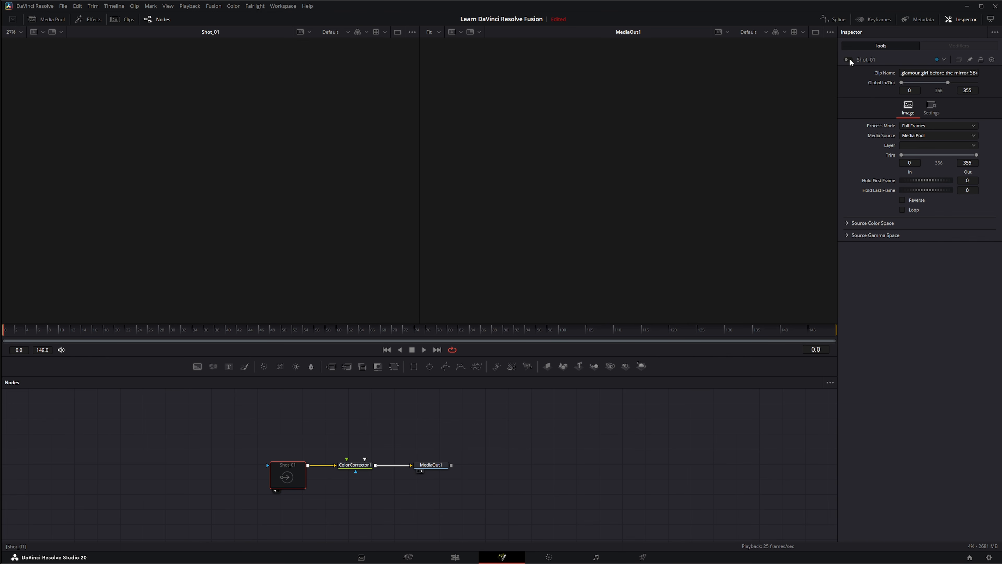
pyautogui.click(849, 58)
pyautogui.click(849, 58)
pyautogui.click(849, 58)
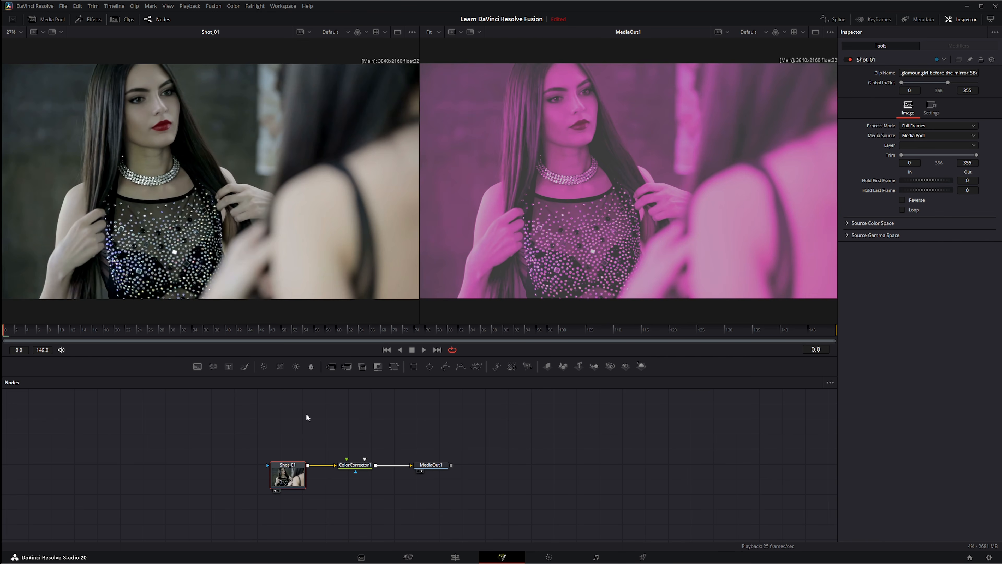
# - Lock the Shot_01 node with the Locked mode, and toggle its lock in the Inspector until it is unlocked
pyautogui.rightClick(287, 466)
pyautogui.moveTo(334, 425)
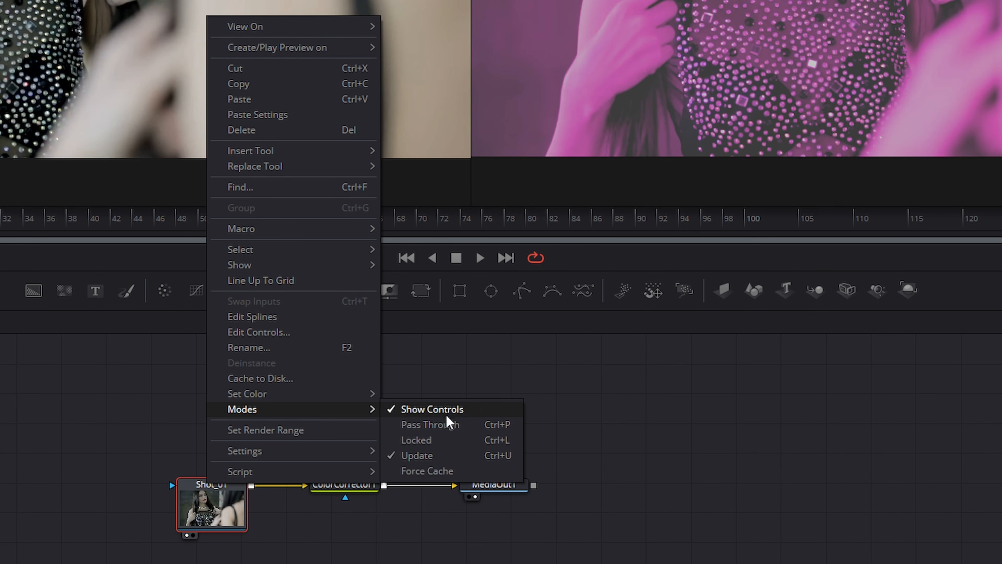
pyautogui.click(426, 441)
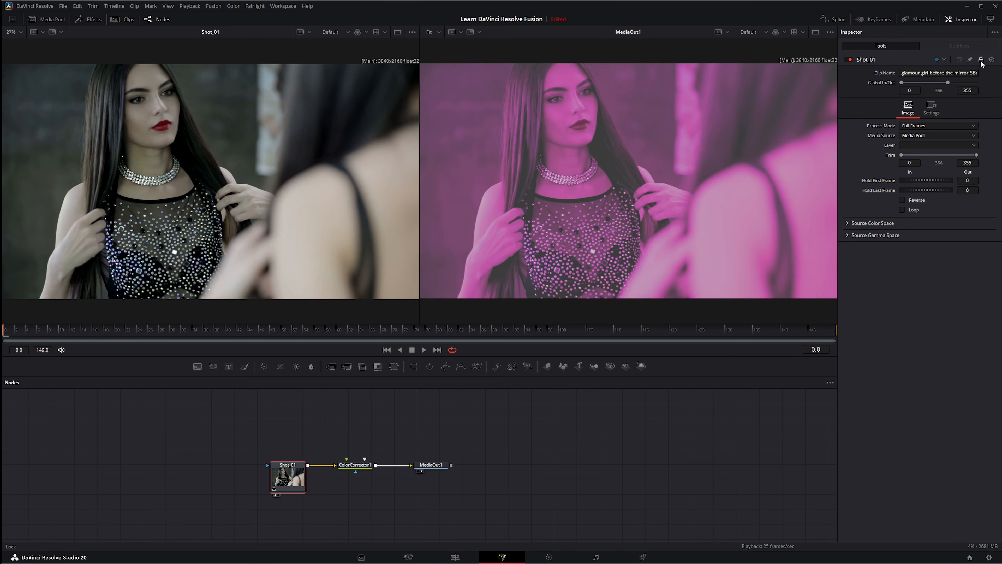
pyautogui.click(980, 60)
pyautogui.click(982, 61)
pyautogui.click(981, 63)
pyautogui.rightClick(280, 467)
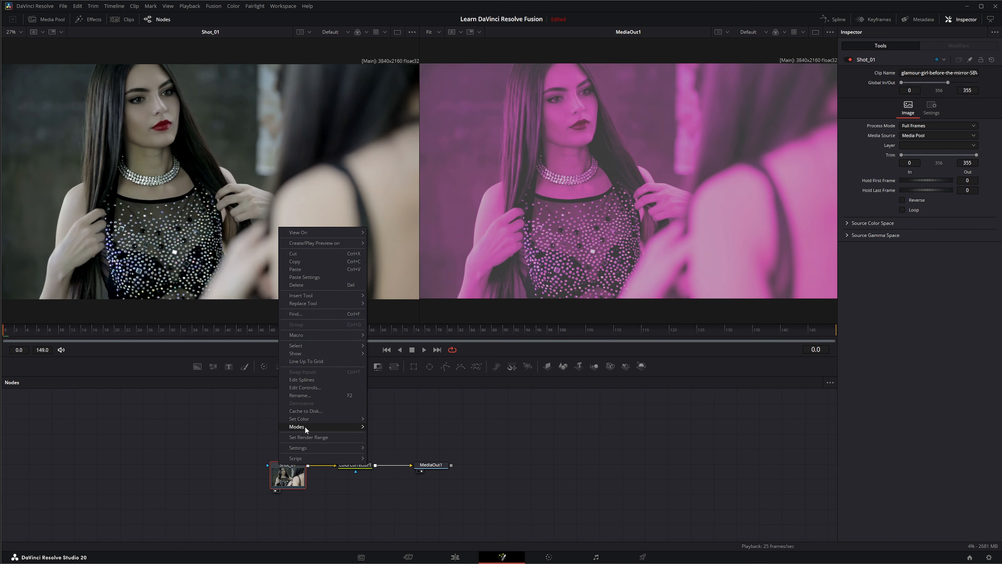
pyautogui.moveTo(305, 426)
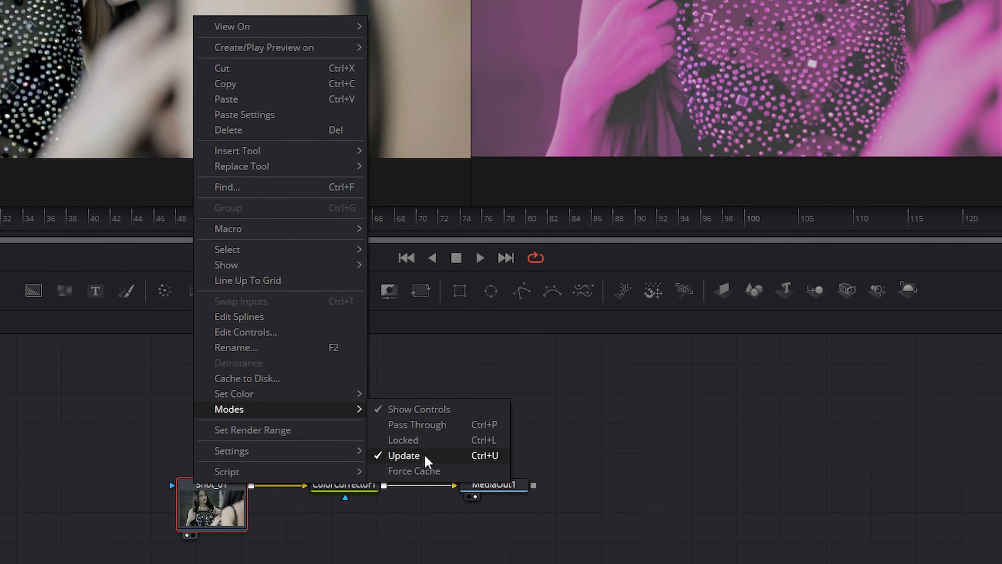
pyautogui.click(619, 457)
pyautogui.click(390, 542)
# - Show ColorCorrector1 in the second viewer and shift its master tint between purple and pink, ending at a strength of about 0.52
pyautogui.click(353, 487)
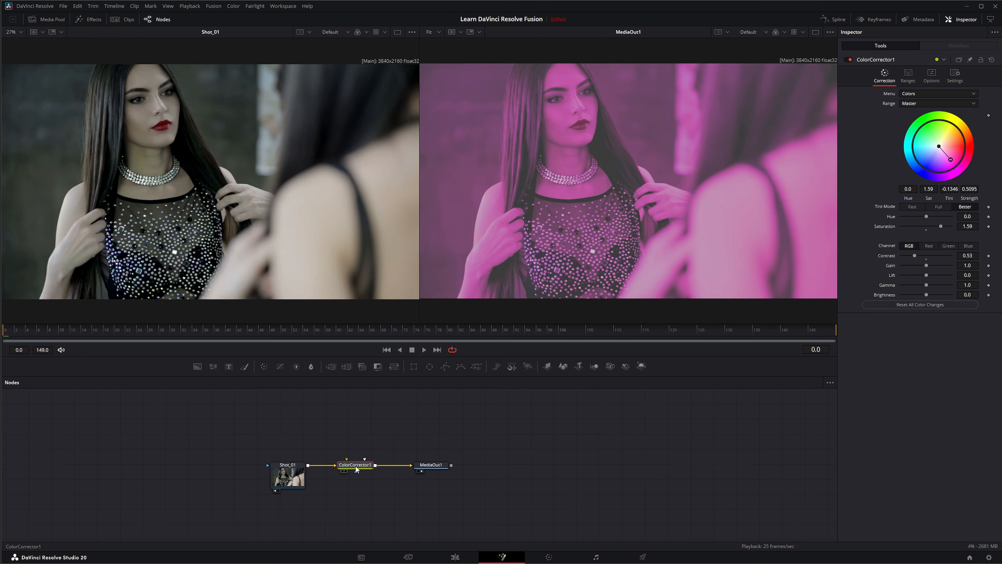
pyautogui.press('2')
pyautogui.moveTo(952, 159)
pyautogui.mouseDown()
pyautogui.moveTo(929, 161)
pyautogui.moveTo(949, 132)
pyautogui.moveTo(946, 165)
pyautogui.moveTo(920, 154)
pyautogui.moveTo(967, 148)
pyautogui.moveTo(923, 131)
pyautogui.moveTo(956, 169)
pyautogui.moveTo(948, 157)
pyautogui.moveTo(948, 166)
pyautogui.mouseUp()
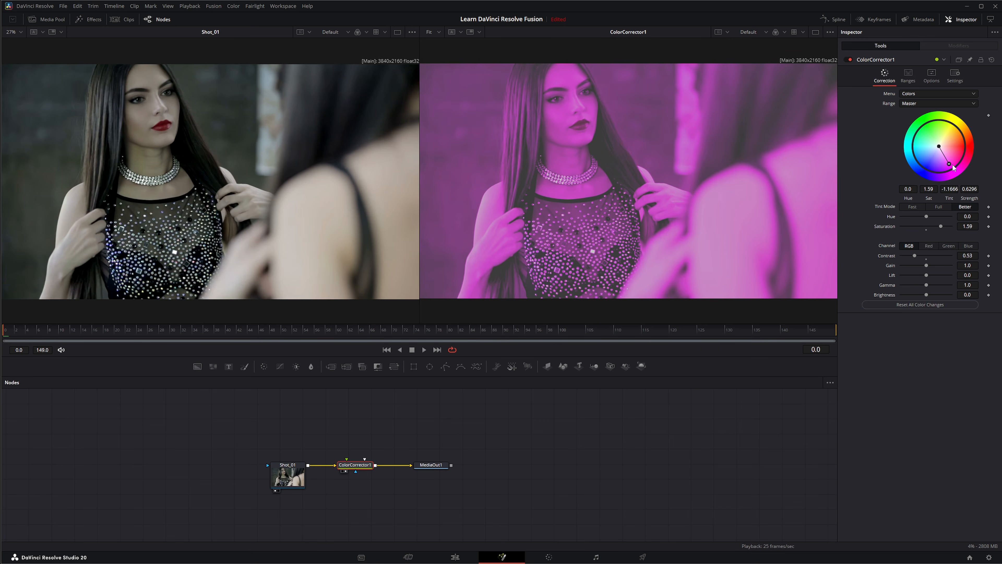
pyautogui.moveTo(948, 166)
pyautogui.mouseDown()
pyautogui.moveTo(936, 166)
pyautogui.moveTo(921, 135)
pyautogui.moveTo(964, 134)
pyautogui.moveTo(954, 159)
pyautogui.mouseUp()
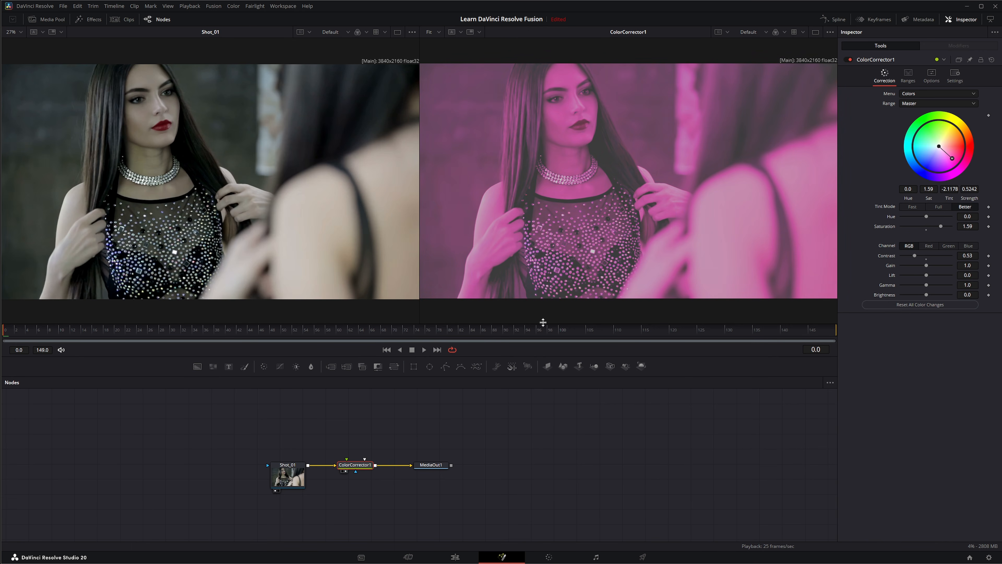
# - Go to frame 10 and shift ColorCorrector1's master tint to orange with a strength of about 0.37
pyautogui.click(62, 332)
pyautogui.moveTo(952, 158); pyautogui.dragTo(952, 140)
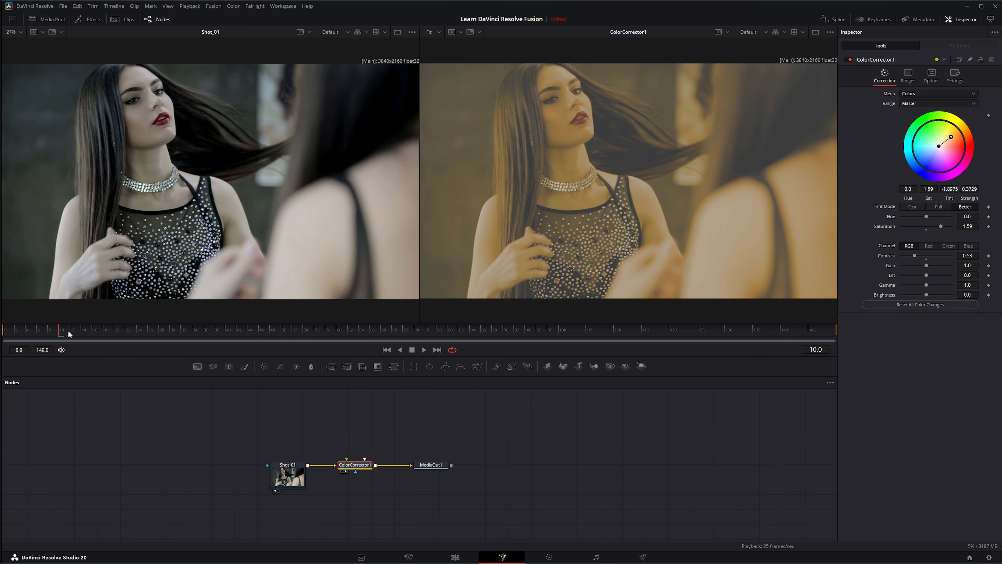
# - Shift ColorCorrector1's master tint to magenta with a strength of about 0.56, and turn off the node's Update mode
pyautogui.moveTo(951, 138); pyautogui.dragTo(948, 161)
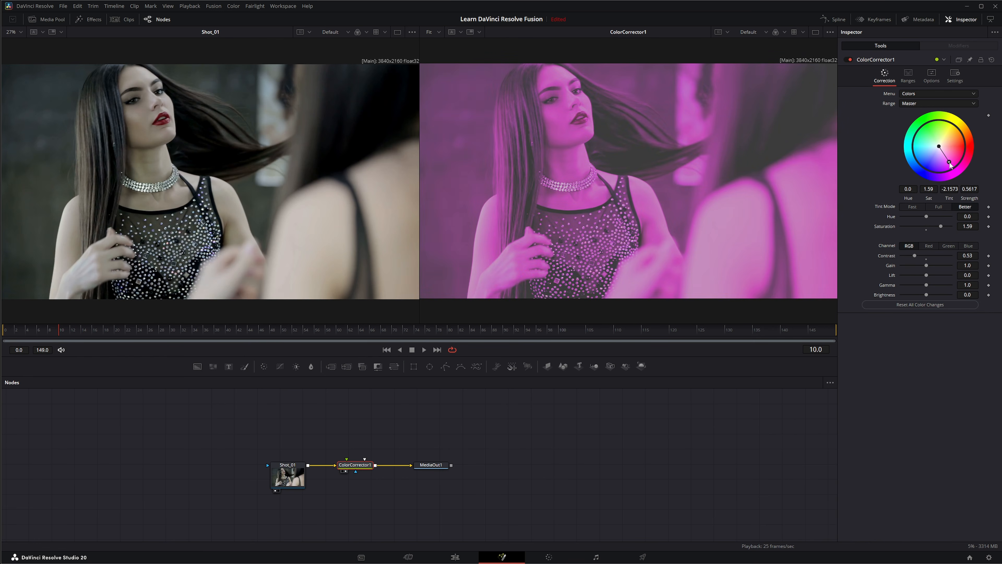
pyautogui.rightClick(357, 468)
pyautogui.moveTo(383, 419)
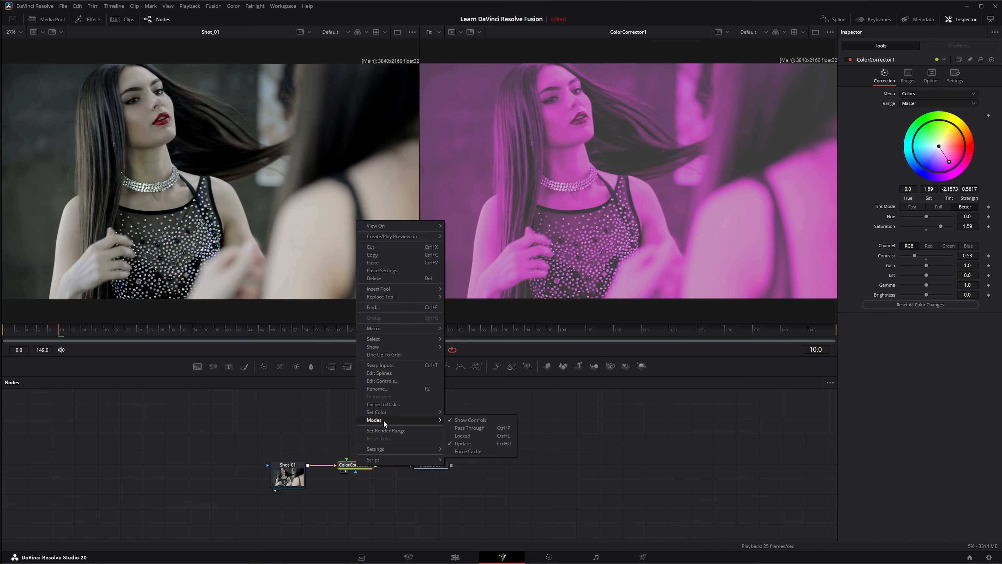
pyautogui.click(462, 443)
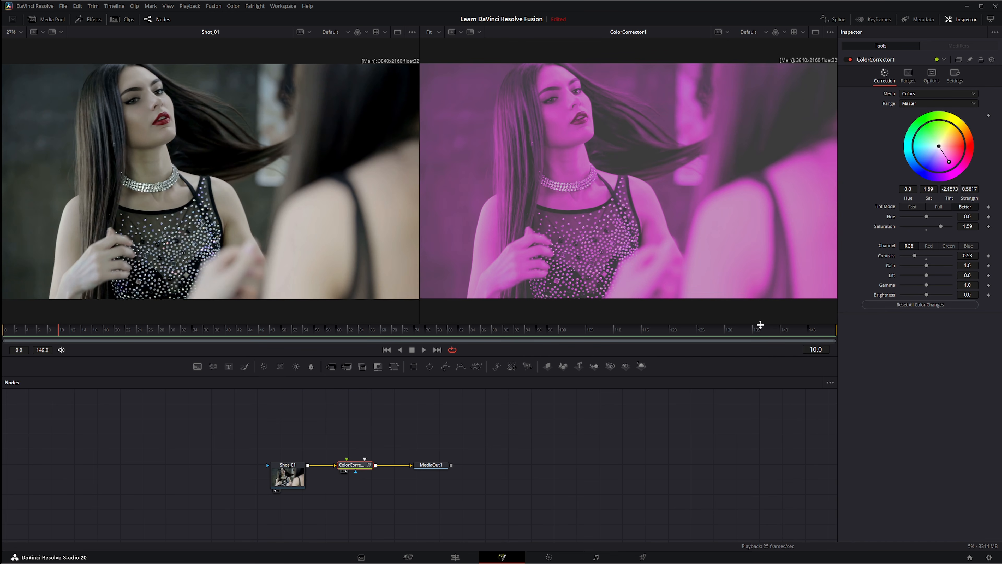
# - Set ColorCorrector1's tint to purple at strength 1.0, hue -0.47, saturation 0.59 and contrast 0.95, and play the clip briefly
pyautogui.moveTo(949, 162)
pyautogui.mouseDown()
pyautogui.moveTo(931, 158)
pyautogui.moveTo(940, 147)
pyautogui.moveTo(929, 157)
pyautogui.moveTo(938, 127)
pyautogui.moveTo(933, 170)
pyautogui.moveTo(947, 167)
pyautogui.moveTo(938, 171)
pyautogui.mouseUp()
pyautogui.moveTo(926, 216); pyautogui.dragTo(924, 255)
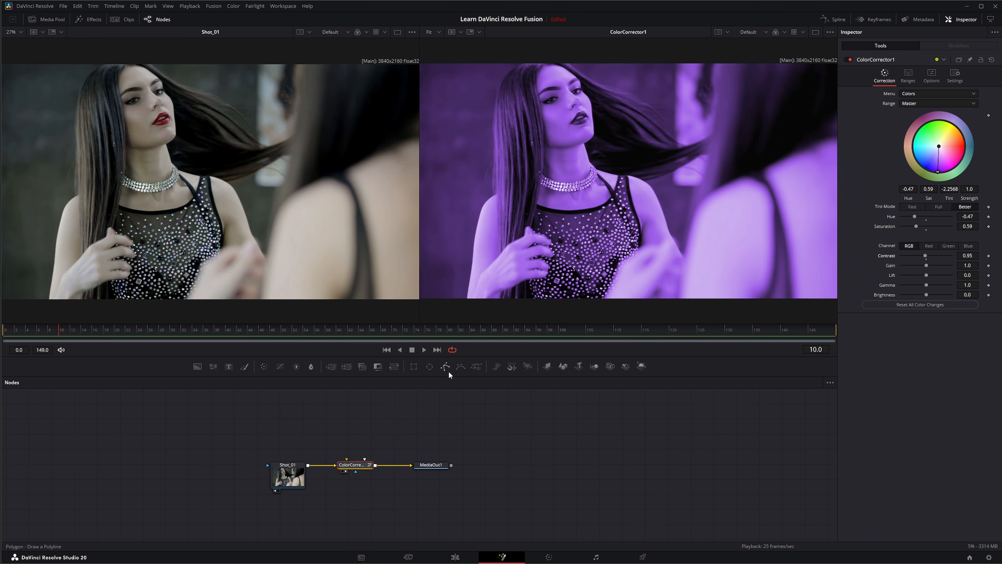
pyautogui.press('space')
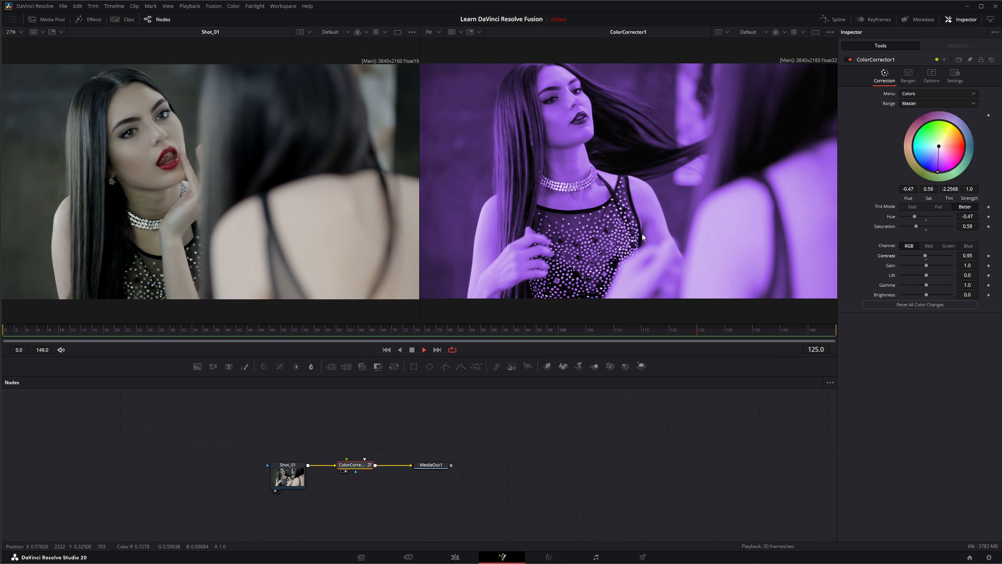
pyautogui.click(412, 350)
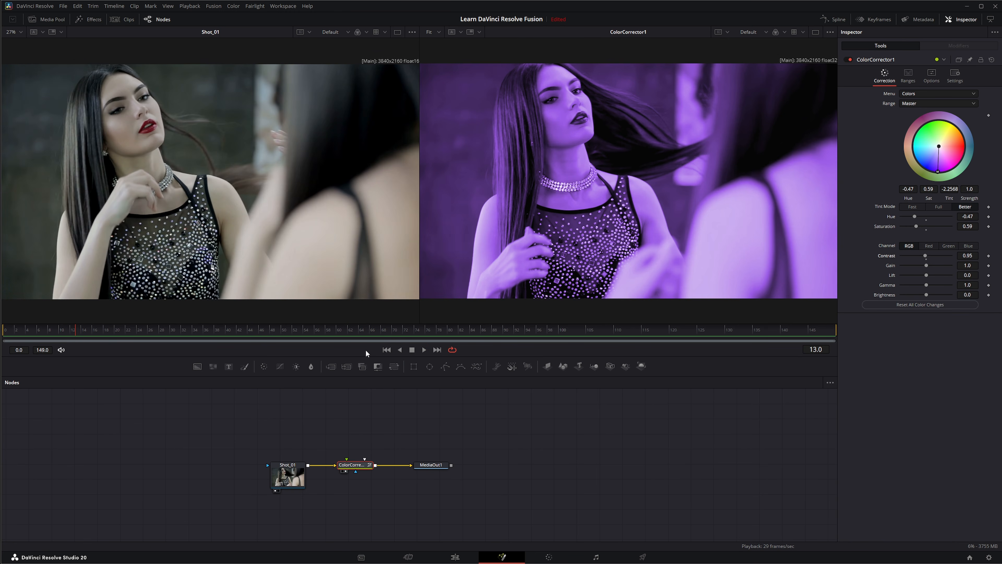
# - Turn the Update mode of ColorCorrector1 back on, and play the clip up to about frame 99
pyautogui.rightClick(349, 468)
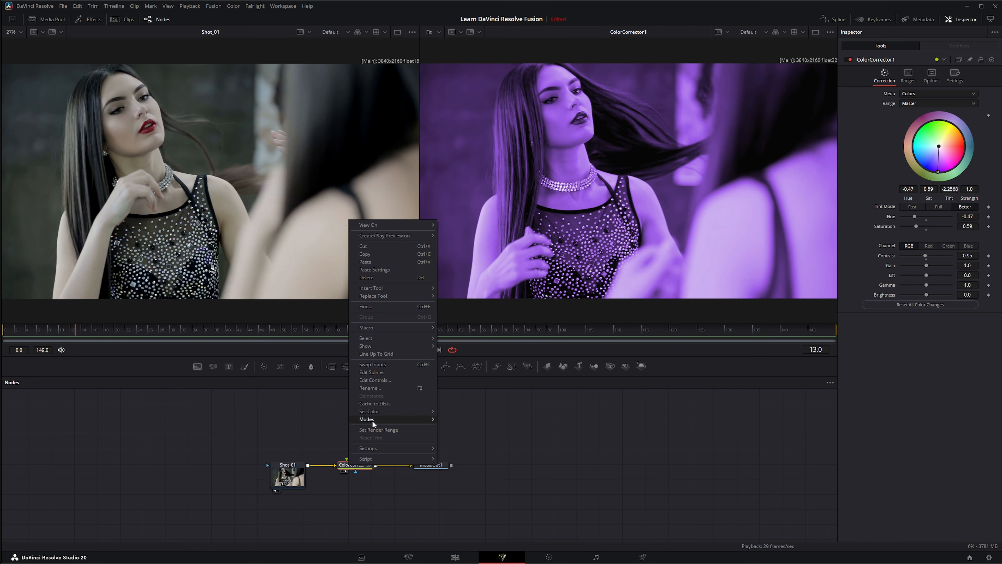
pyautogui.moveTo(372, 420)
pyautogui.click(458, 442)
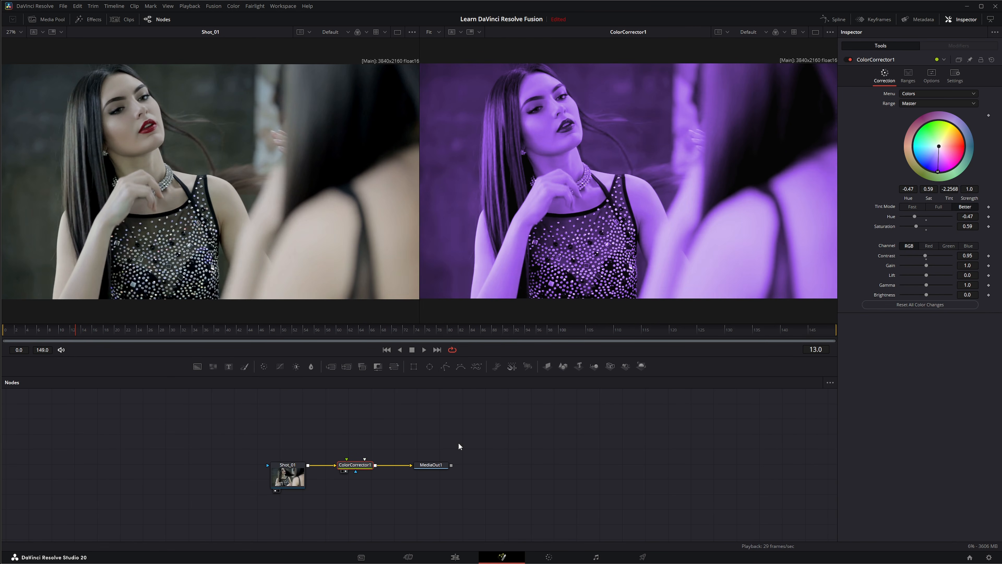
pyautogui.click(423, 348)
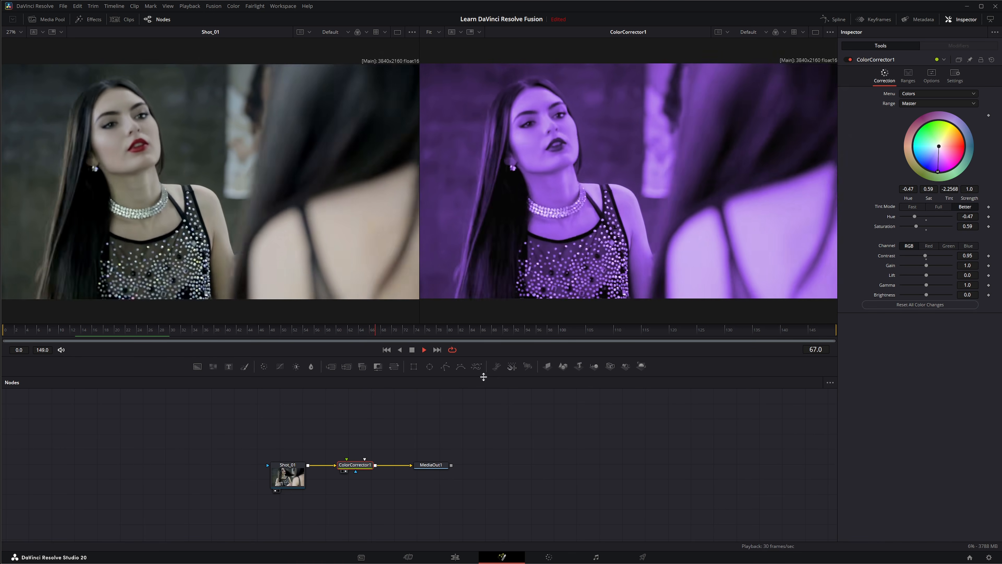
pyautogui.click(411, 349)
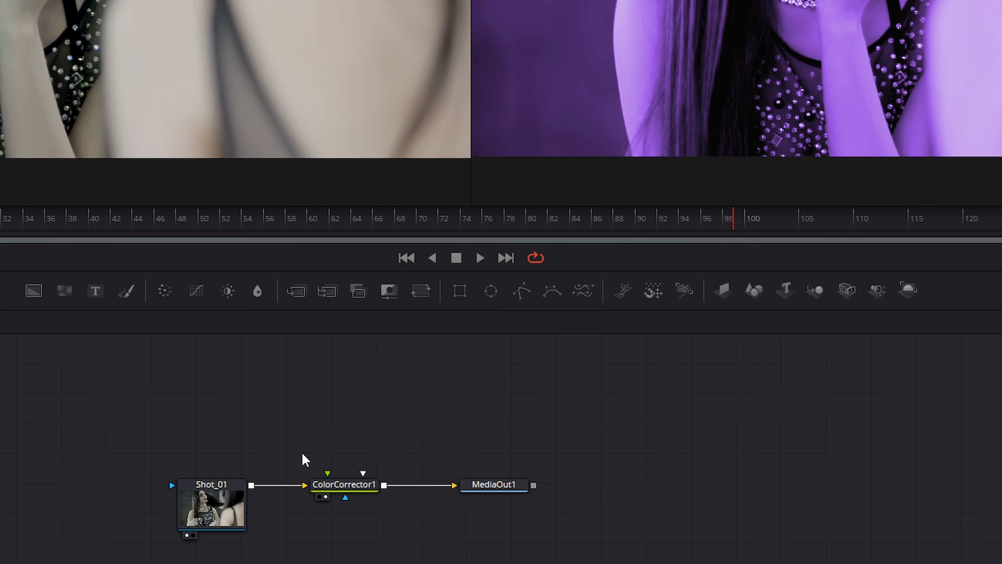
# - Turn the Force Cache mode on for ColorCorrector1 and off again
pyautogui.rightClick(352, 467)
pyautogui.moveTo(419, 419)
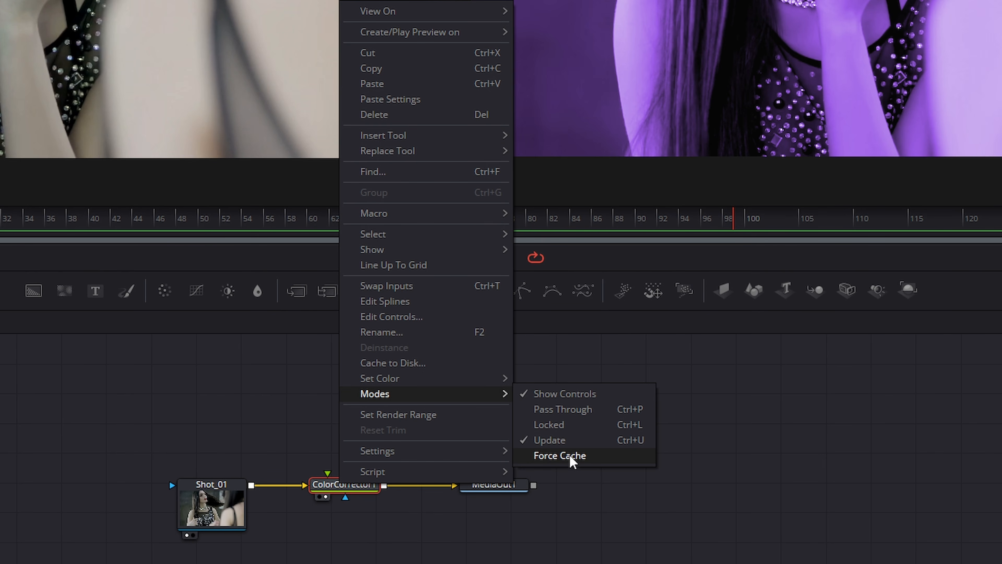
pyautogui.click(556, 457)
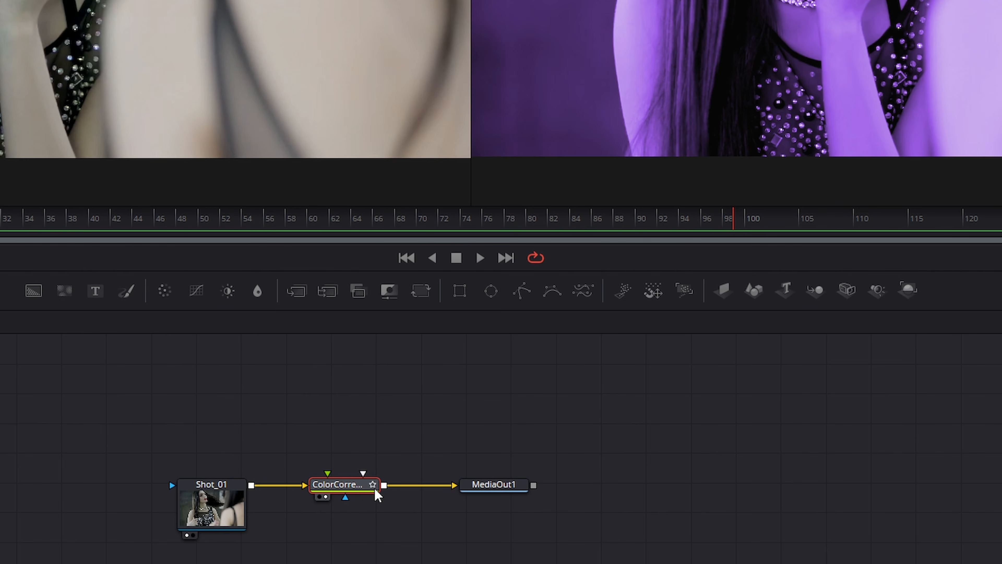
pyautogui.rightClick(352, 491)
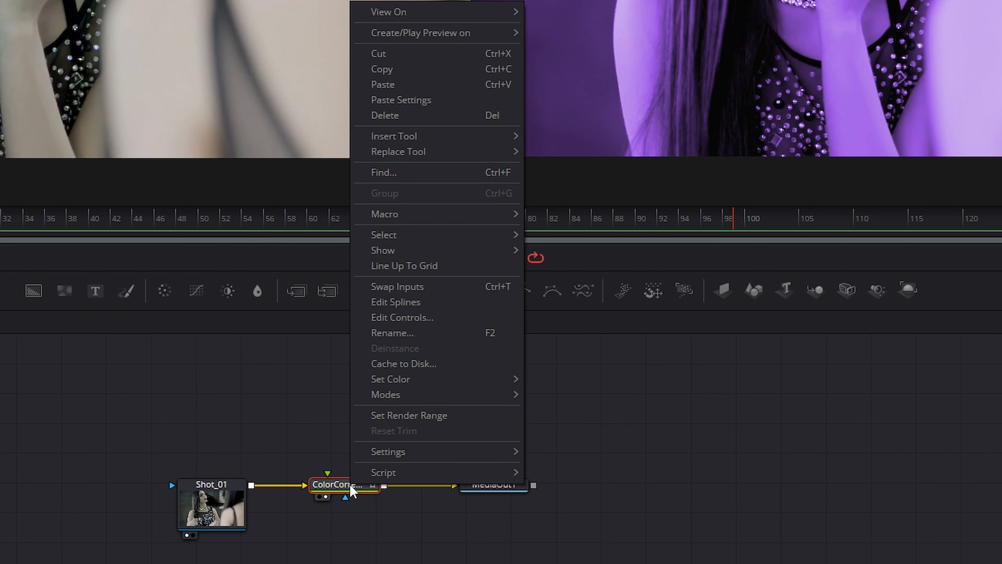
pyautogui.moveTo(405, 395)
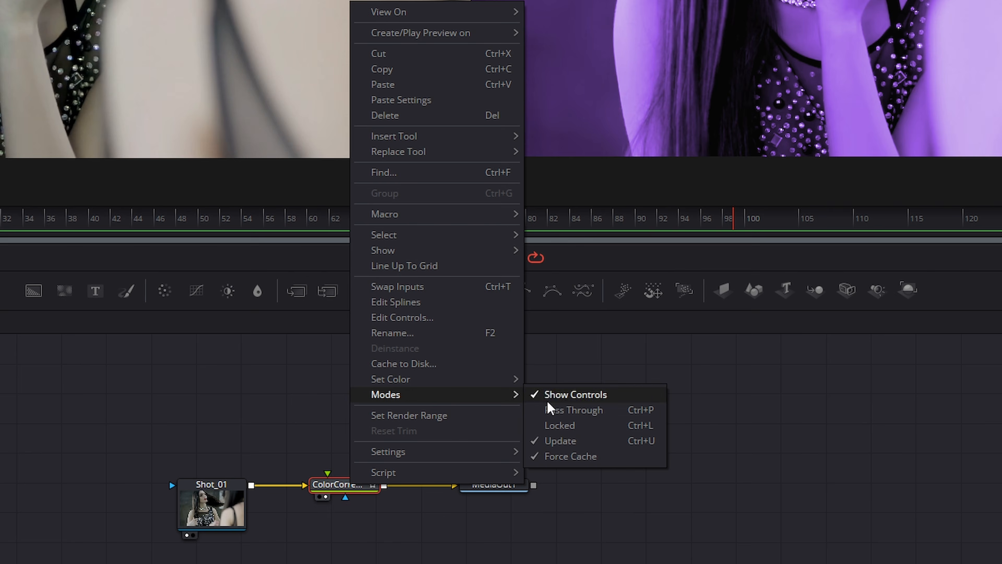
pyautogui.click(561, 458)
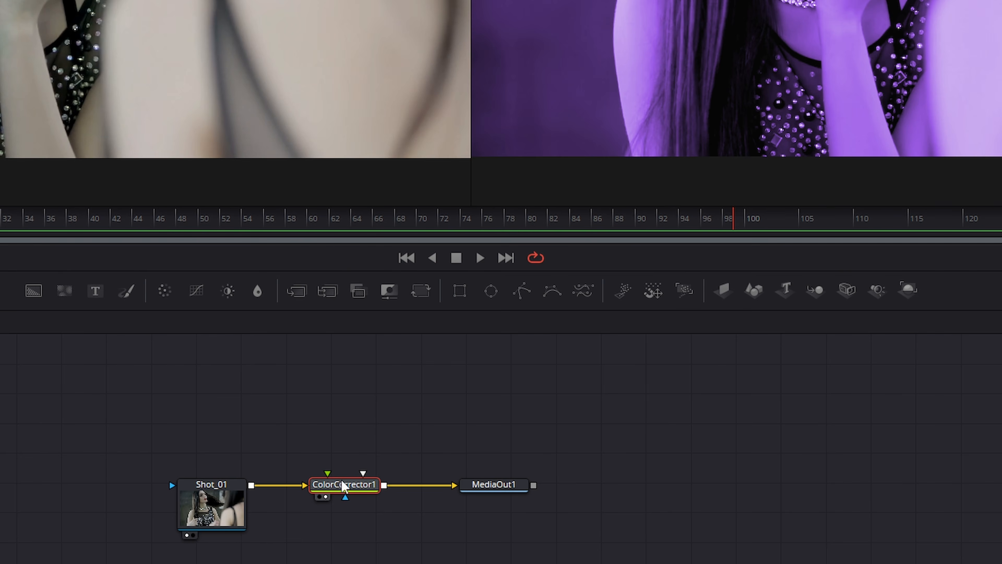
# - Set the render range from Shot_01, shorten its end to frame 28, start playback and pull the end in to frame 26
pyautogui.rightClick(210, 487)
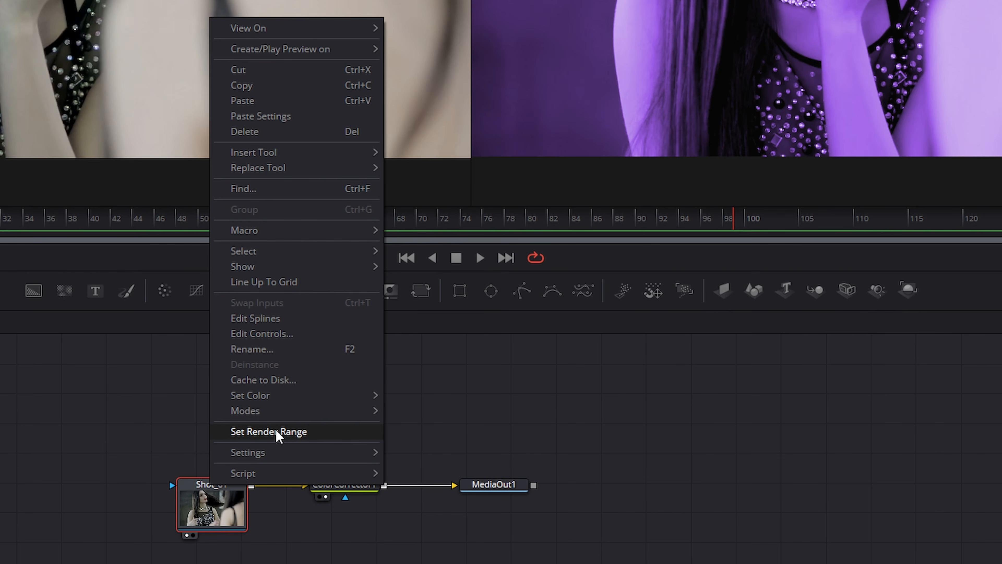
pyautogui.click(315, 433)
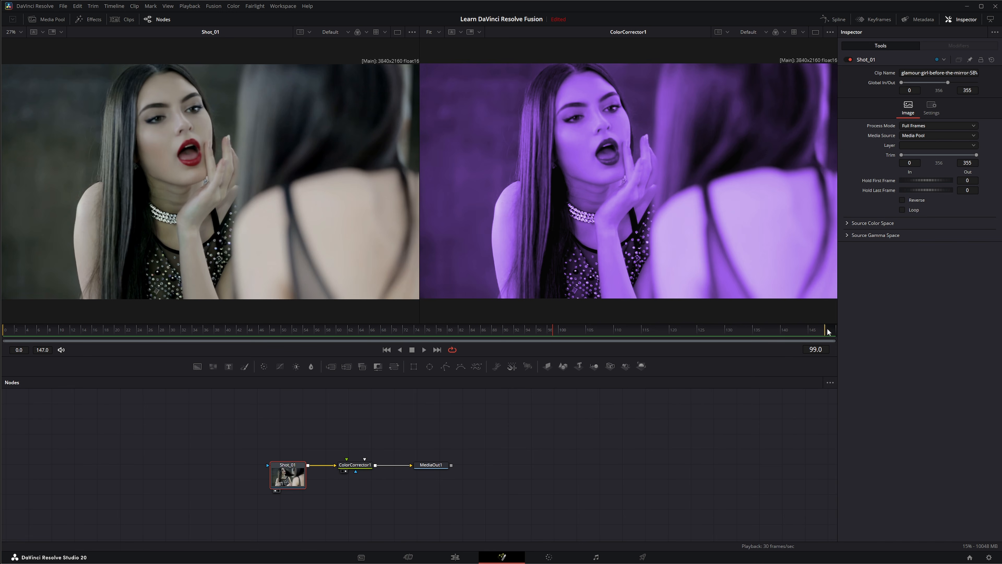
pyautogui.moveTo(827, 331); pyautogui.dragTo(162, 332)
pyautogui.click(423, 352)
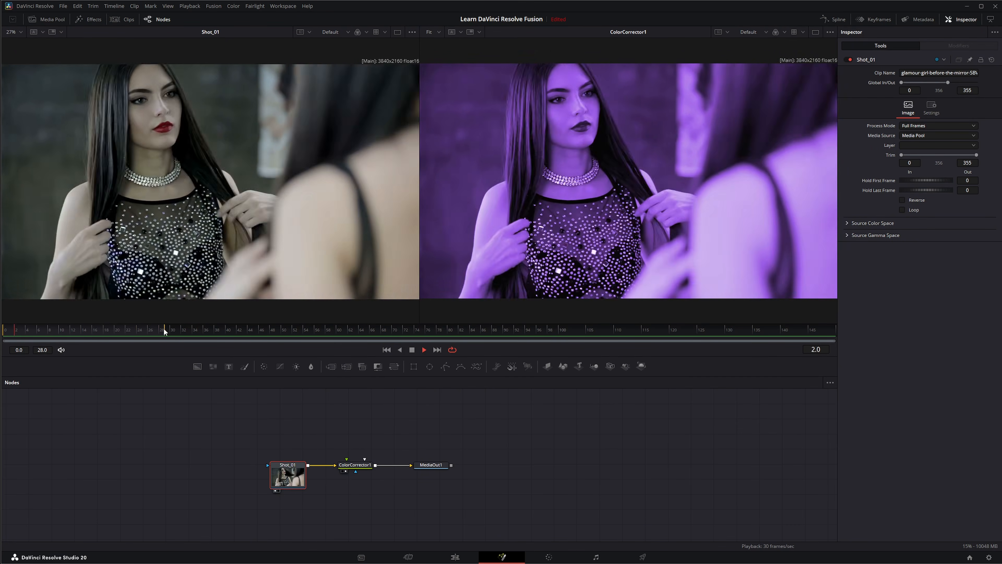
pyautogui.moveTo(165, 329)
pyautogui.mouseDown()
pyautogui.moveTo(110, 330)
pyautogui.moveTo(588, 333)
pyautogui.moveTo(152, 337)
pyautogui.mouseUp()
# - Set the render range from the Shot_01 node again, stop playback and return to frame 0
pyautogui.rightClick(285, 466)
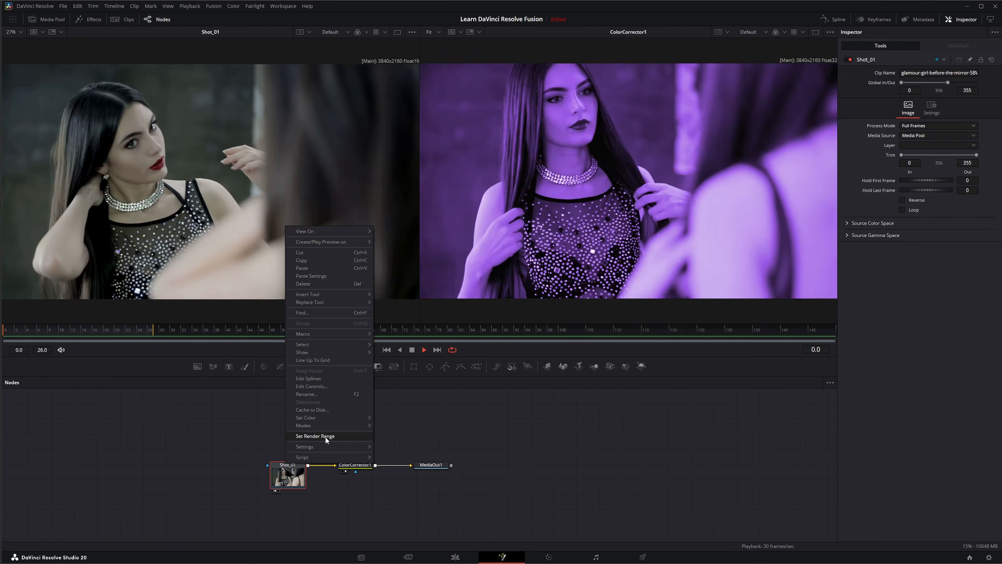
pyautogui.click(326, 437)
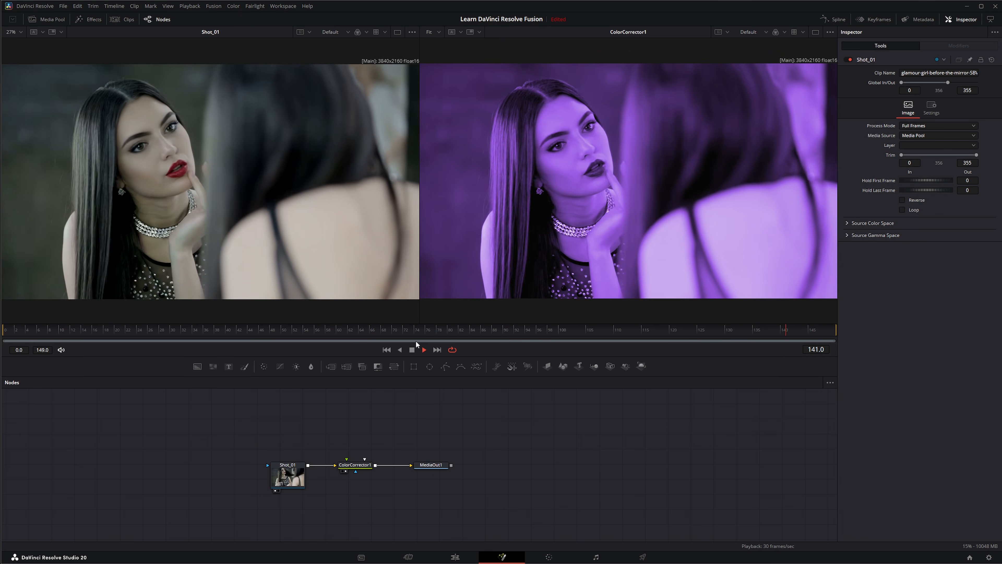
pyautogui.click(411, 349)
pyautogui.click(386, 349)
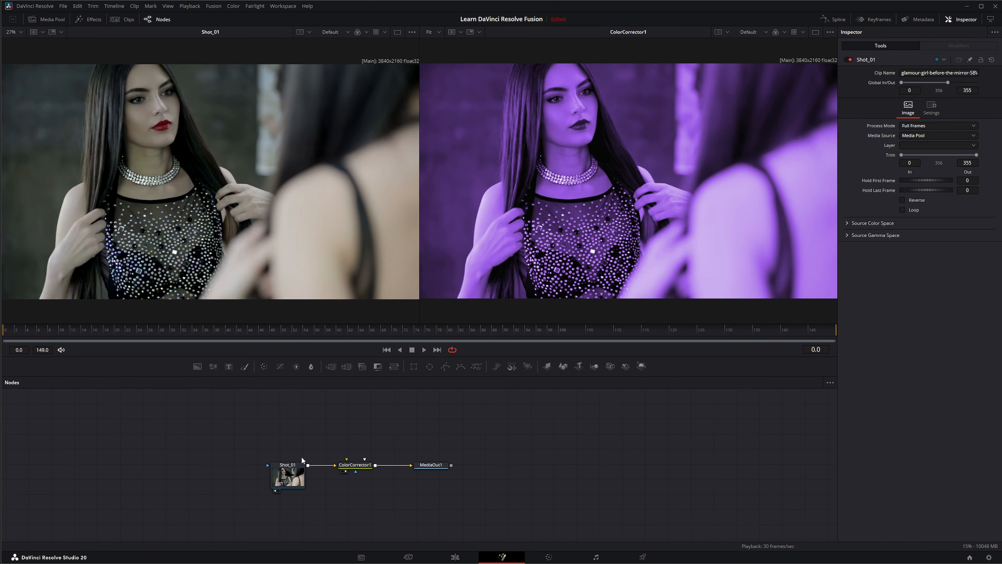
# - Review the Settings options of the Shot_01 node and close them
pyautogui.rightClick(287, 469)
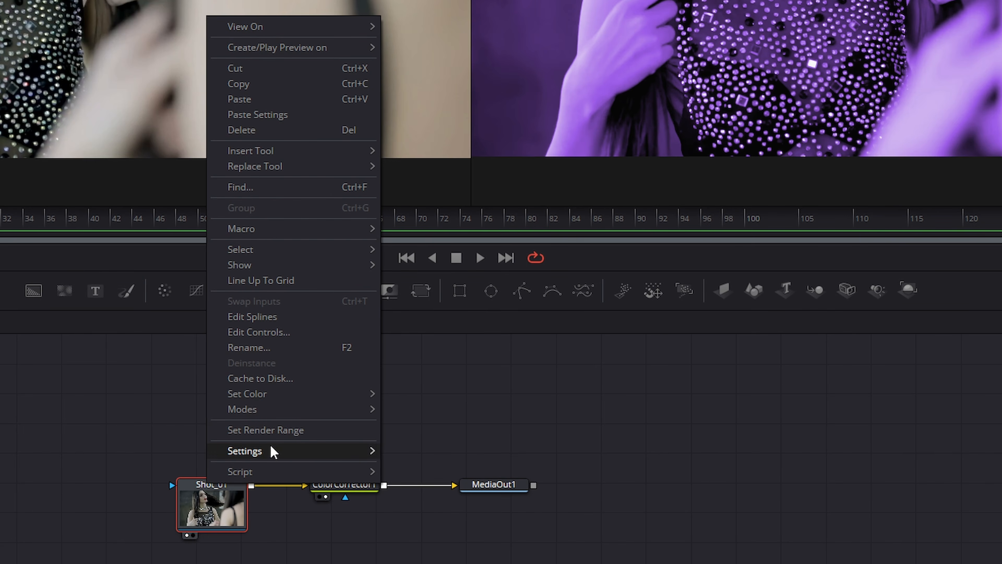
pyautogui.moveTo(320, 451)
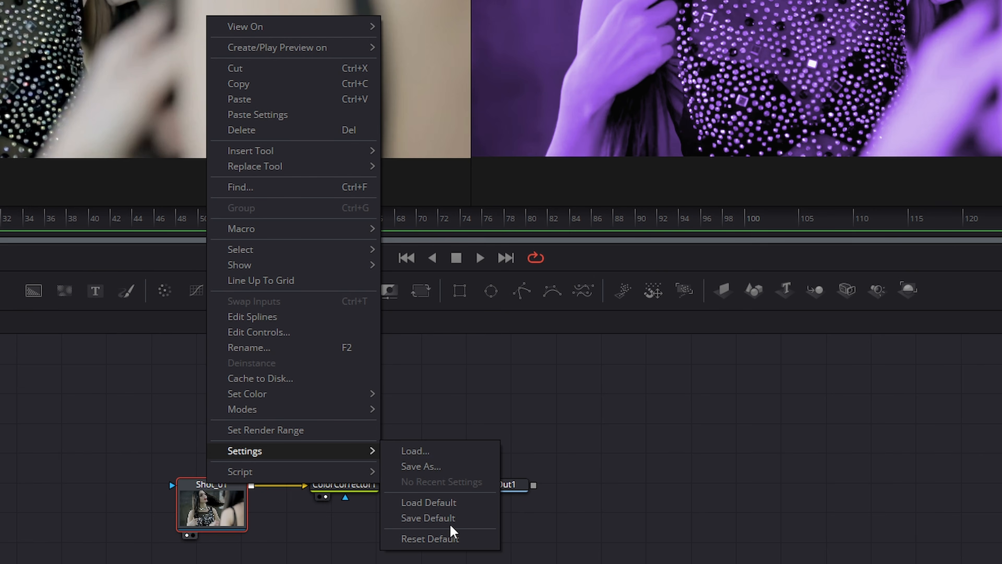
pyautogui.click(451, 386)
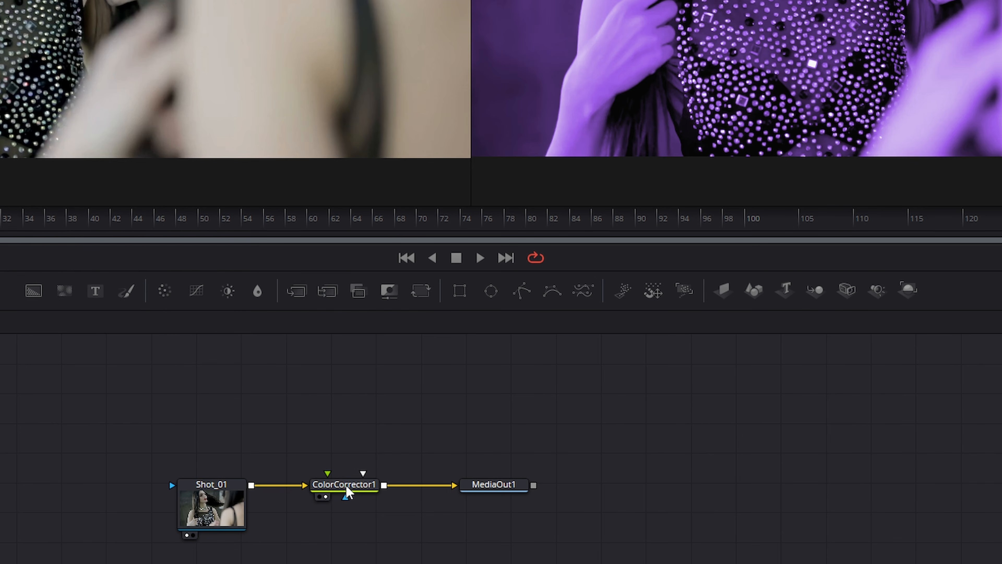
# - Open the Save As dialog for ColorCorrector1's settings and cancel it without saving
pyautogui.click(346, 488)
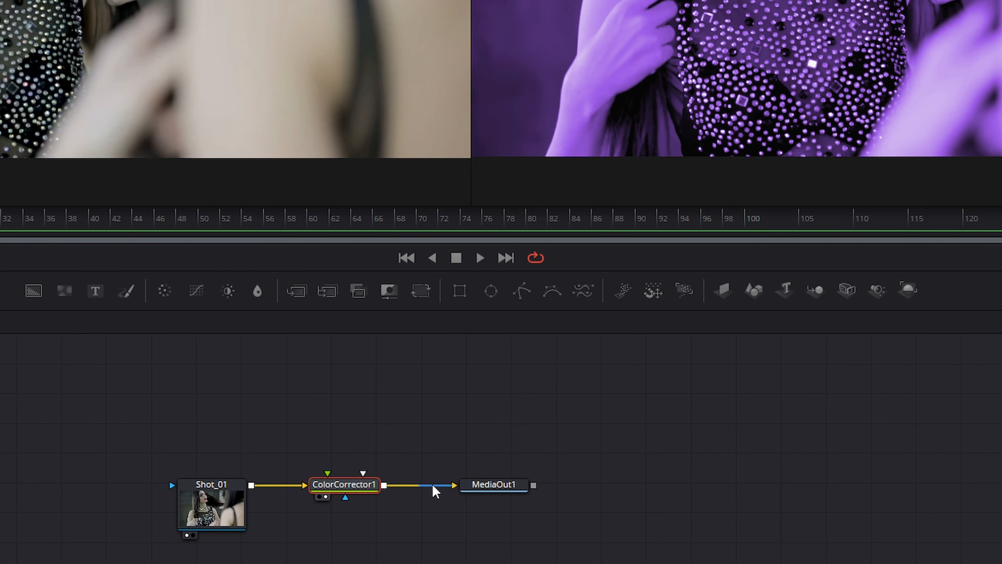
pyautogui.rightClick(339, 488)
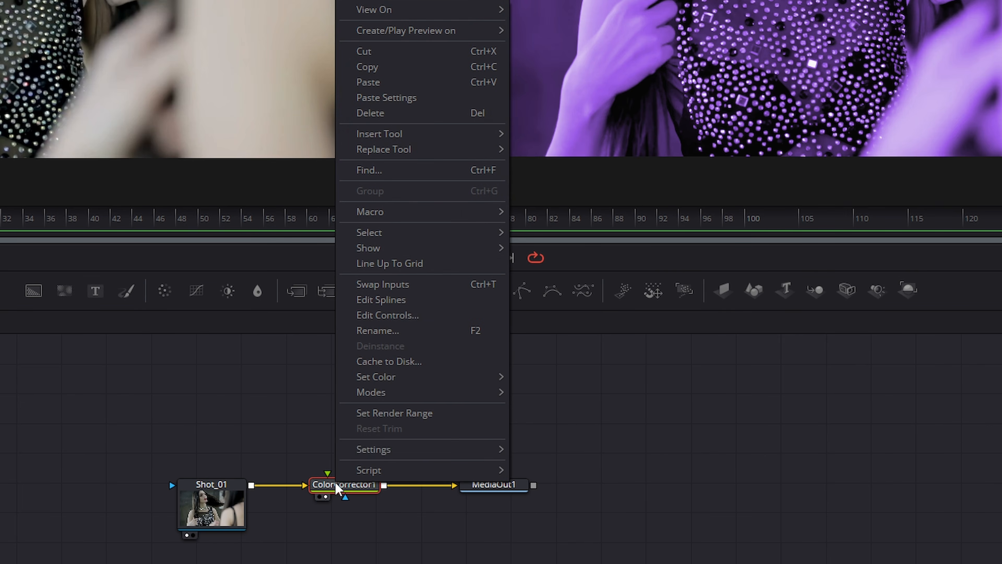
pyautogui.moveTo(389, 458)
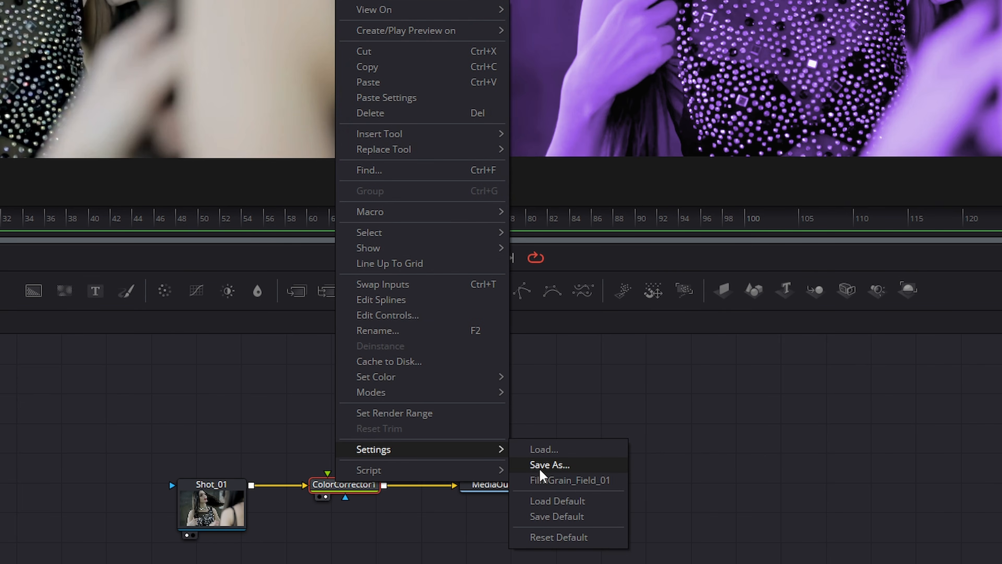
pyautogui.click(574, 466)
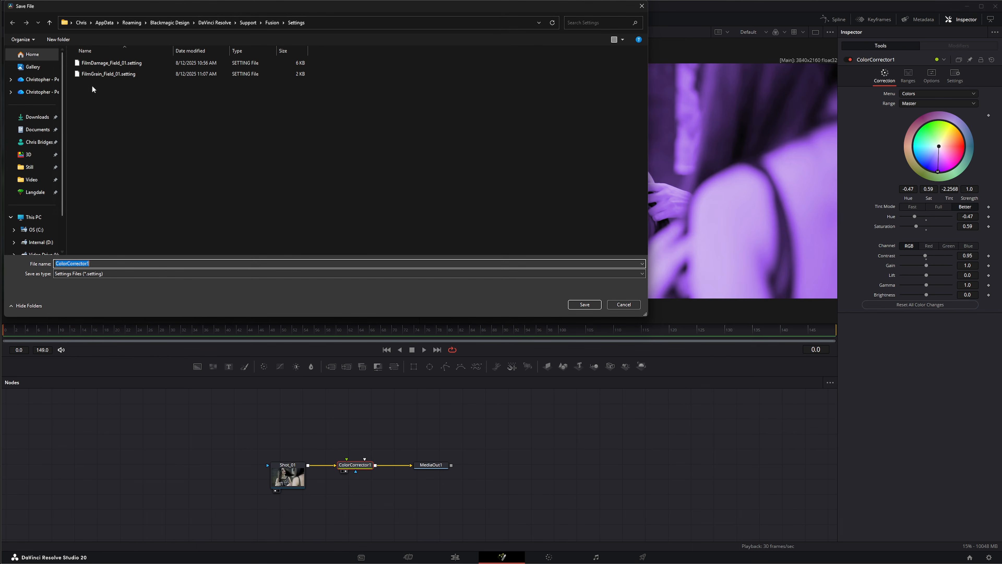
pyautogui.click(627, 304)
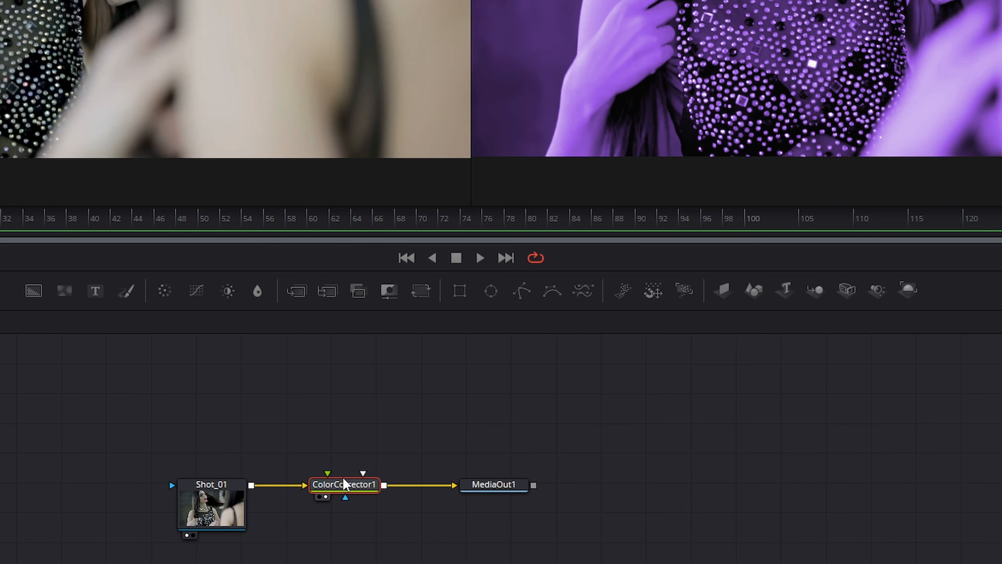
# - Open the dialog for loading saved settings into ColorCorrector1 and cancel it without choosing a file
pyautogui.rightClick(354, 462)
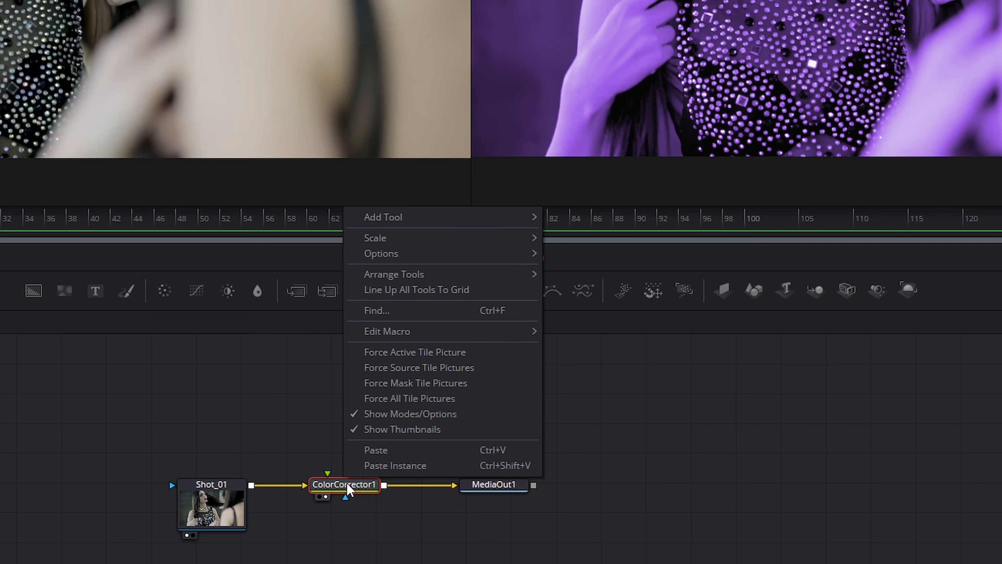
pyautogui.rightClick(338, 488)
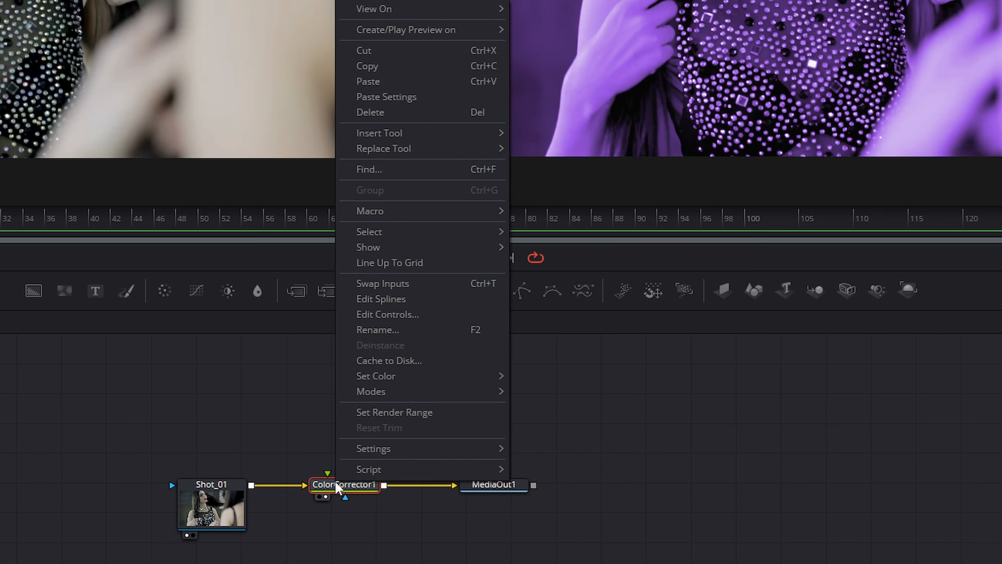
pyautogui.moveTo(499, 450)
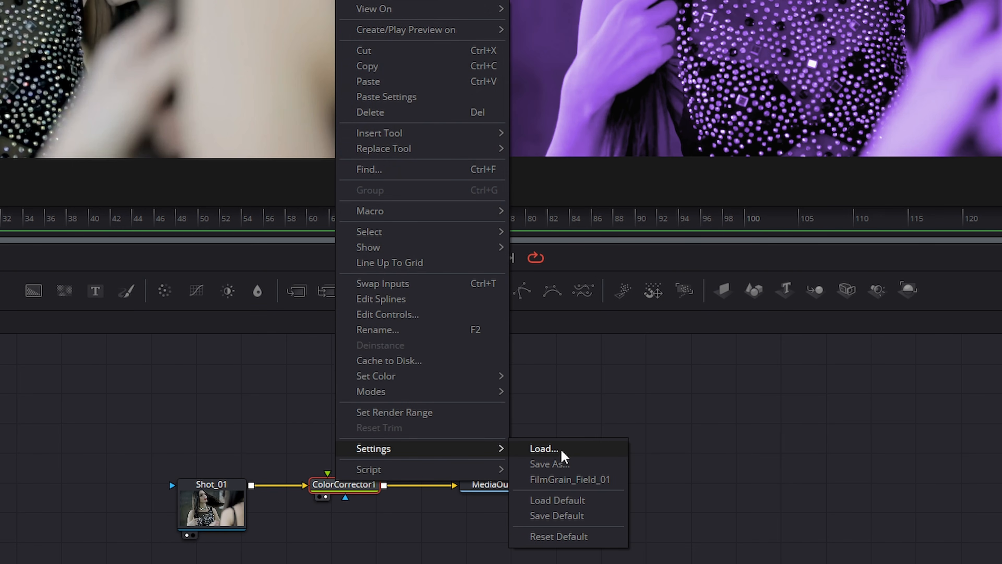
pyautogui.click(544, 449)
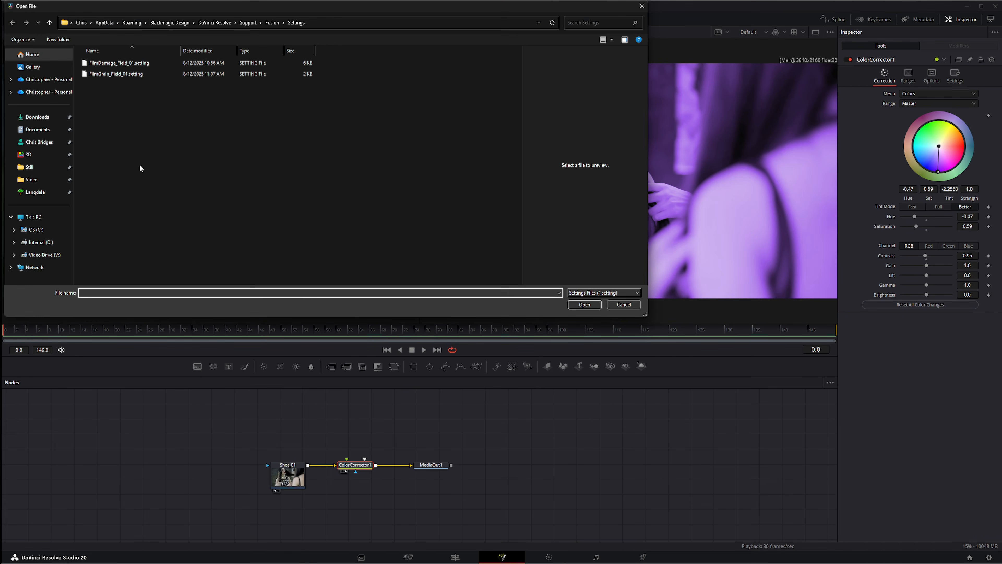
pyautogui.click(618, 305)
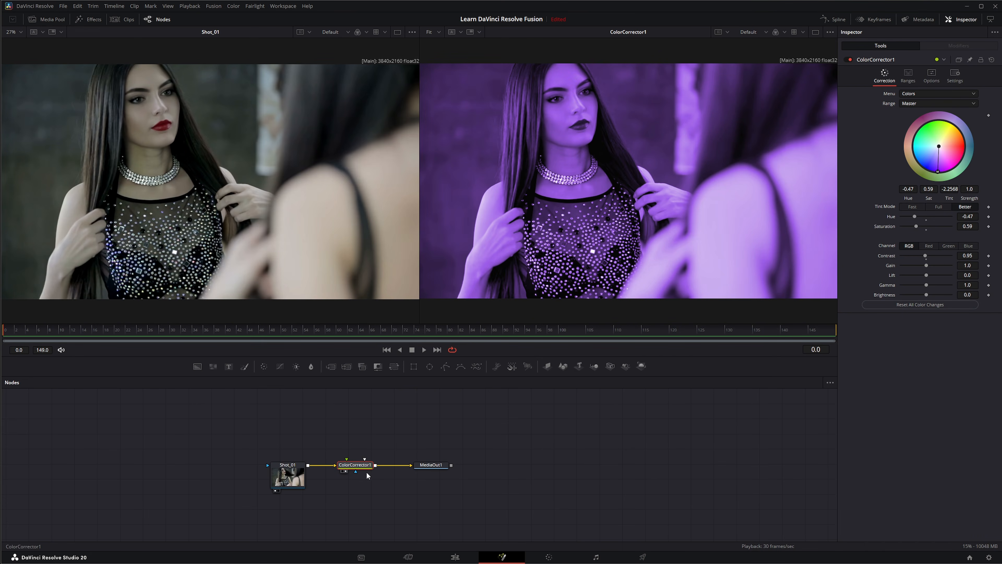
# - Reset ColorCorrector1's saved default settings with Reset Default
pyautogui.rightClick(354, 466)
pyautogui.moveTo(389, 450)
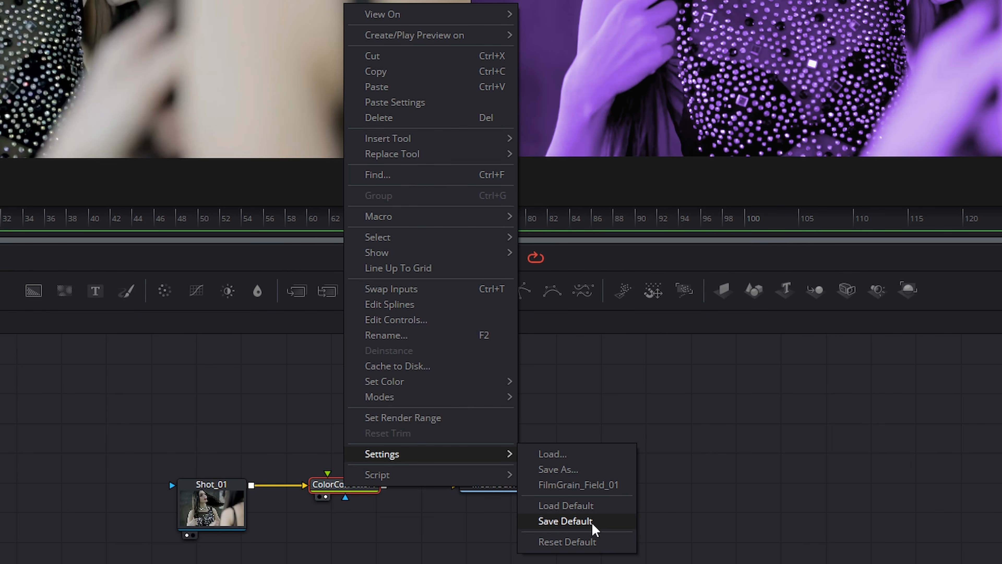
pyautogui.click(578, 540)
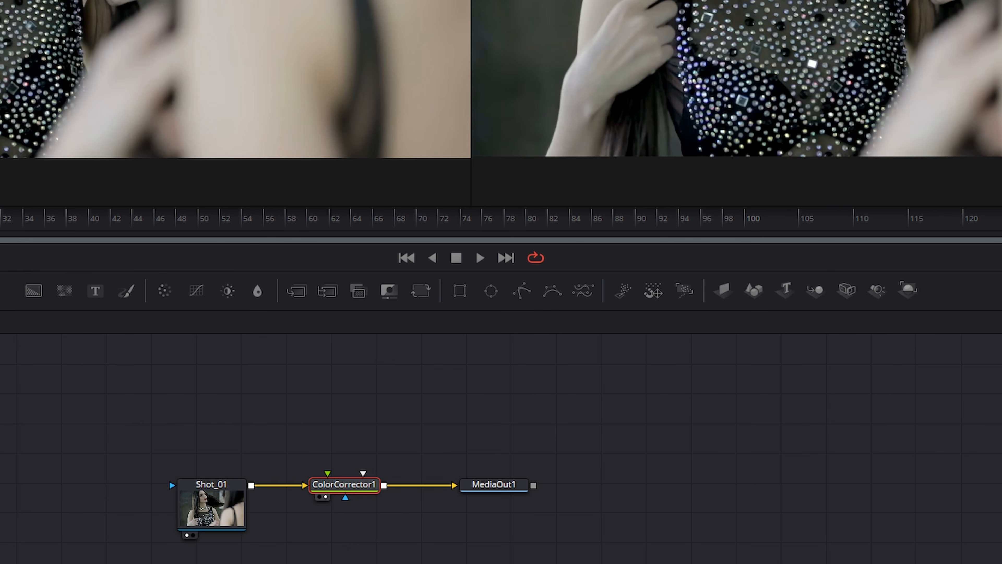
# - Review the Script options of the Shot_01 node, including its Edit choices, and close them without choosing anything
pyautogui.rightClick(200, 486)
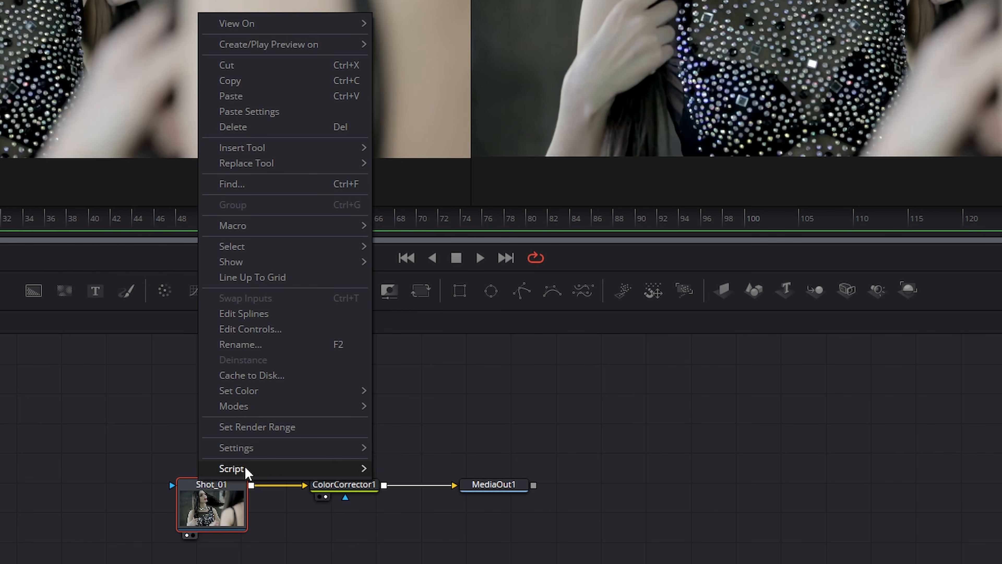
pyautogui.moveTo(247, 472)
pyautogui.moveTo(416, 473)
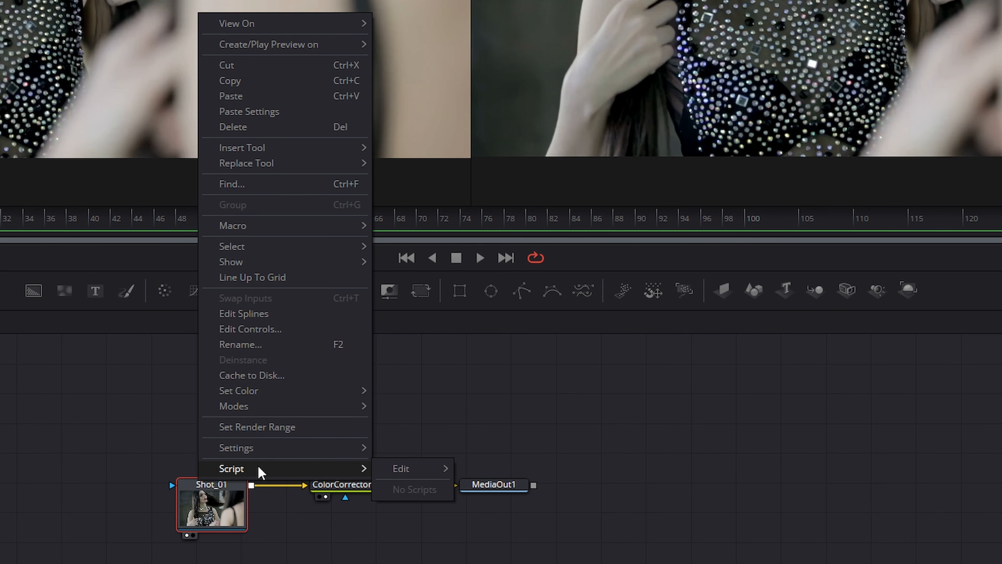
pyautogui.moveTo(411, 471)
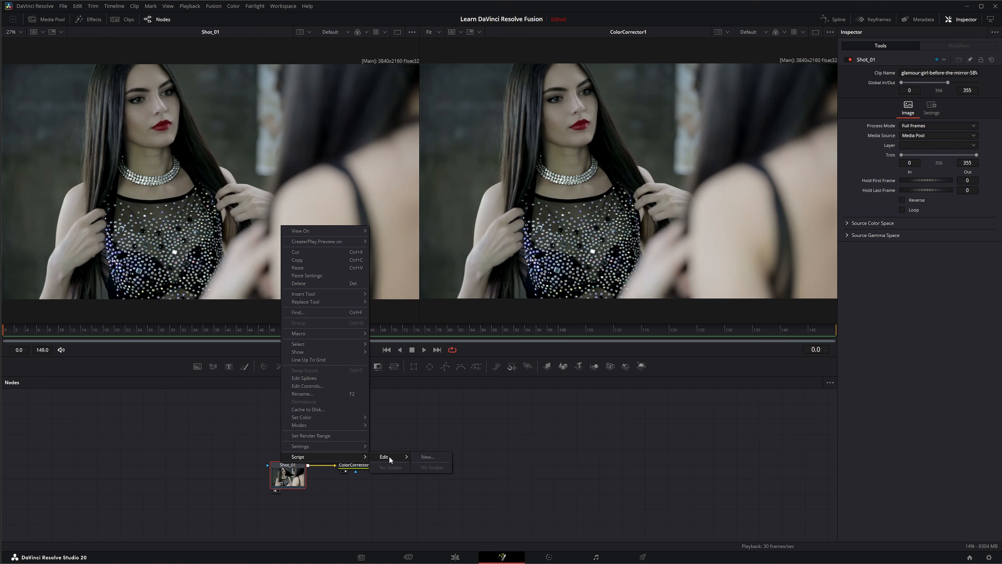
pyautogui.moveTo(389, 456)
pyautogui.press('Escape')
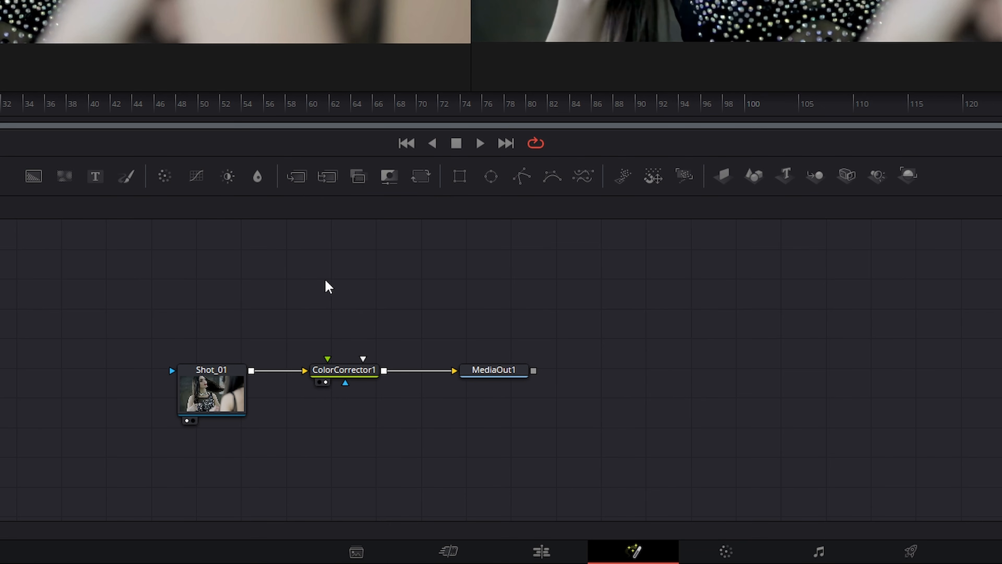
# - Move Shot_01 below and away from ColorCorrector1, and set the node graph's connections to Orthogonal Pipes
pyautogui.moveTo(292, 469); pyautogui.dragTo(251, 426)
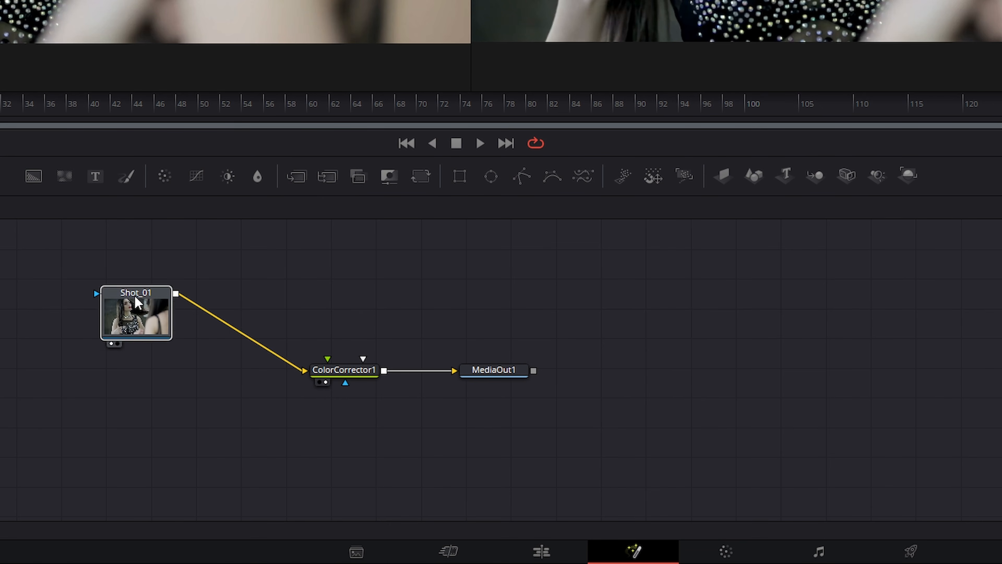
pyautogui.moveTo(138, 301); pyautogui.dragTo(125, 425)
pyautogui.rightClick(165, 271)
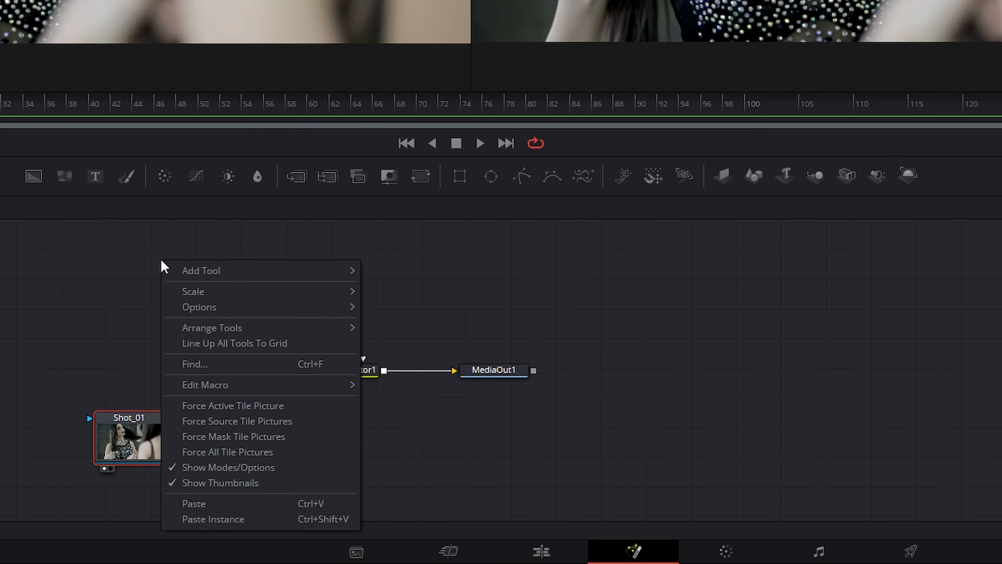
pyautogui.moveTo(196, 311)
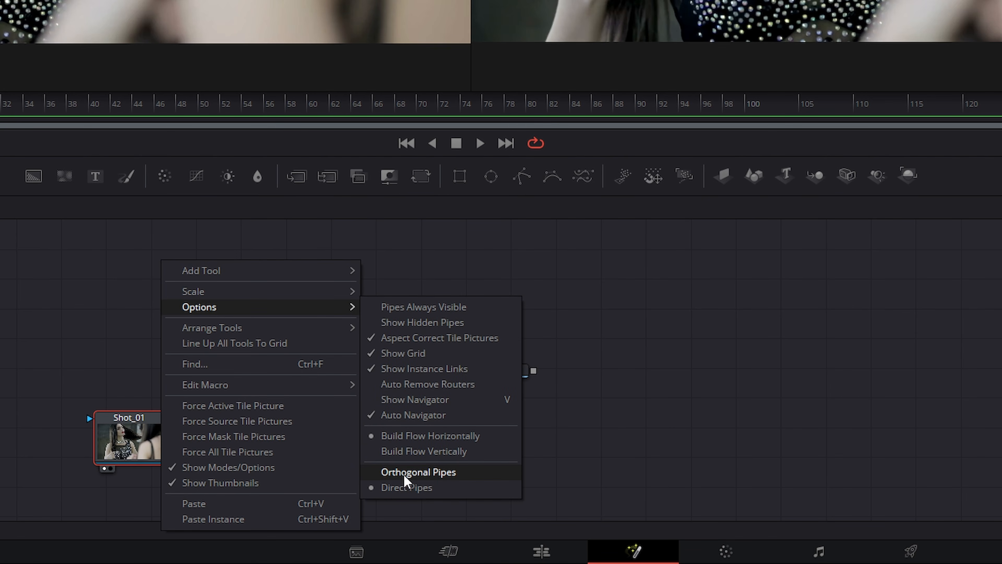
pyautogui.click(418, 472)
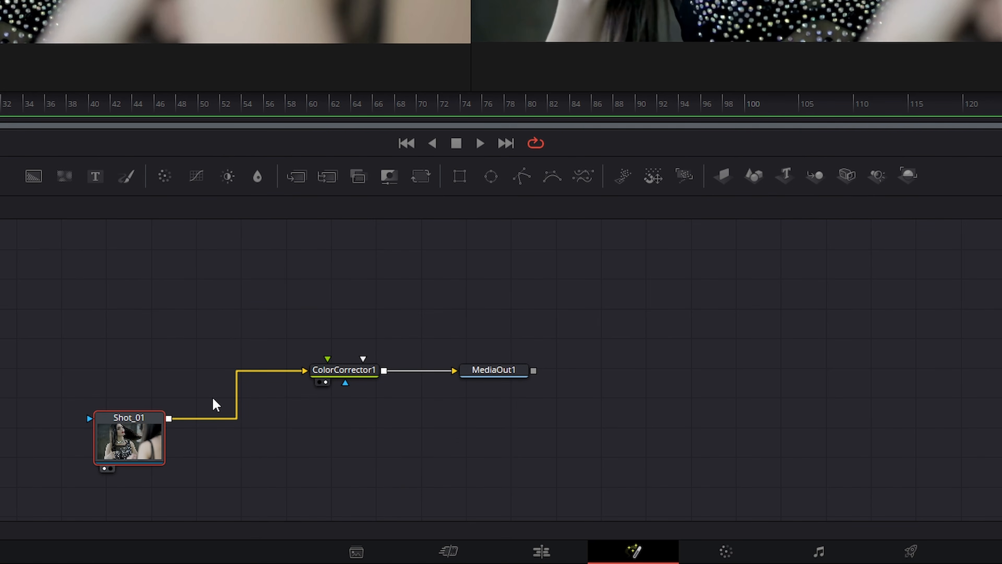
# - Spread Shot_01 up and away and ColorCorrector1 below MediaOut1, and set the graph's connections back to Direct Pipes
pyautogui.moveTo(139, 420); pyautogui.dragTo(48, 260)
pyautogui.moveTo(341, 377); pyautogui.dragTo(274, 442)
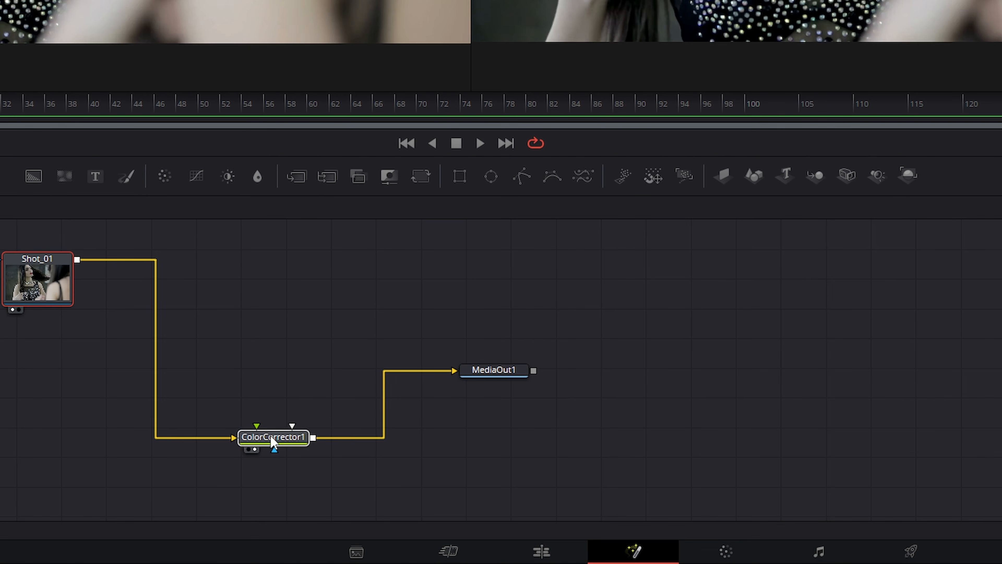
pyautogui.rightClick(270, 243)
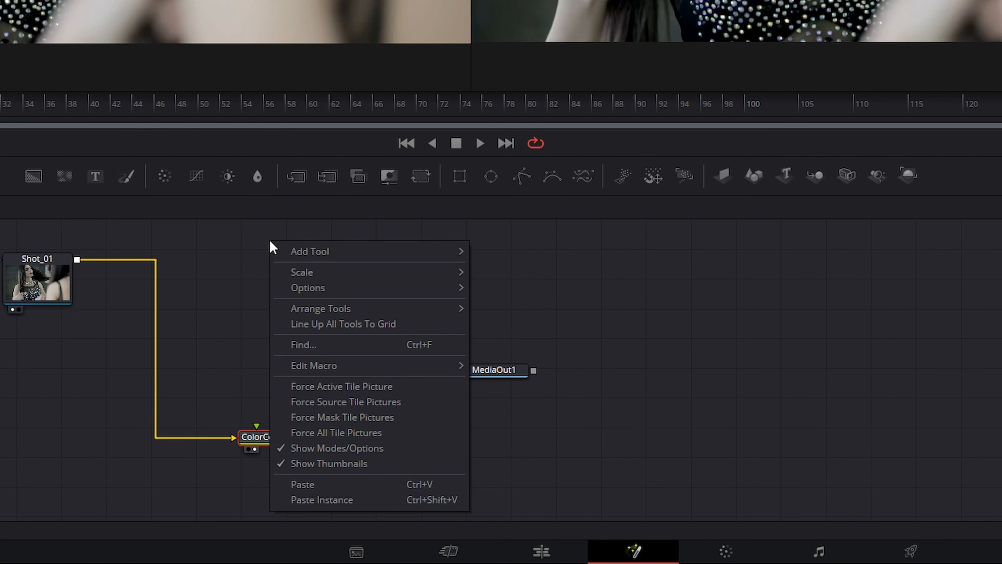
pyautogui.moveTo(324, 287)
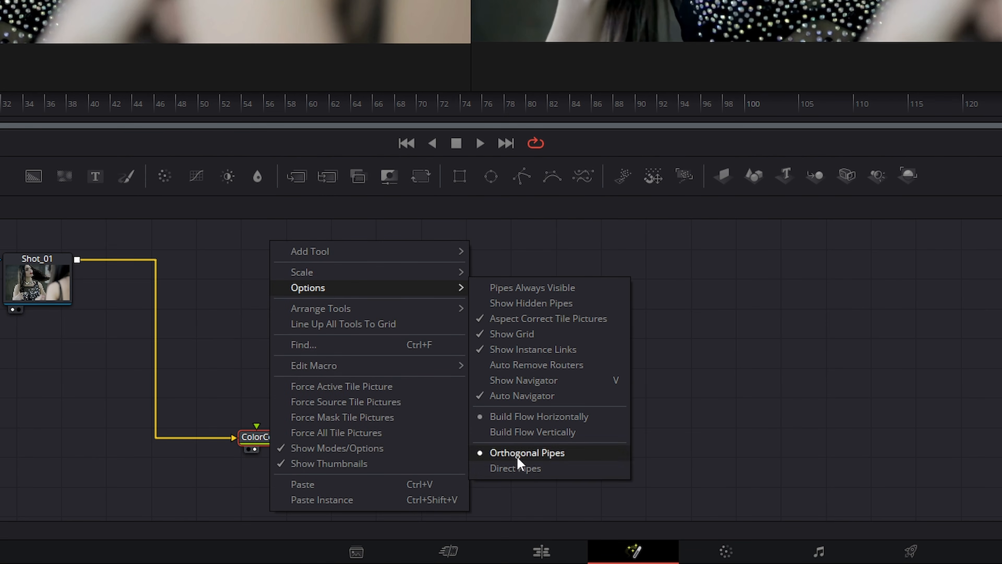
pyautogui.click(515, 468)
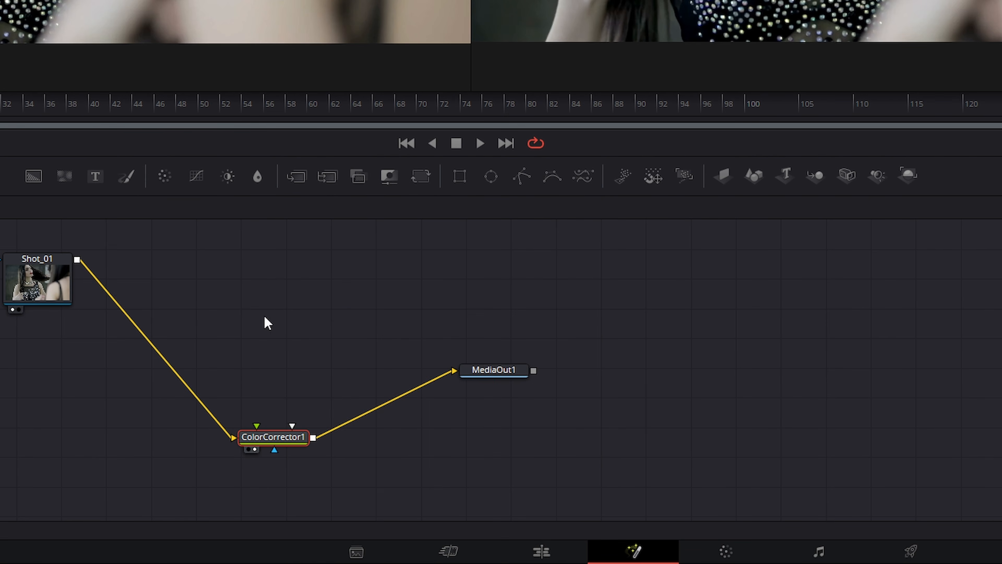
# - Line up Shot_01, ColorCorrector1 and MediaOut1 in one straight horizontal row and start playback
pyautogui.moveTo(45, 273); pyautogui.dragTo(157, 380)
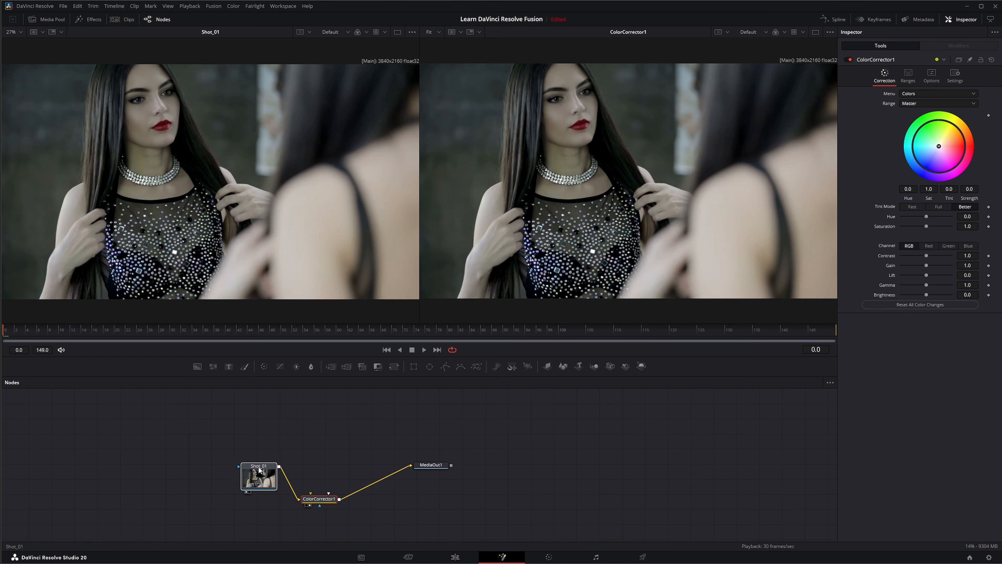
pyautogui.click(243, 501)
pyautogui.moveTo(430, 467); pyautogui.dragTo(410, 500)
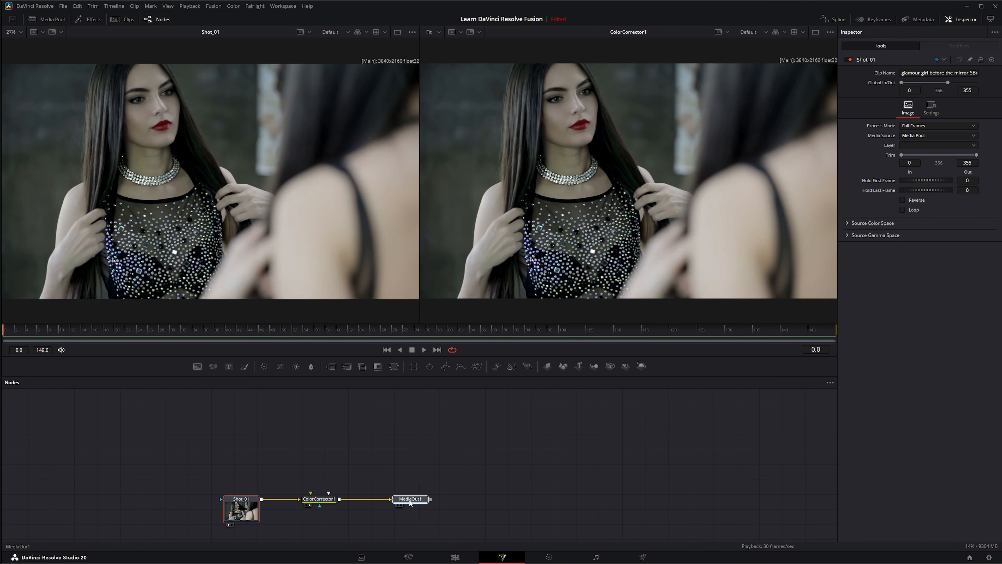
pyautogui.click(395, 502)
pyautogui.moveTo(362, 472); pyautogui.dragTo(387, 418)
pyautogui.click(424, 349)
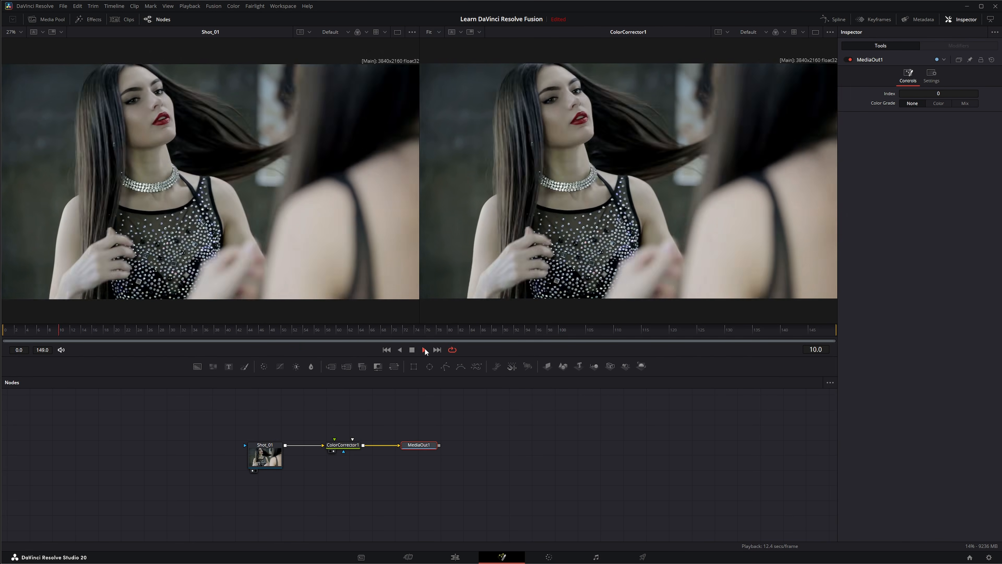